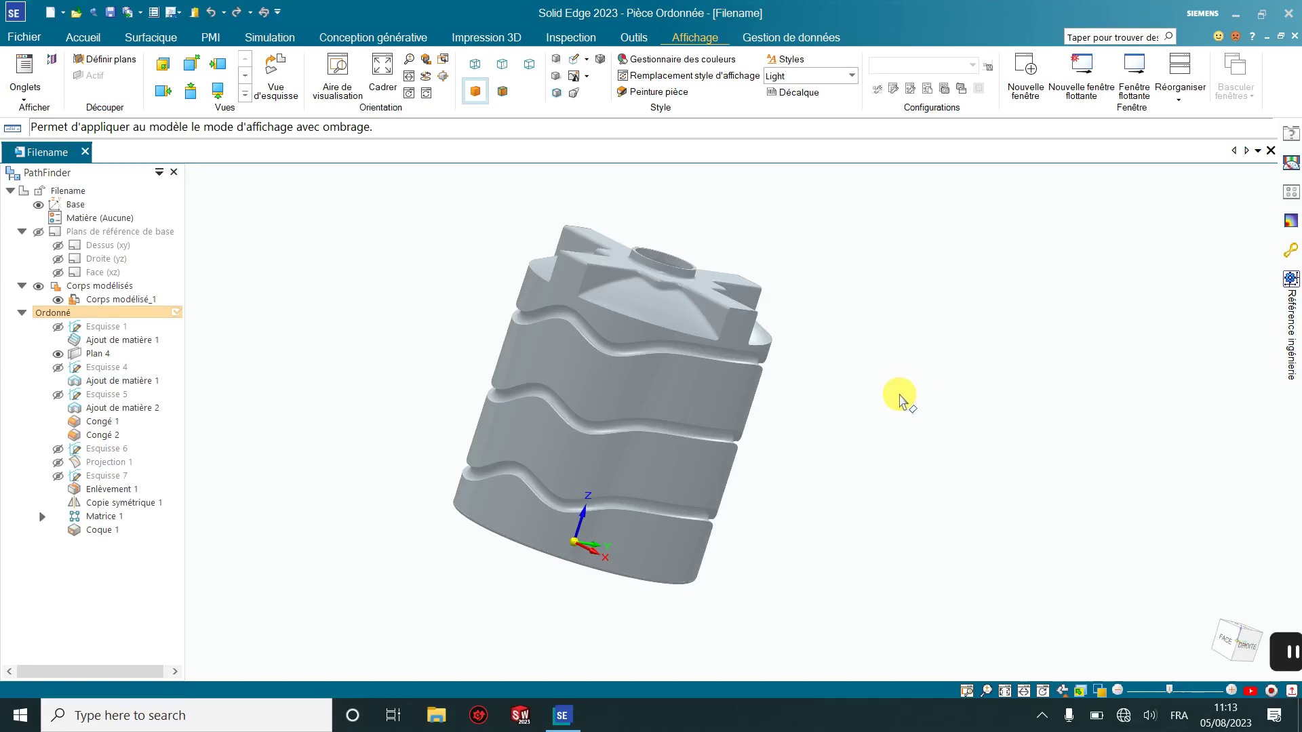
Orbit the finished ribbed water tank to inspect it from several angles
mouse_move(875, 375)
middle_down()
mouse_move(689, 352)
mouse_move(712, 383)
mouse_move(881, 502)
mouse_move(790, 509)
mouse_move(799, 465)
mouse_move(895, 434)
middle_up()
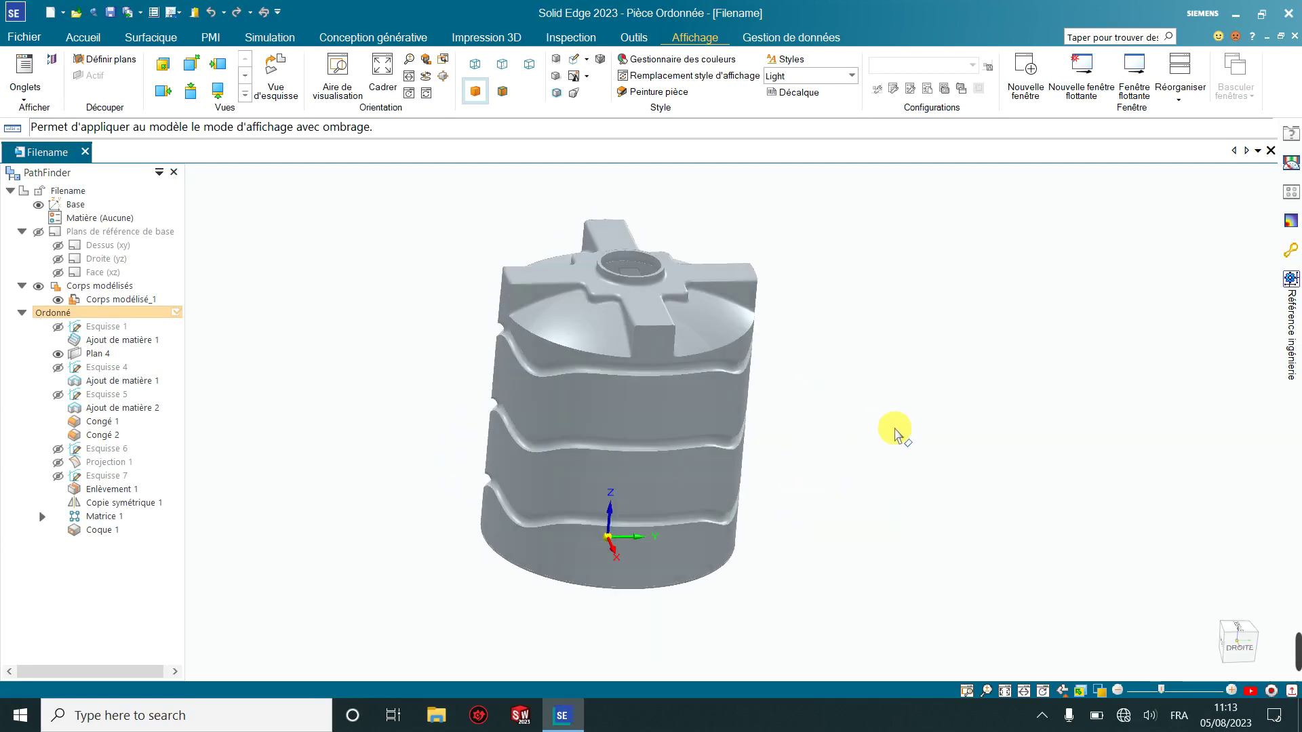
mouse_move(837, 502)
middle_down()
mouse_move(750, 425)
mouse_move(640, 441)
mouse_move(876, 451)
middle_up()
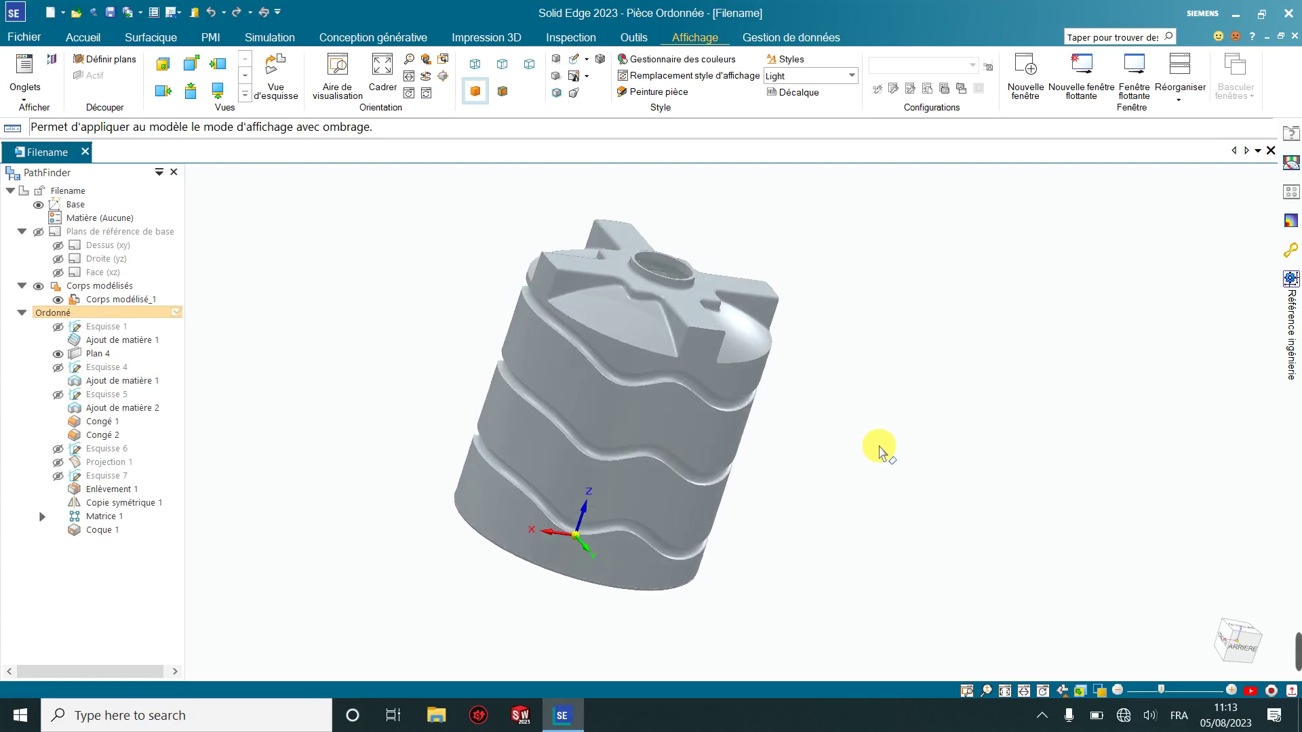
mouse_move(882, 450)
middle_down()
mouse_move(918, 531)
mouse_move(880, 477)
mouse_move(952, 466)
mouse_move(928, 453)
middle_up()
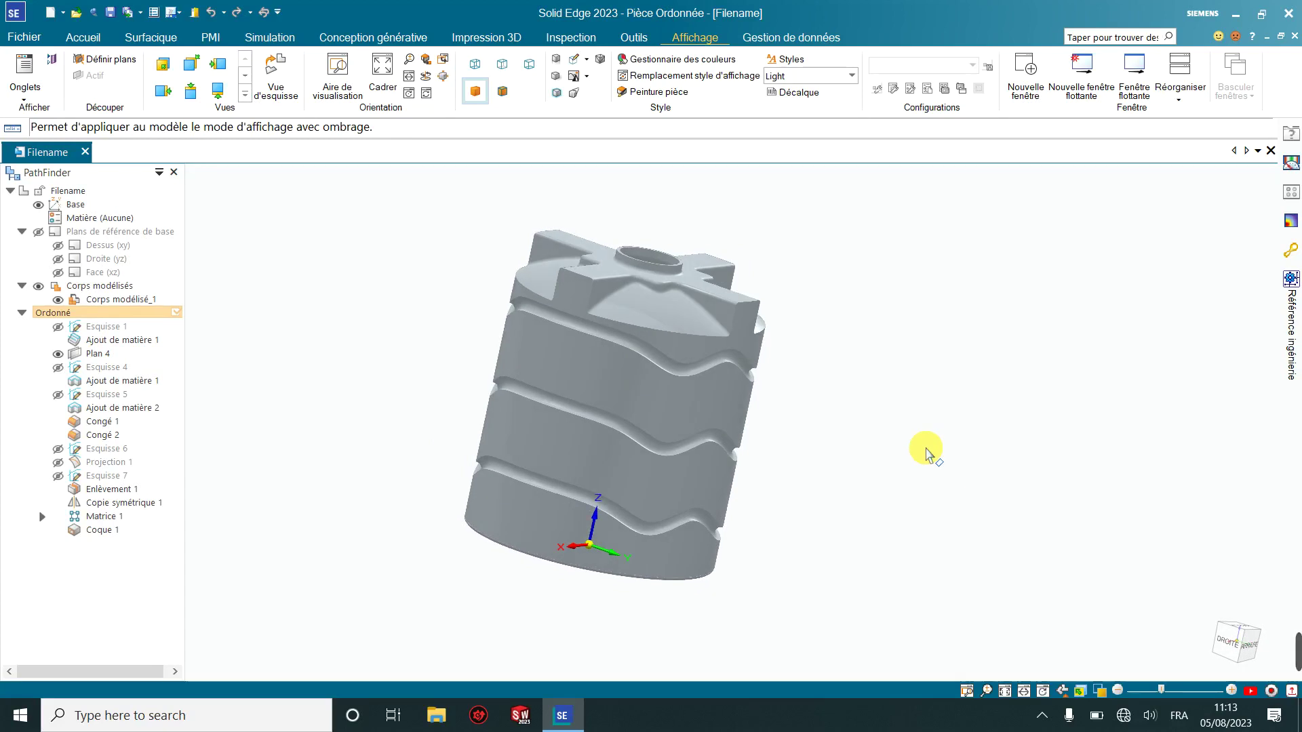
Create a new part from the iso metric part.par template and start a sketch
key(ctrl+n)
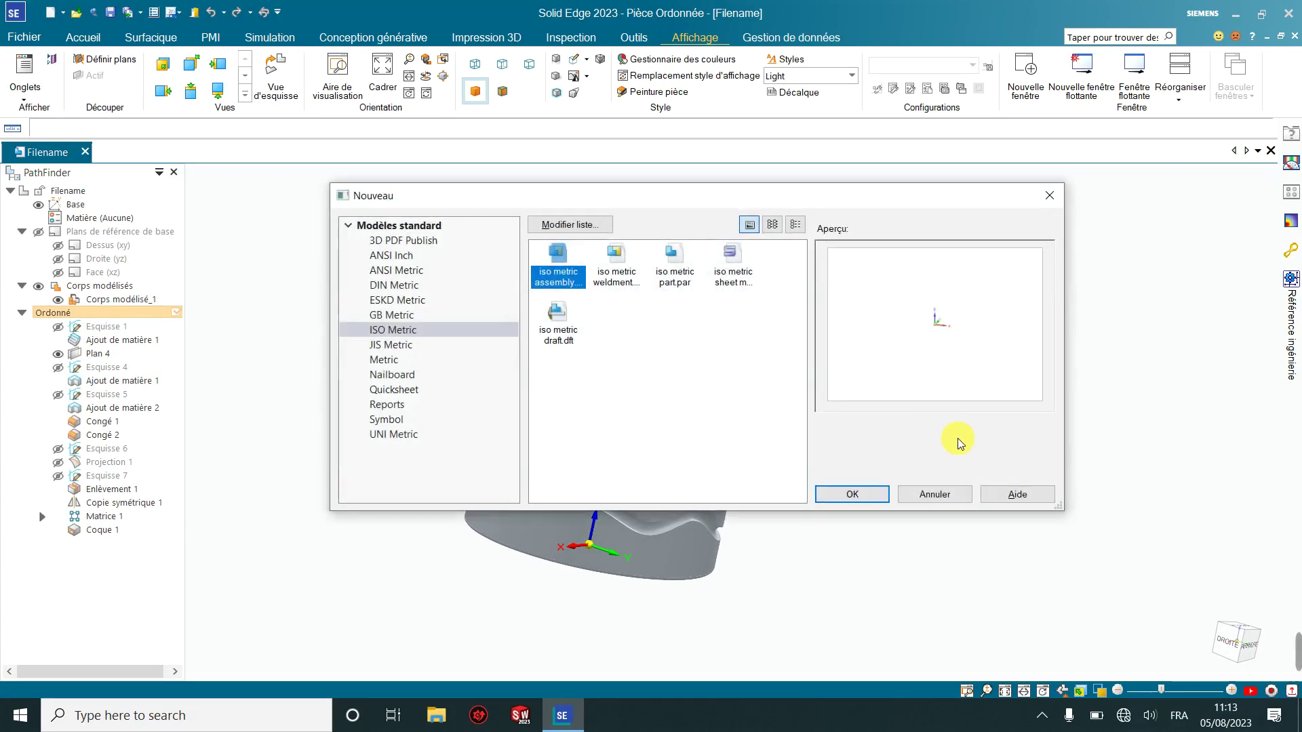
click(681, 284)
click(851, 495)
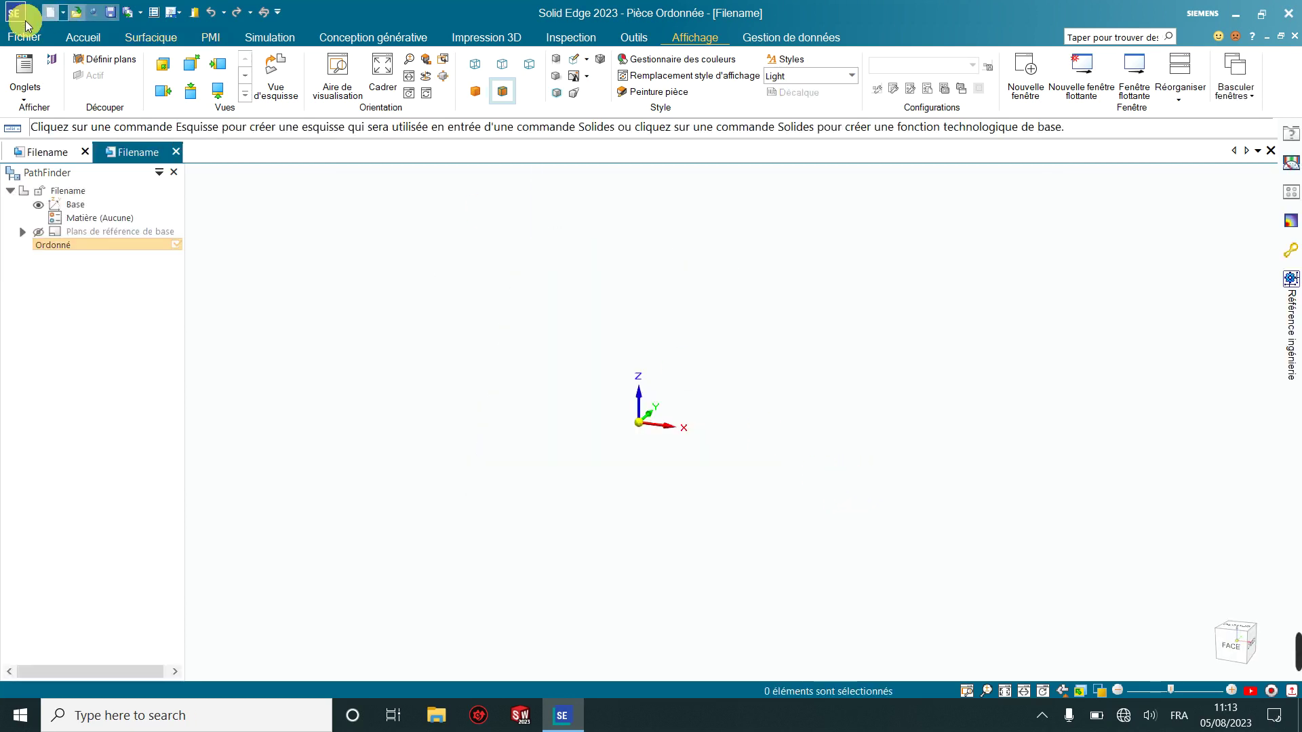
click(82, 37)
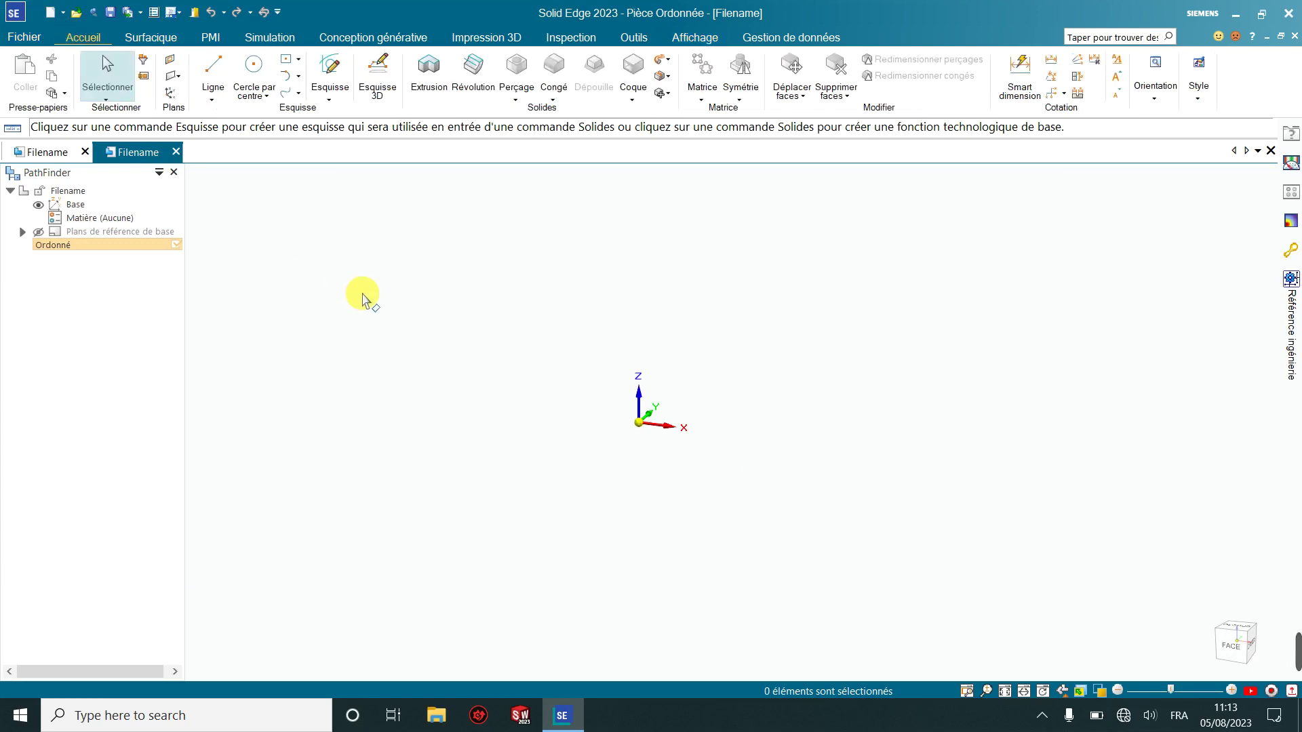
click(330, 68)
On the XZ plane, draw a base line left of the origin with vertical lines at both ends
click(711, 330)
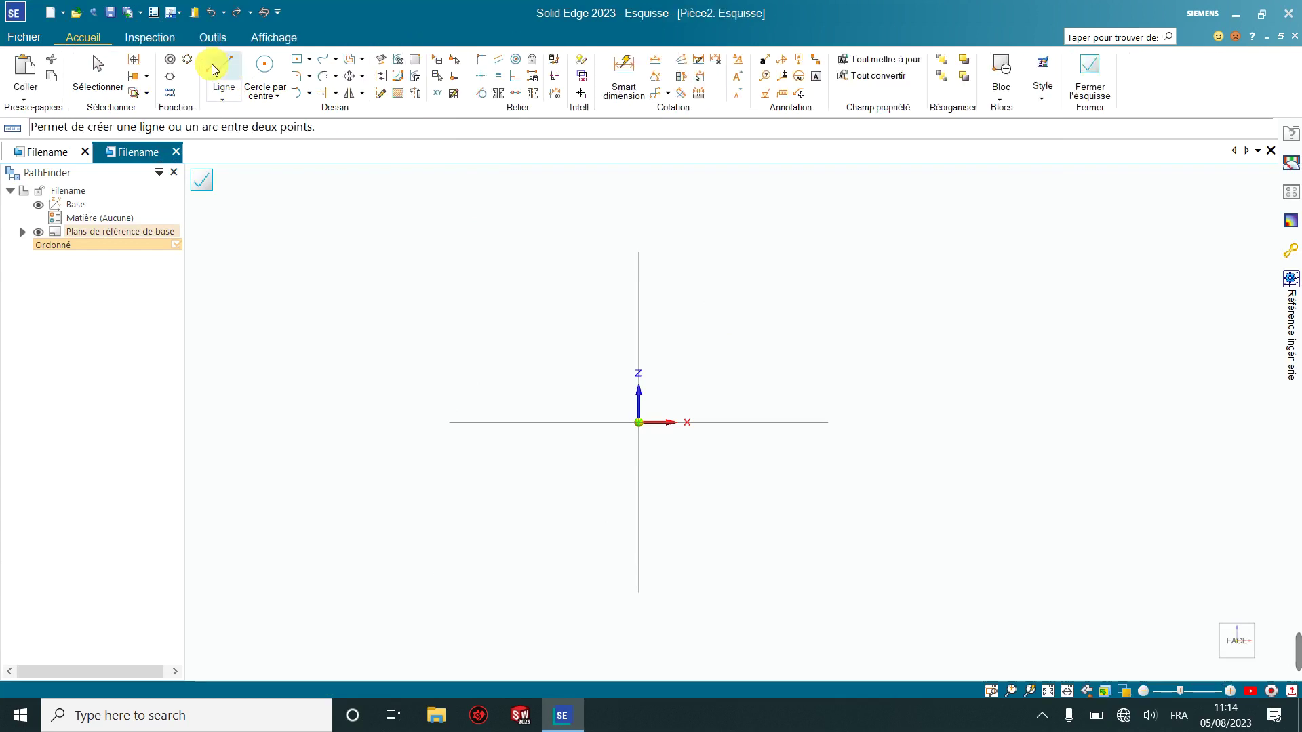
click(222, 87)
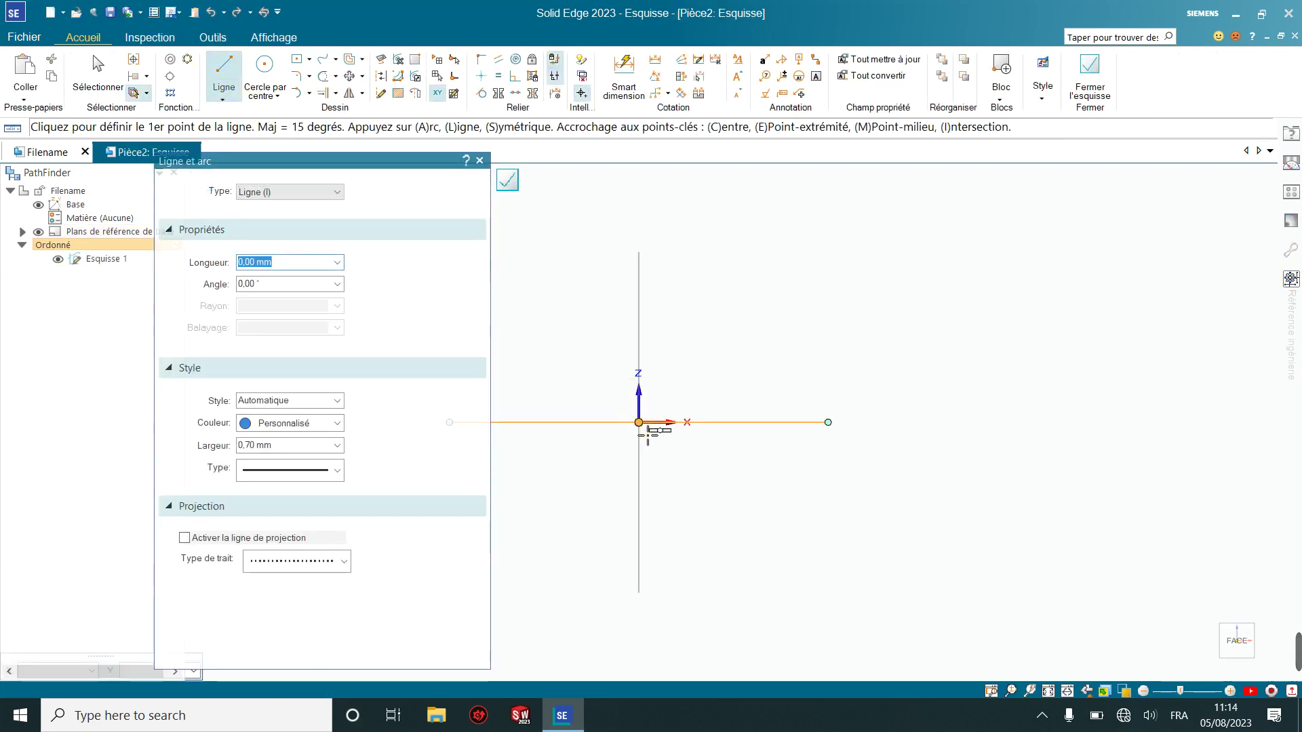
click(641, 425)
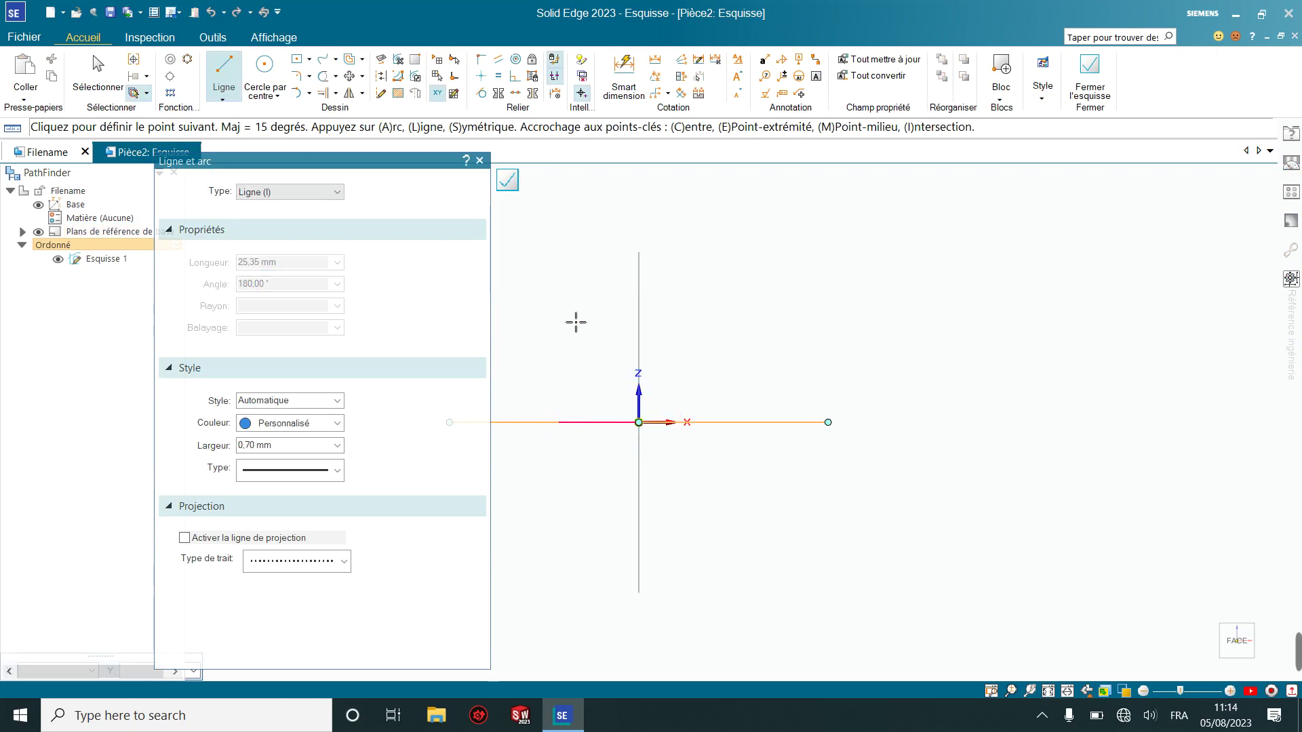
click(556, 230)
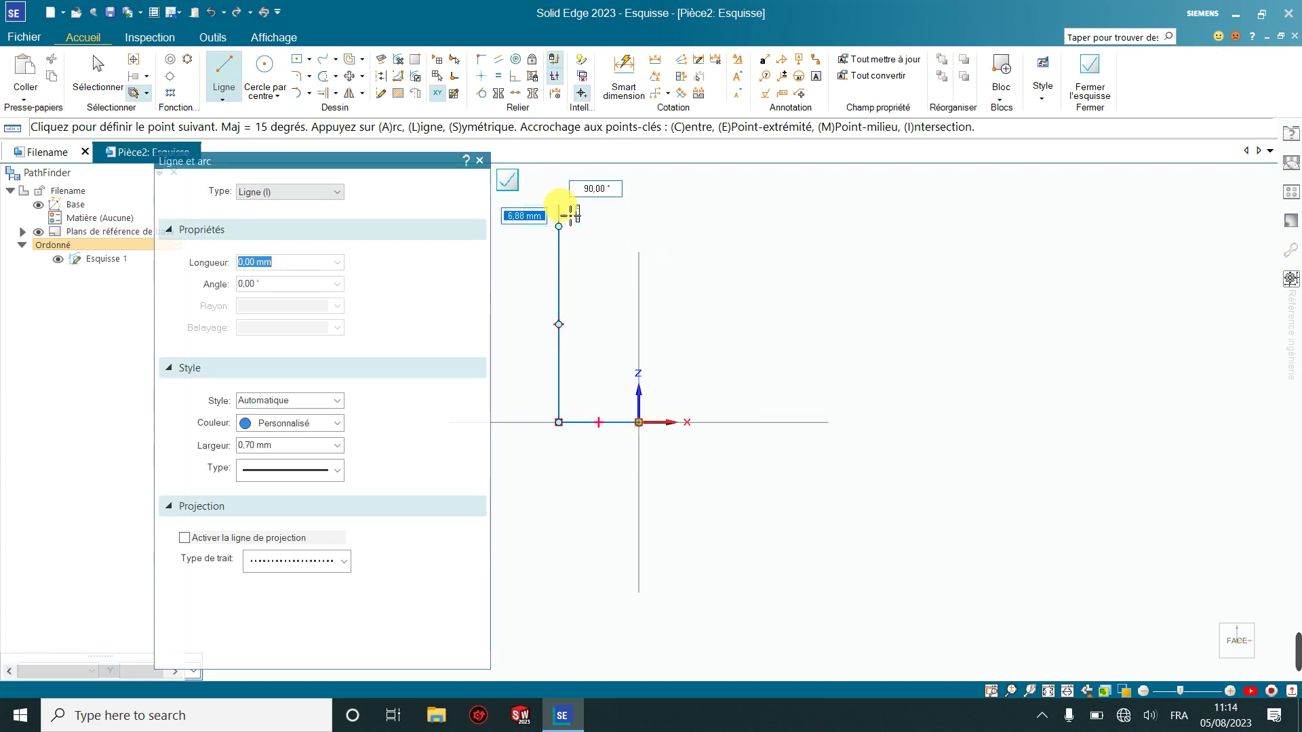
key(Escape)
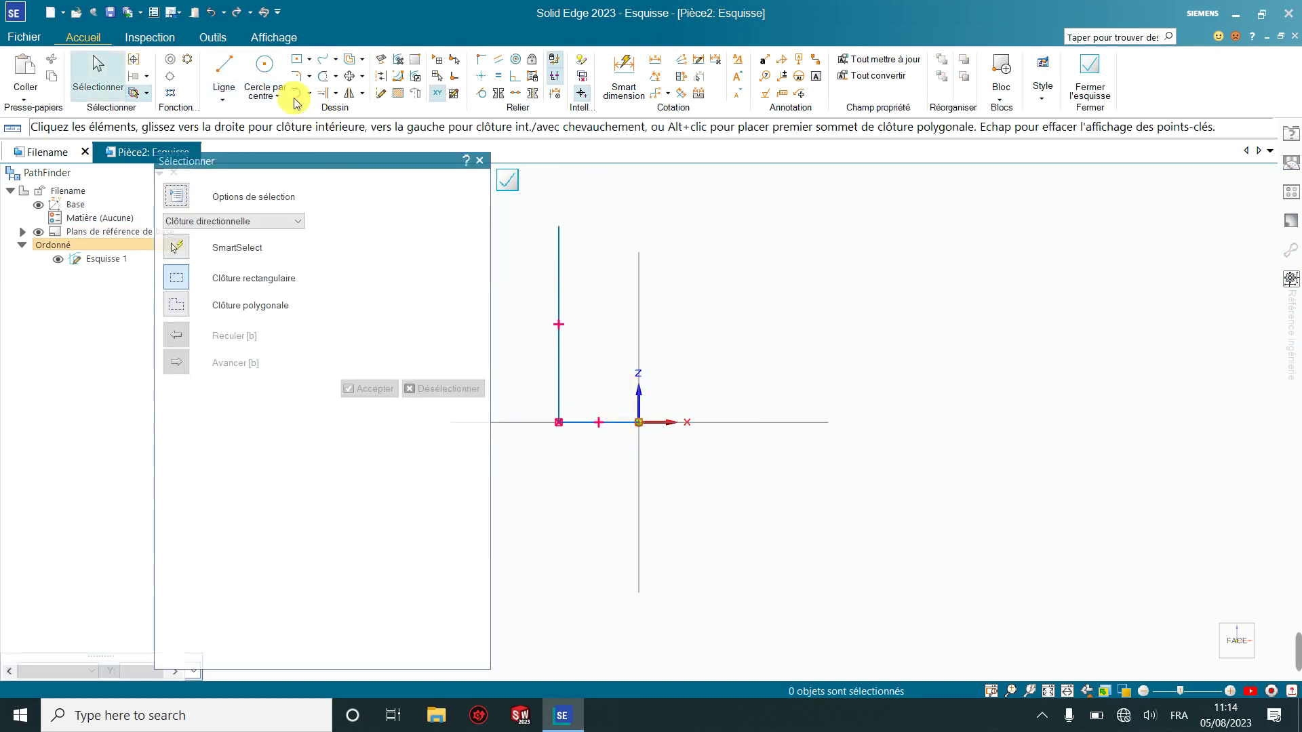
click(224, 67)
click(638, 423)
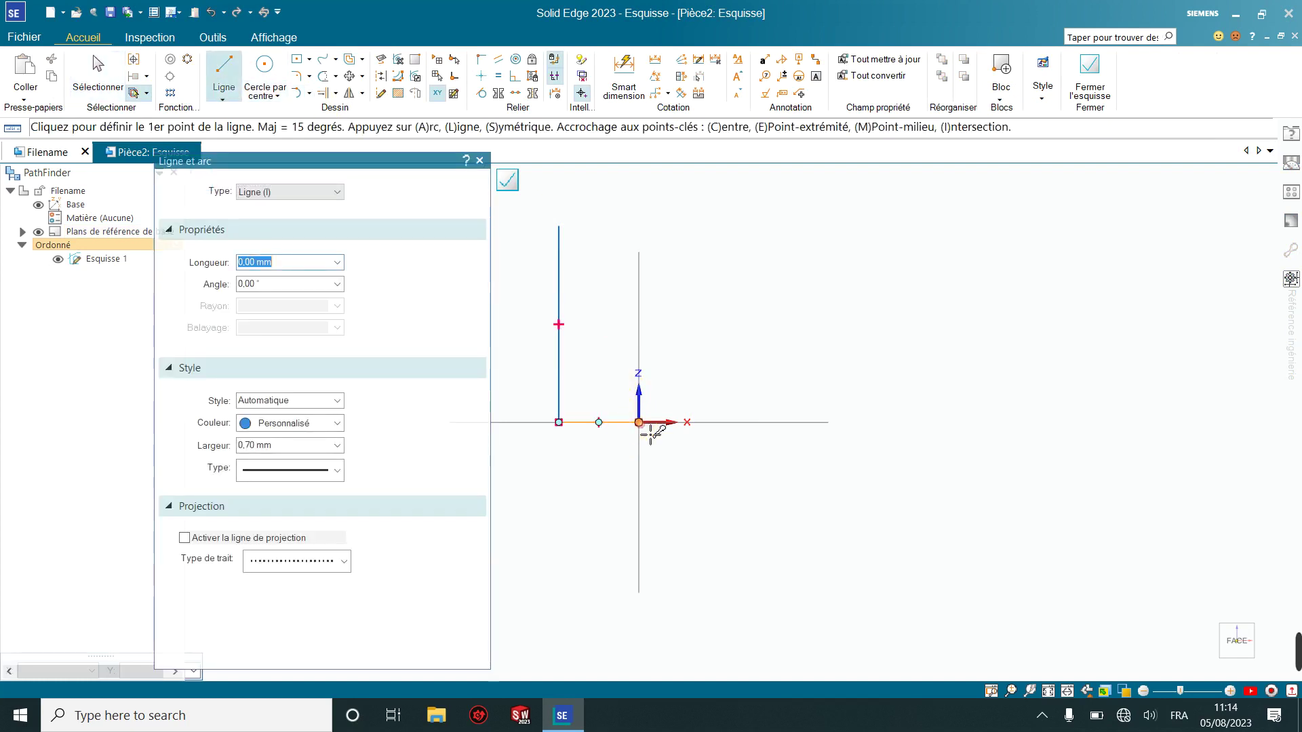
click(639, 183)
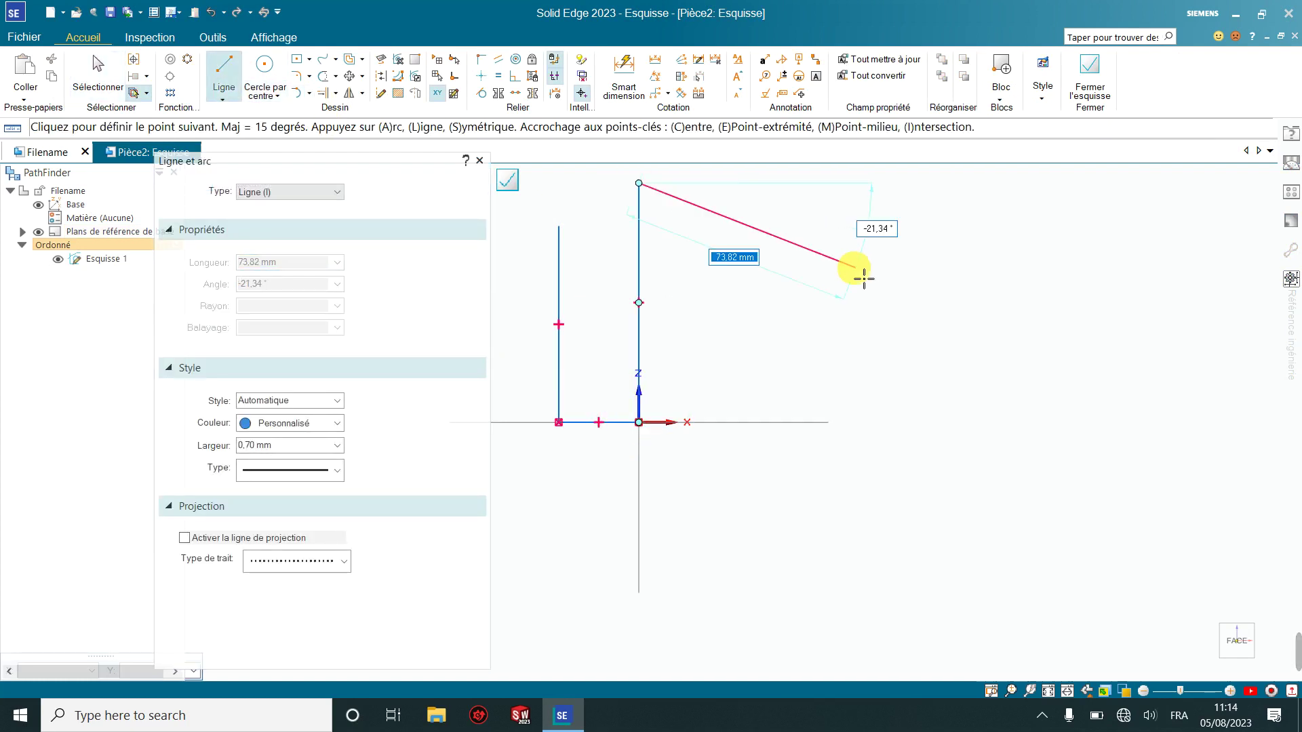
key(Escape)
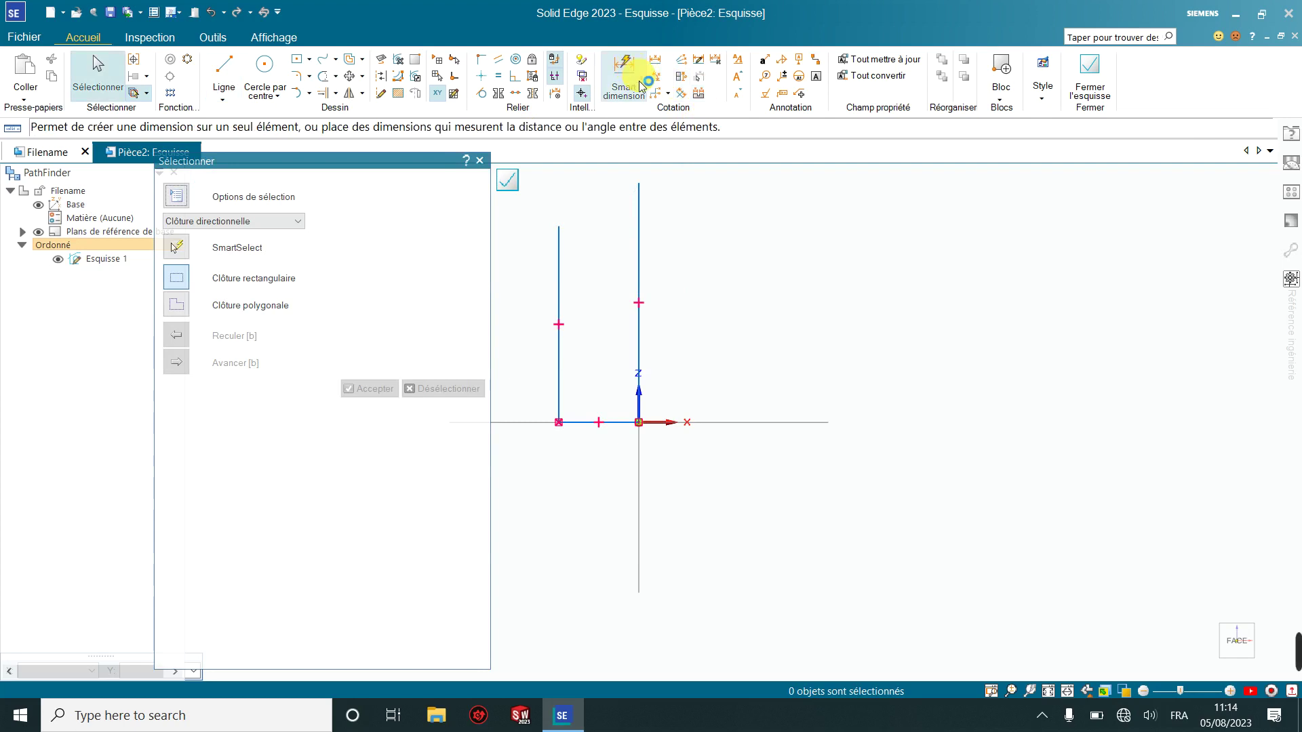
Dimension the right vertical line to 1700 and the left vertical line to 1500
click(643, 78)
click(654, 266)
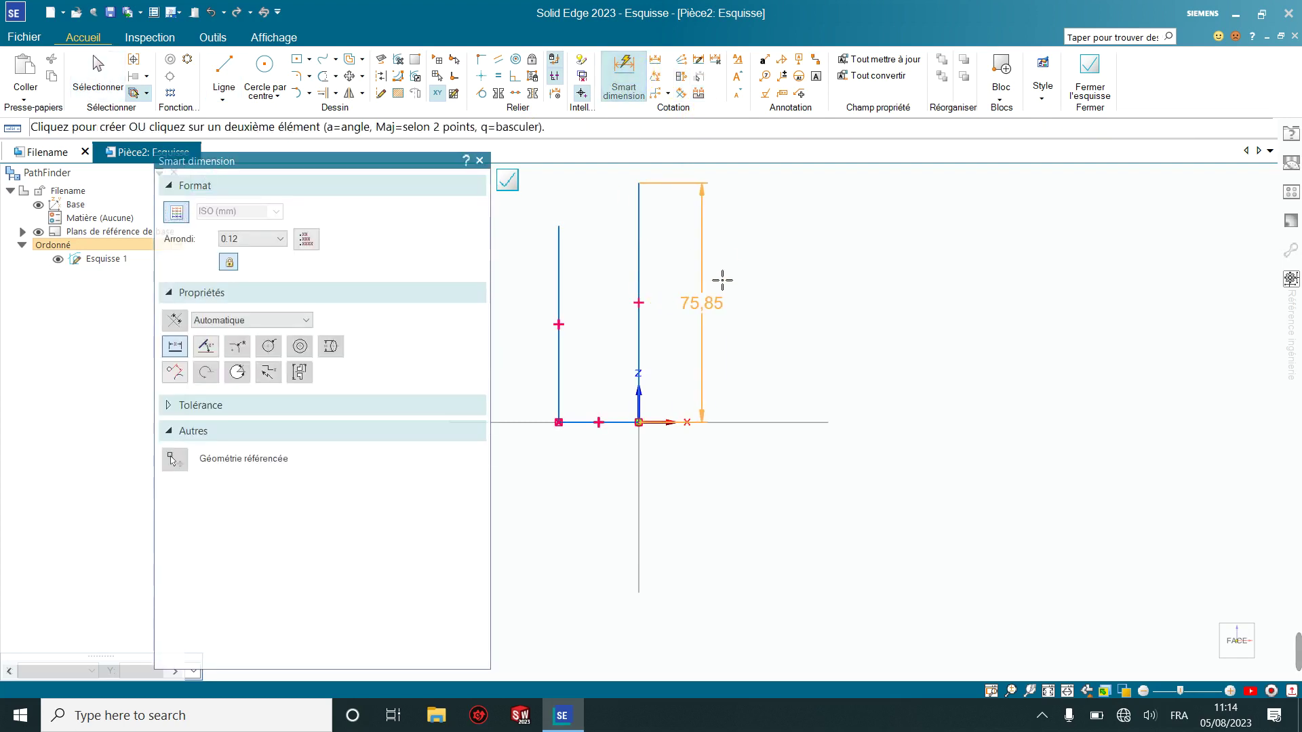
click(734, 280)
text(1700)
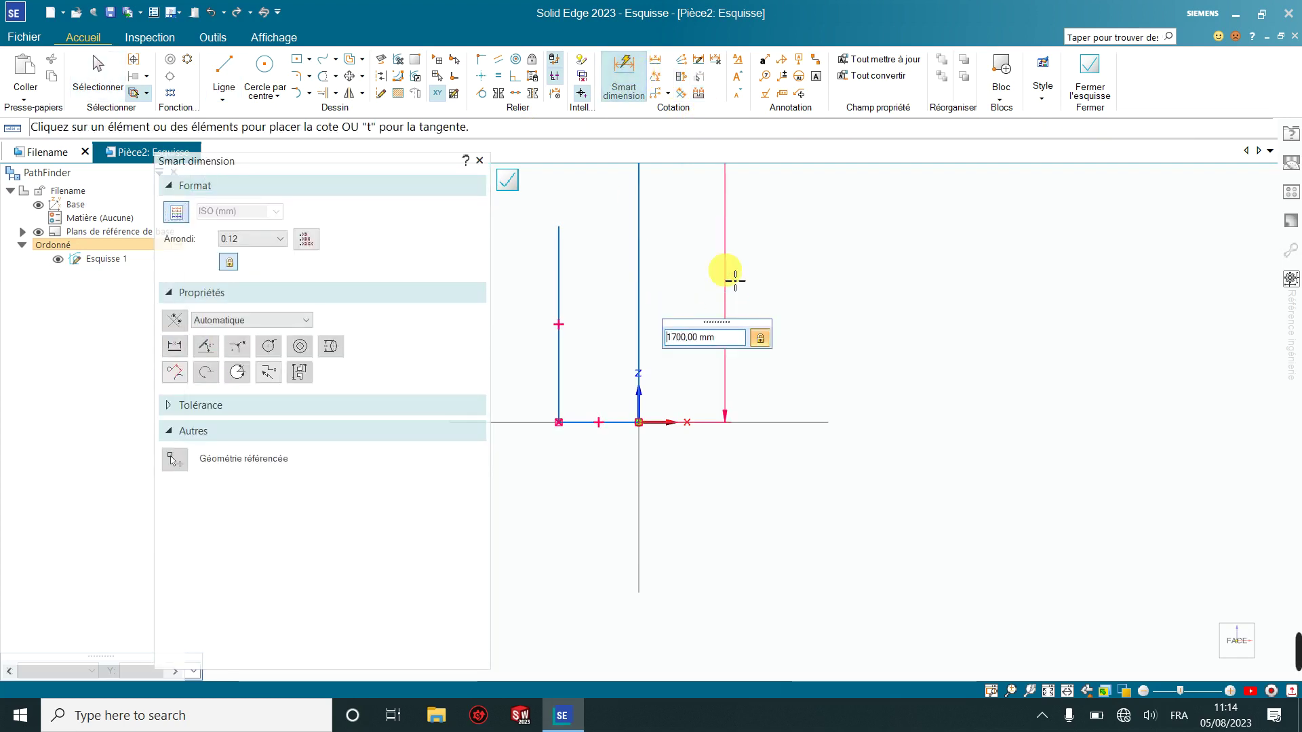
key(Return)
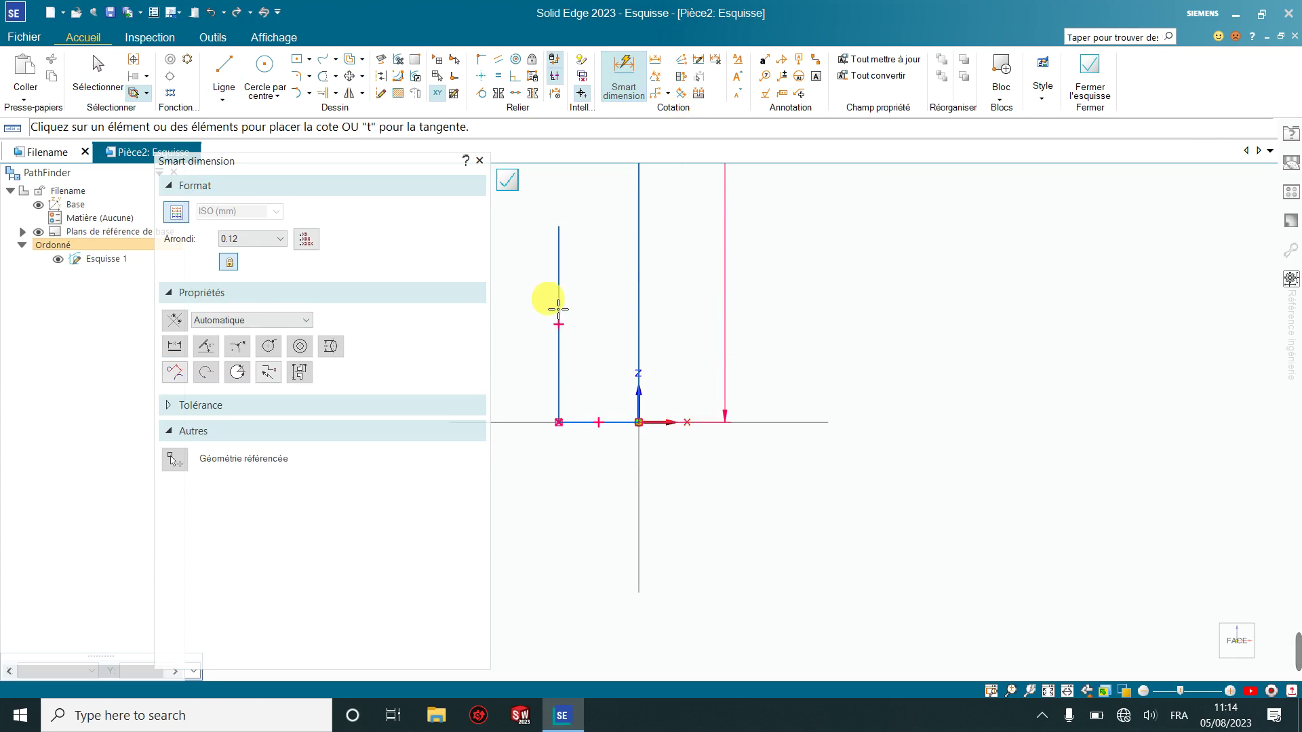
click(569, 300)
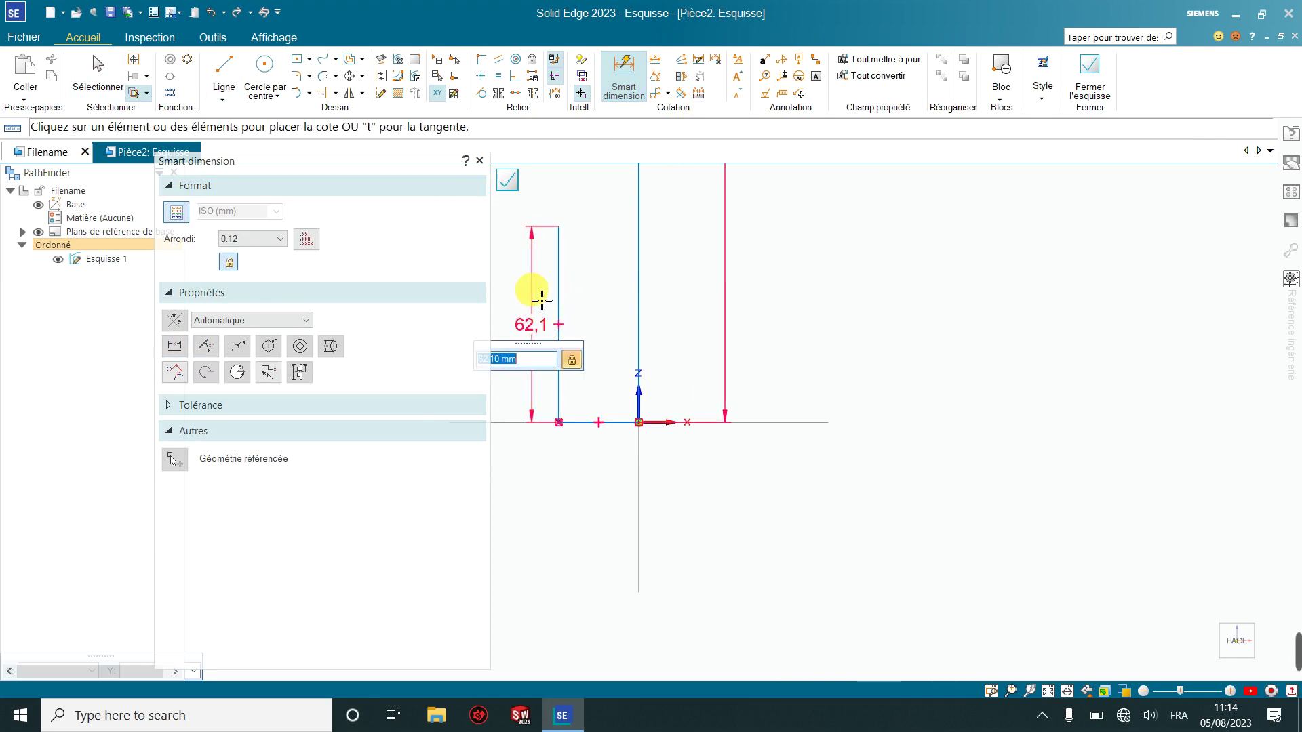
key(Return)
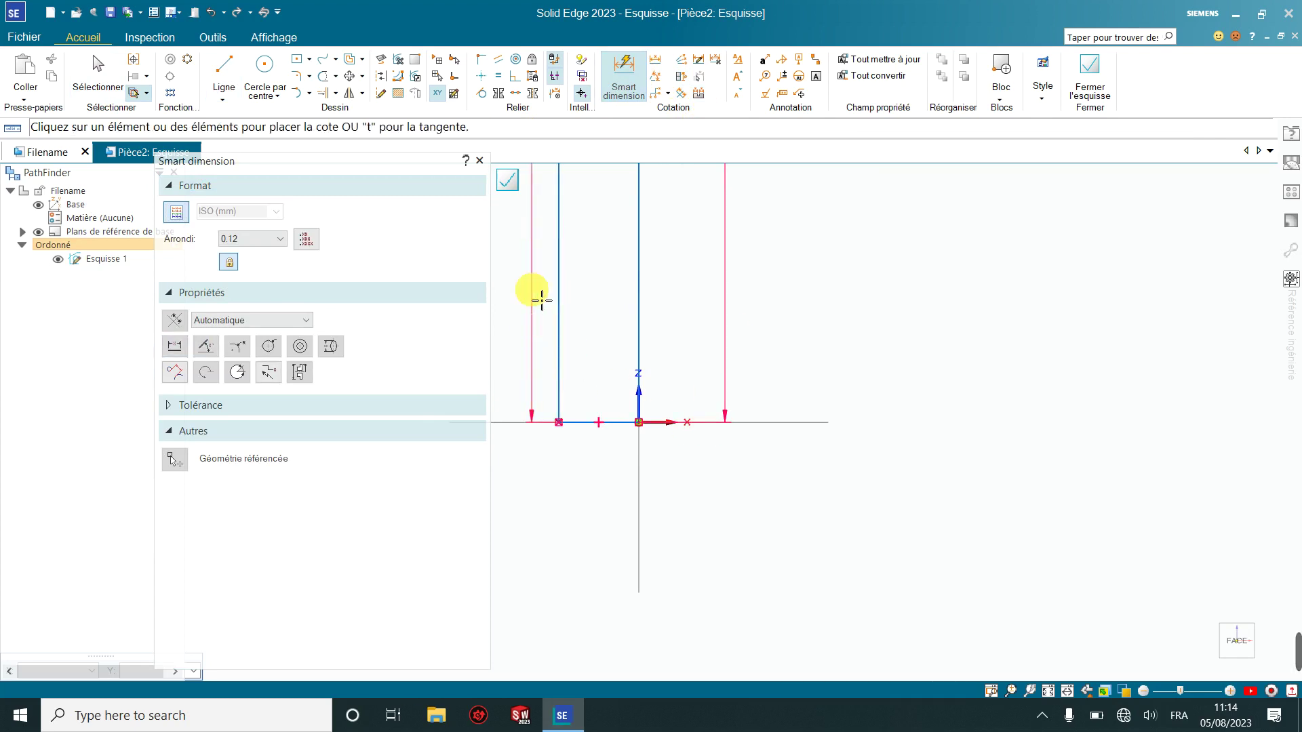
Dimension the horizontal base line to 750
scroll(583, 304, down, 2)
scroll(607, 318, down, 2)
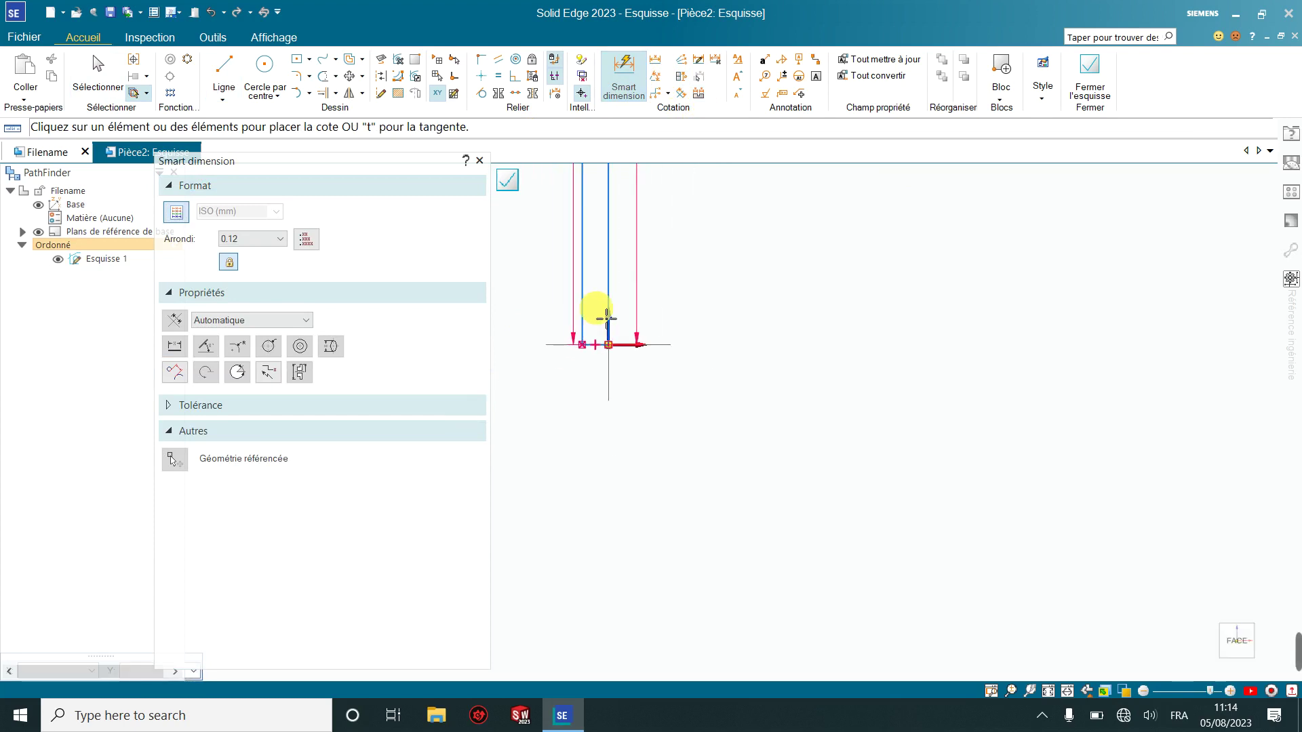
scroll(726, 581, down, 2)
scroll(700, 552, down, 1)
scroll(695, 629, up, 1)
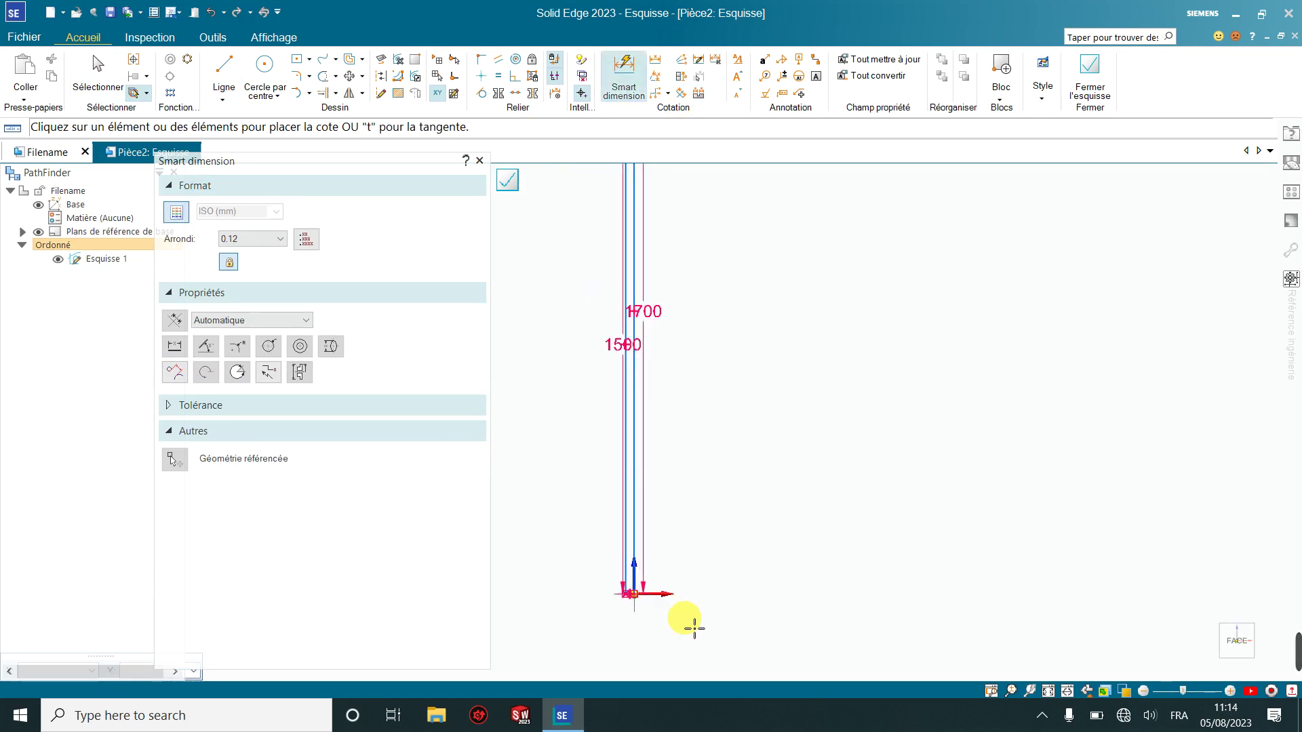
scroll(619, 602, up, 2)
scroll(584, 593, up, 2)
scroll(620, 535, up, 2)
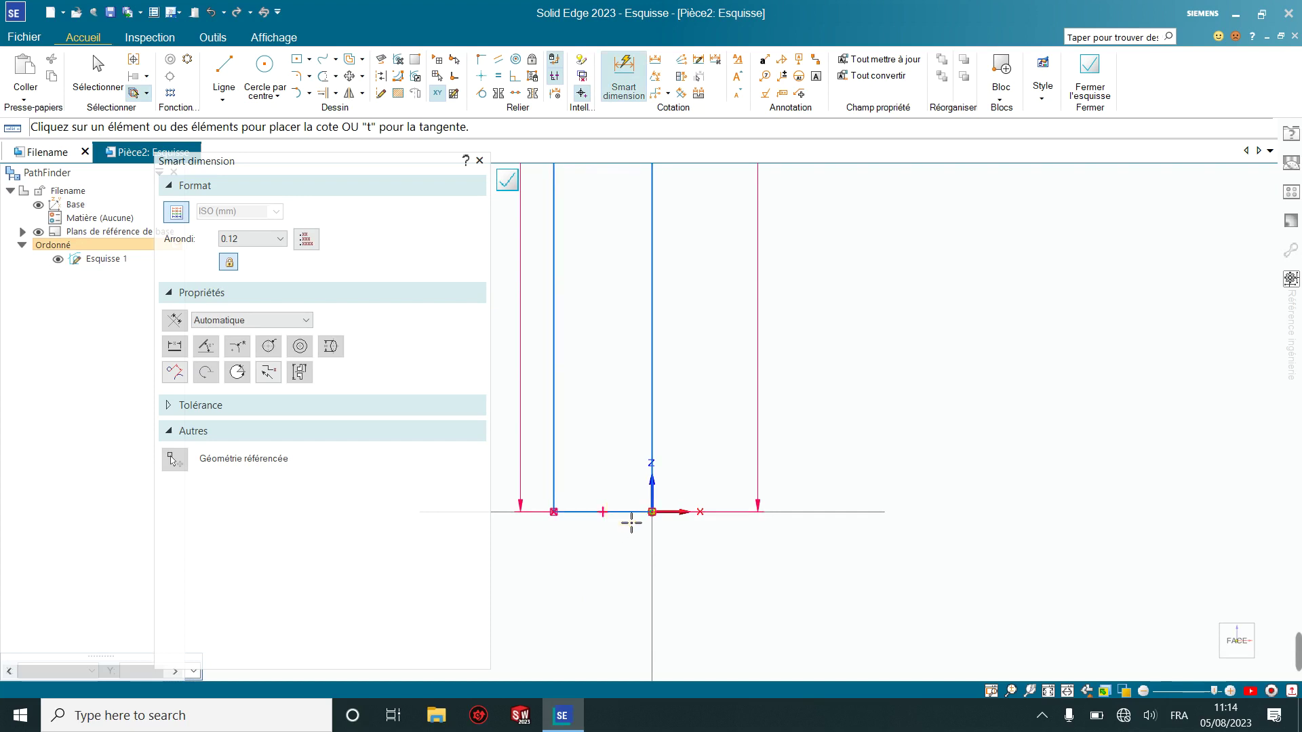
click(627, 514)
click(619, 569)
text(750)
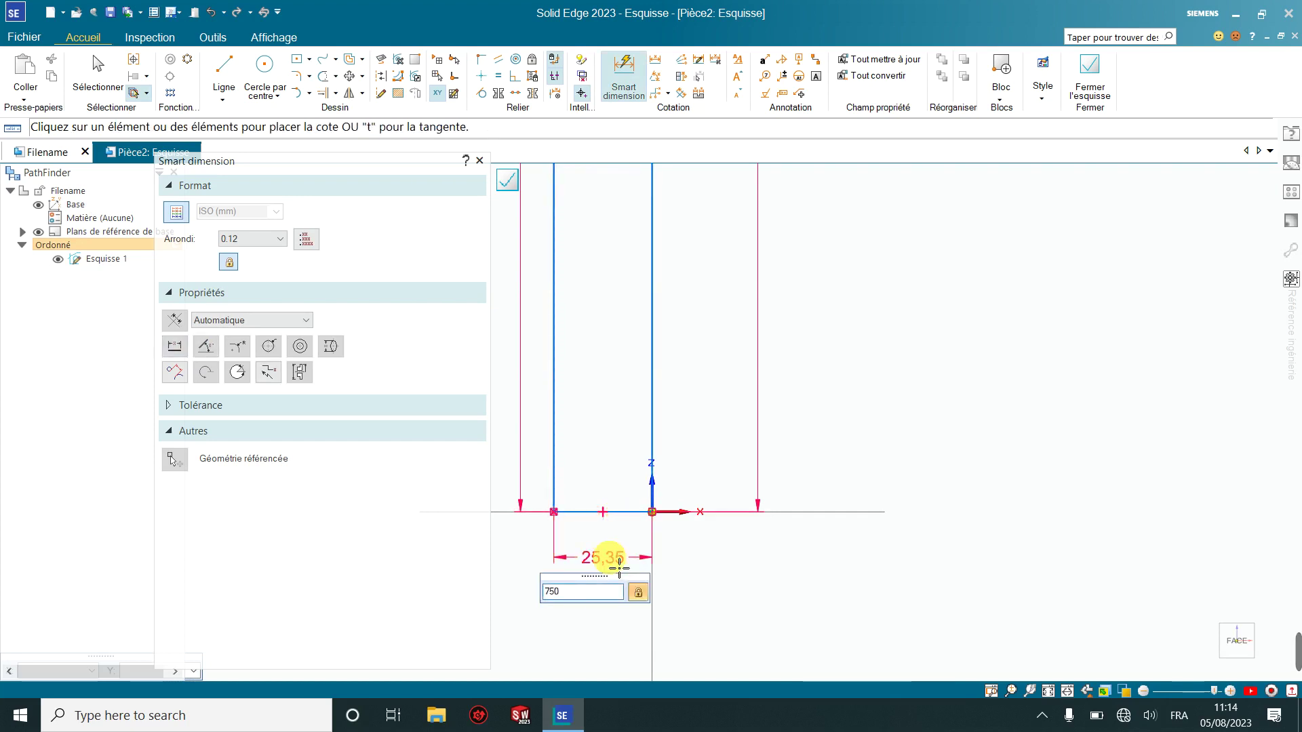
key(Return)
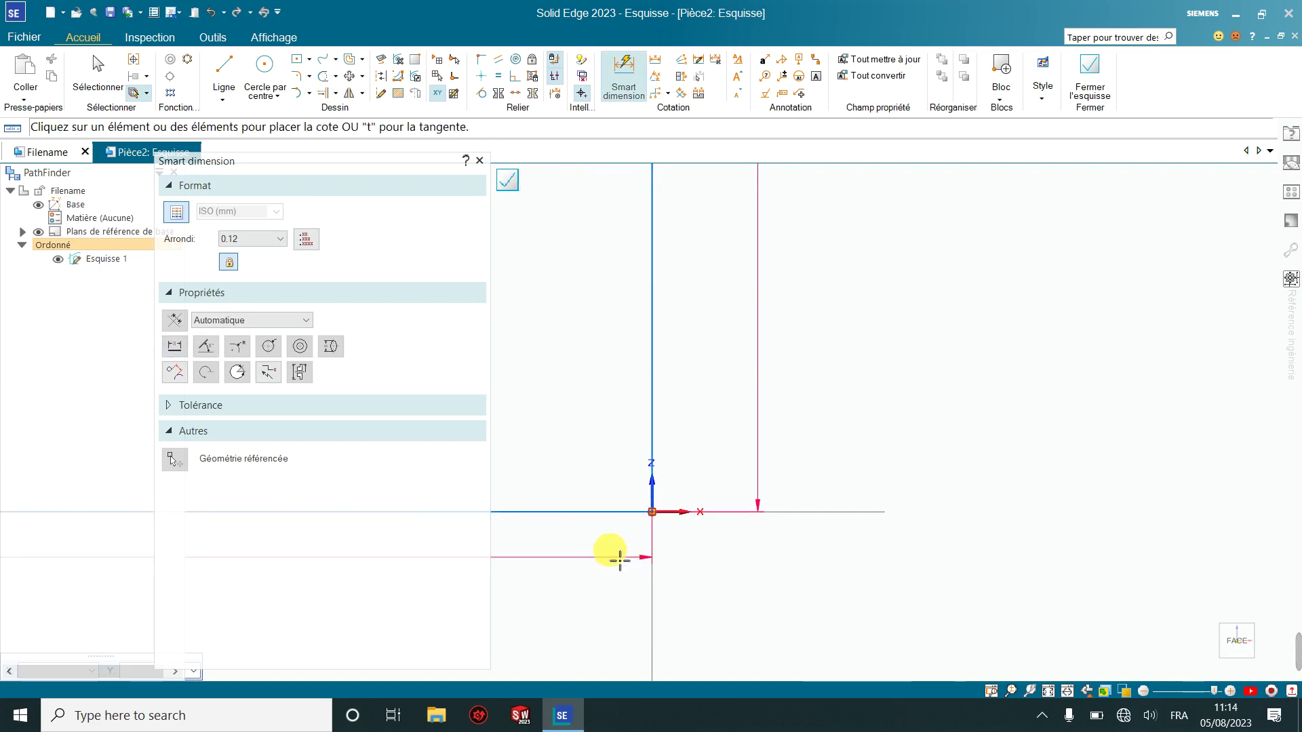
scroll(747, 500, down, 1)
scroll(750, 503, down, 2)
scroll(753, 500, down, 2)
scroll(756, 505, down, 2)
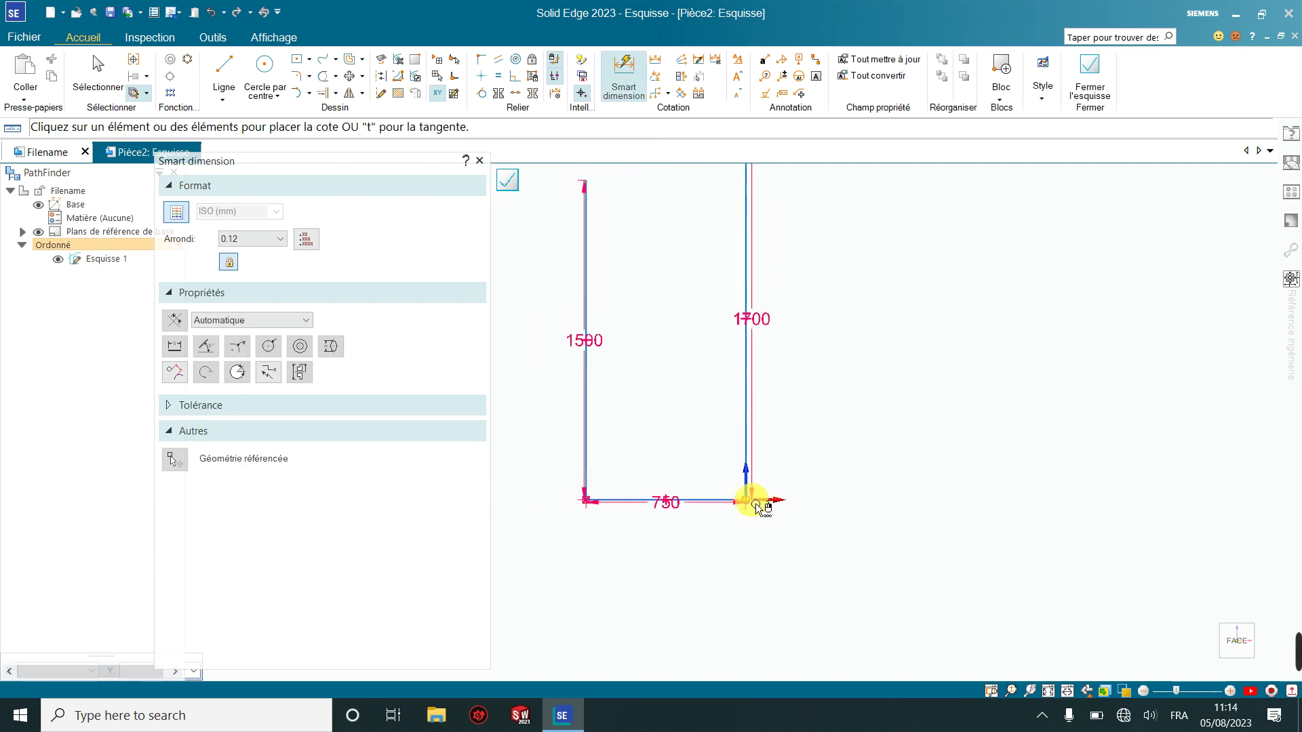
scroll(756, 505, down, 3)
scroll(709, 322, up, 4)
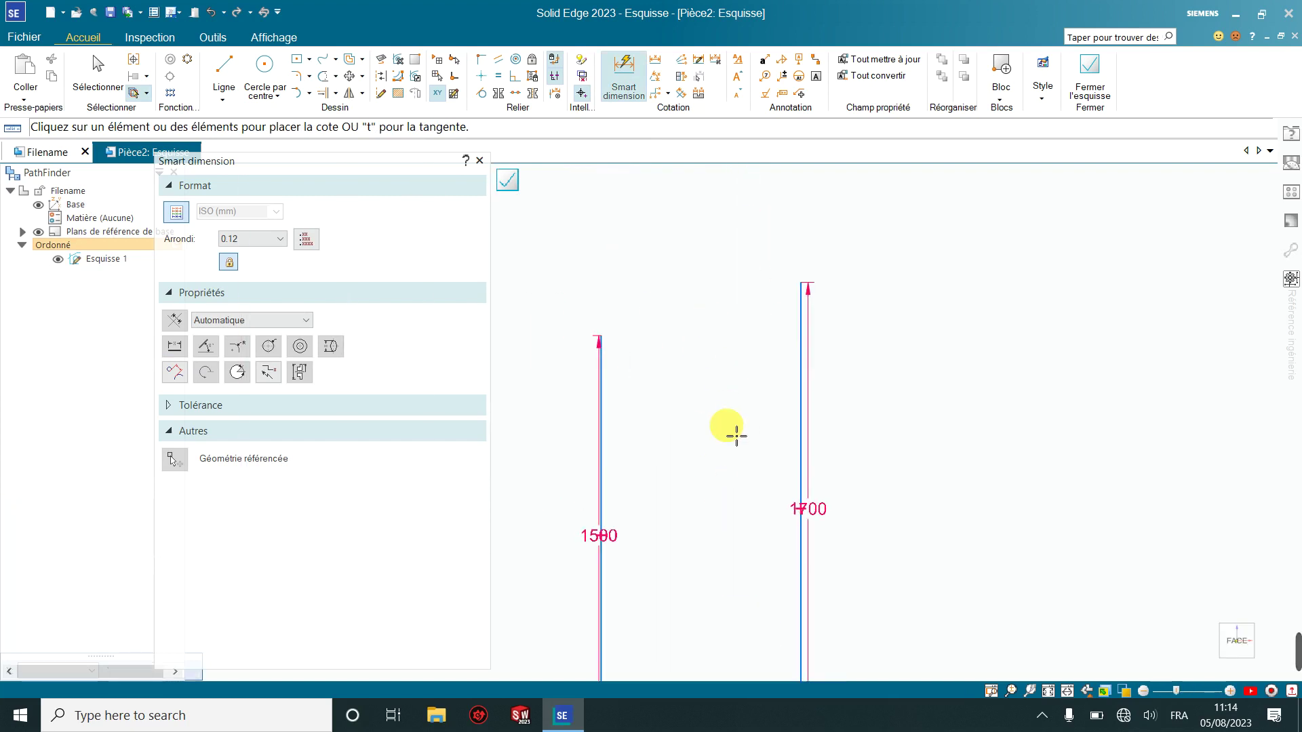
Draw a three-point arc joining the tops of the left and right vertical lines
click(308, 94)
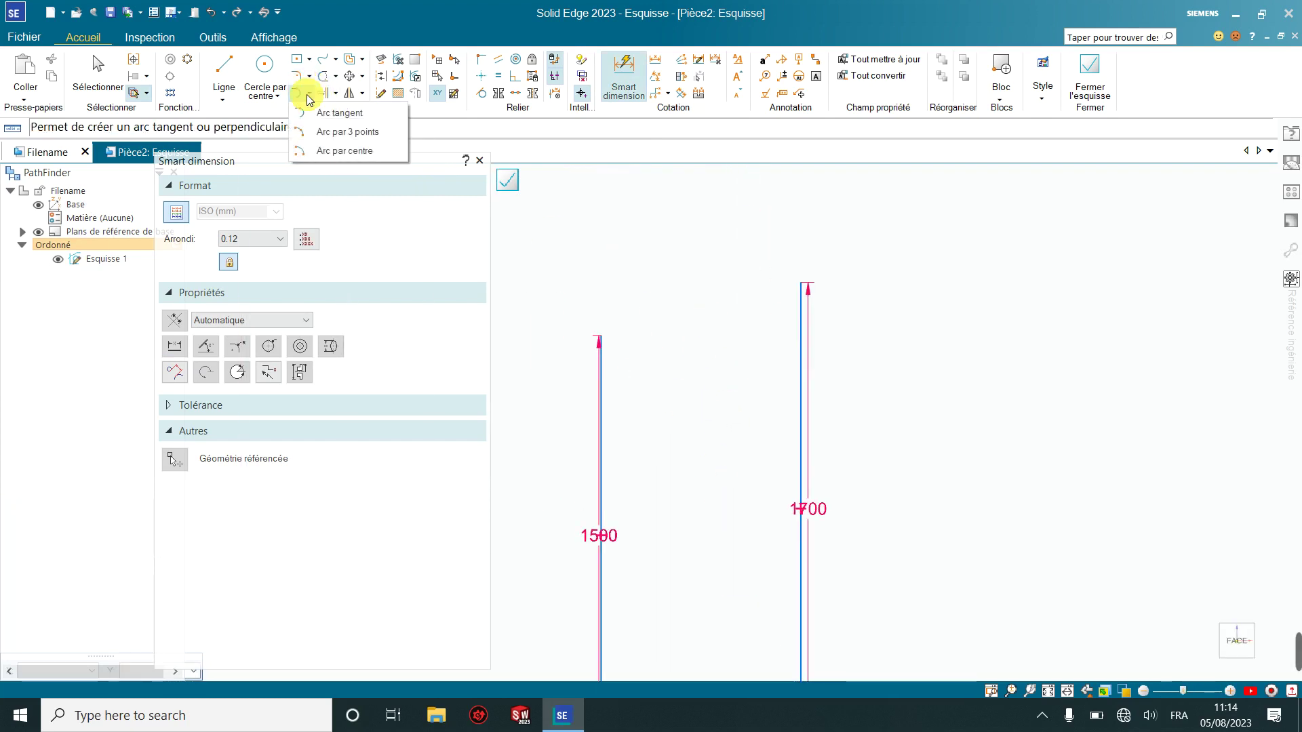
click(309, 131)
click(599, 337)
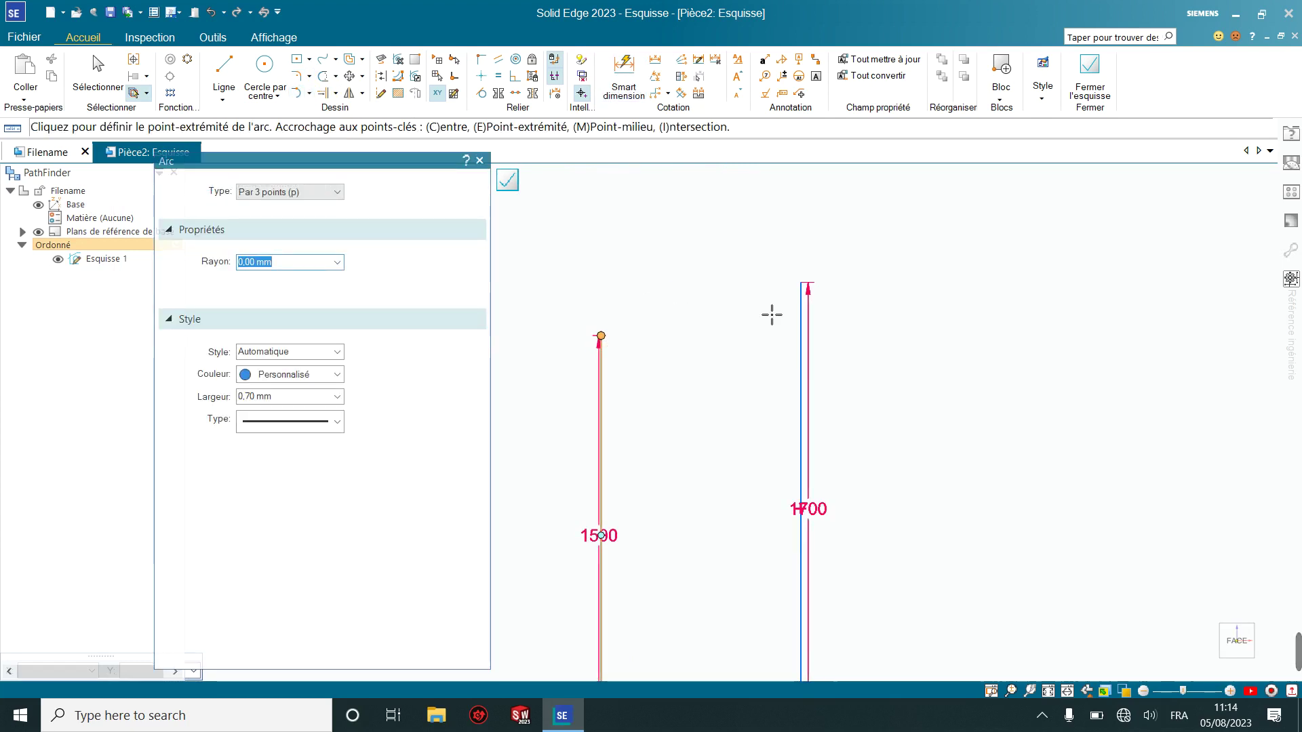
click(801, 283)
click(739, 281)
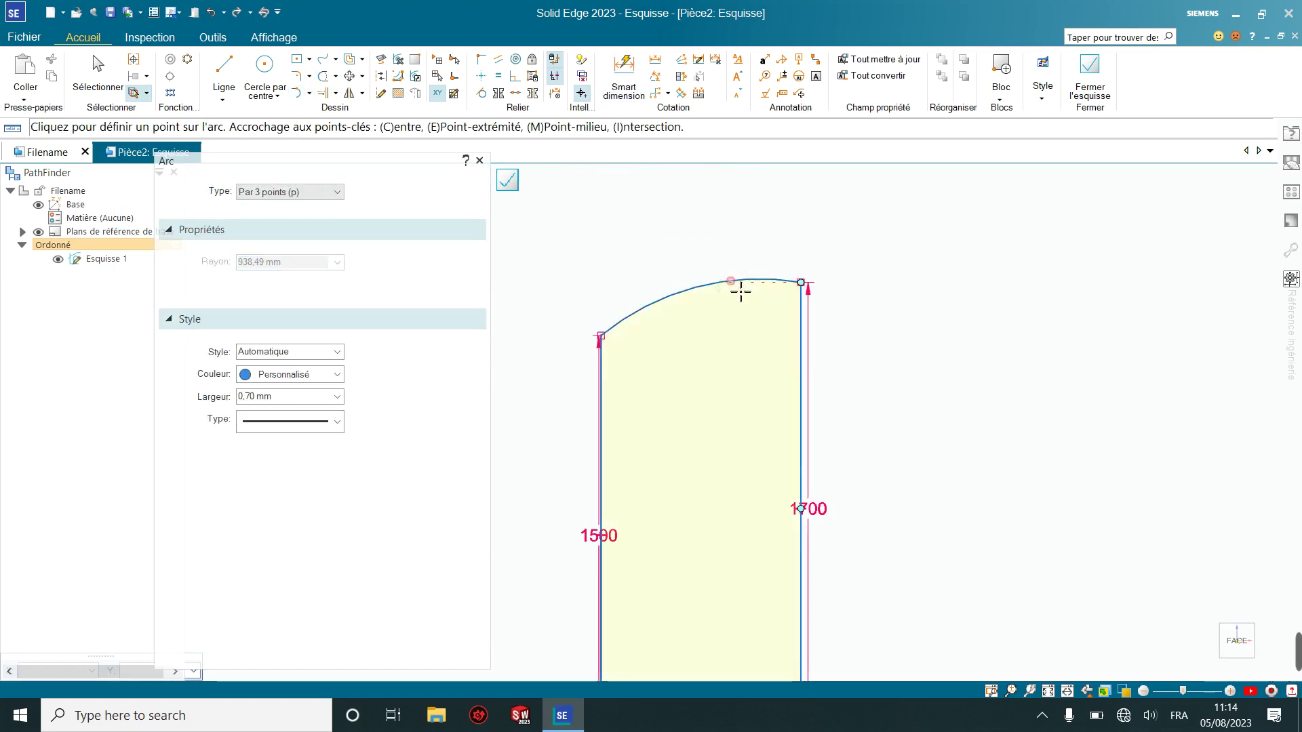
Give the top arc a 1500 radius and close the sketch
click(624, 71)
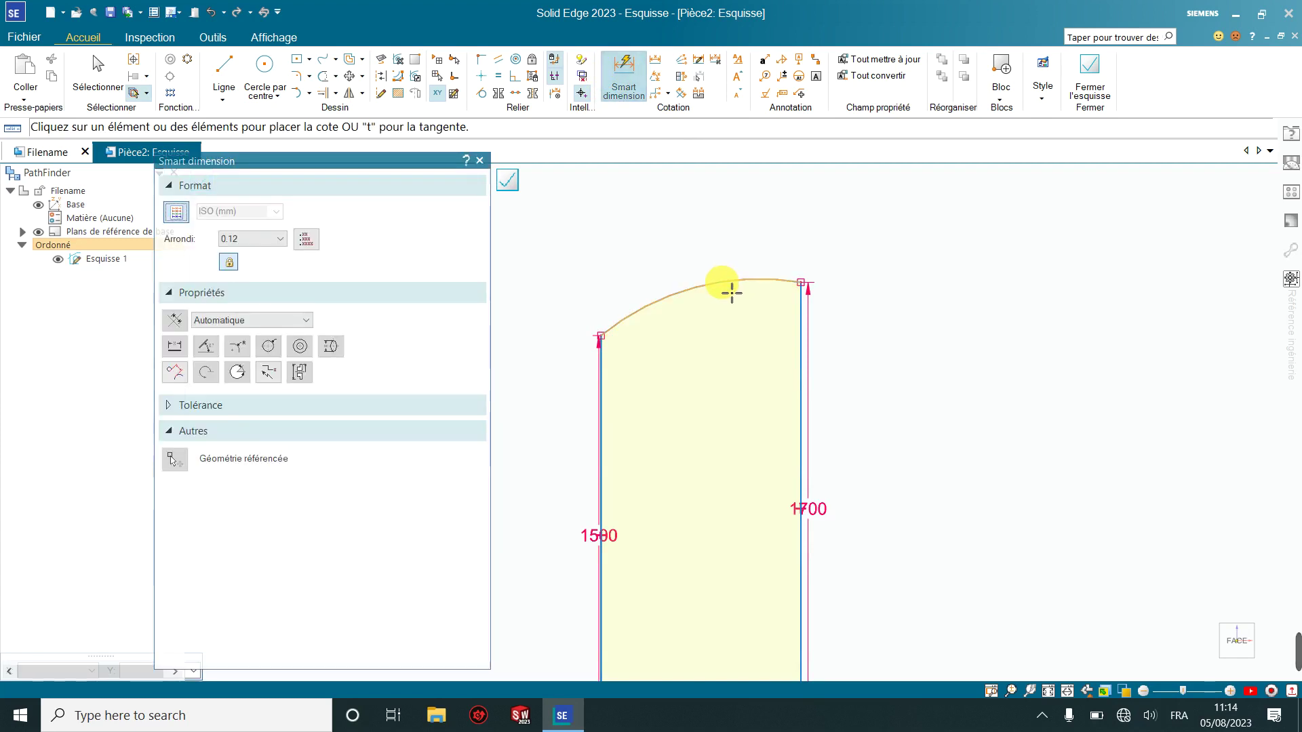
click(733, 280)
click(658, 233)
text(1500)
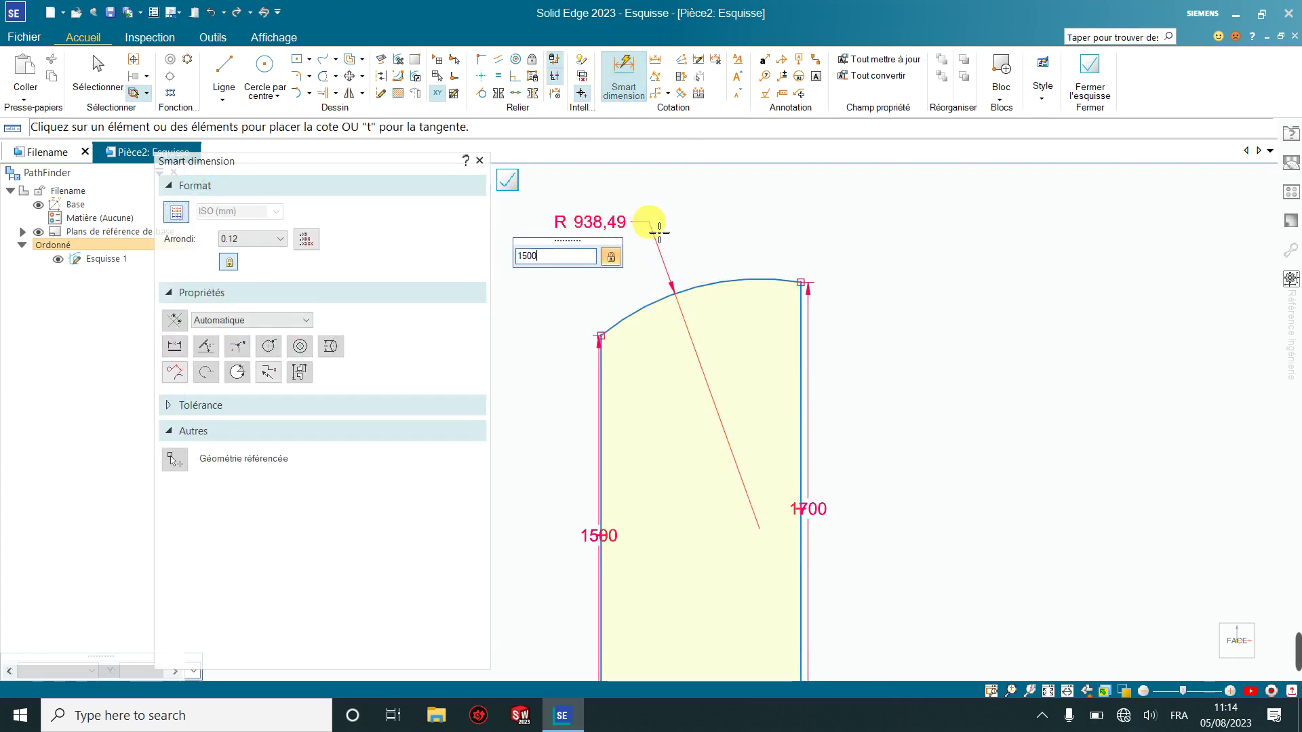
key(Return)
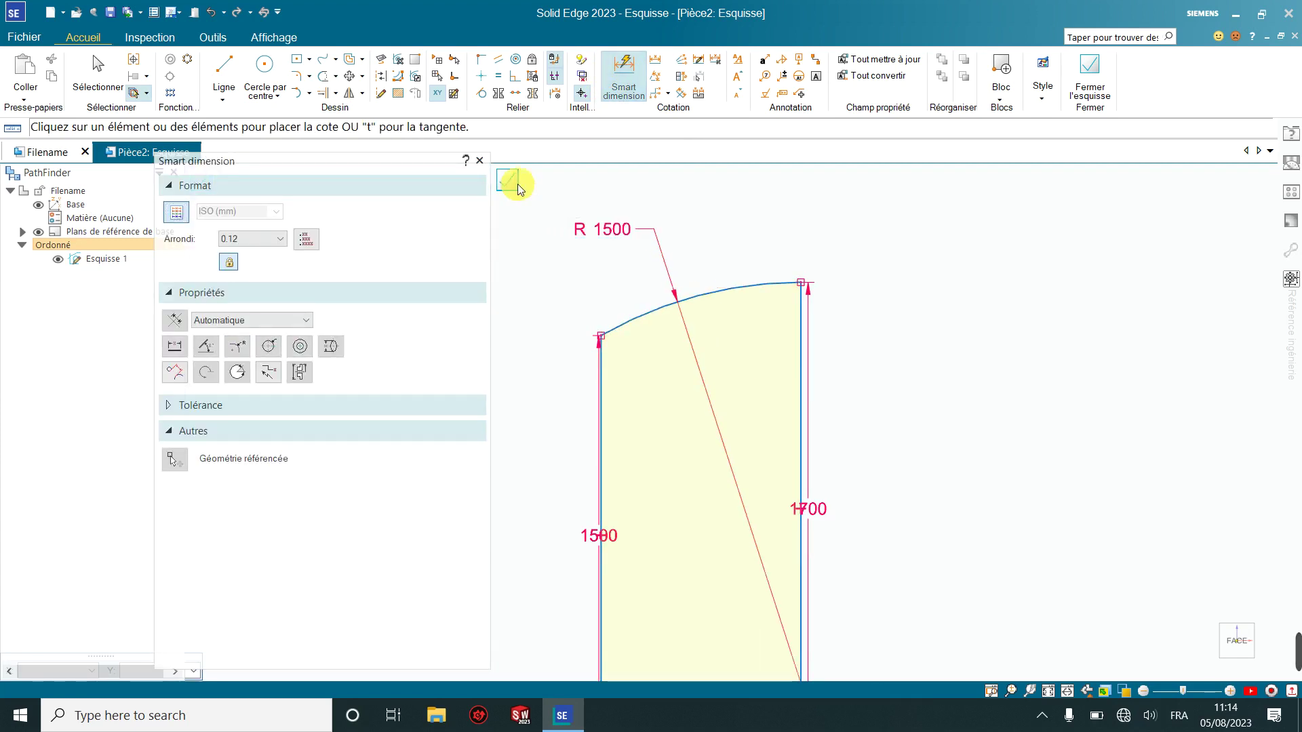
click(516, 185)
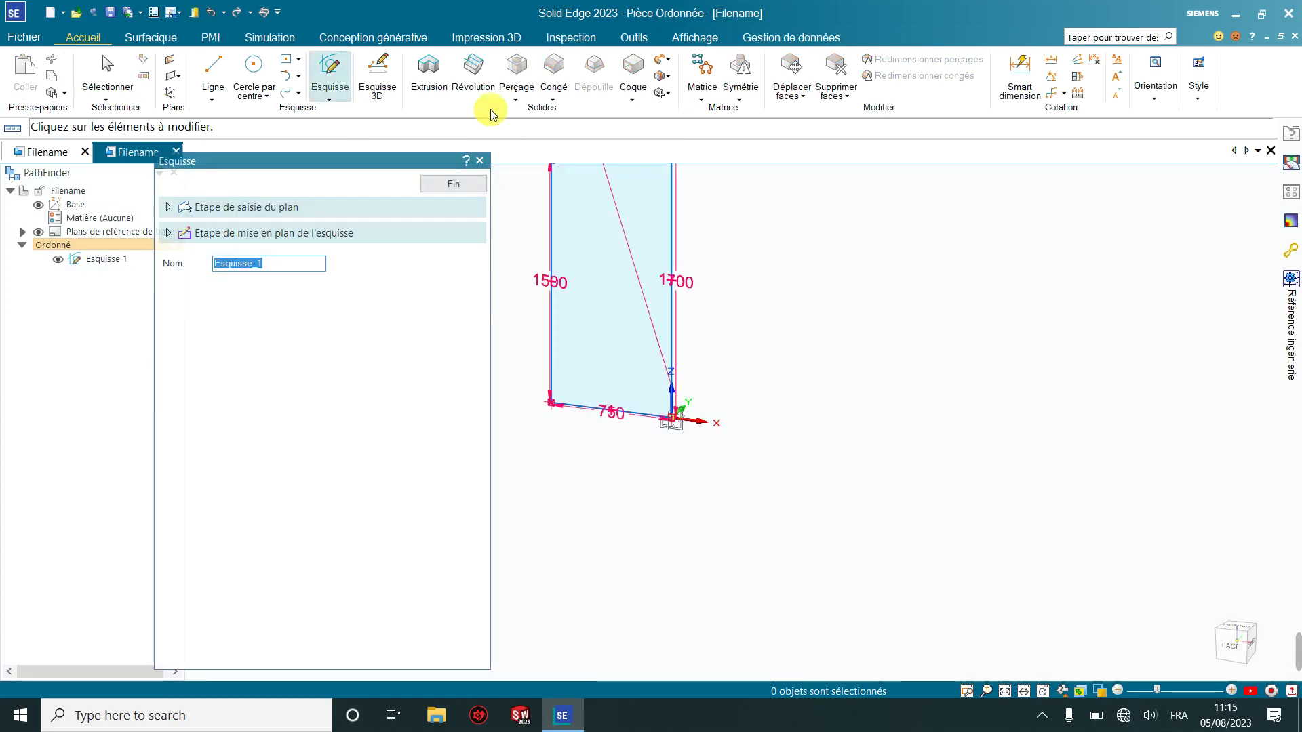
Revolve the profile around its right vertical edge into a solid cylindrical tank body
click(475, 78)
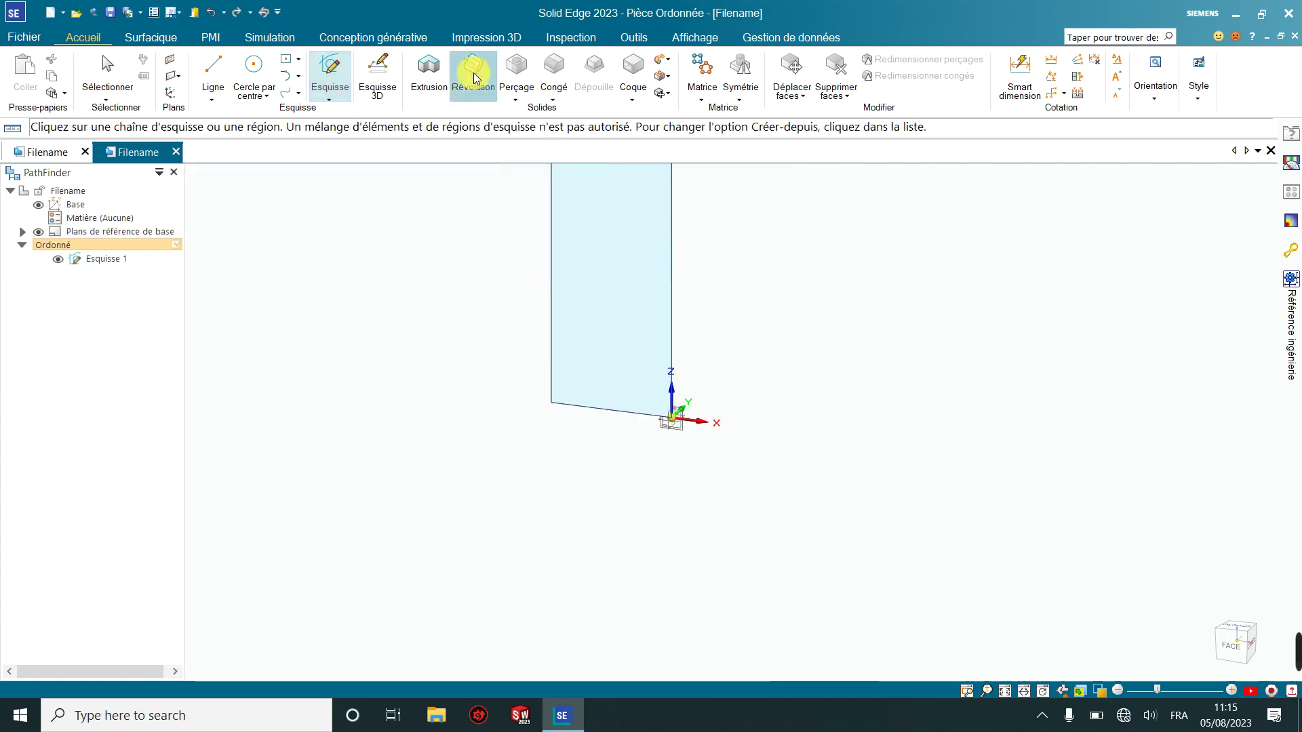
click(671, 255)
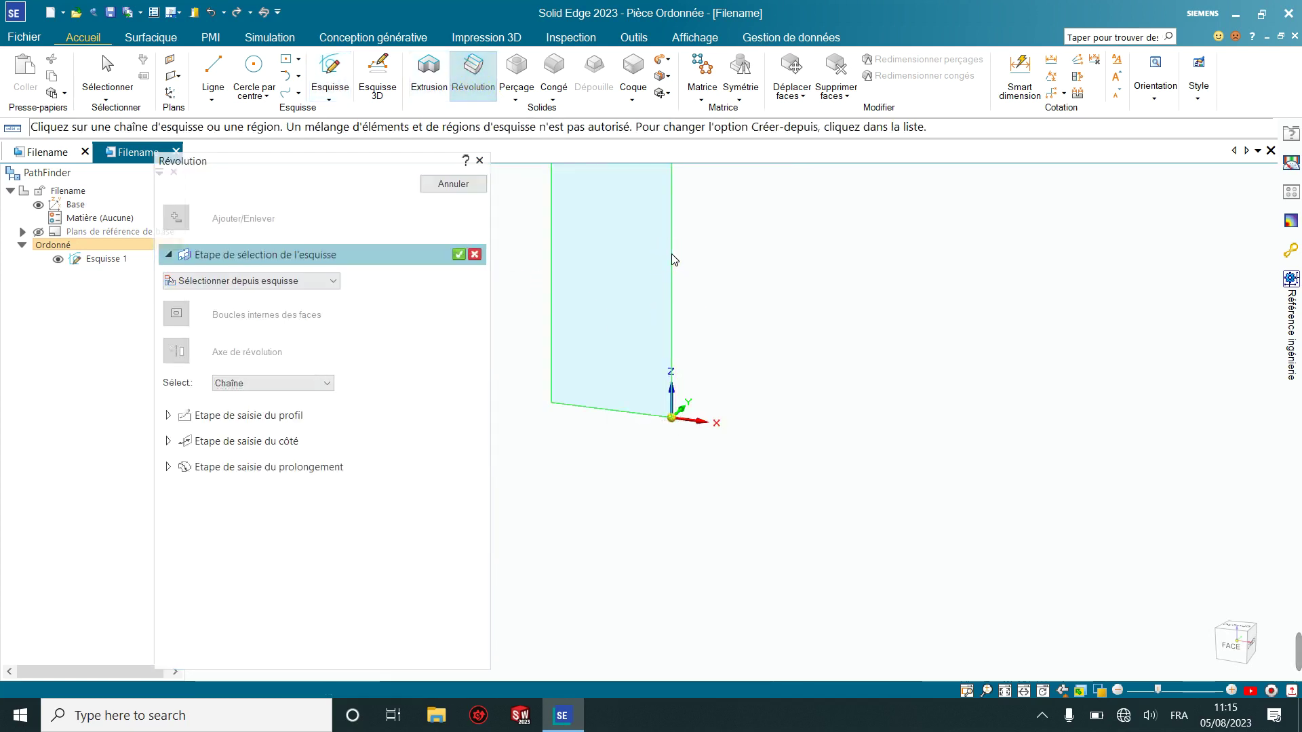
click(460, 255)
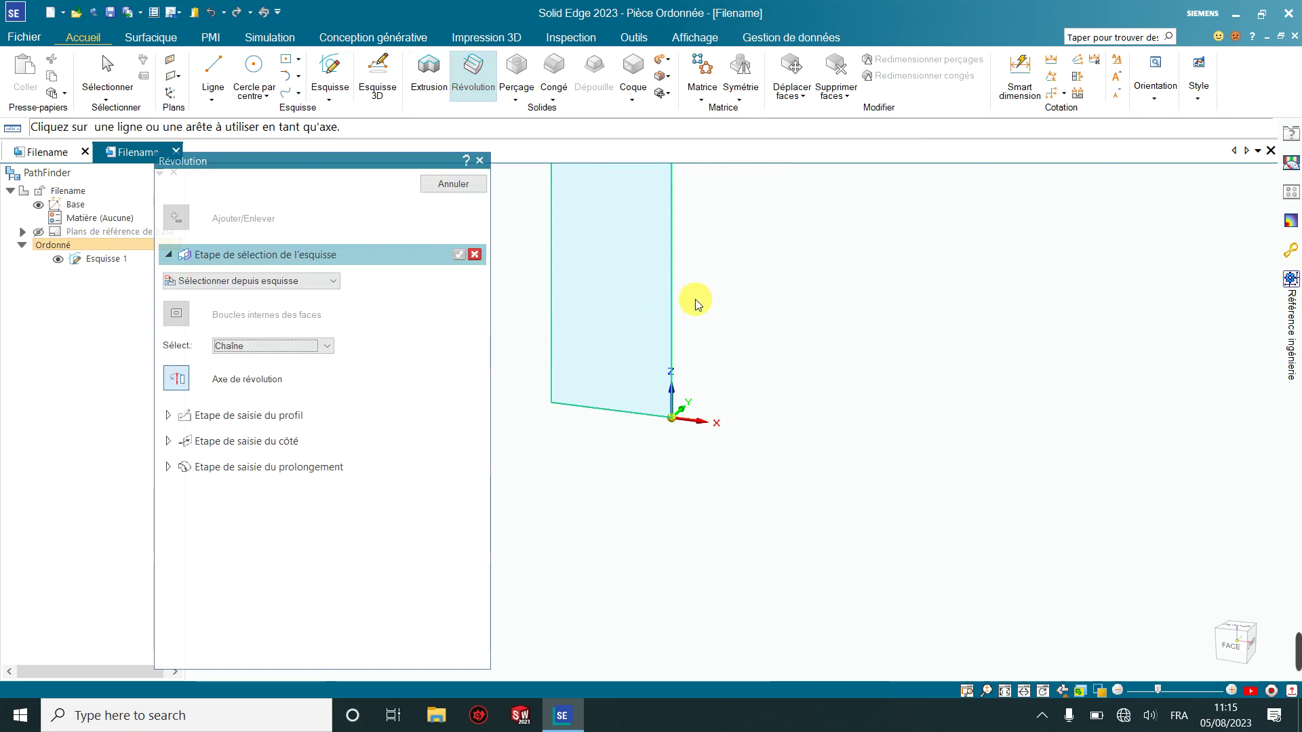
click(671, 286)
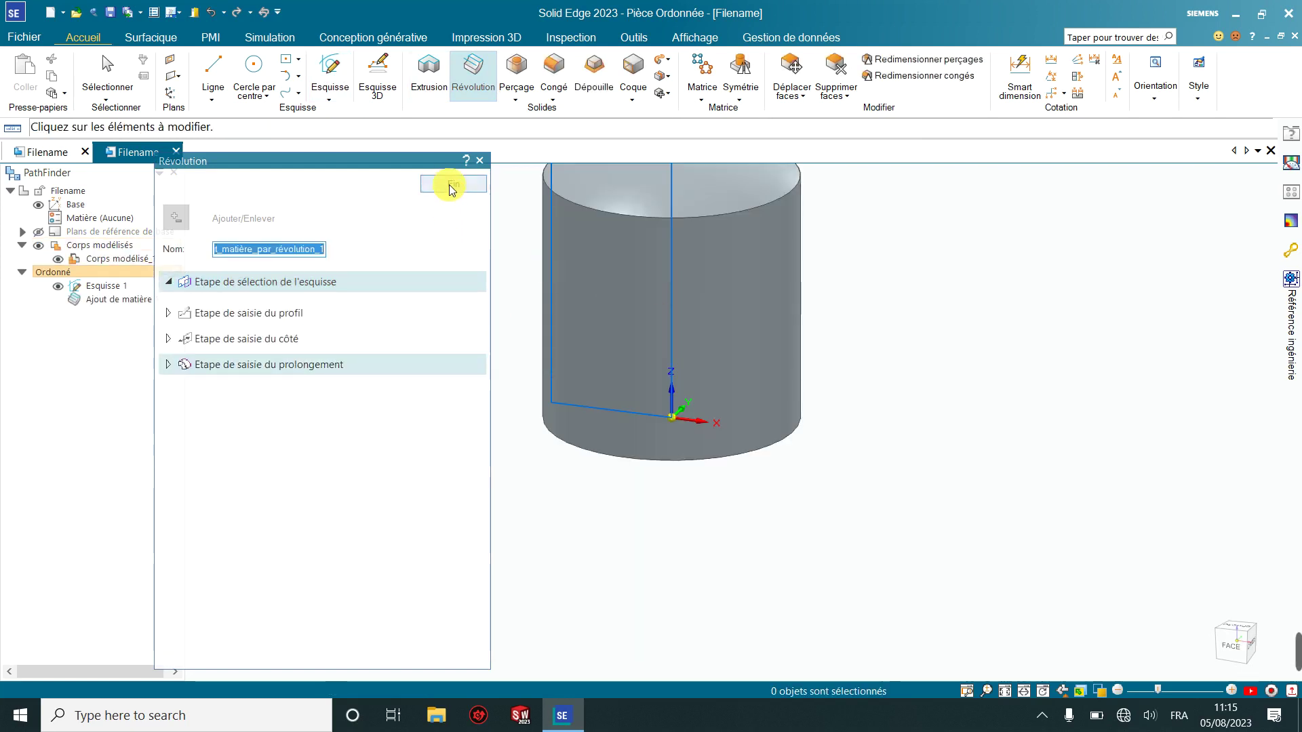
click(479, 160)
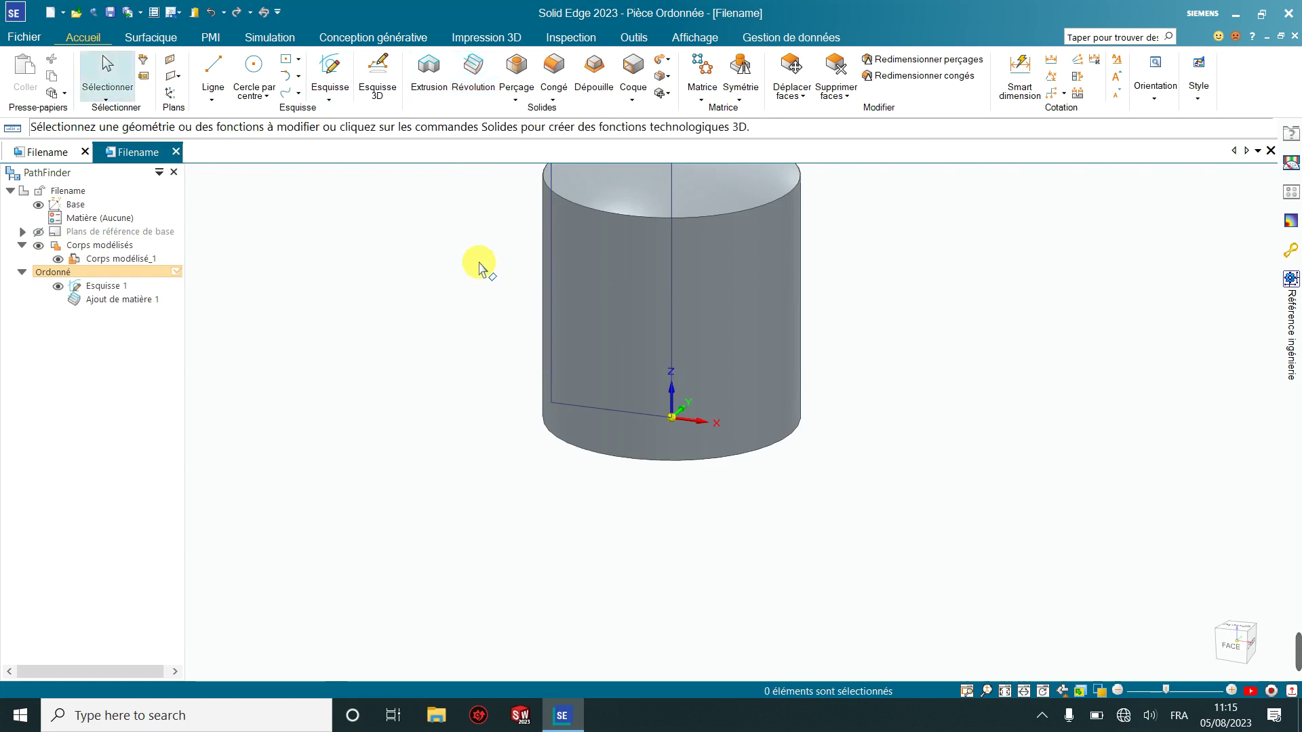
Hide the Esquisse 1 profile sketch with the view tilted onto the cylinder's top
middle_drag(479, 268, 465, 282)
scroll(442, 442, down, 2)
scroll(459, 456, down, 1)
middle_drag(460, 456, 459, 457)
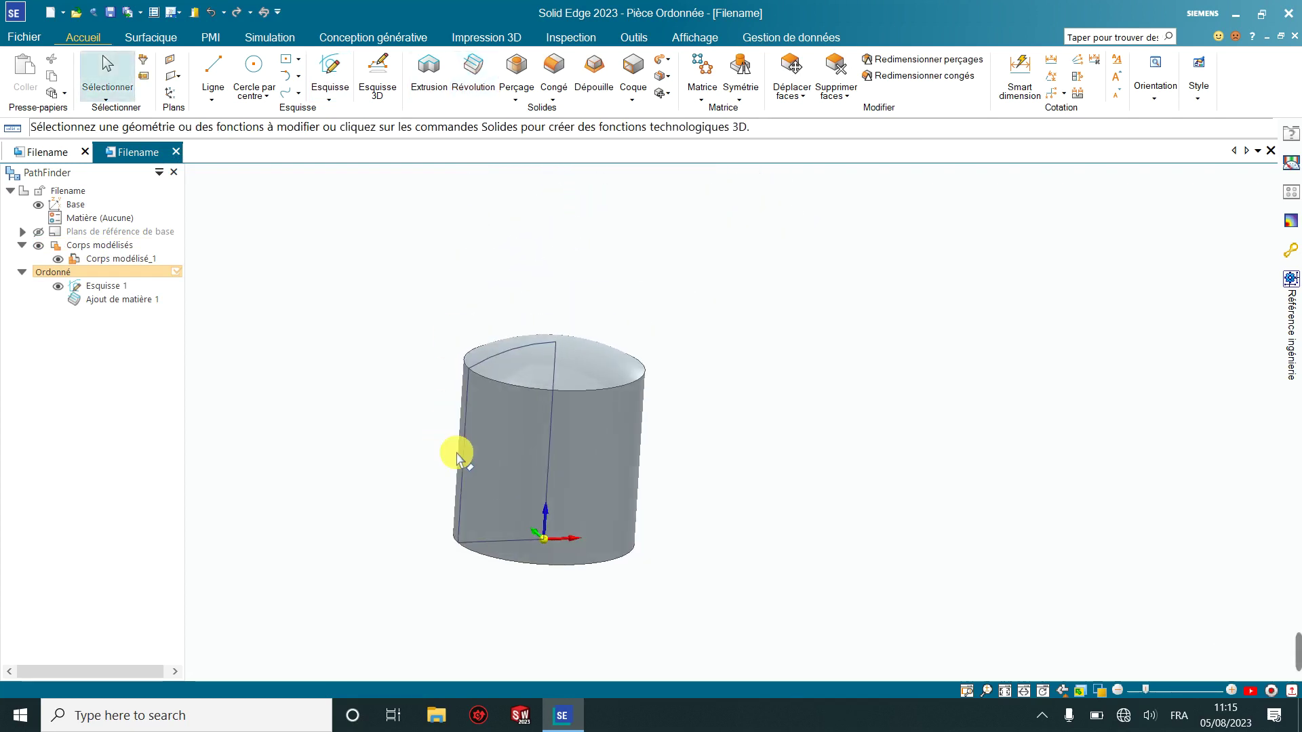
click(56, 285)
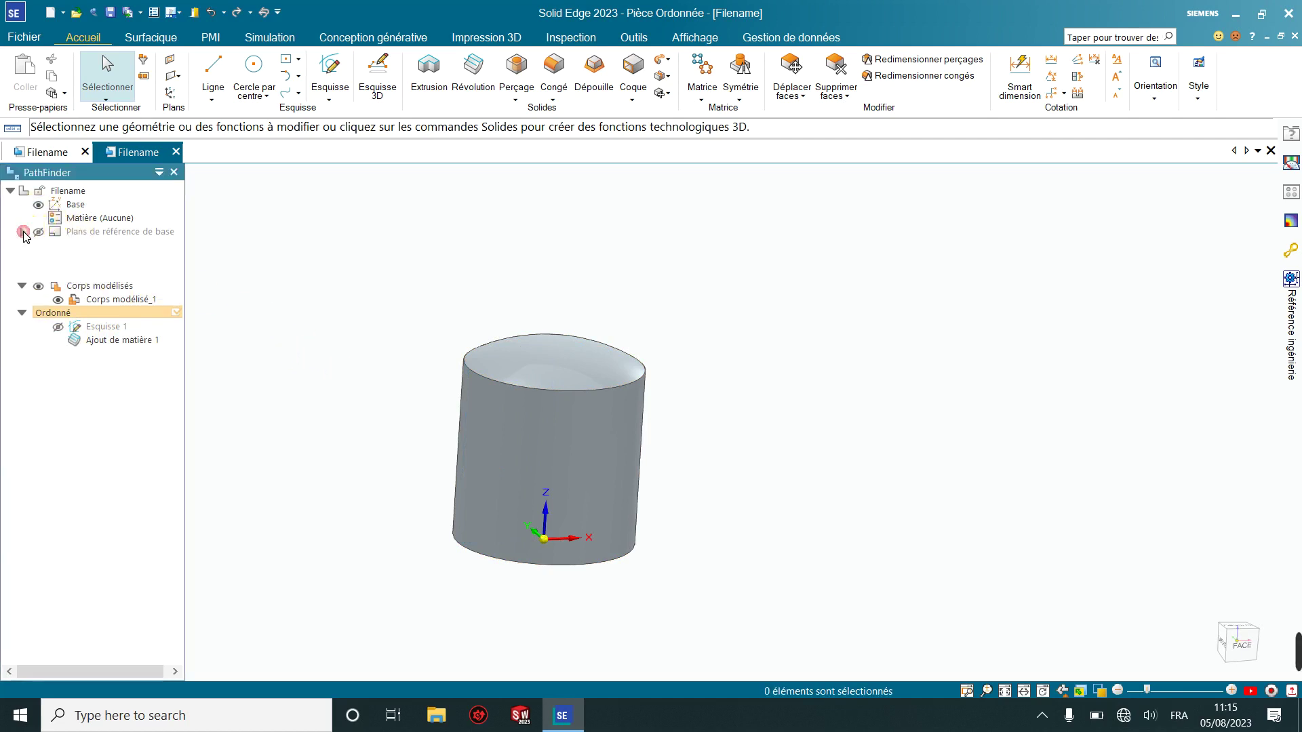
Start a reference plane parallel to the Dessus (xy) base plane
click(24, 232)
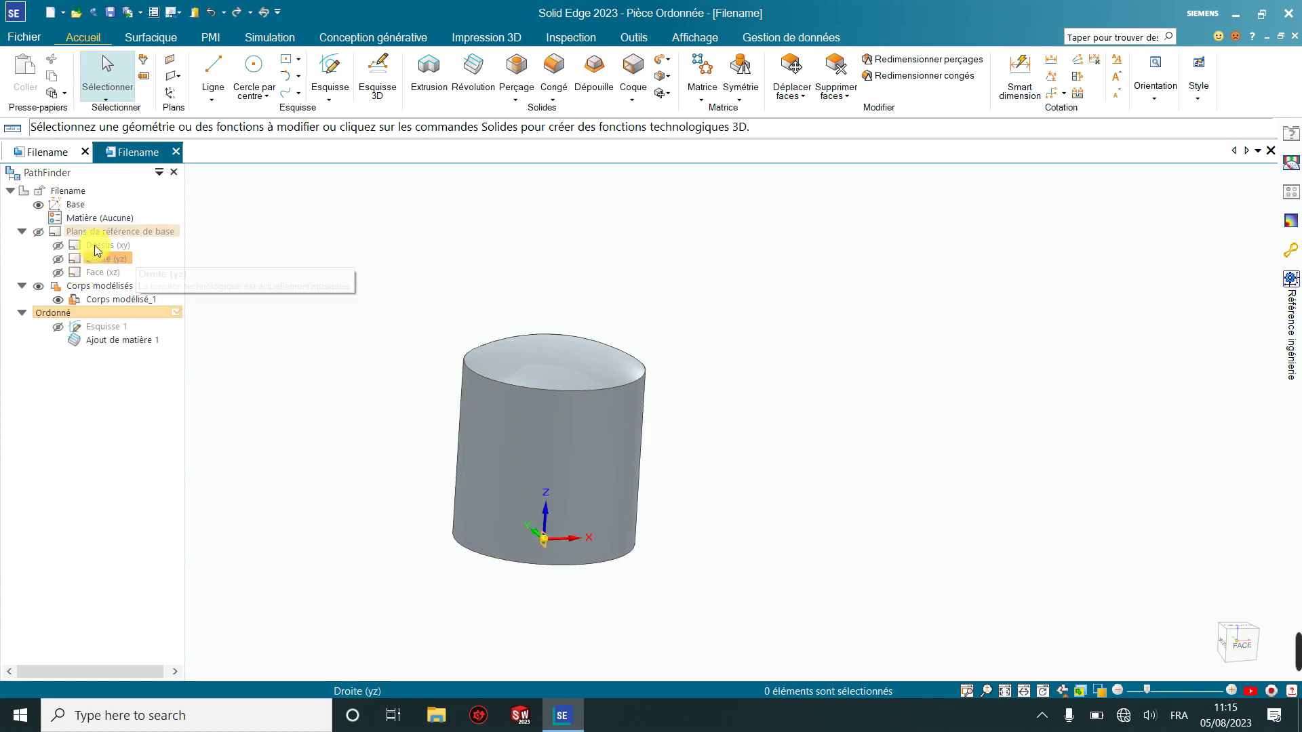
click(97, 247)
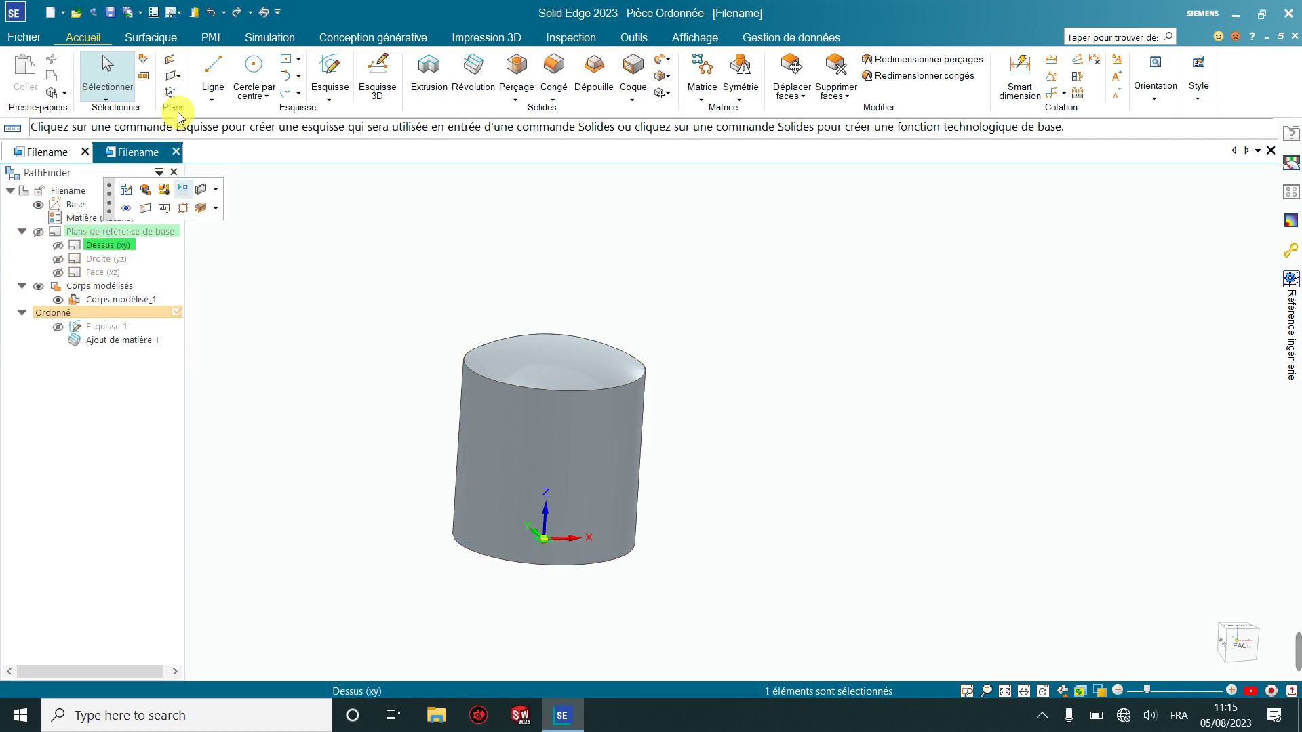
click(179, 80)
click(204, 93)
text(1710)
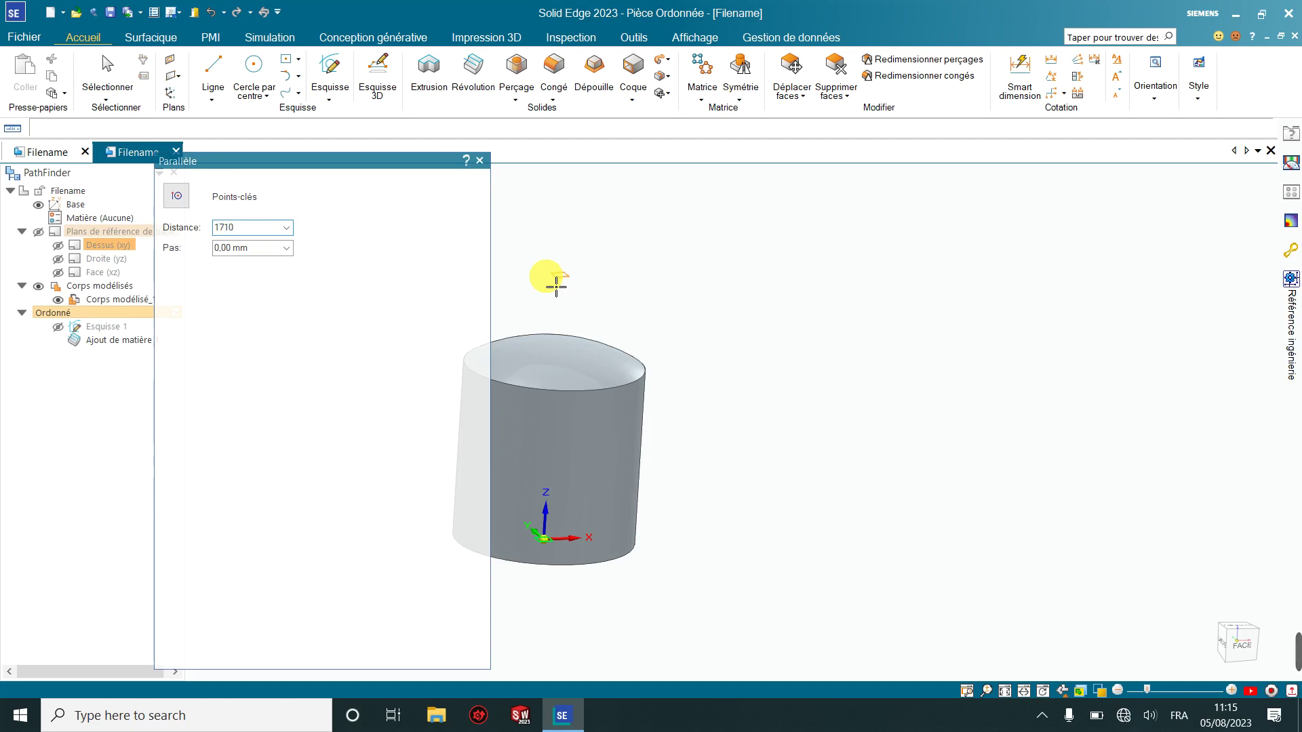
Create Plan 4 at a 1710 offset from the top plane, backing out of a trial sketch
key(Return)
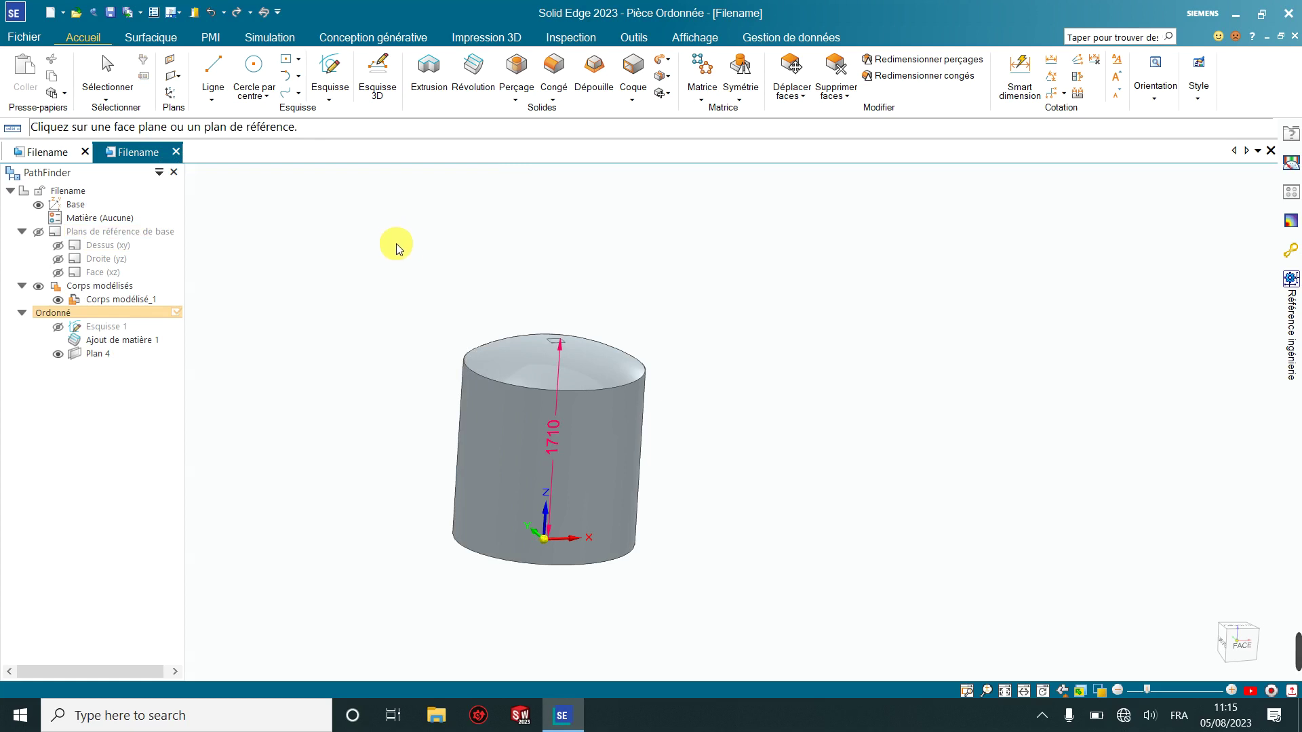
click(330, 78)
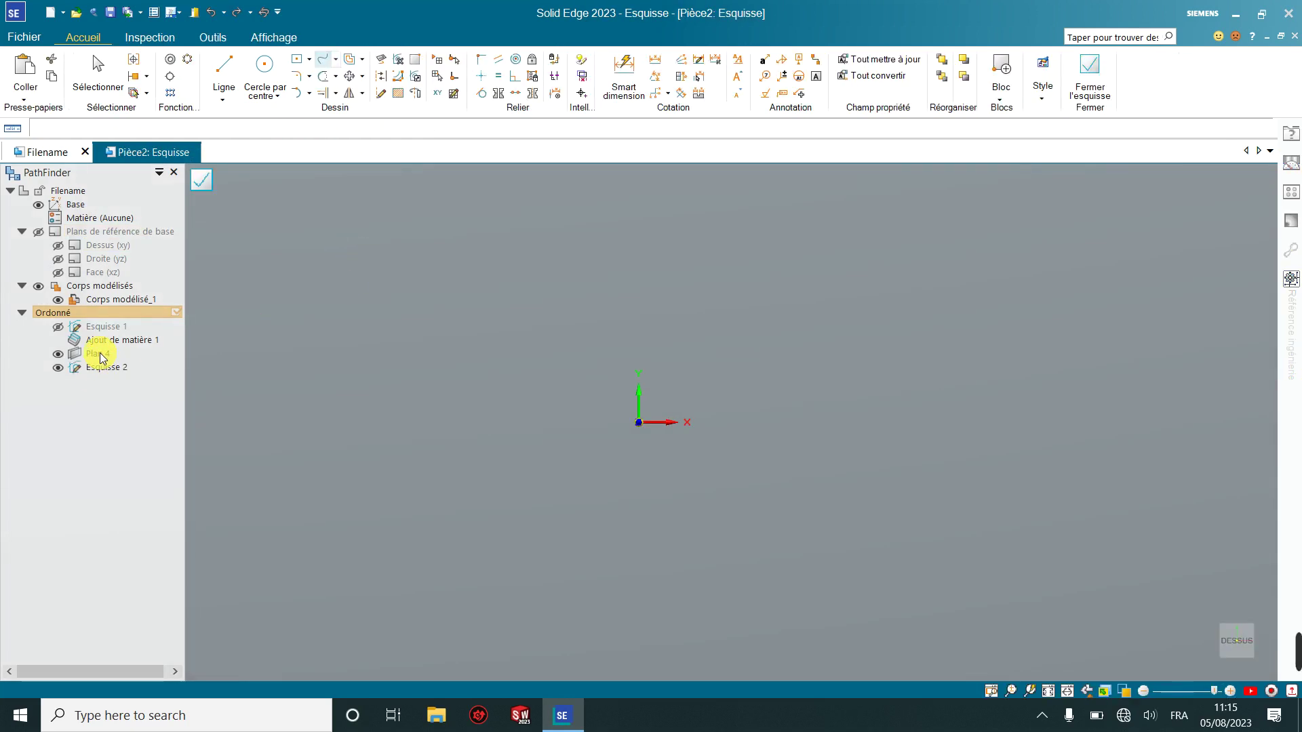
key(l)
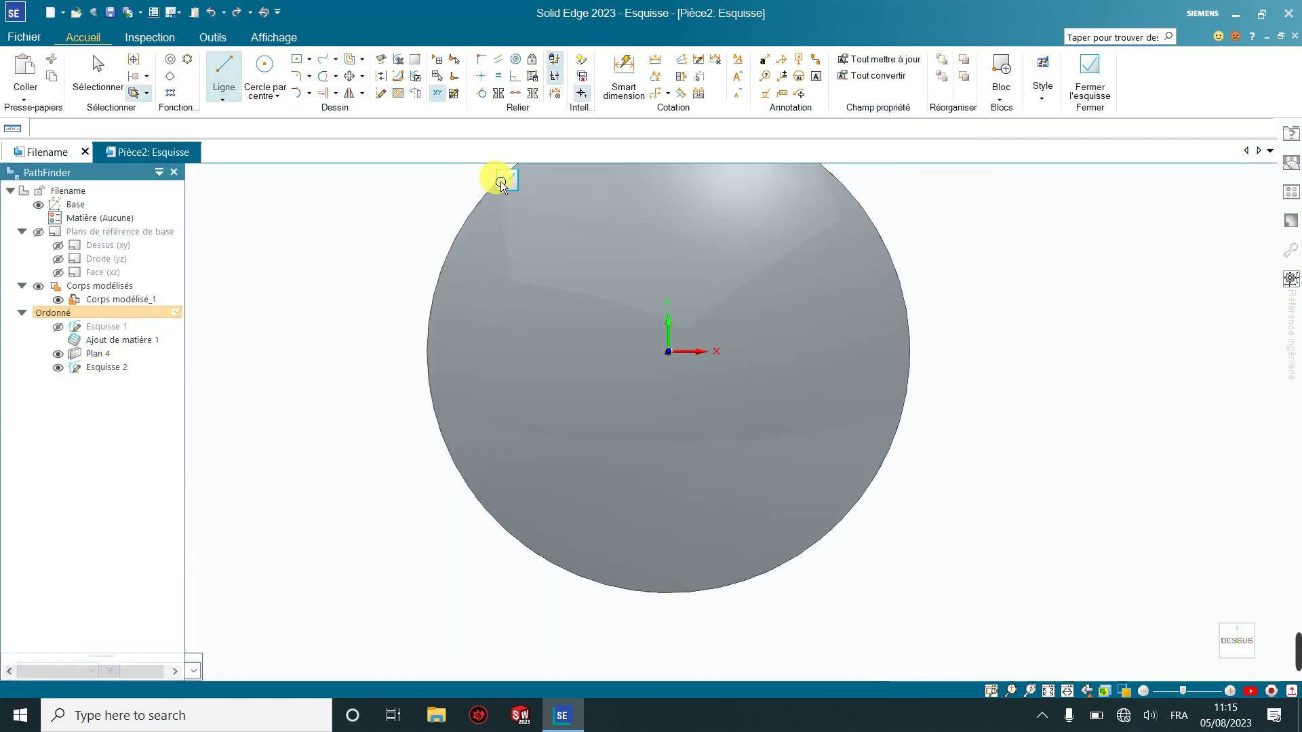
key(Escape)
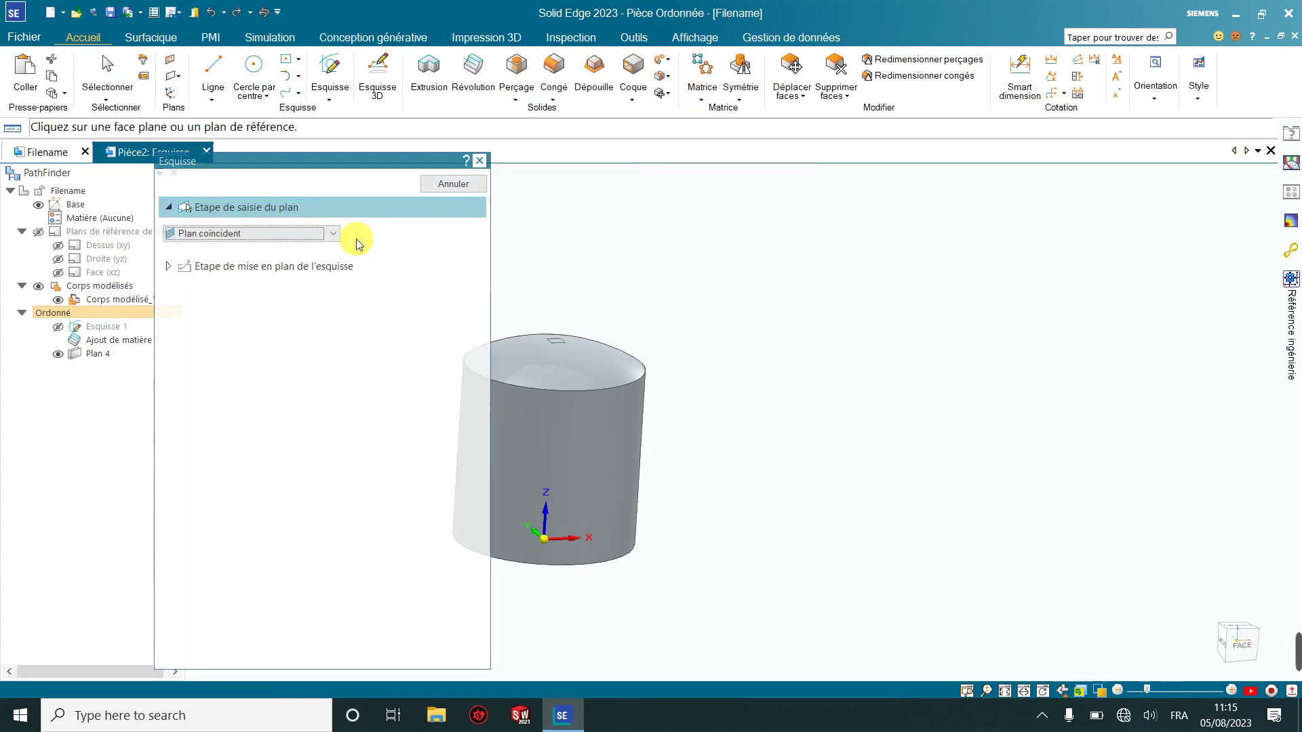
click(479, 162)
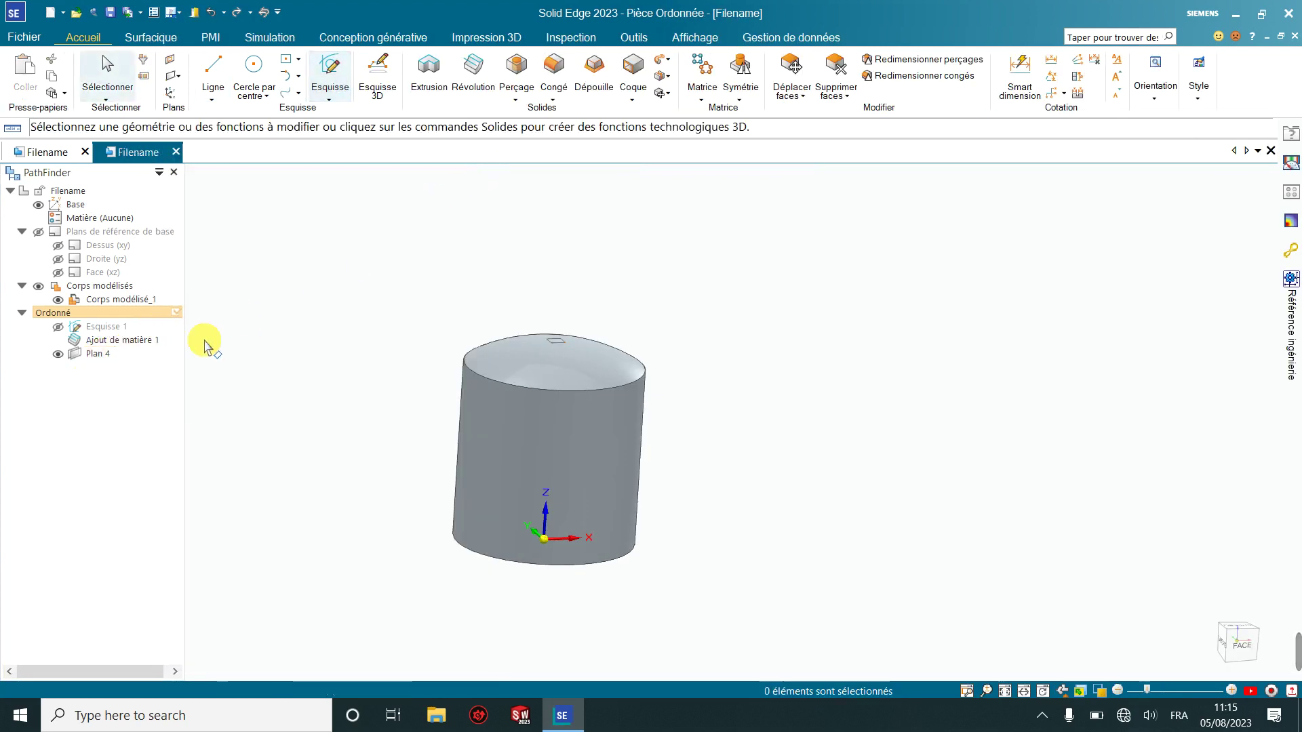
On Plan 4, draw two crossing rectangles centred on the origin
click(95, 356)
click(330, 68)
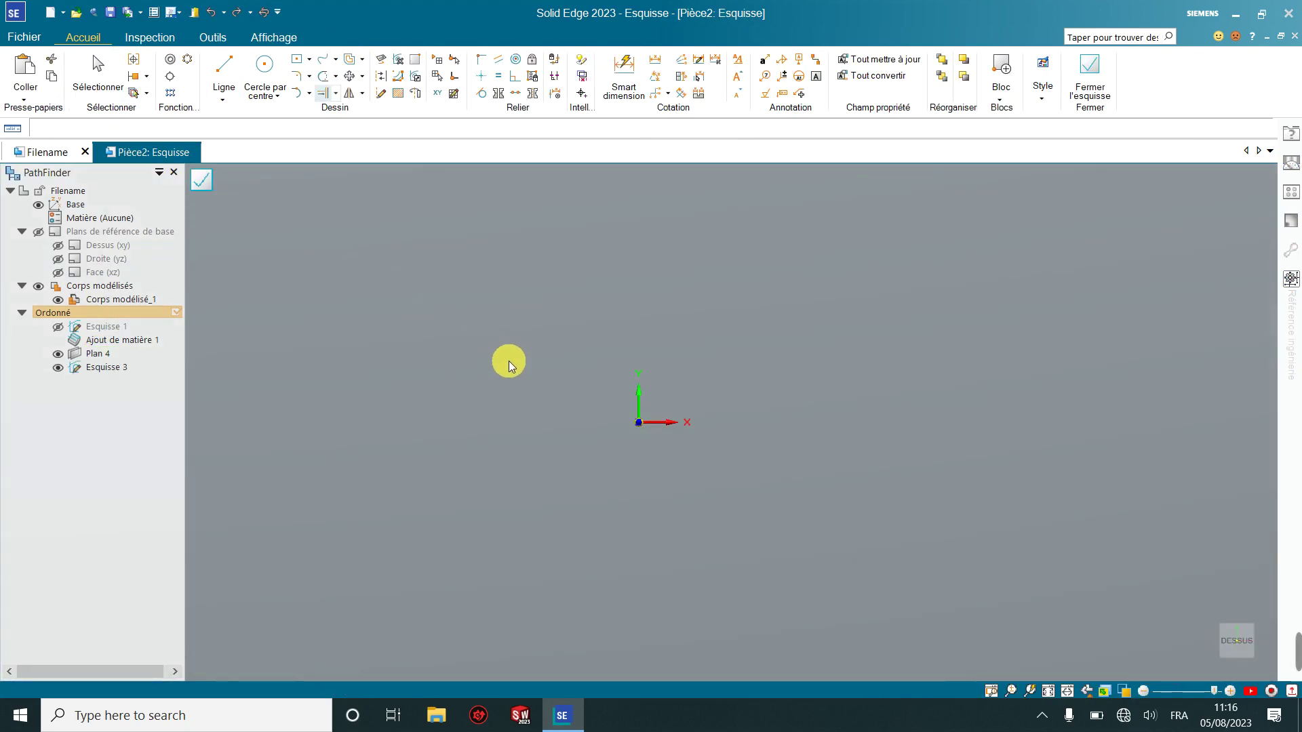
key(l)
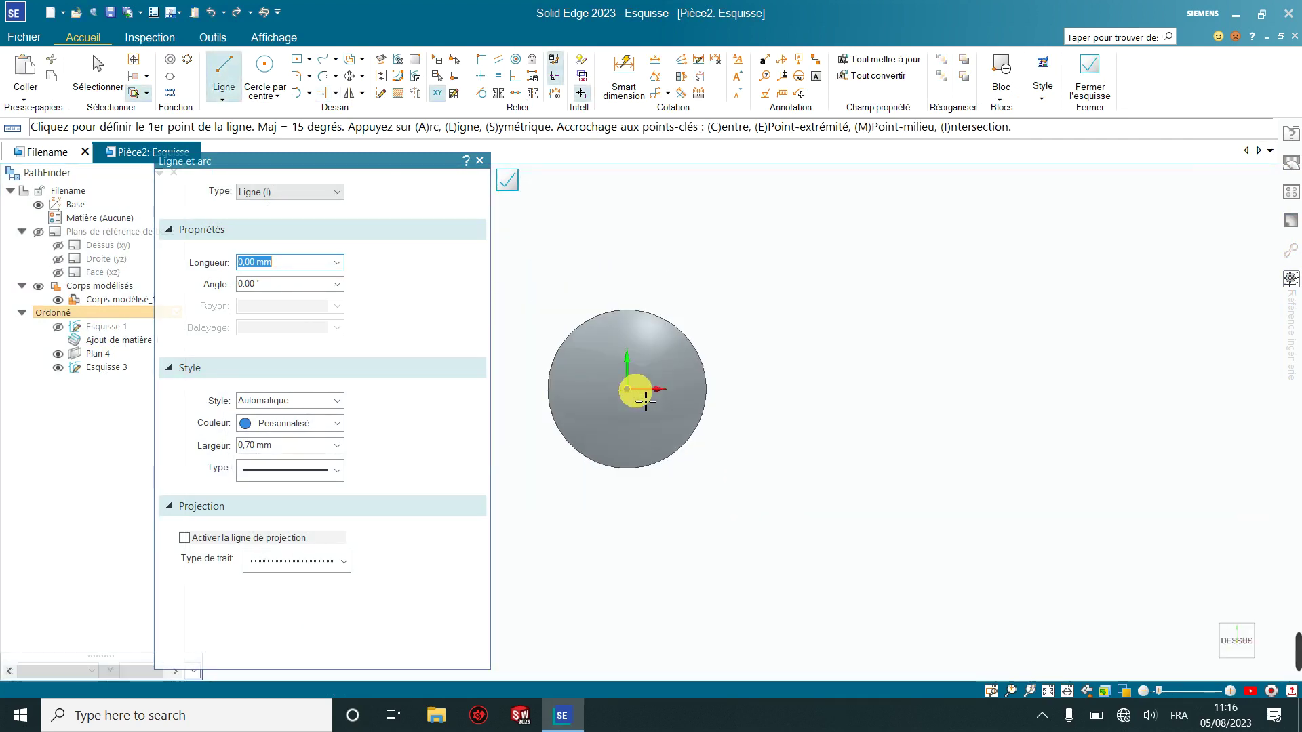
scroll(541, 373, up, 2)
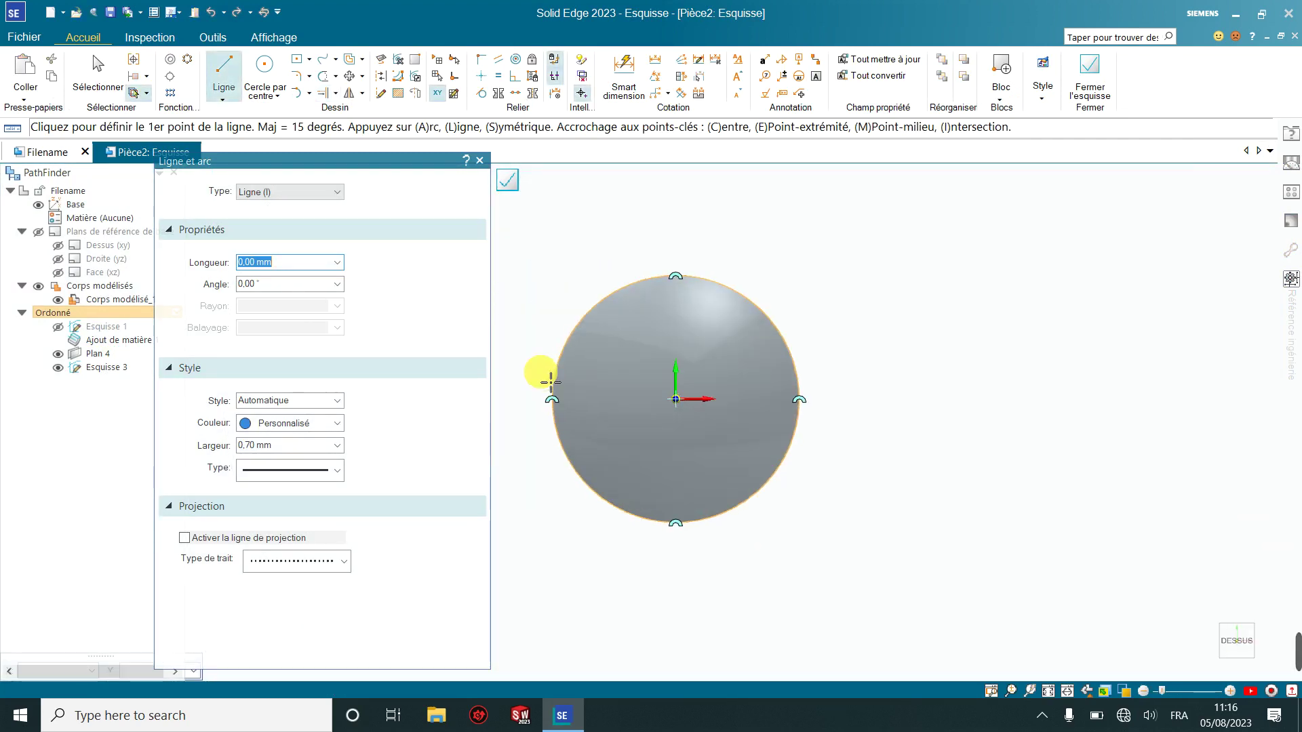
click(309, 65)
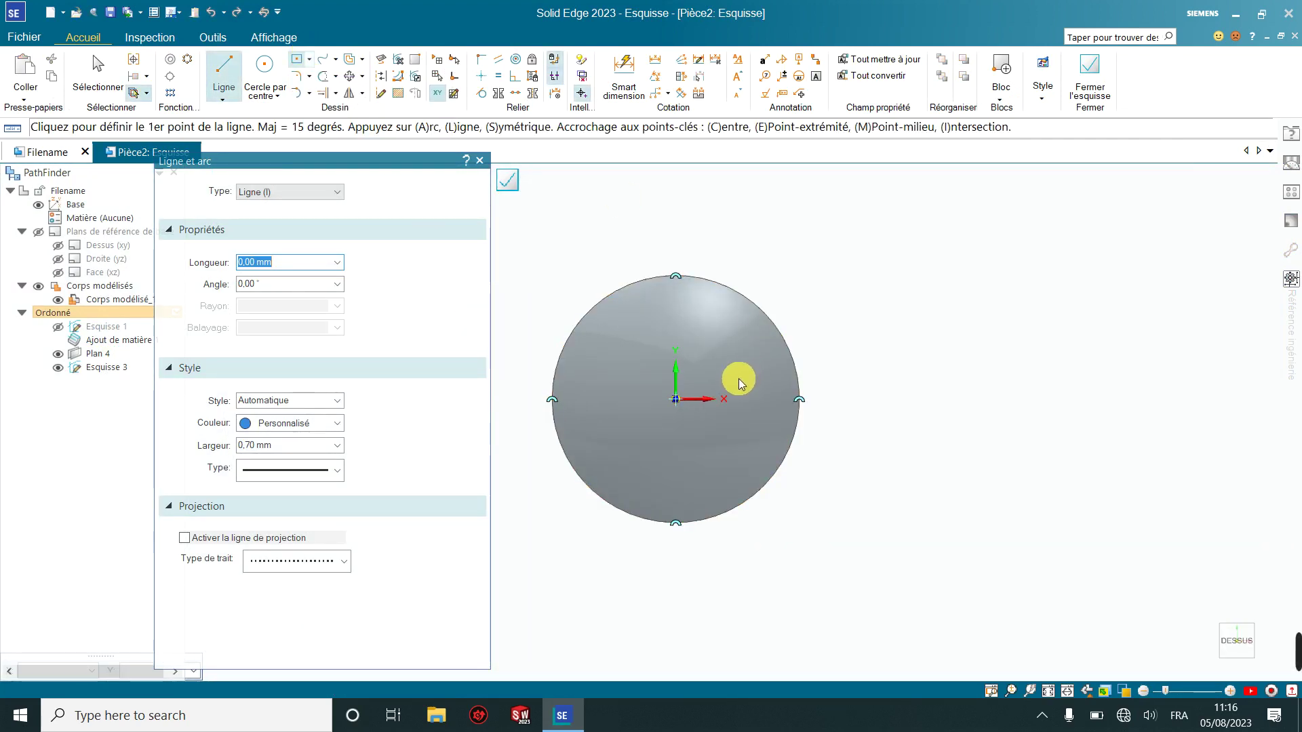
key(r)
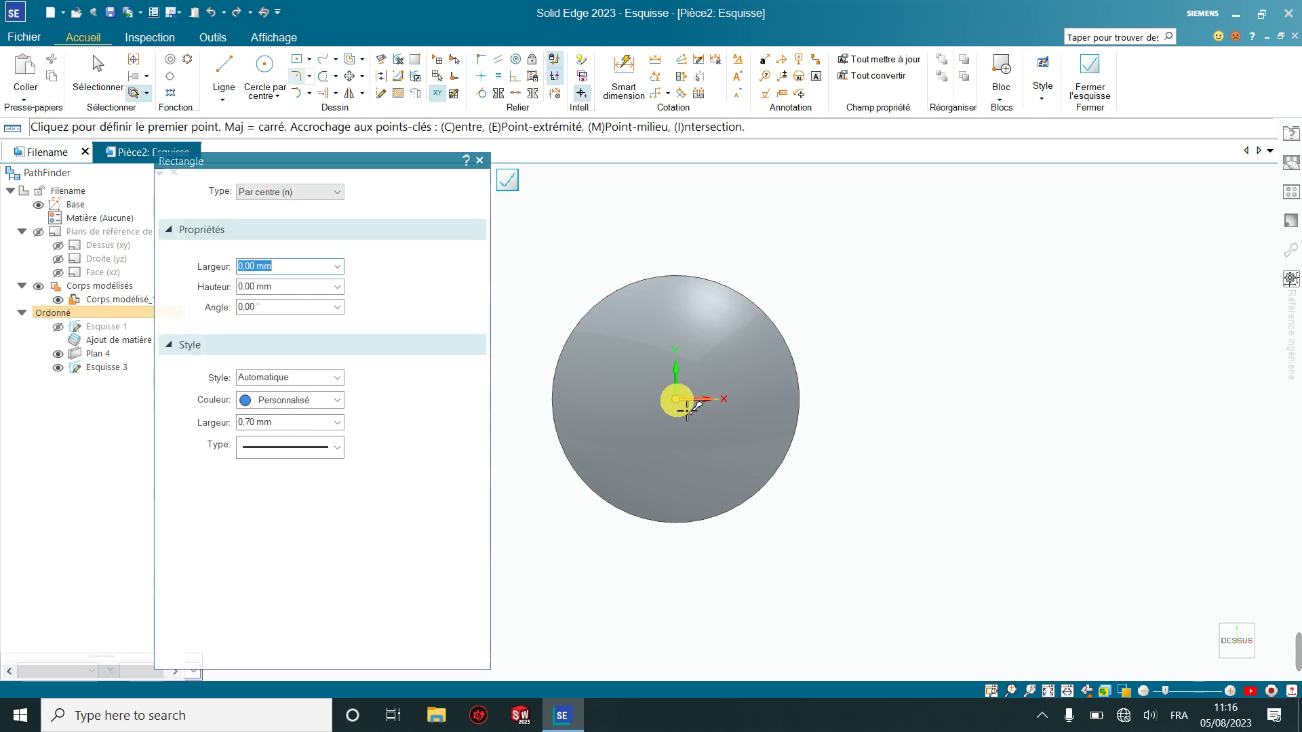
click(686, 410)
click(880, 360)
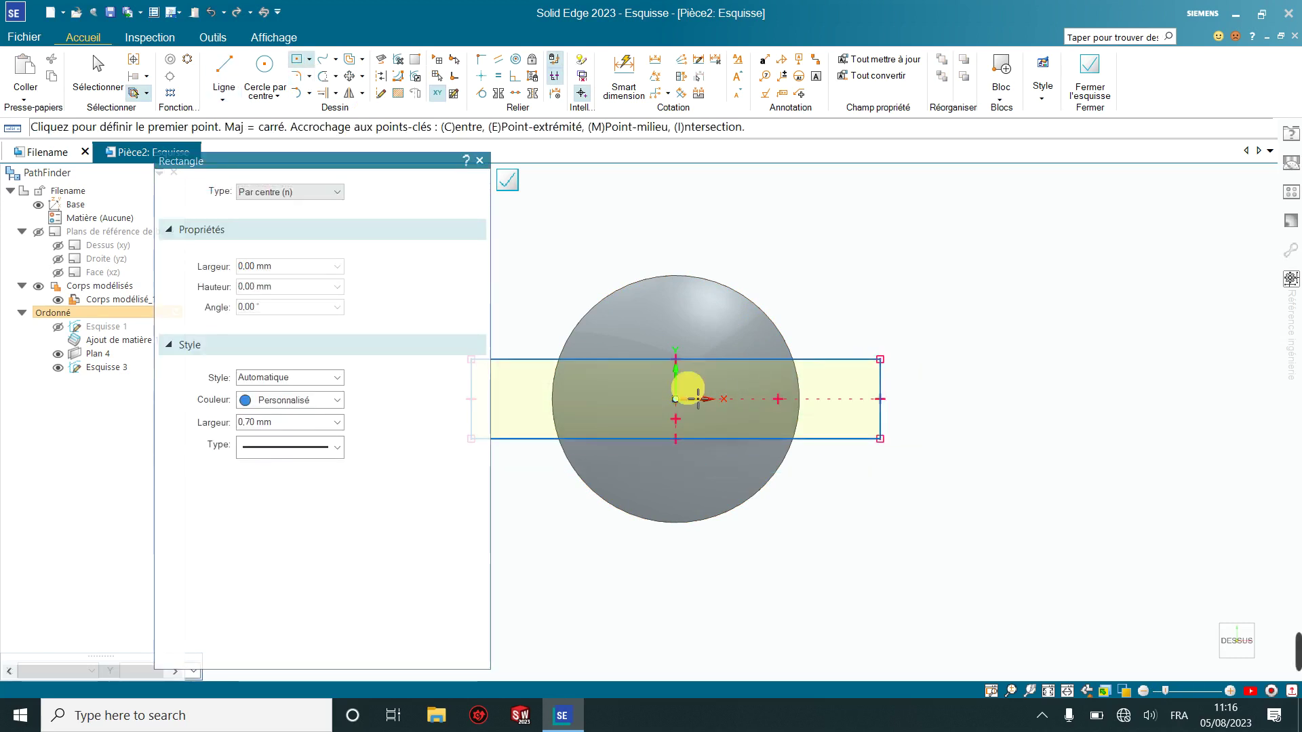
click(675, 398)
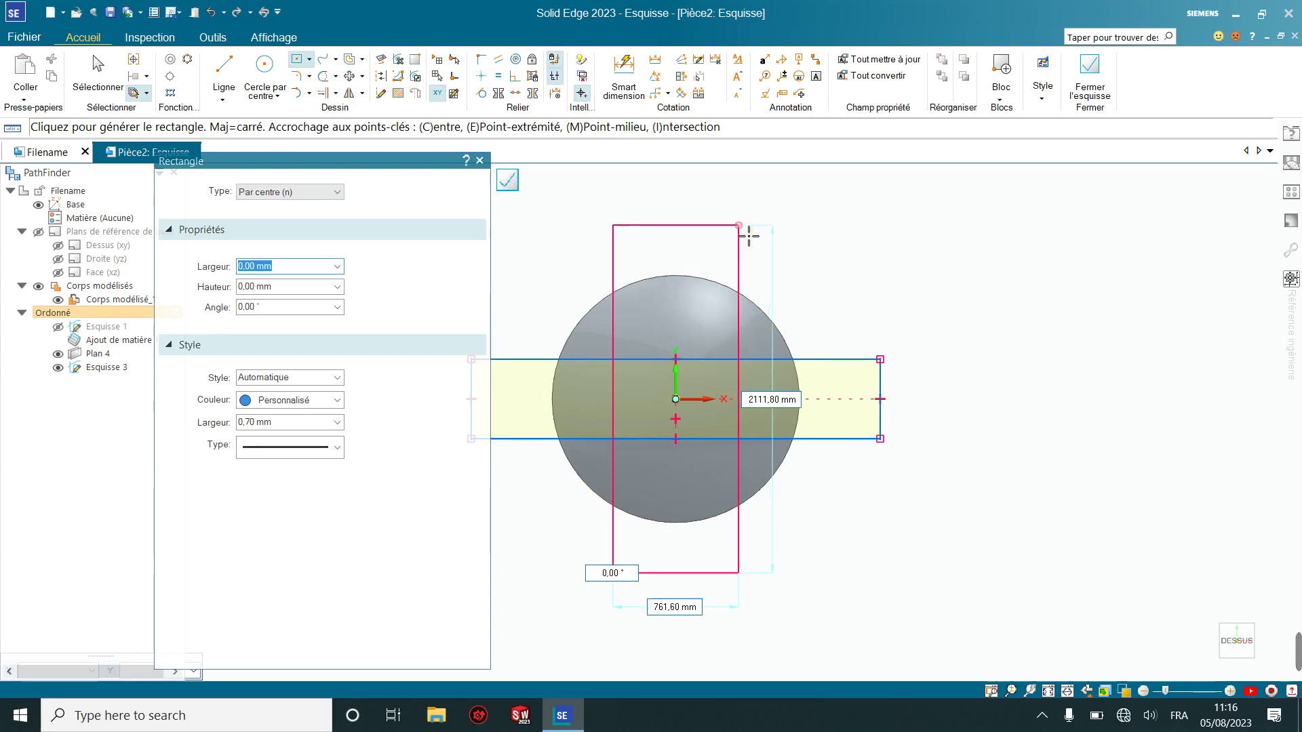
click(738, 224)
Dimension both crossing bars to a width of 250
click(624, 68)
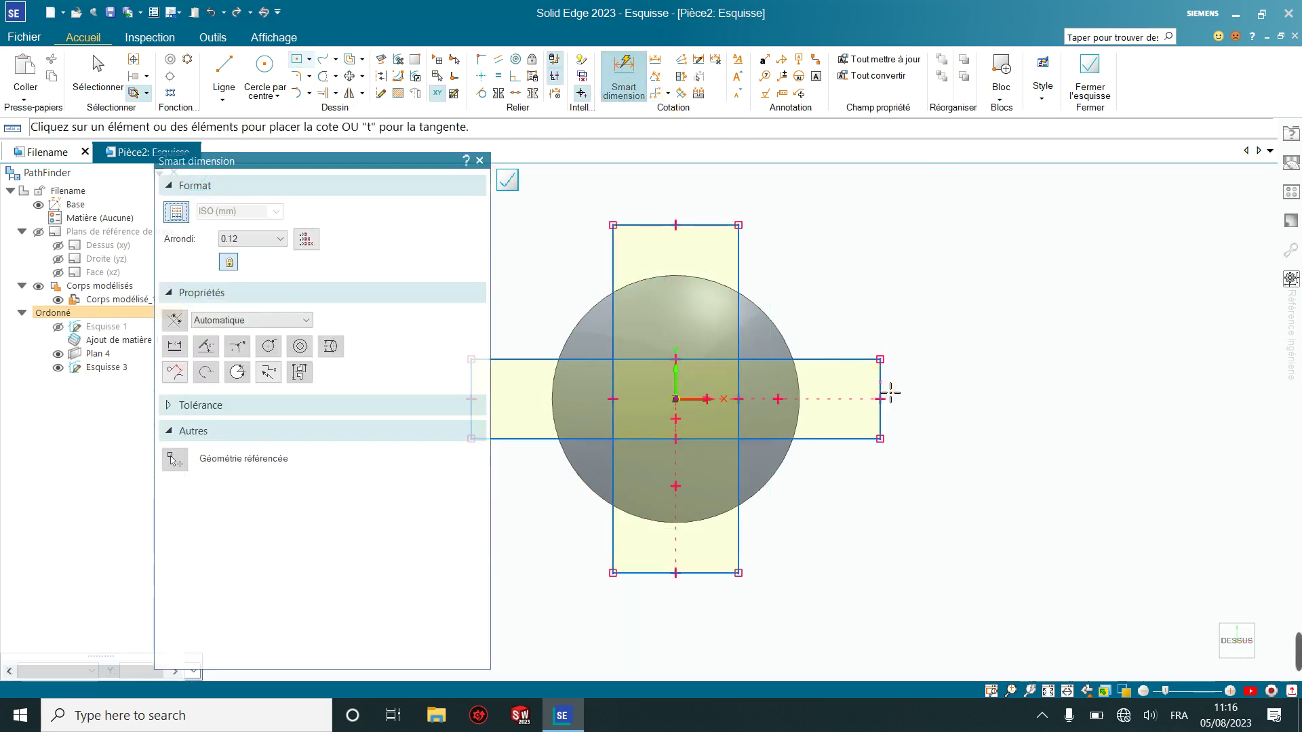
click(881, 392)
click(946, 400)
text(250)
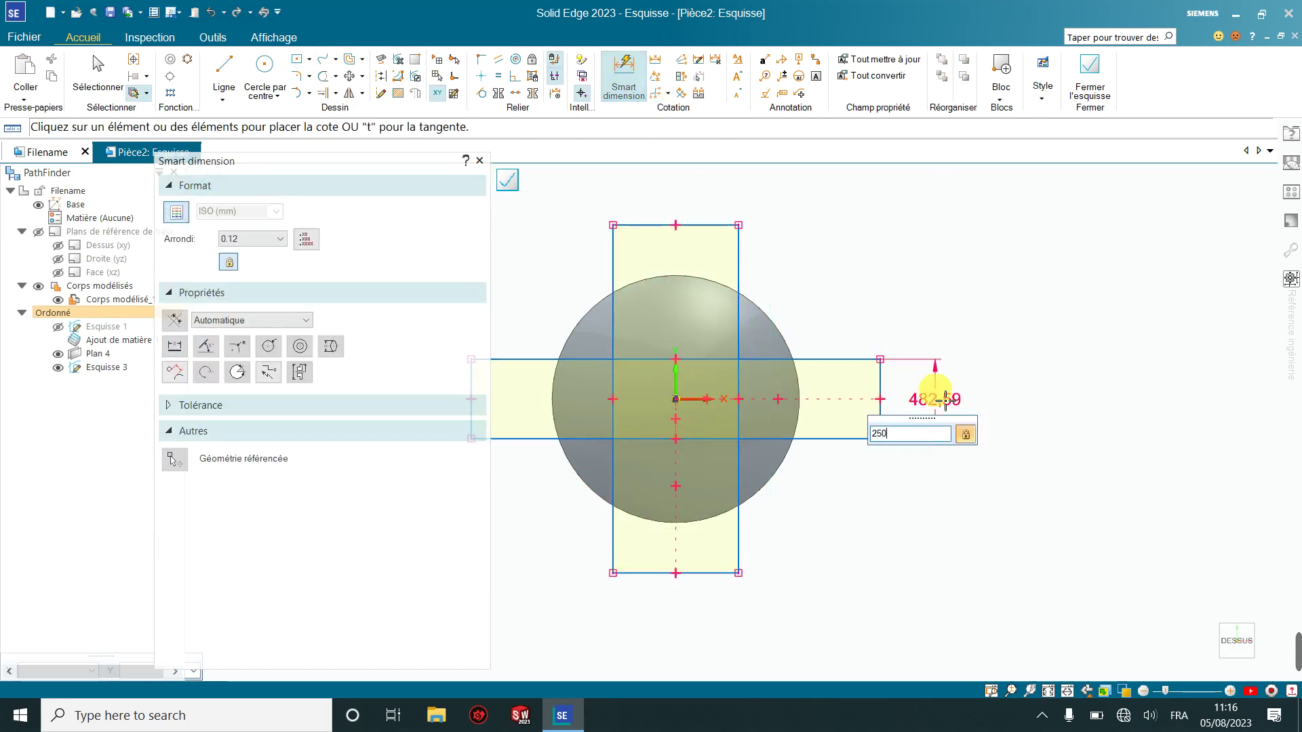
key(Return)
click(698, 228)
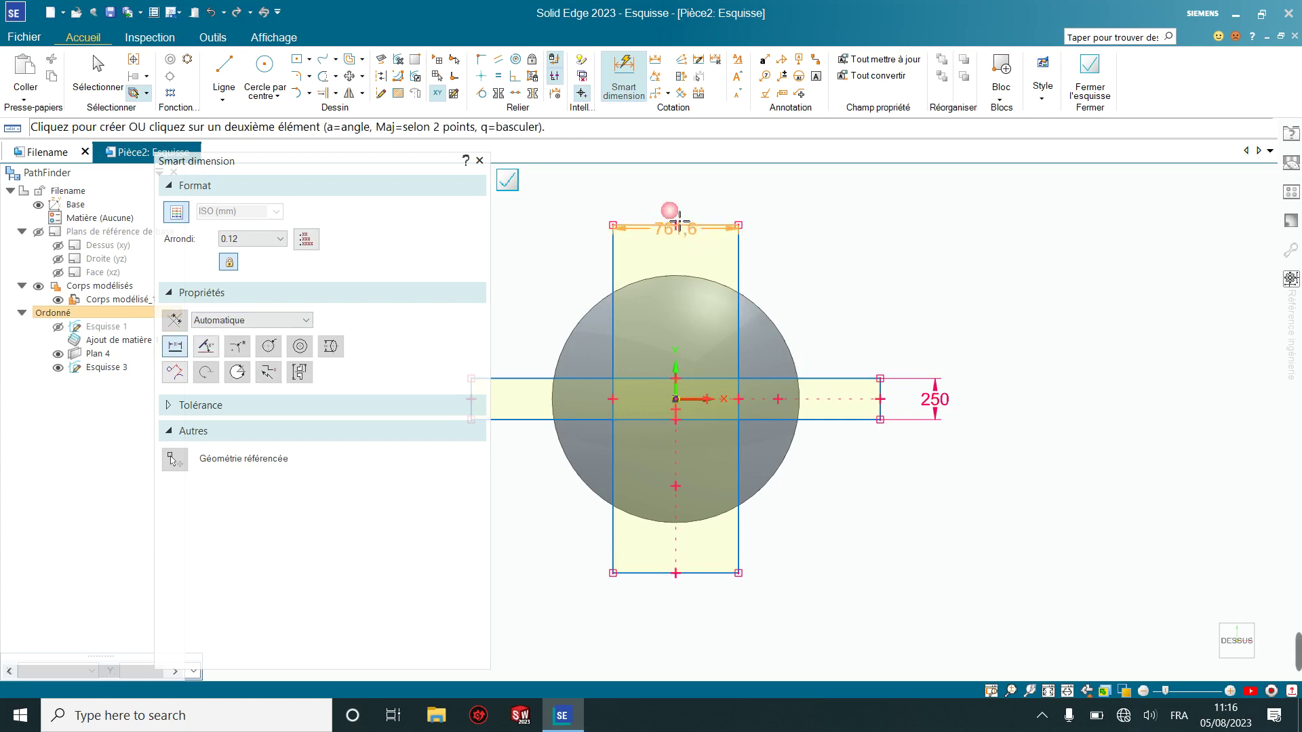
click(671, 197)
text(0)
key(Return)
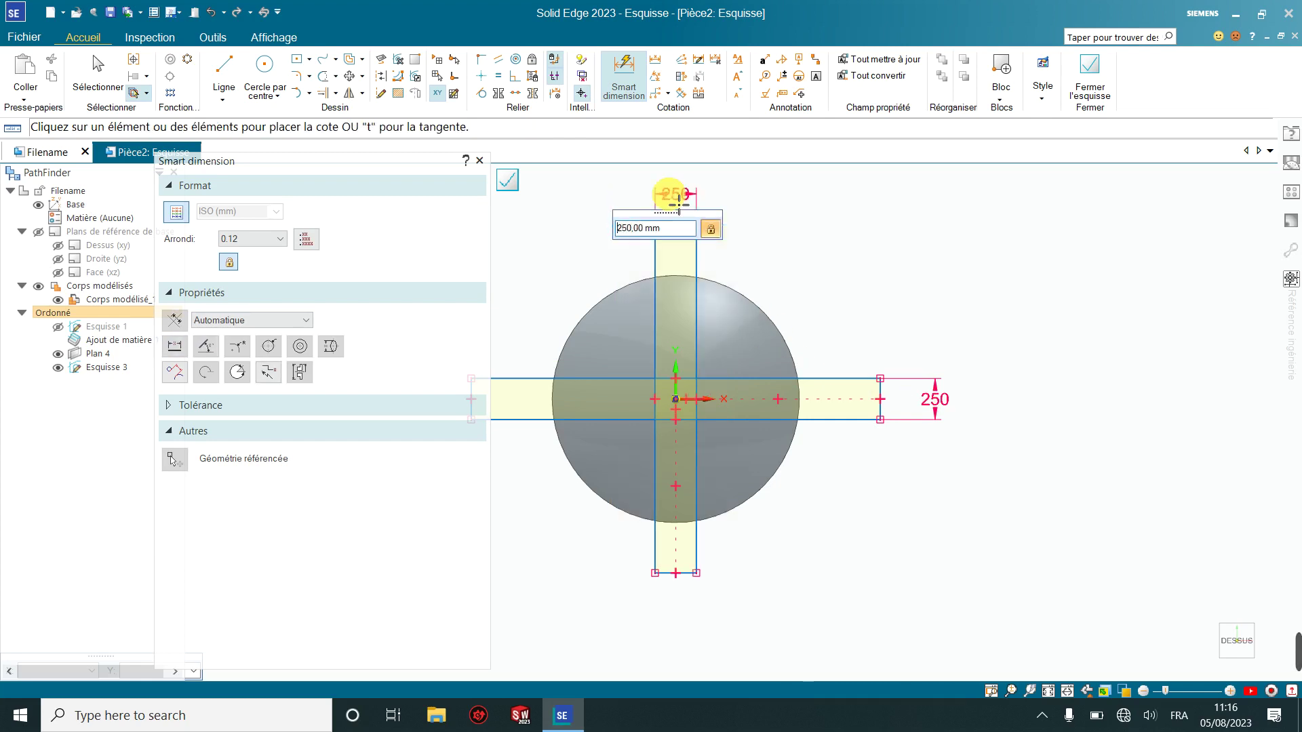
Add a centred rectangle and dimension it to a 600 by 600 square
click(296, 58)
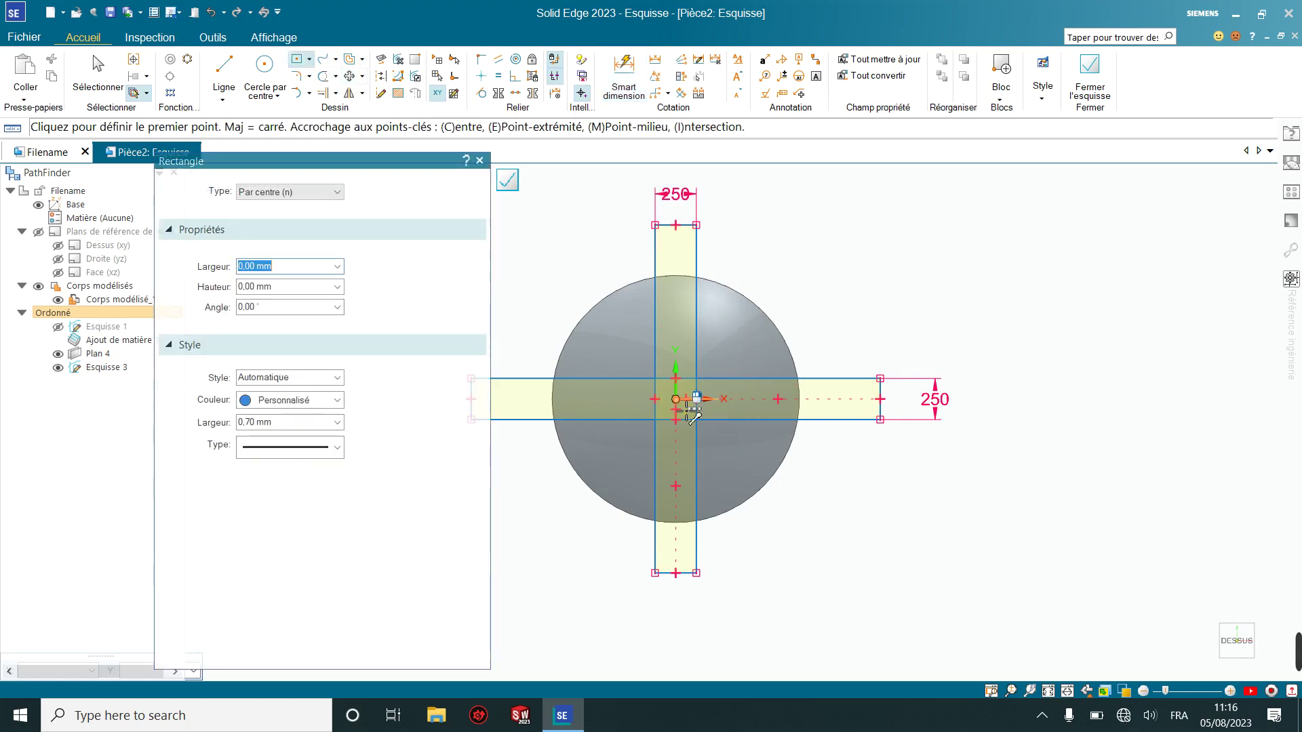
click(677, 401)
click(733, 347)
click(624, 75)
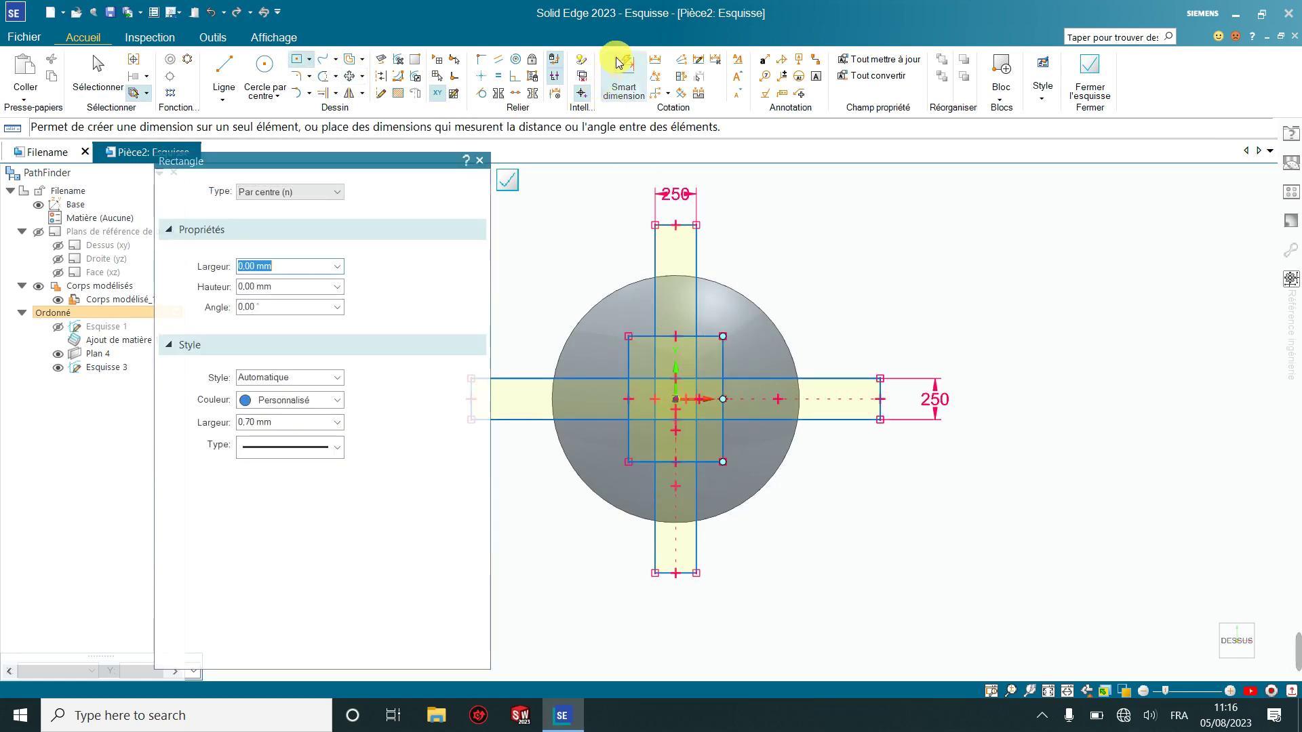
click(723, 356)
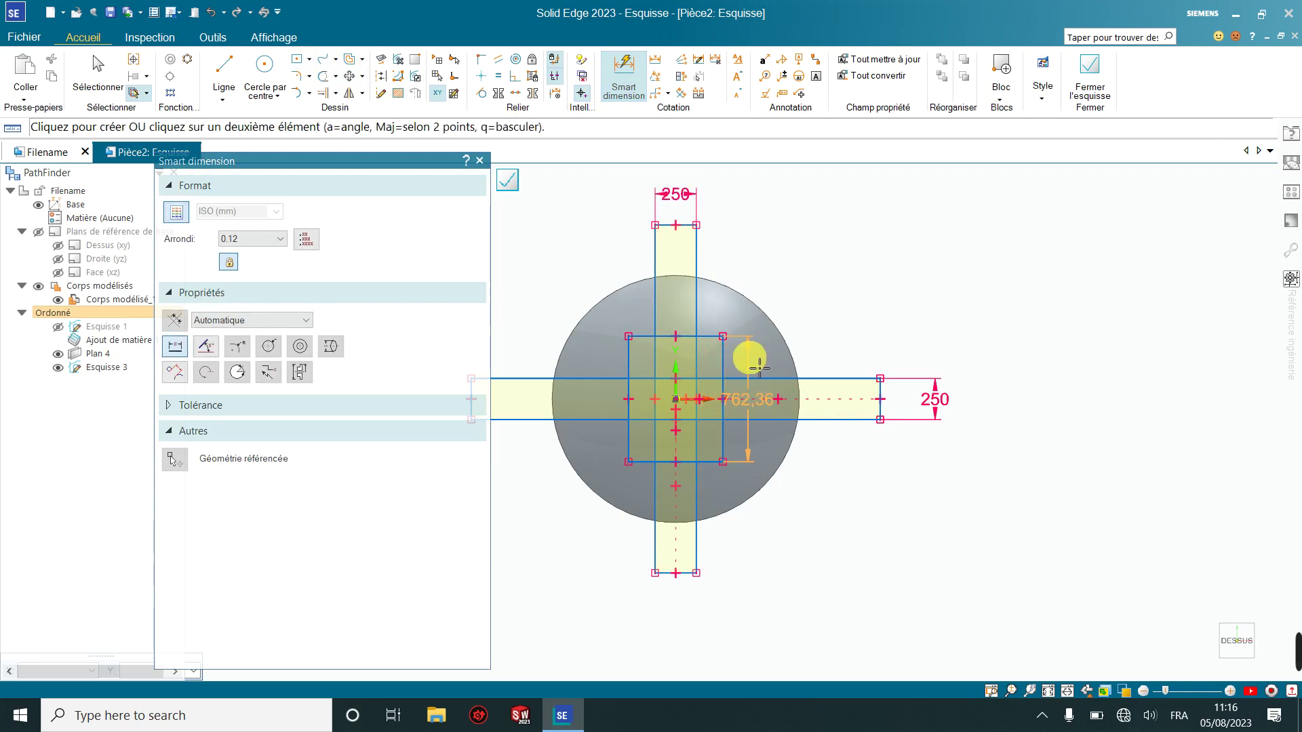
click(759, 367)
text(600)
key(Return)
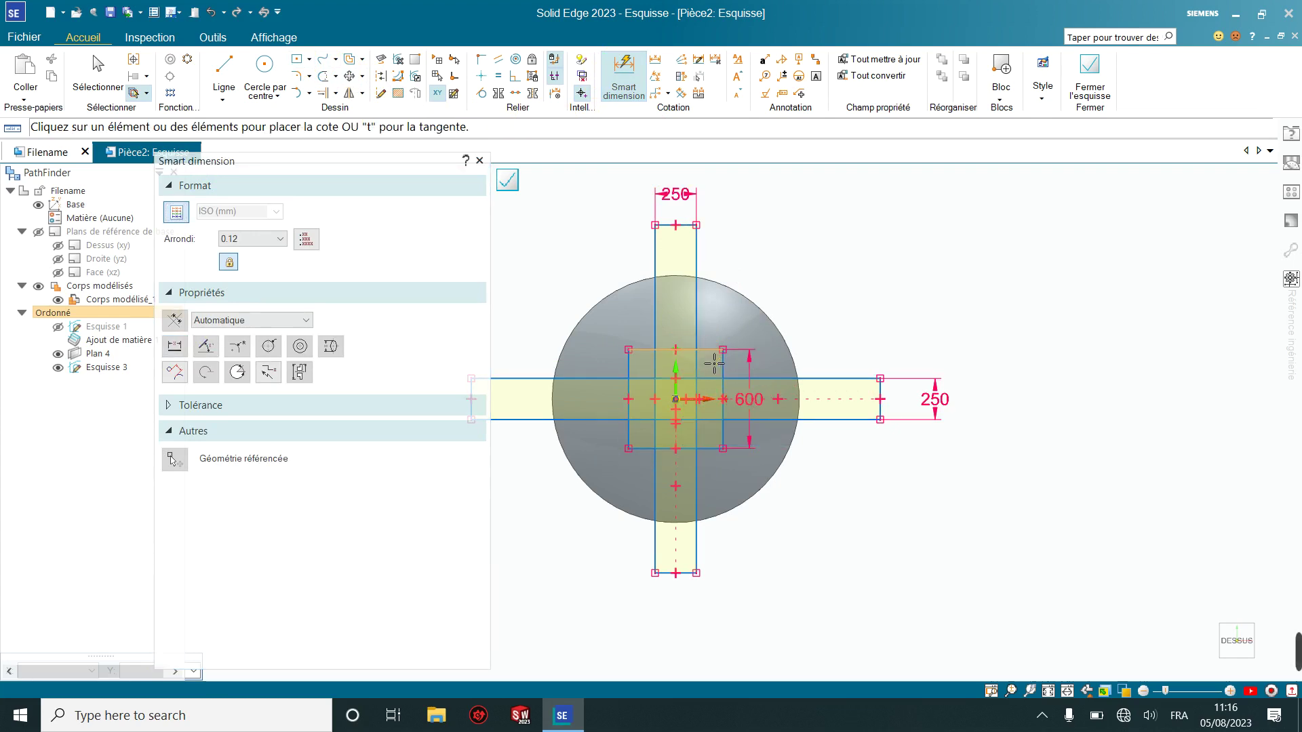
click(711, 347)
click(717, 329)
text(600)
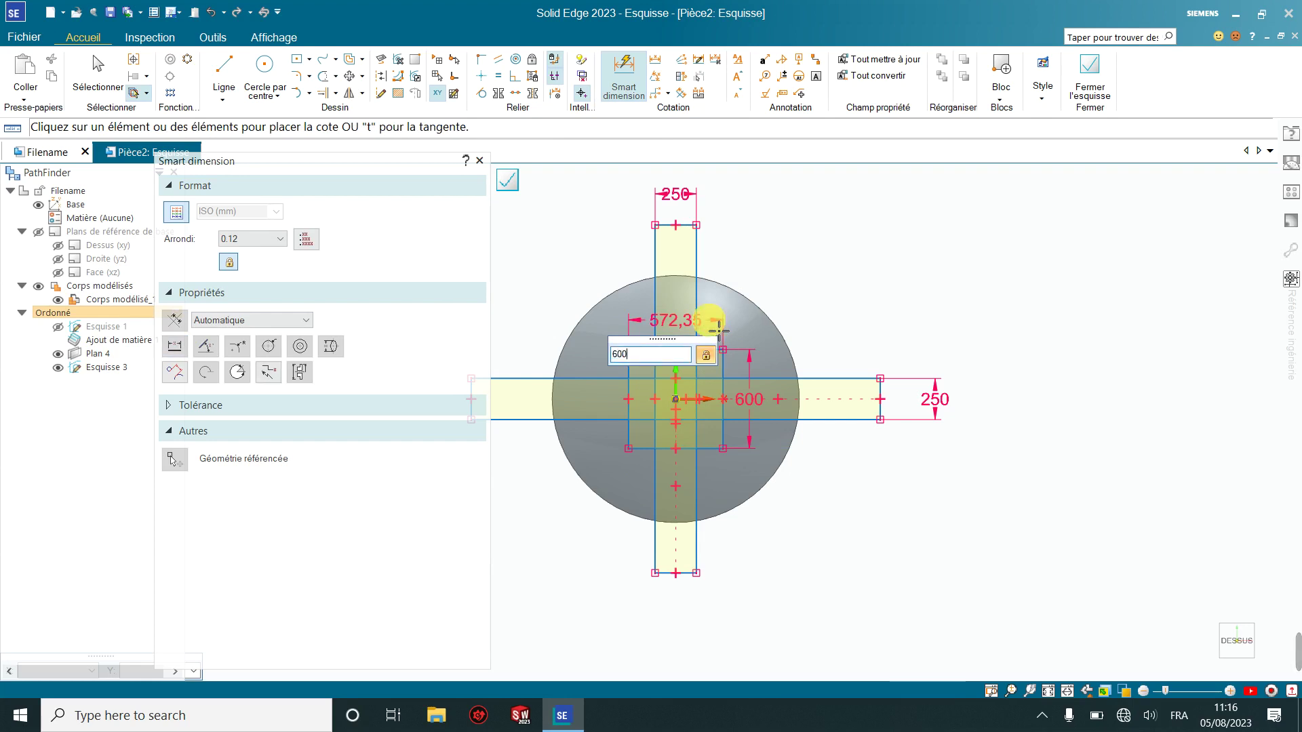
key(Return)
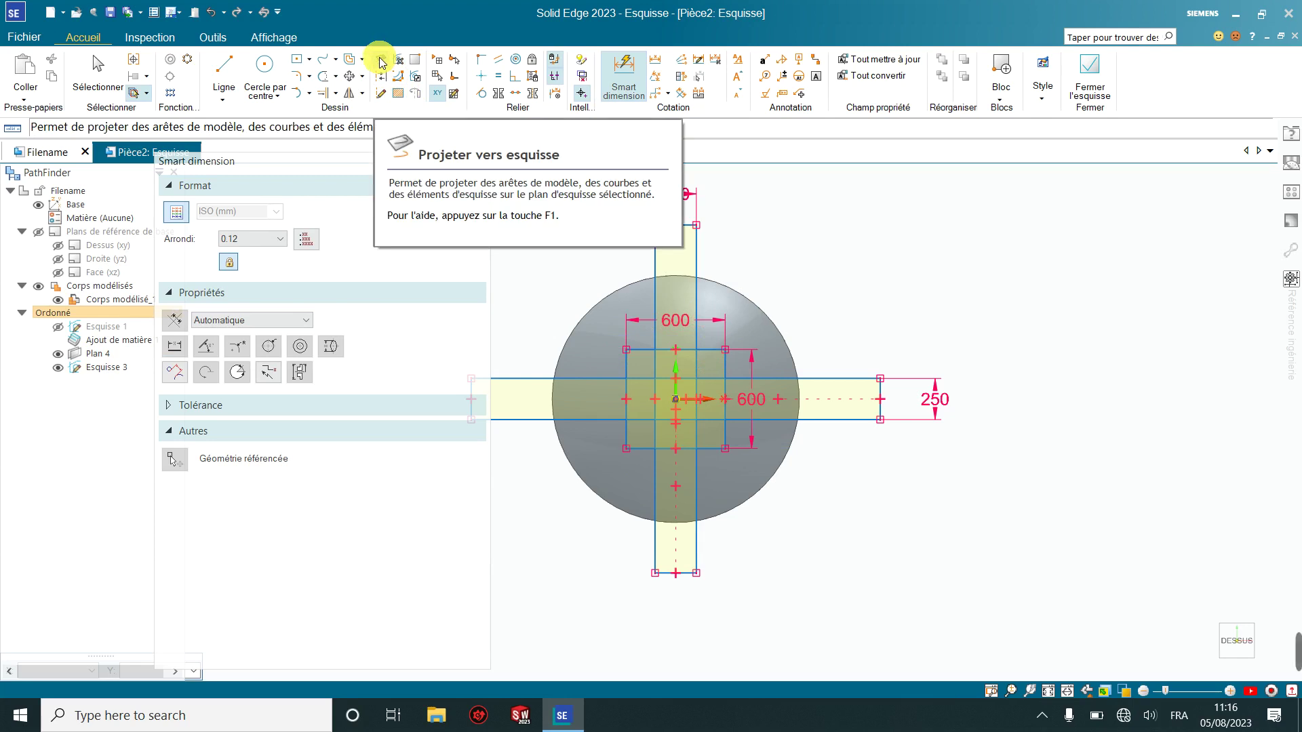
Project the tank's circular top face outline into Esquisse 3 and close the sketch
click(382, 63)
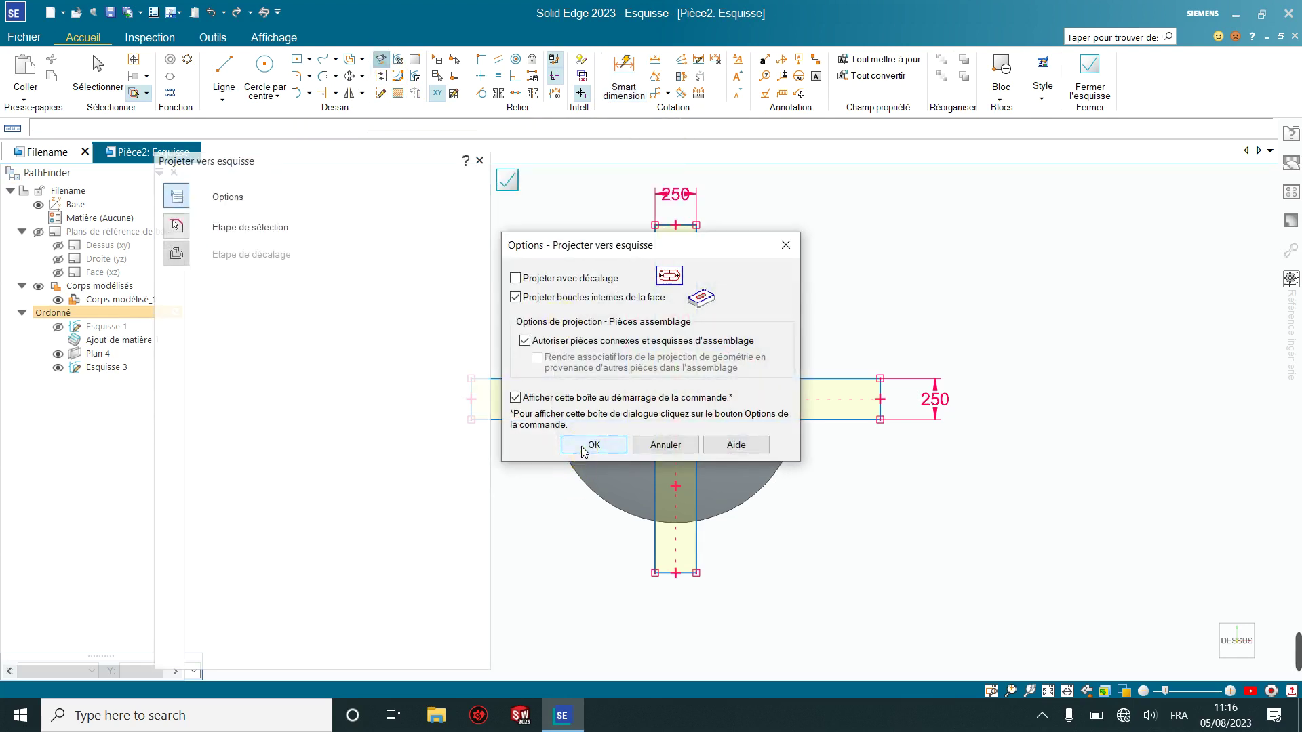
click(582, 447)
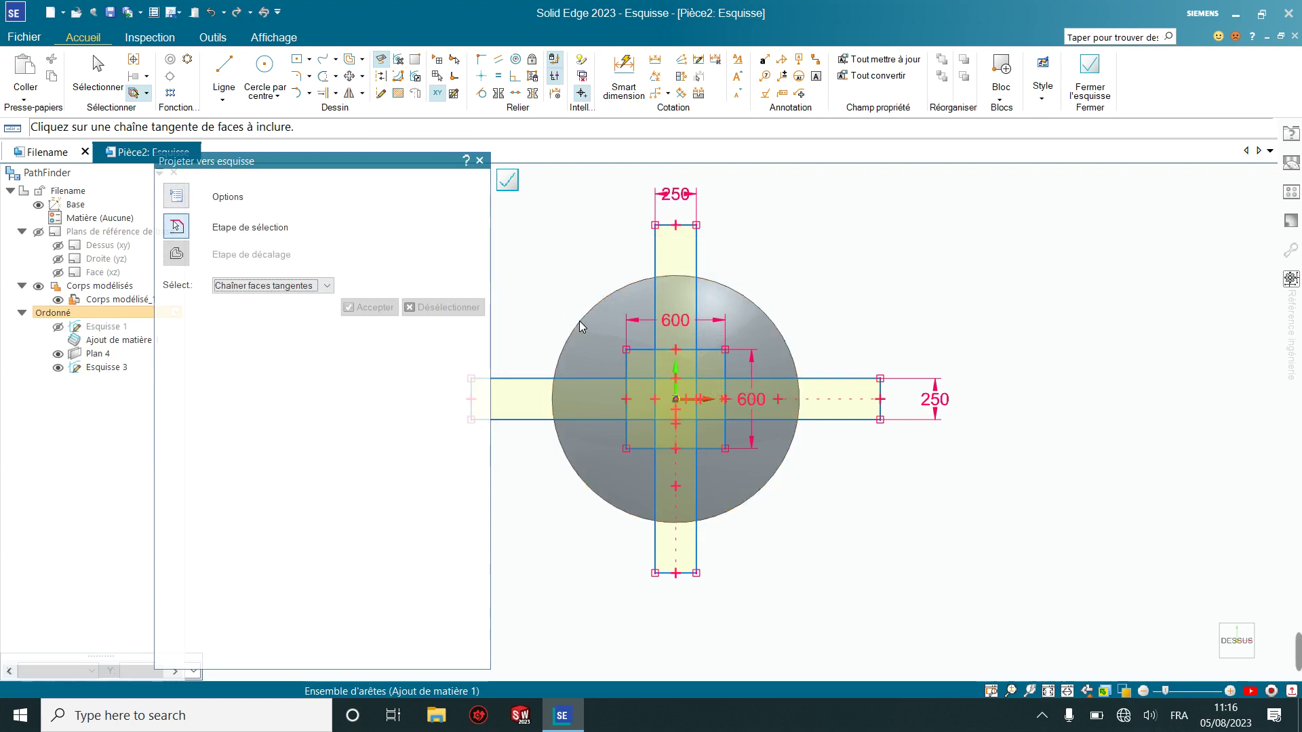
click(579, 326)
click(371, 310)
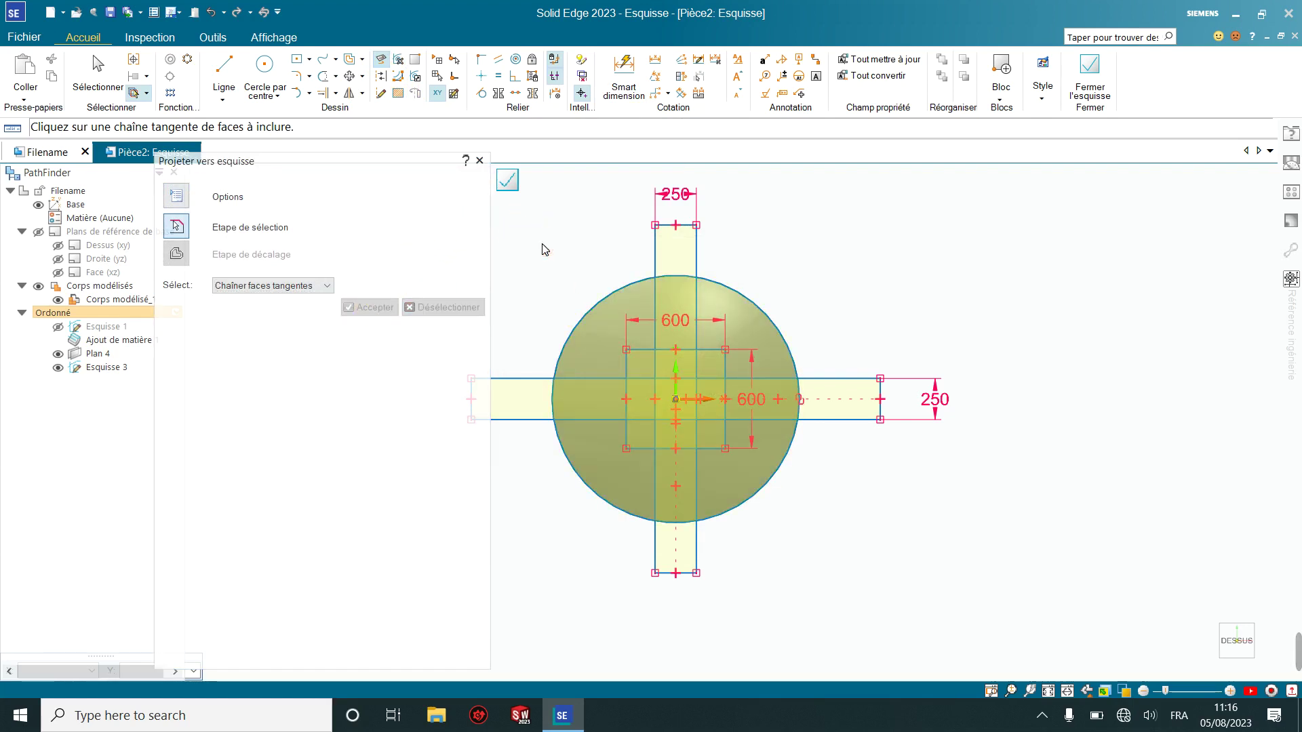
scroll(554, 252, down, 2)
scroll(535, 250, up, 1)
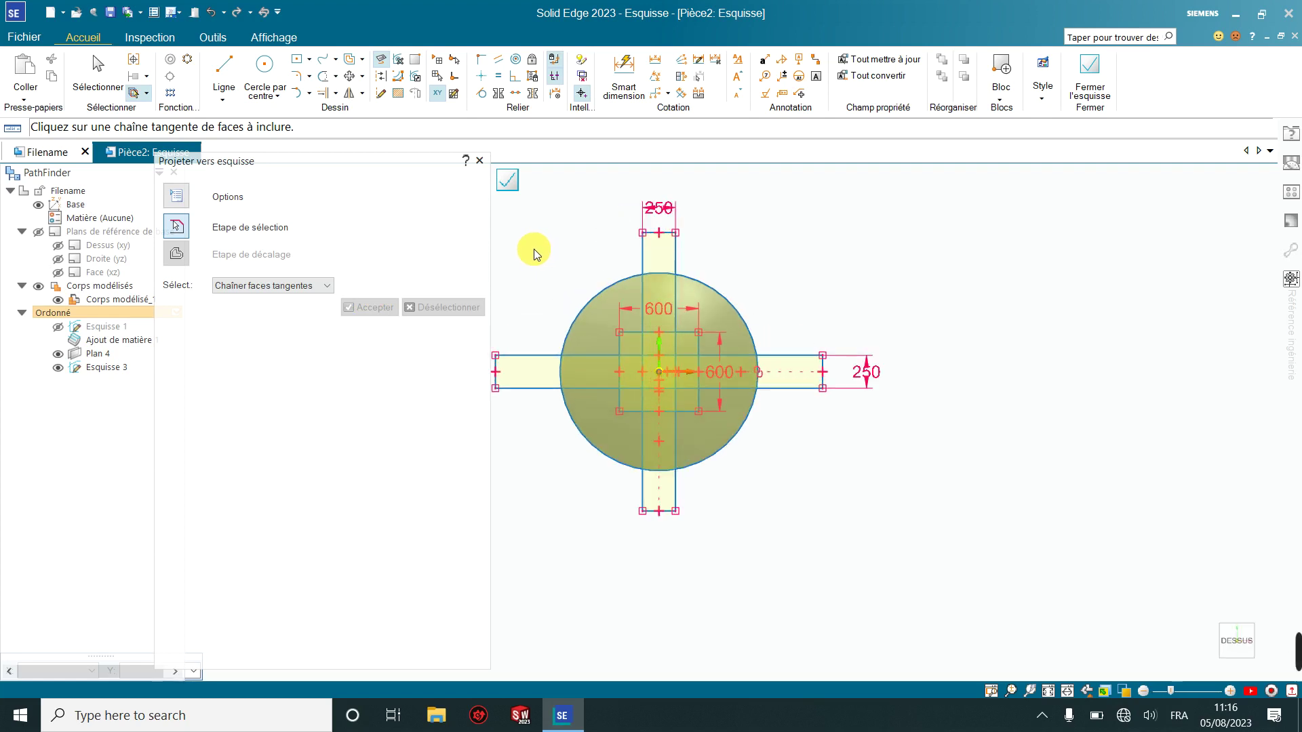
scroll(535, 252, up, 1)
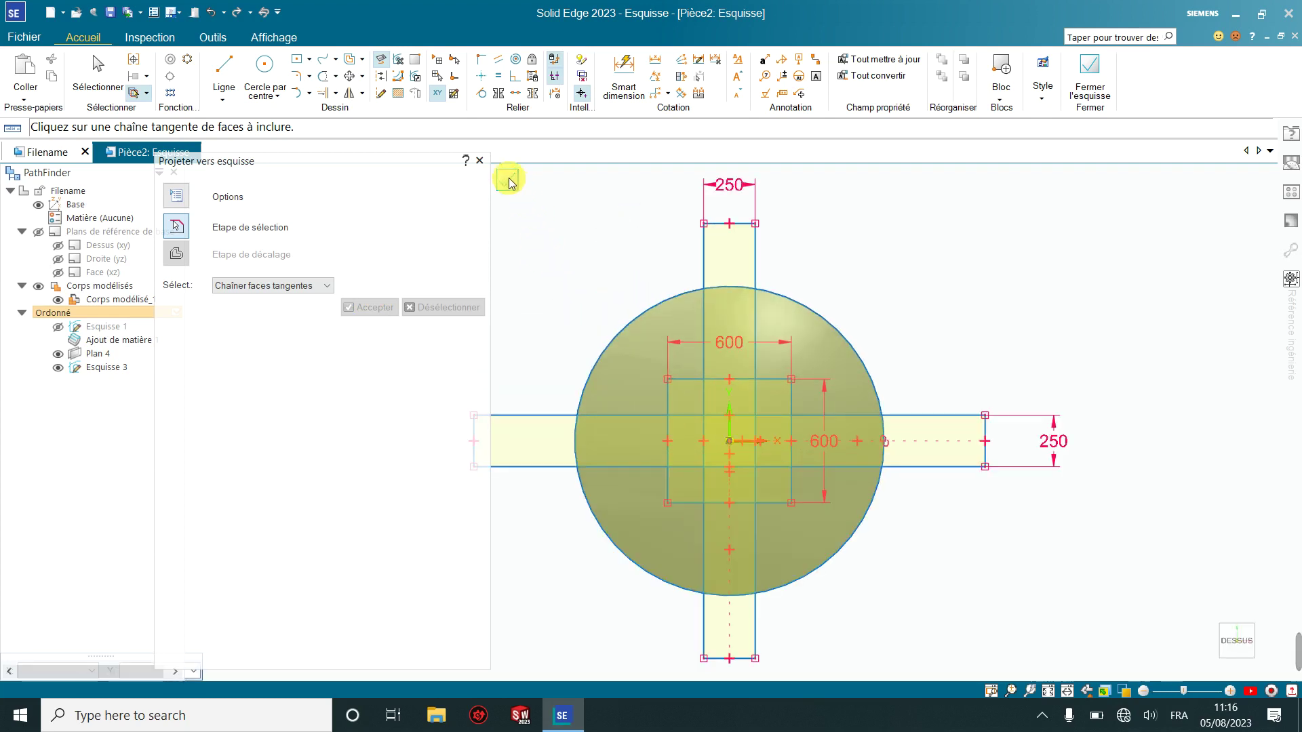
click(480, 163)
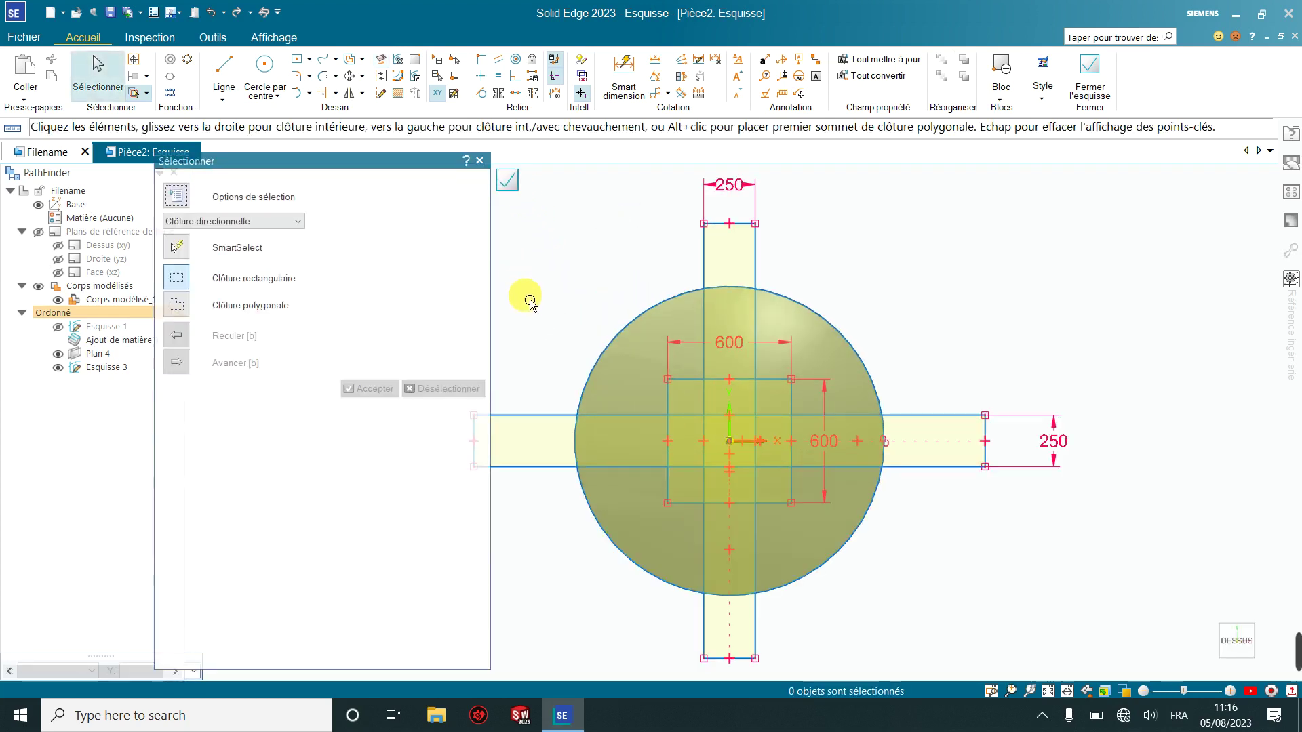
click(509, 181)
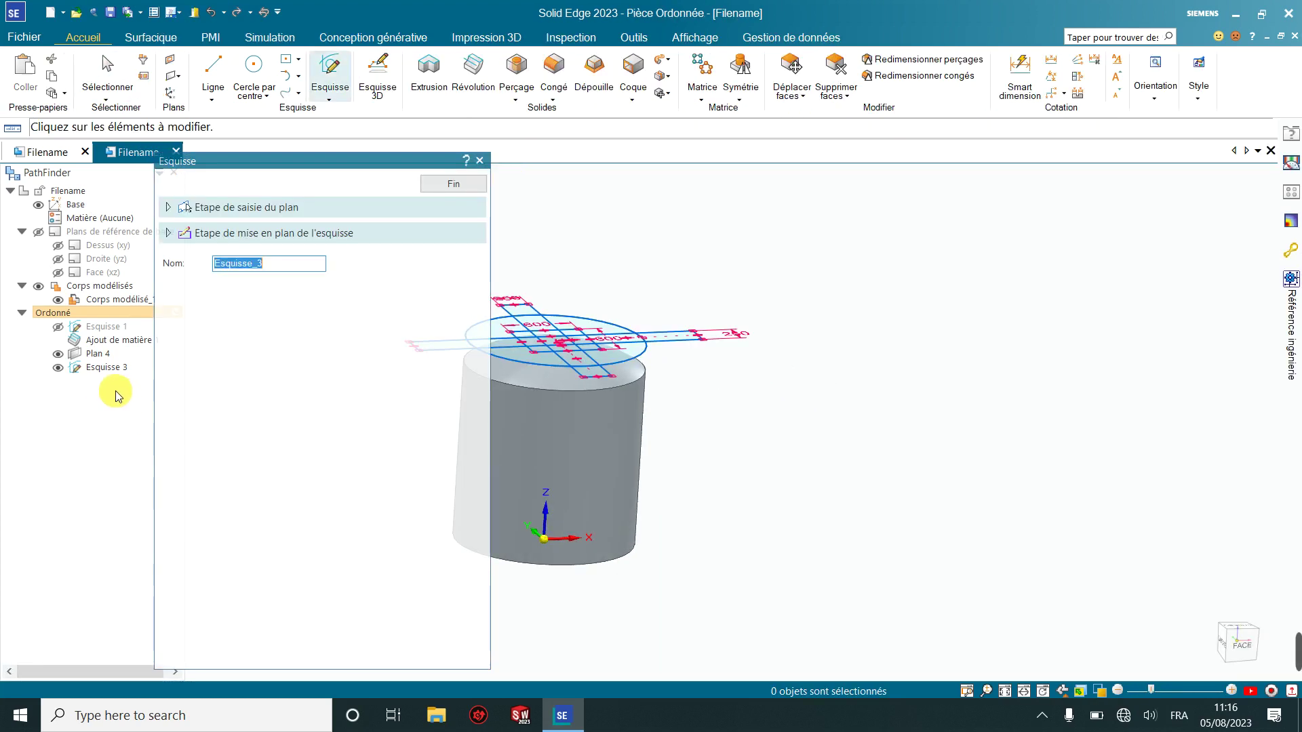
Select Esquisse 3 in PathFinder and reopen its cross profile for editing
click(101, 372)
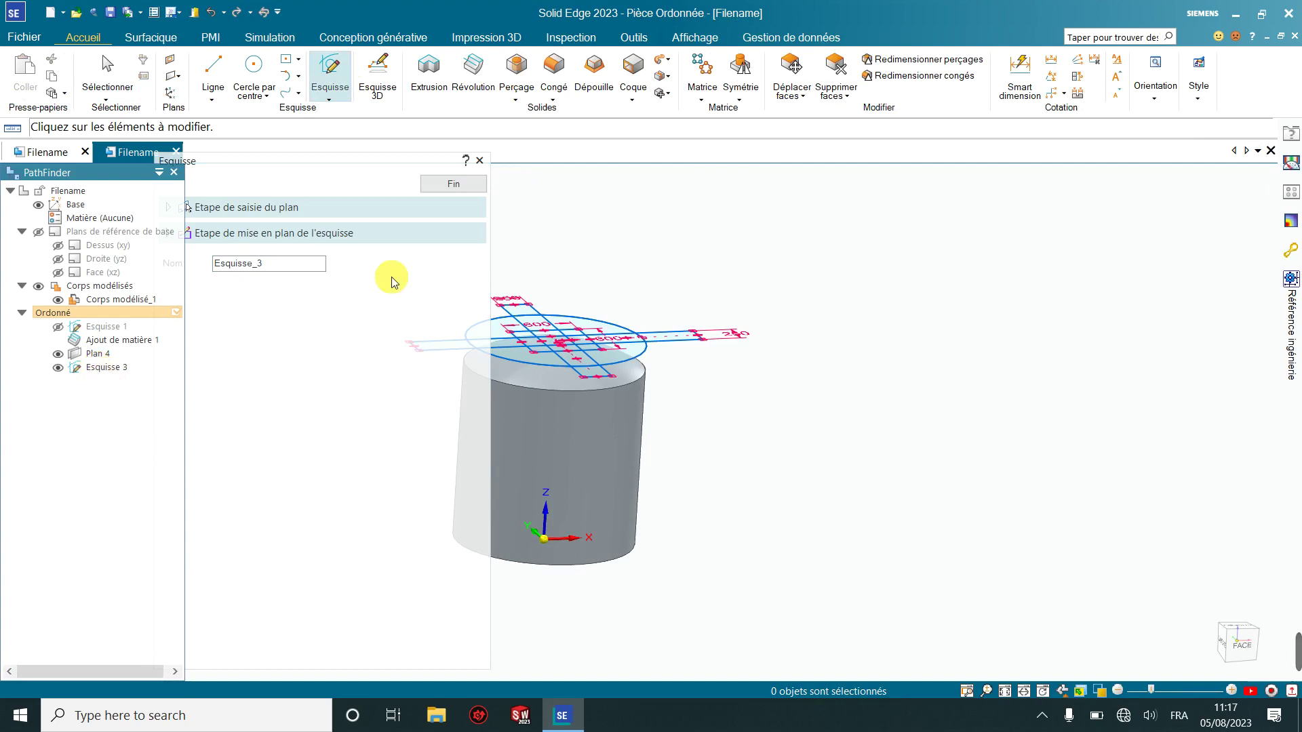
click(480, 162)
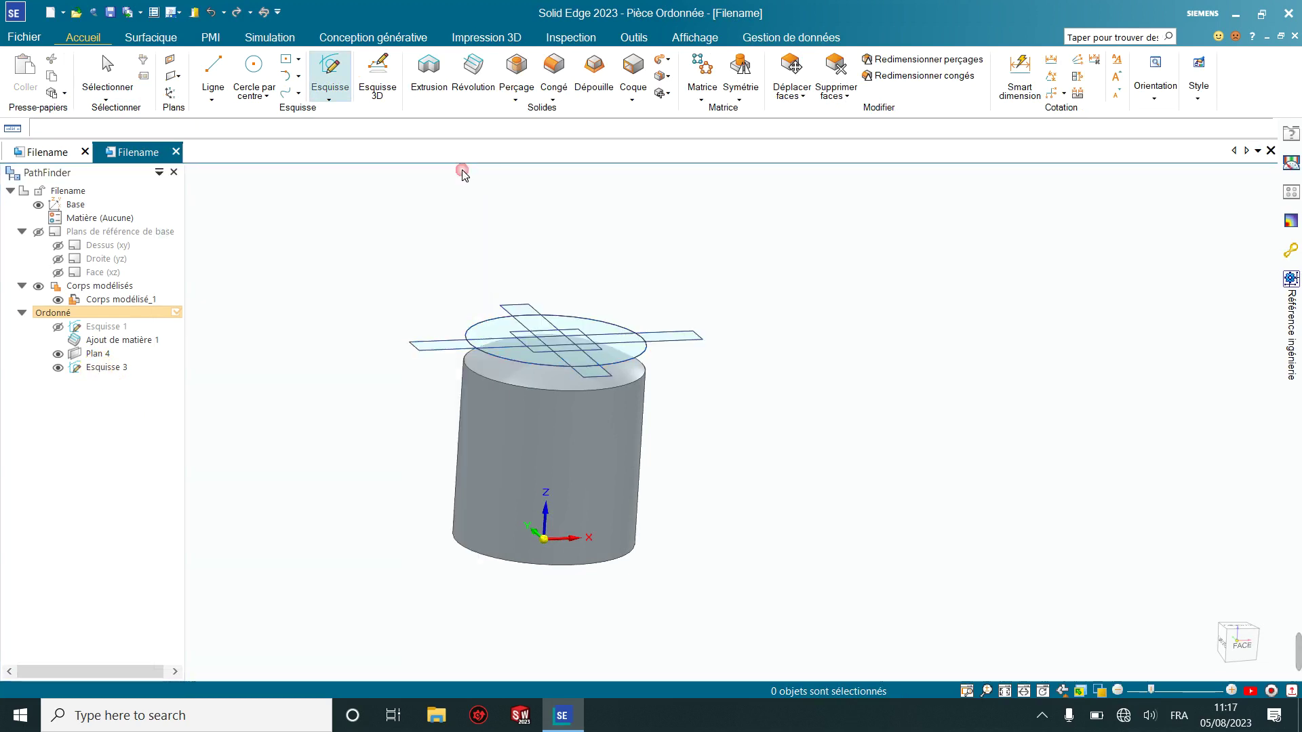
click(108, 370)
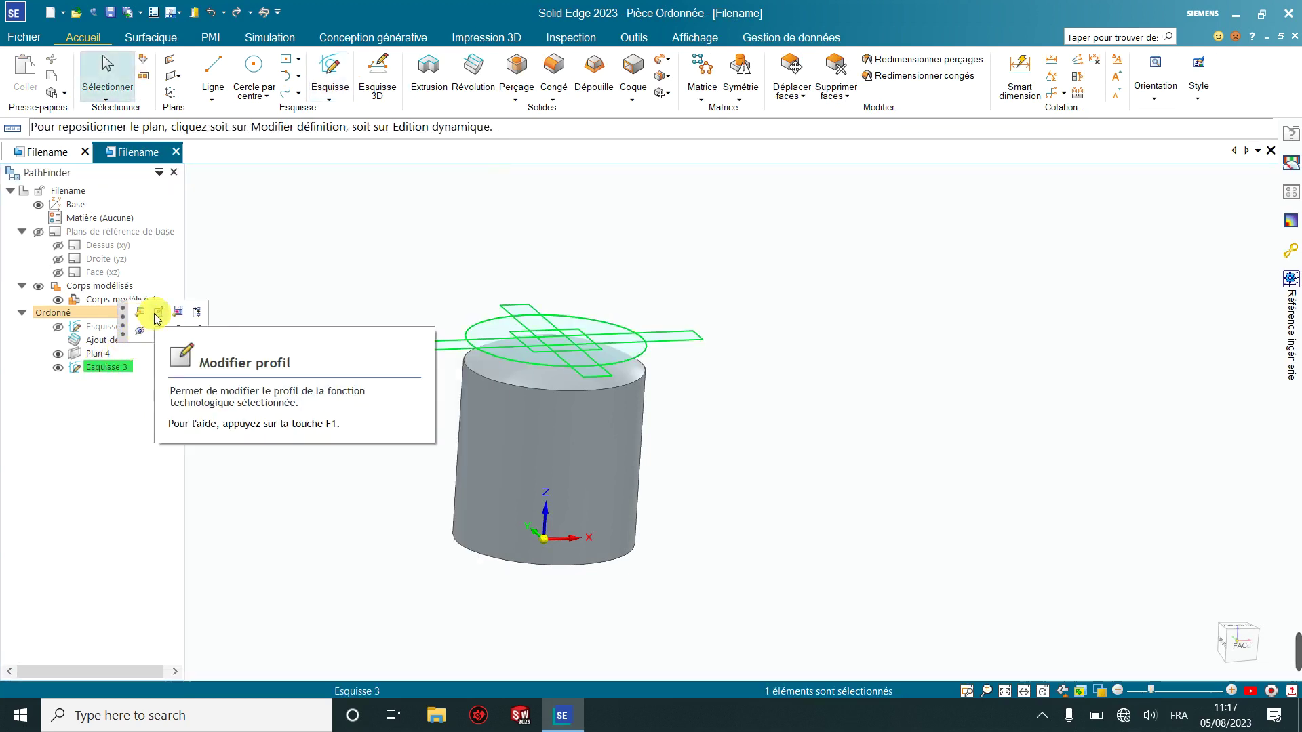
click(158, 314)
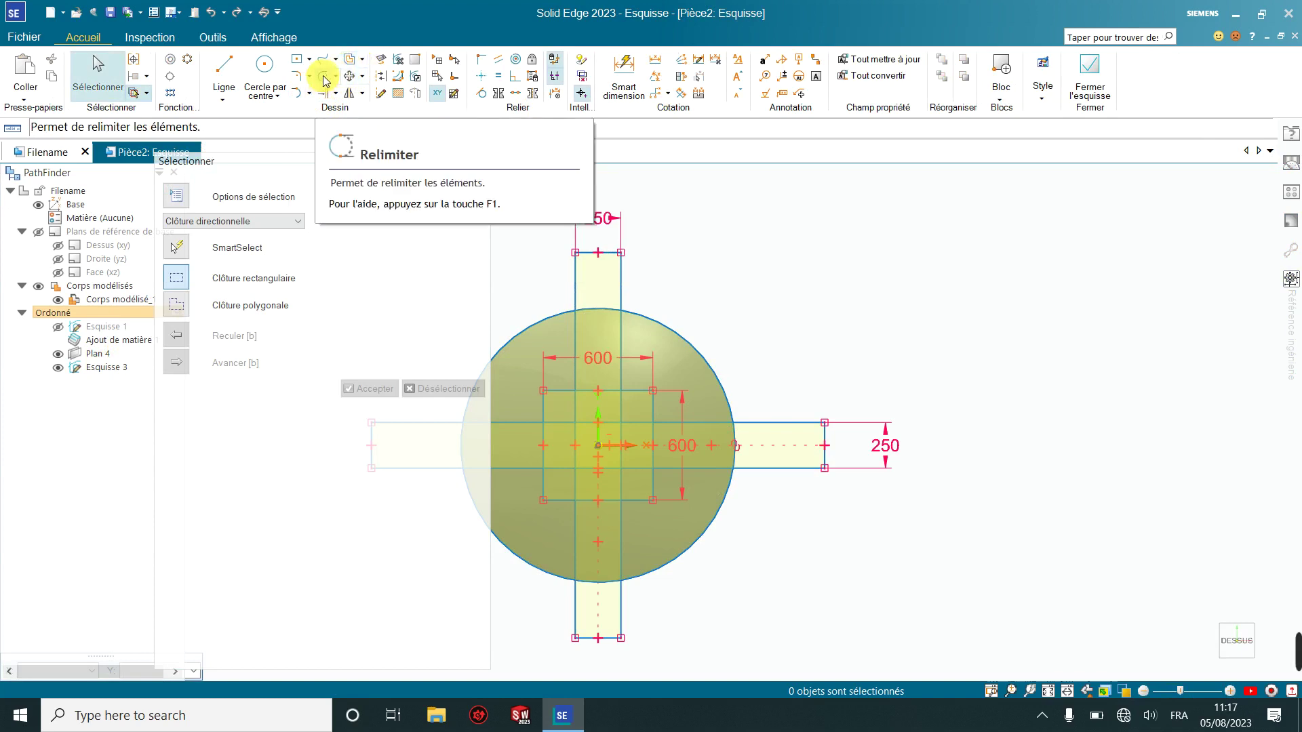
Trim the top arm's lines above the circle and the circle's upper arcs
click(325, 81)
scroll(560, 385, up, 1)
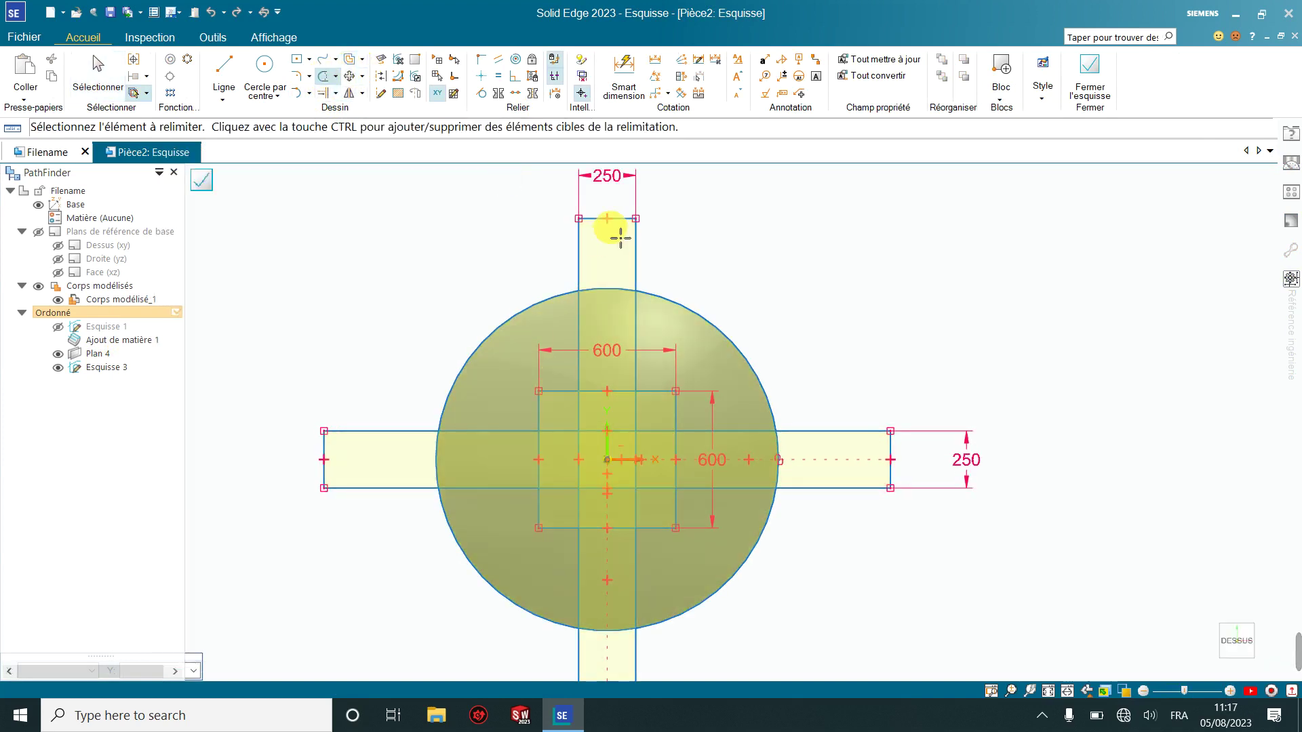
click(605, 229)
click(581, 251)
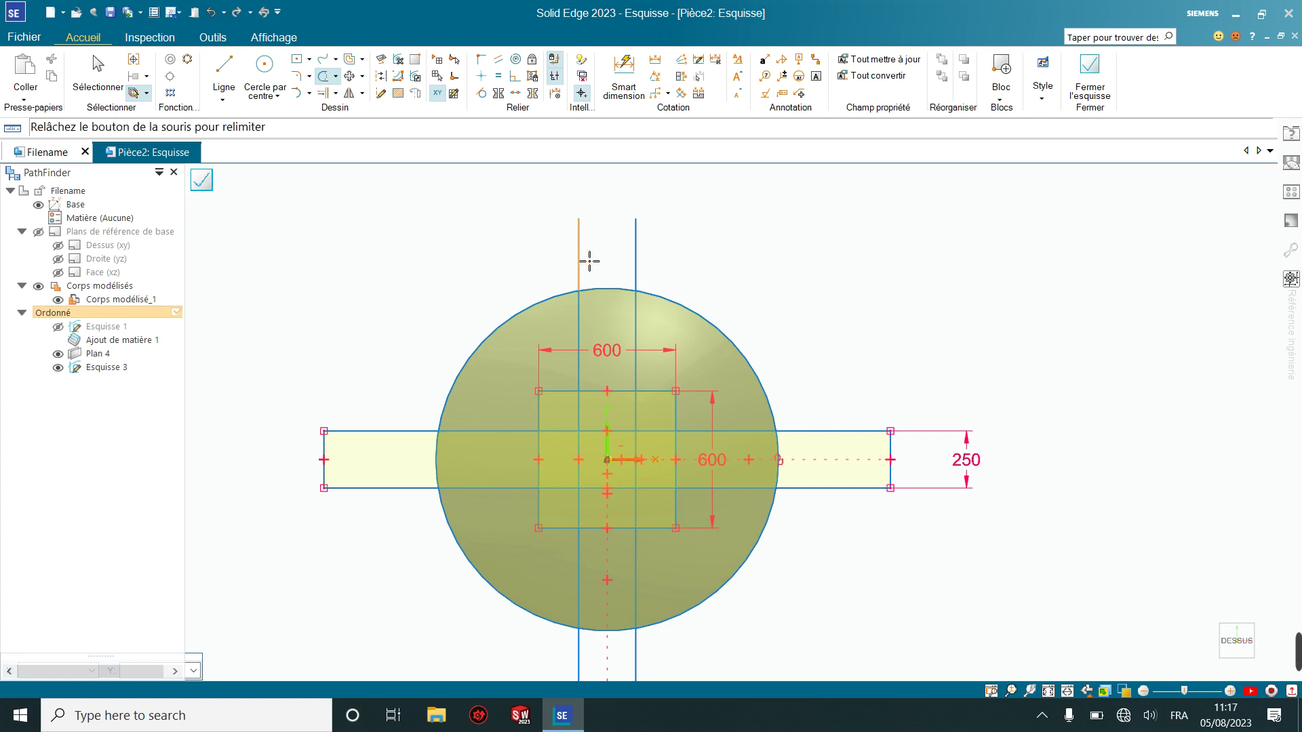
click(637, 263)
scroll(674, 348, up, 1)
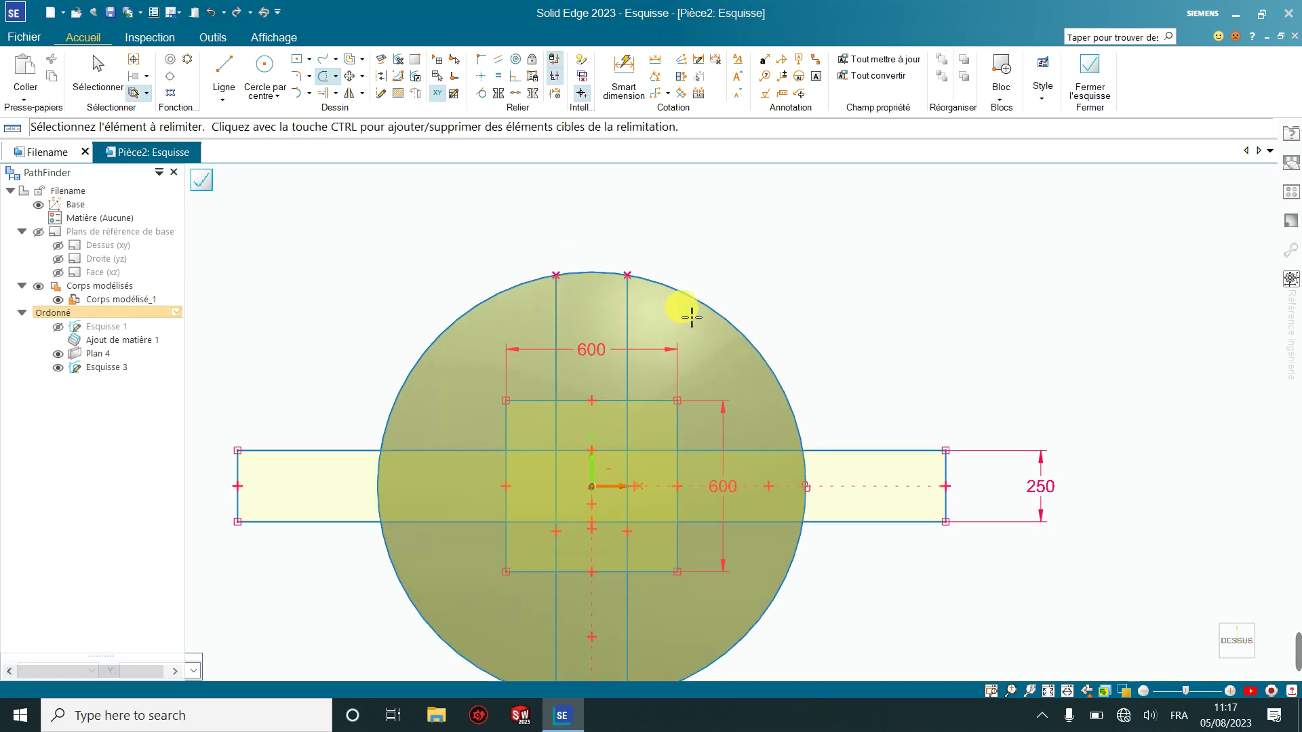
click(696, 304)
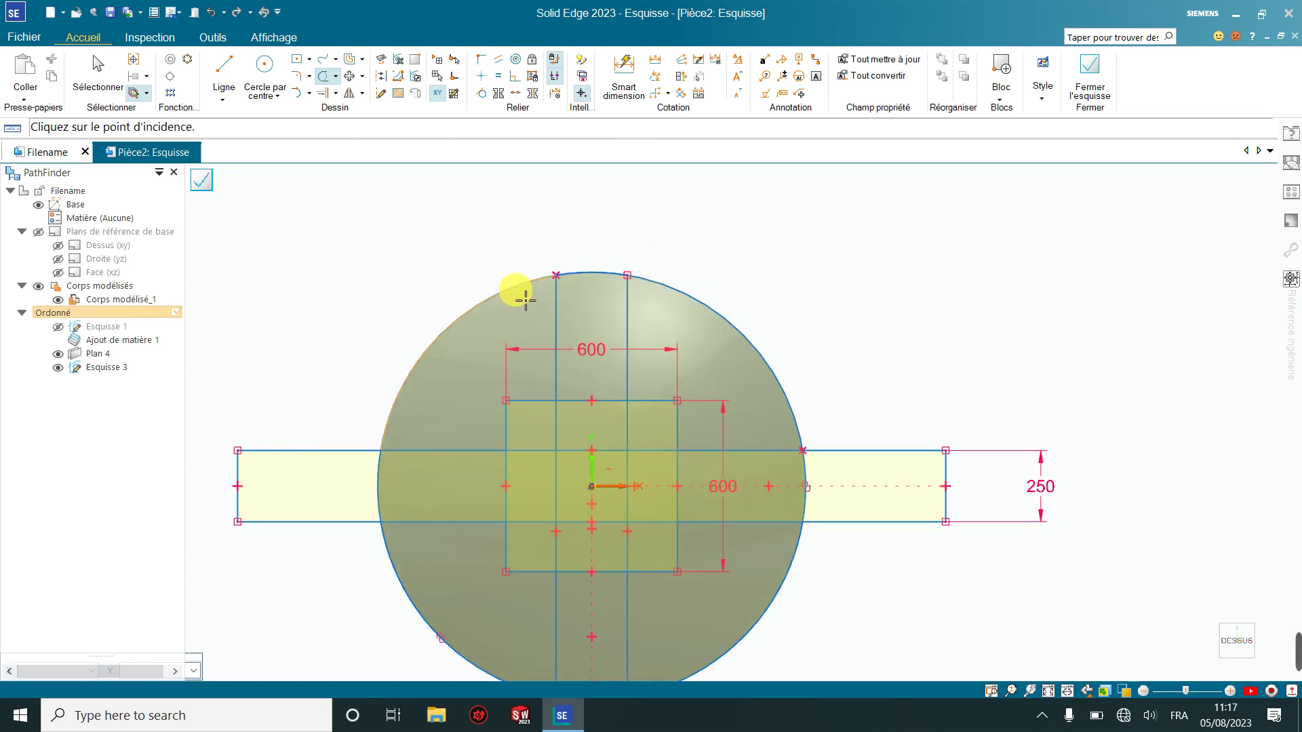
drag(515, 287, 625, 311)
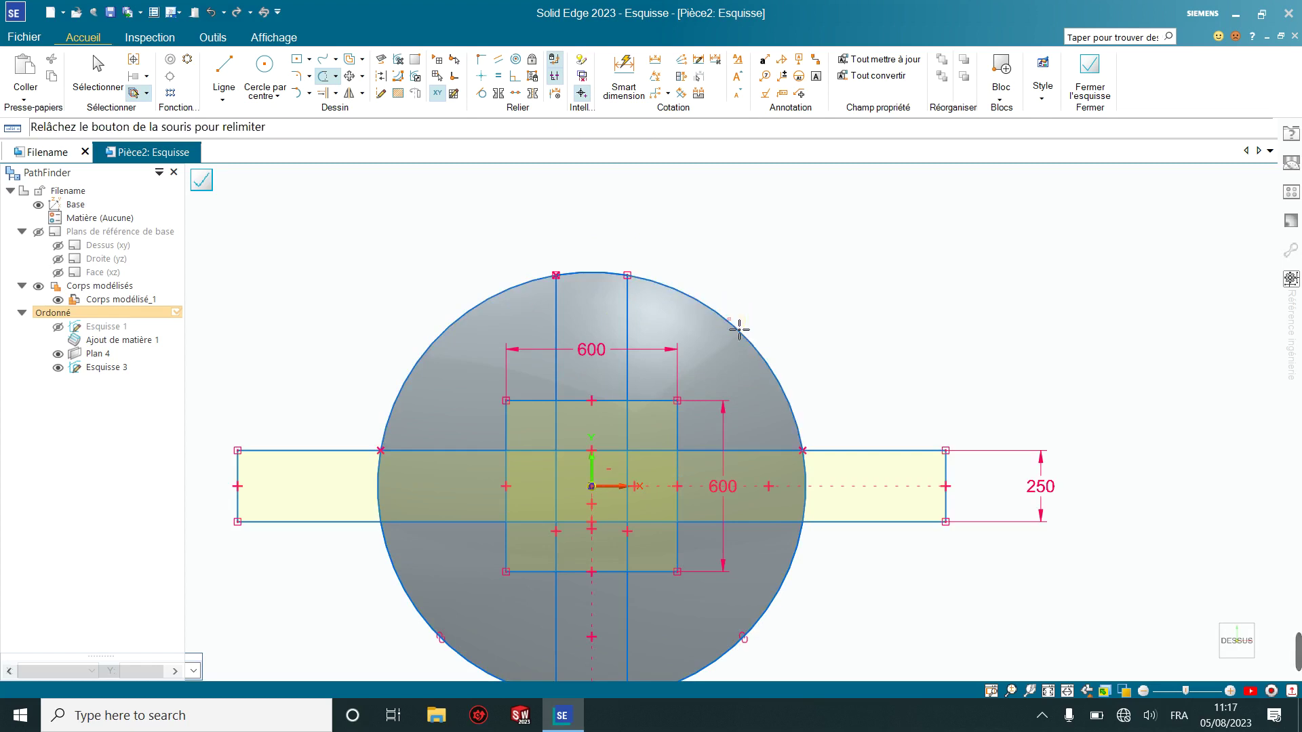
drag(739, 329, 778, 396)
scroll(845, 570, down, 2)
scroll(848, 592, up, 1)
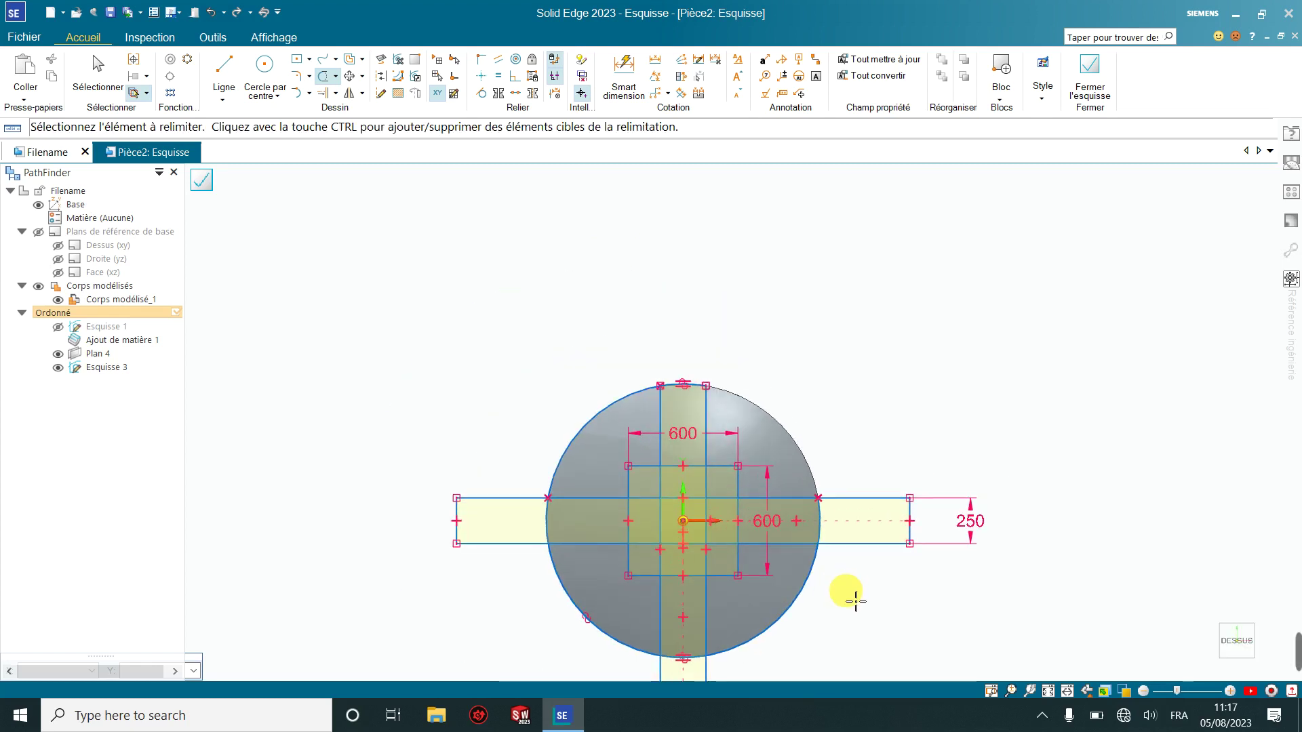
Trim the right and left arm lines outside the circle, plus its left arcs
click(874, 543)
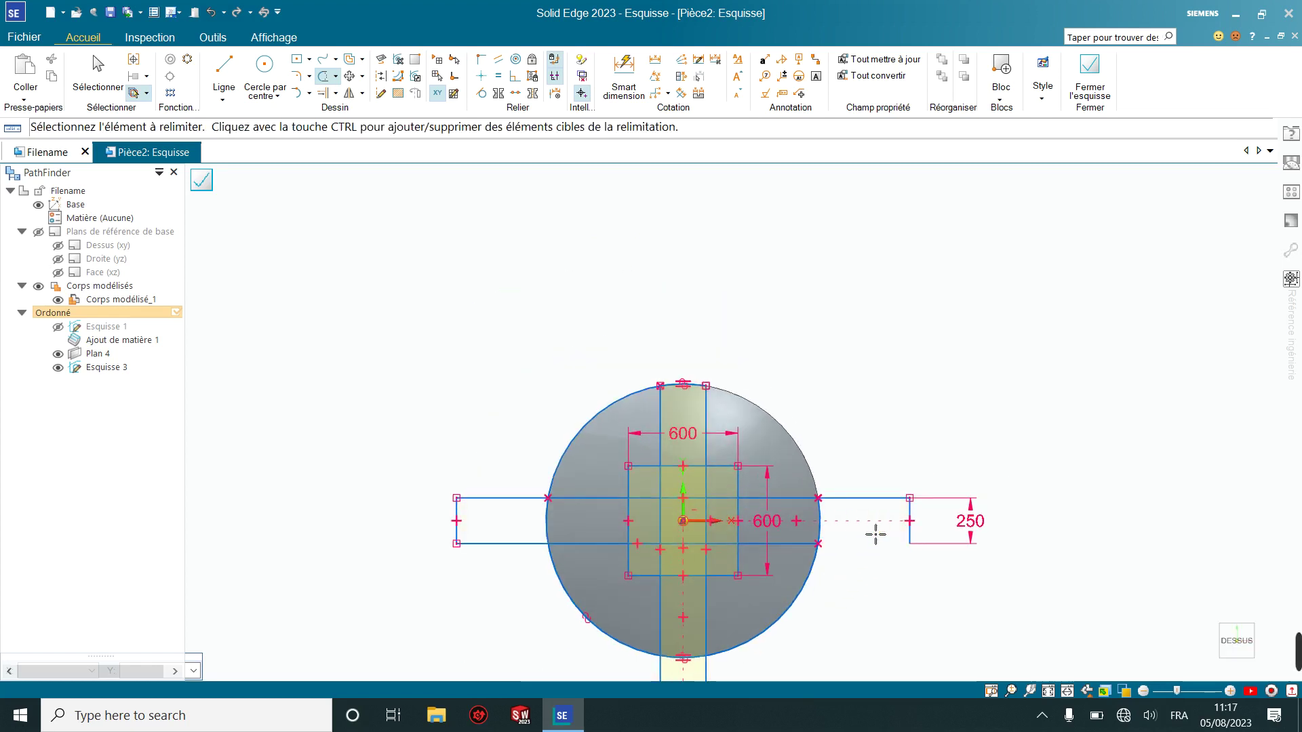
click(872, 499)
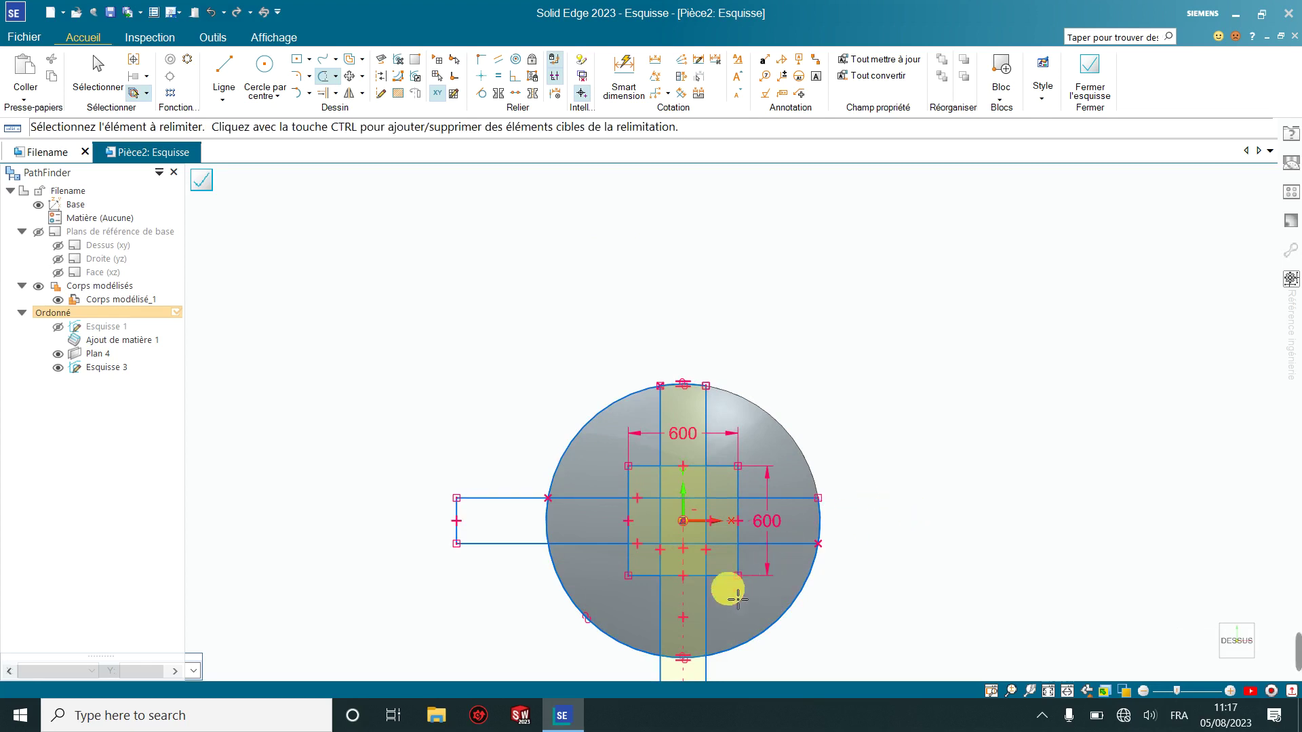
scroll(726, 587, up, 2)
click(343, 474)
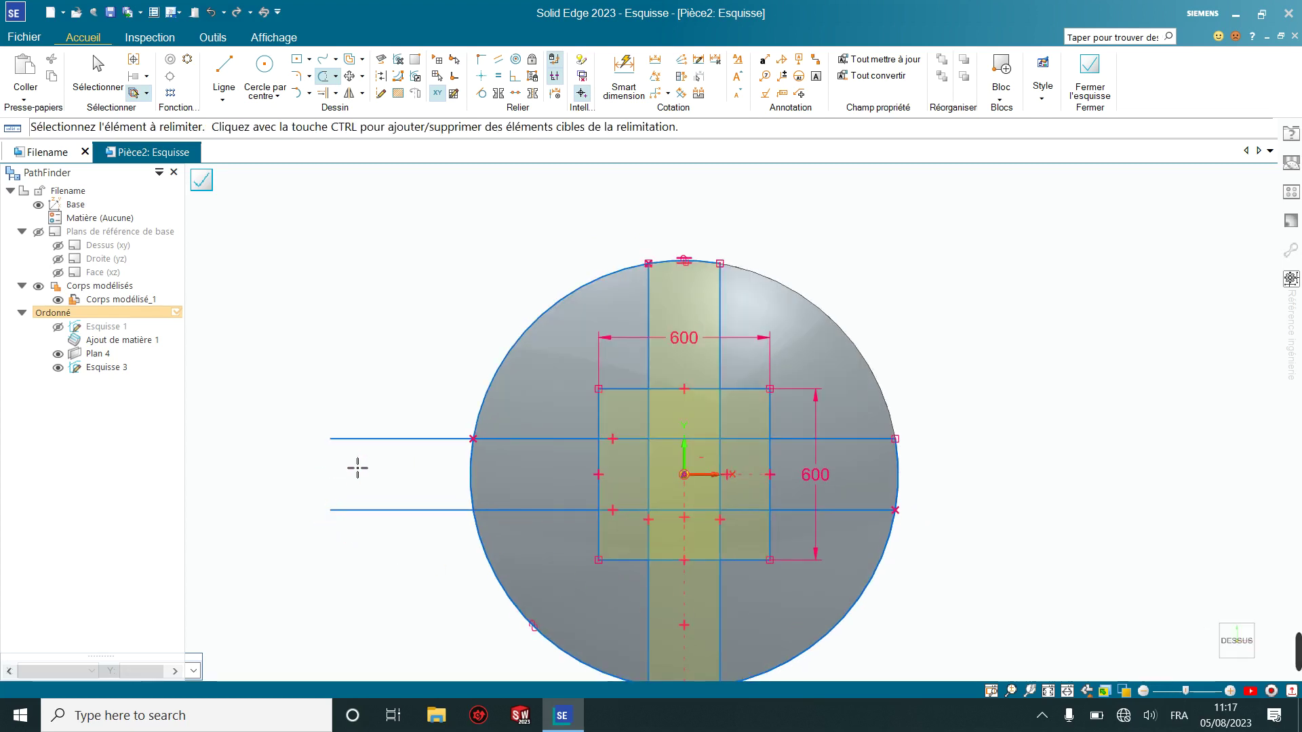
click(377, 440)
click(398, 516)
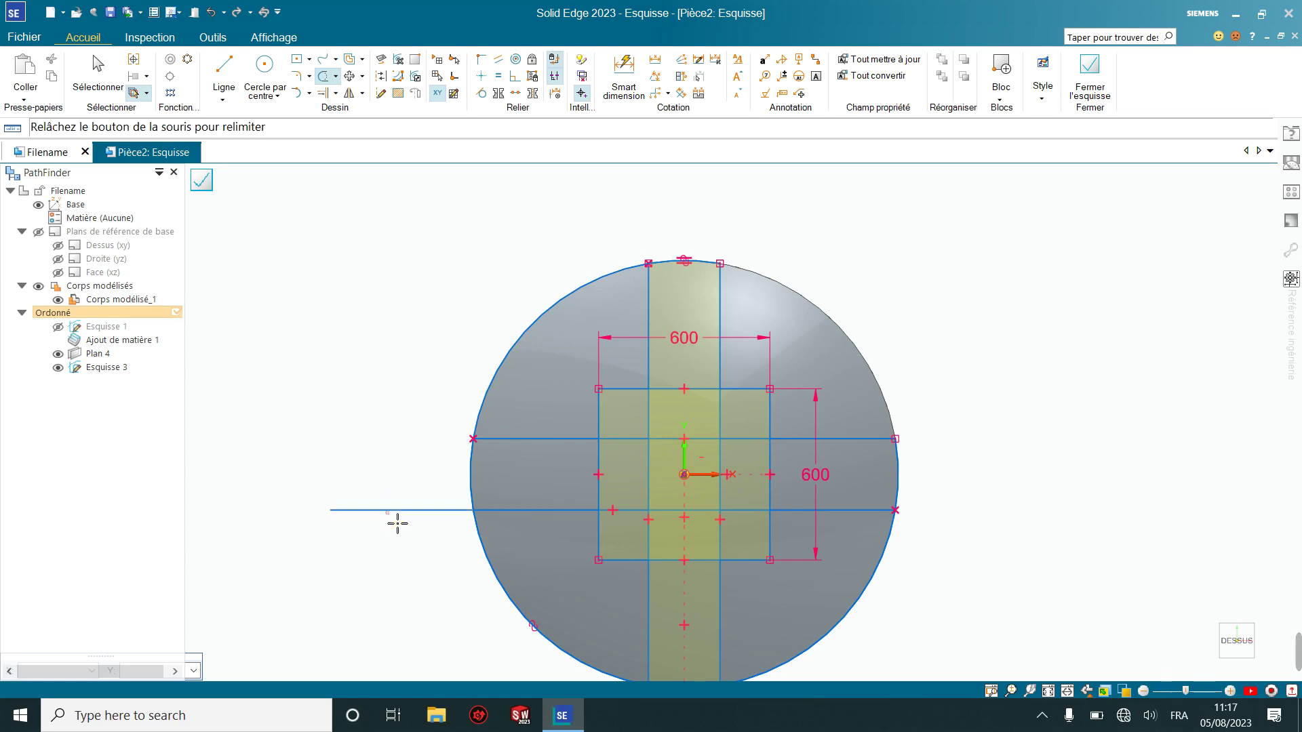
click(519, 367)
mouse_move(519, 367)
mouse_down()
mouse_move(512, 572)
mouse_move(468, 583)
mouse_up()
scroll(451, 602, down, 4)
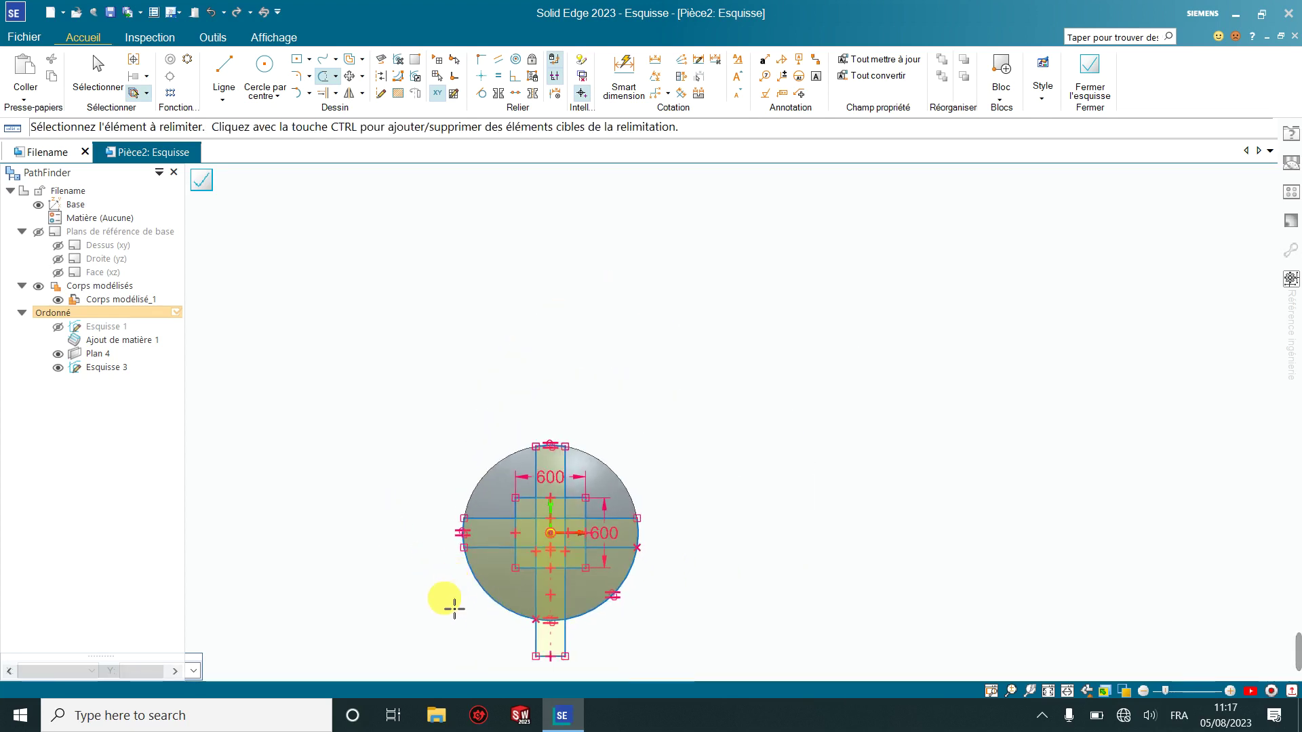
scroll(460, 631, up, 4)
scroll(518, 619, up, 3)
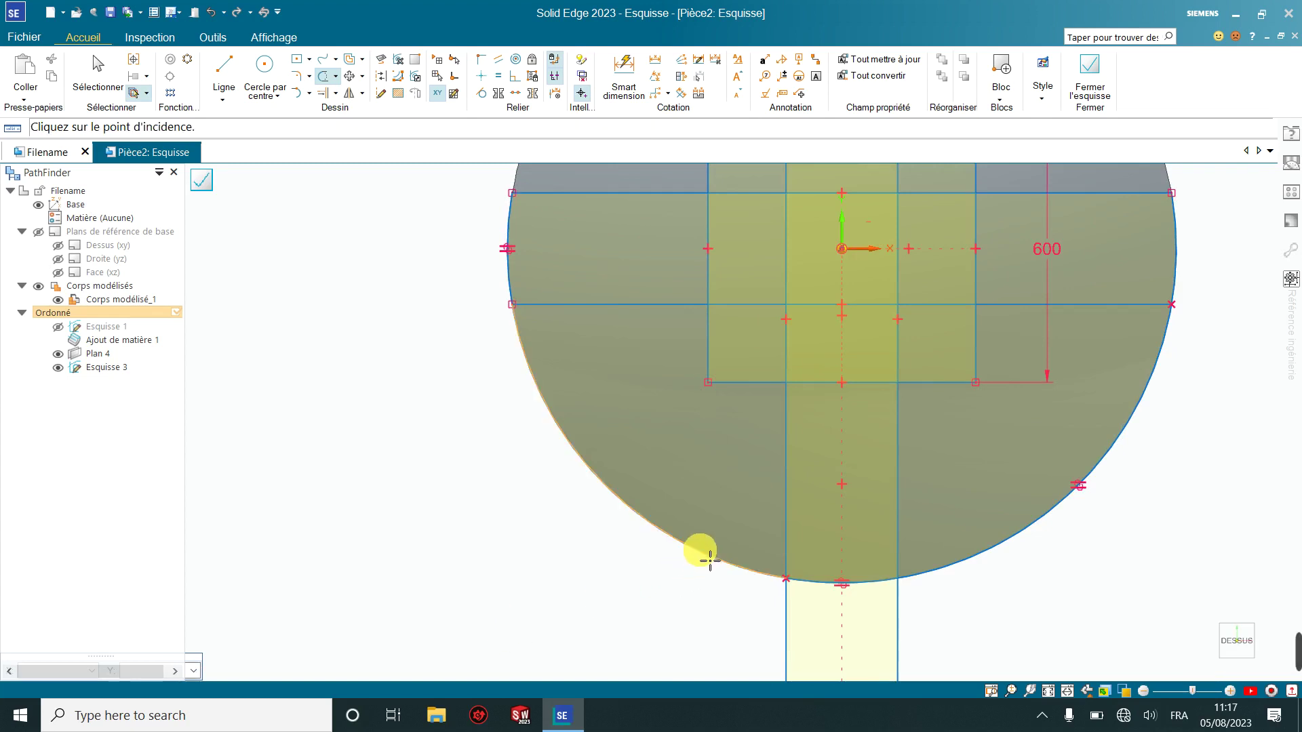
Trim the lower circle arcs and the bottom arm line below the circle
drag(710, 560, 721, 558)
drag(997, 556, 998, 565)
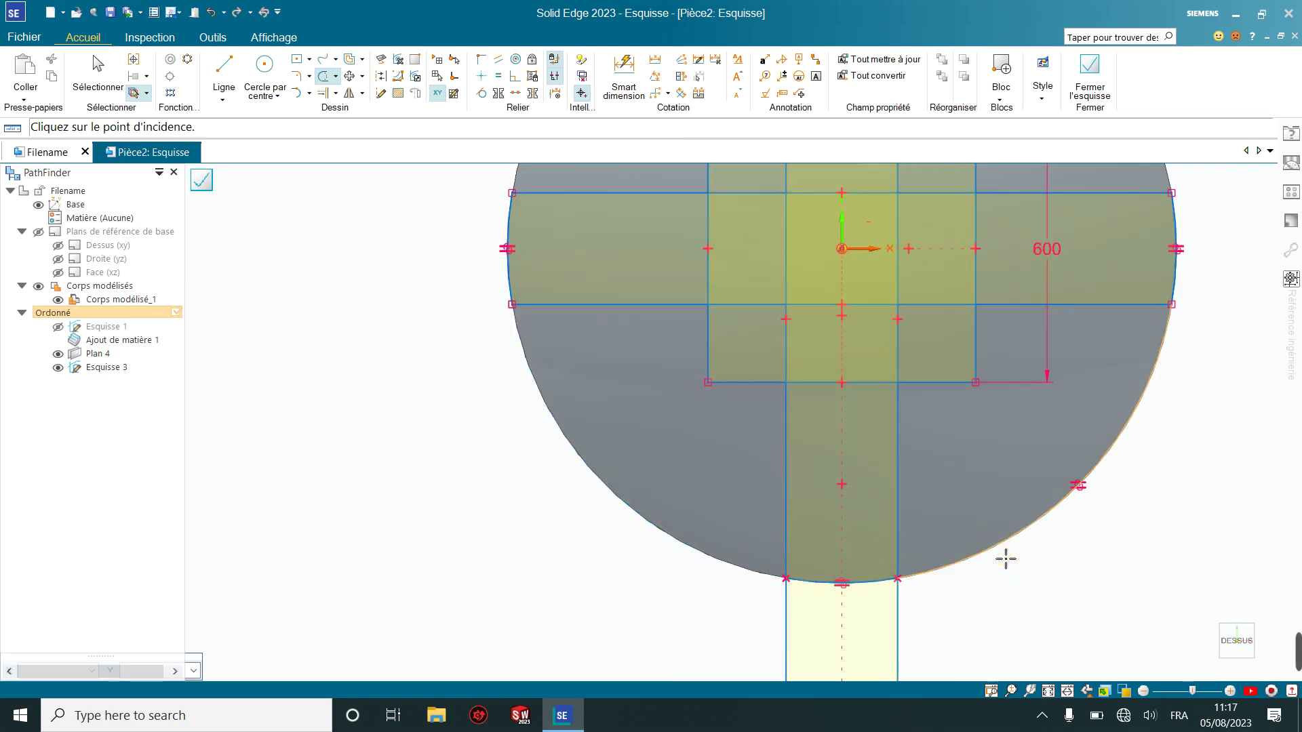
mouse_move(900, 618)
mouse_down()
mouse_move(826, 624)
mouse_move(785, 610)
mouse_move(819, 621)
mouse_move(815, 639)
mouse_up()
scroll(819, 618, down, 3)
scroll(819, 618, down, 2)
scroll(857, 654, up, 4)
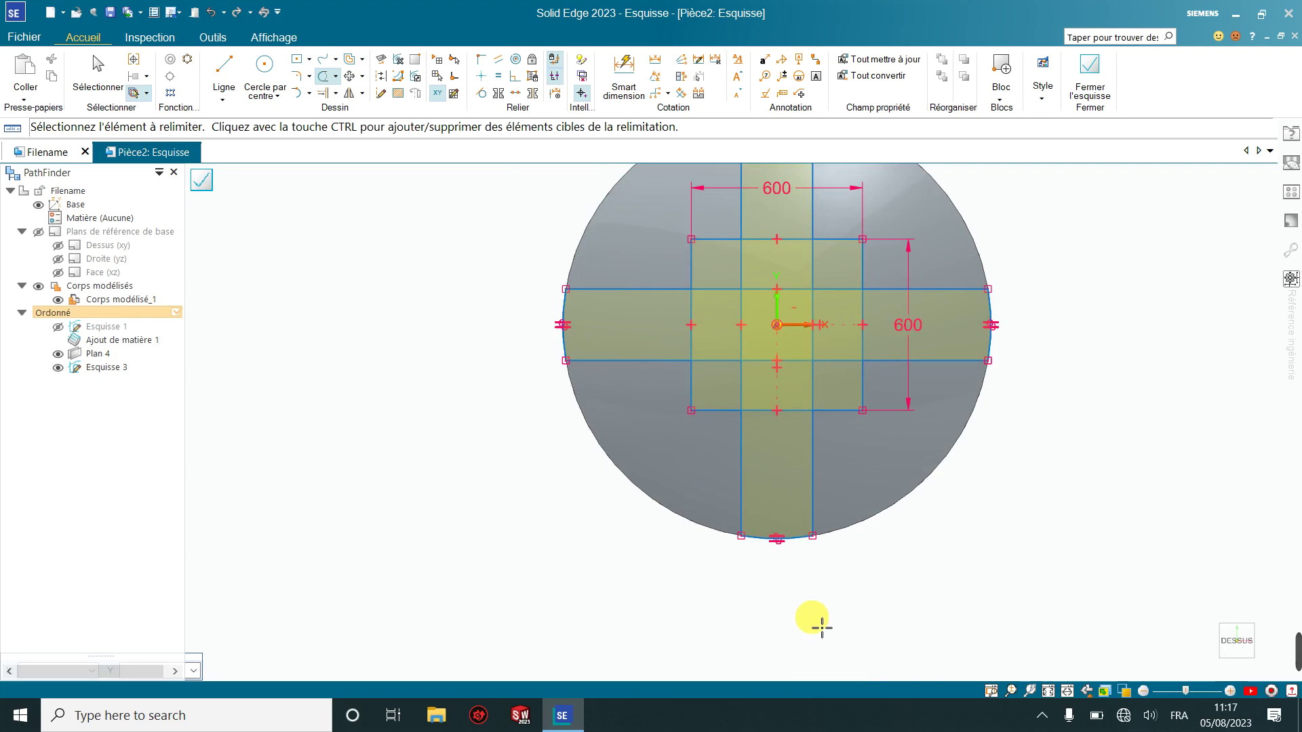
scroll(796, 314, up, 2)
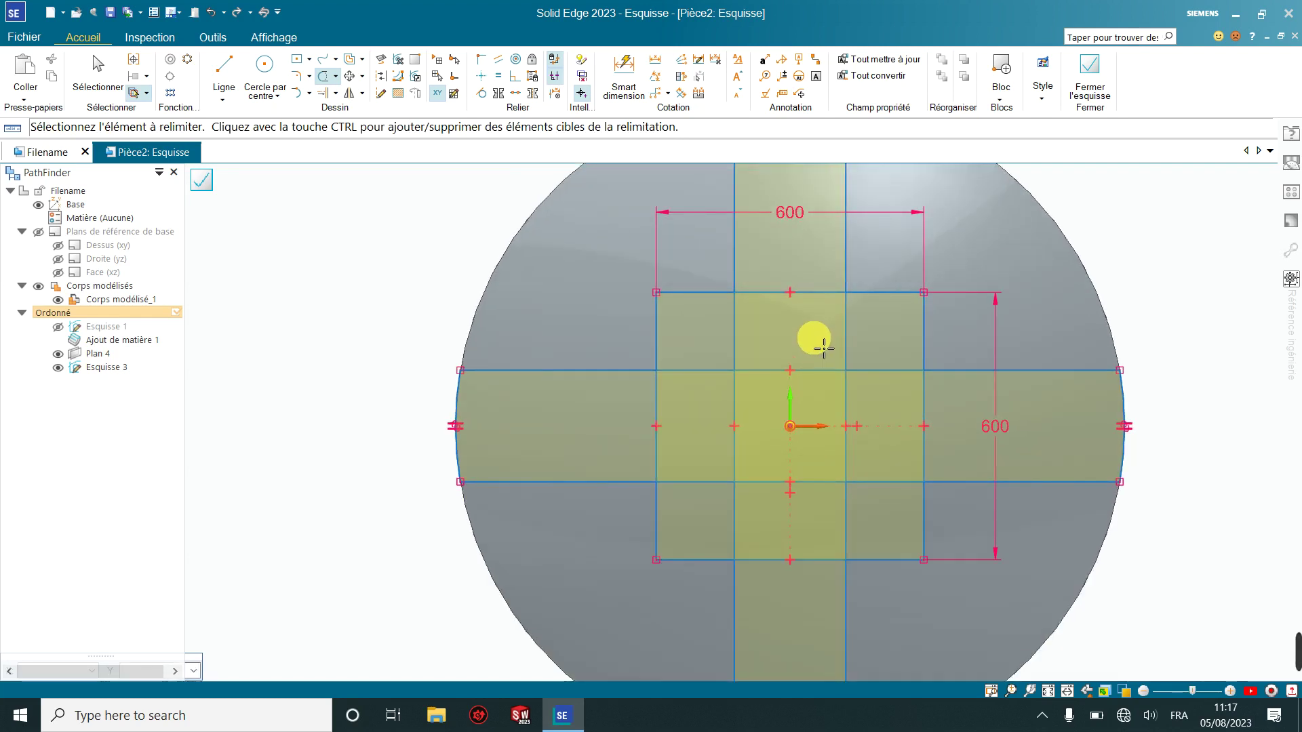
Trim the overlapping inner lines on the left and top of the central square
click(848, 411)
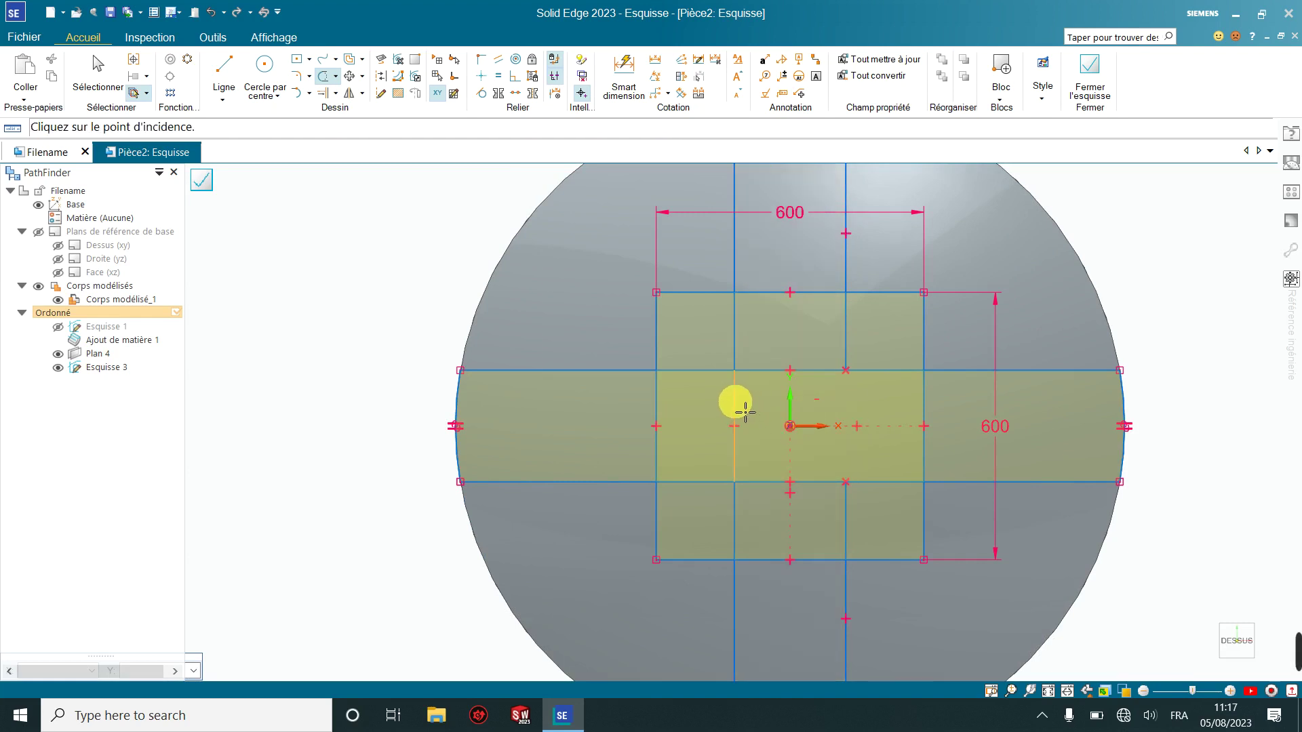
drag(710, 383, 736, 365)
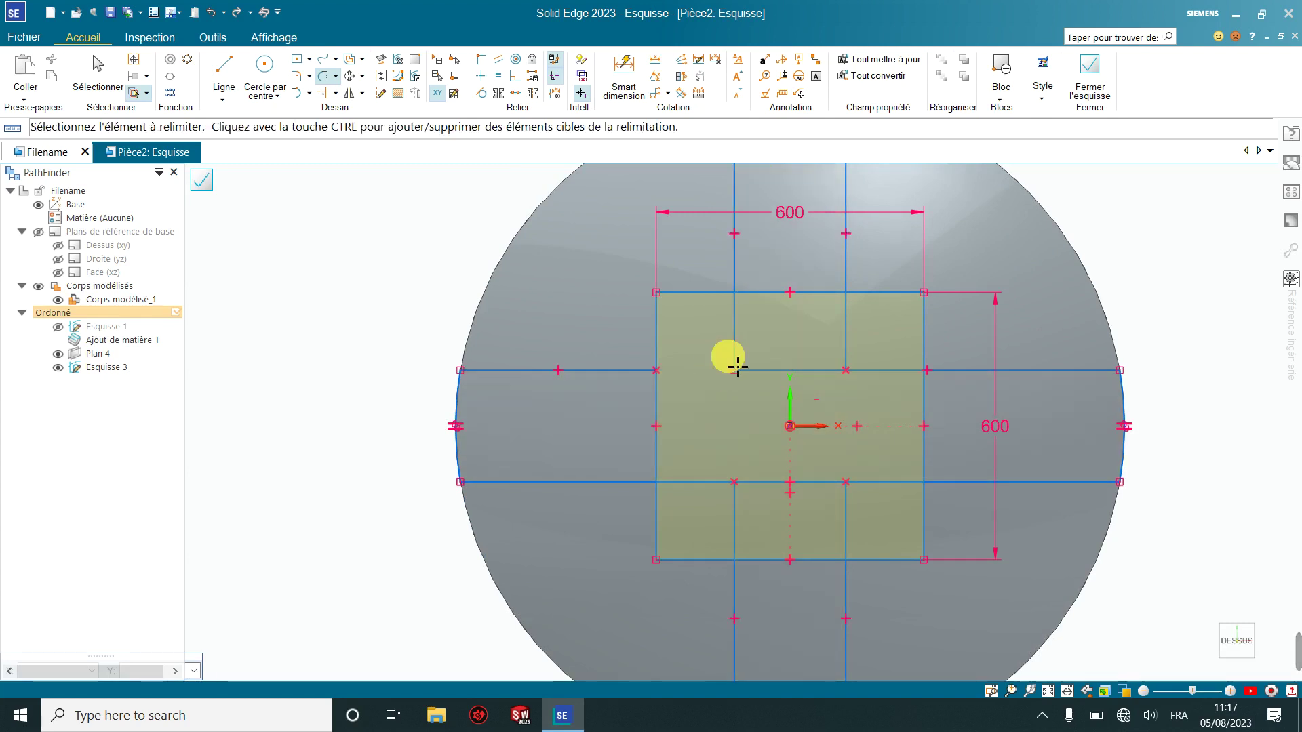
click(754, 371)
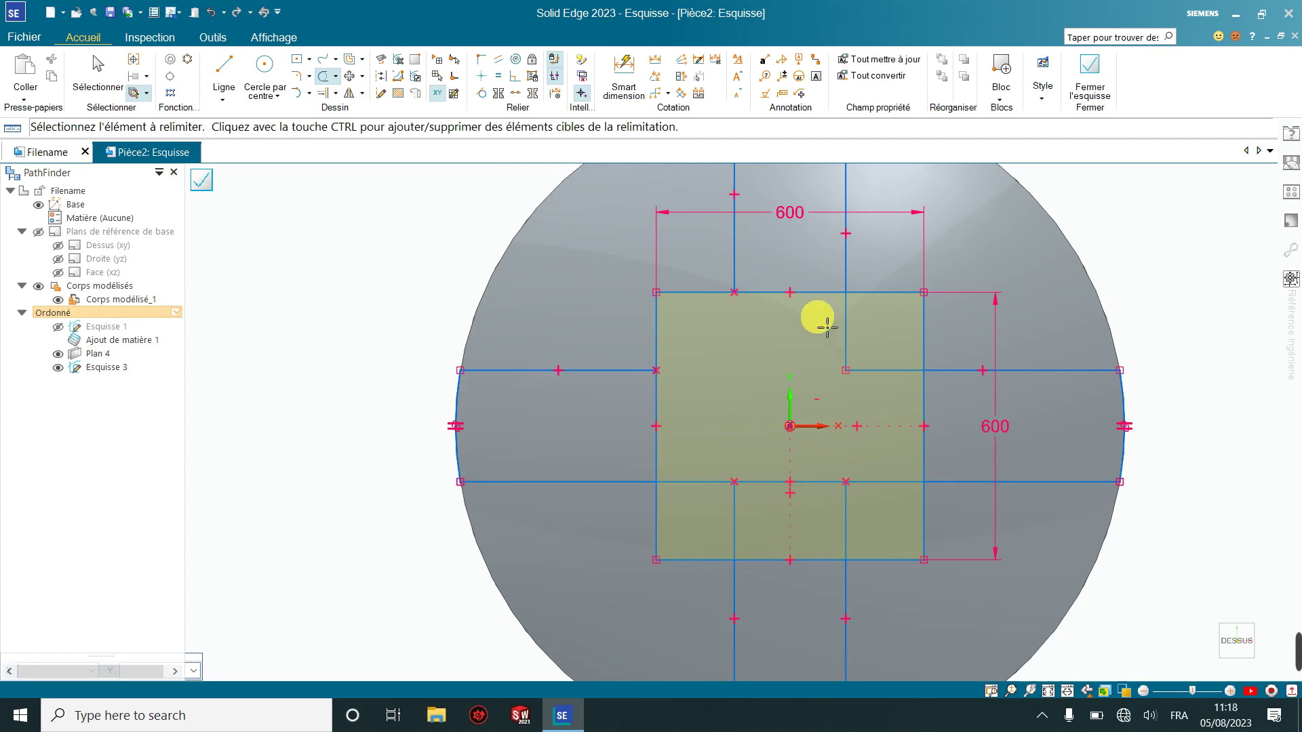
drag(817, 316, 811, 289)
click(849, 316)
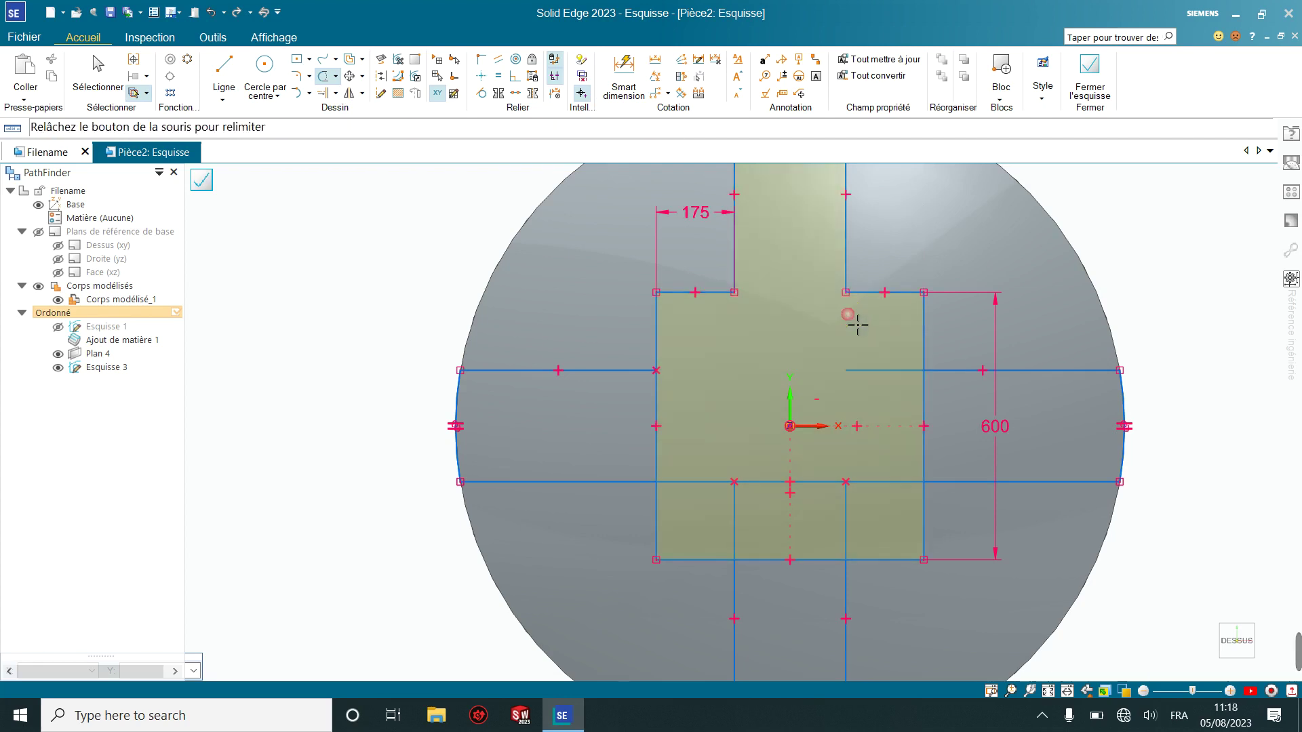
drag(881, 355, 899, 381)
right_click(899, 403)
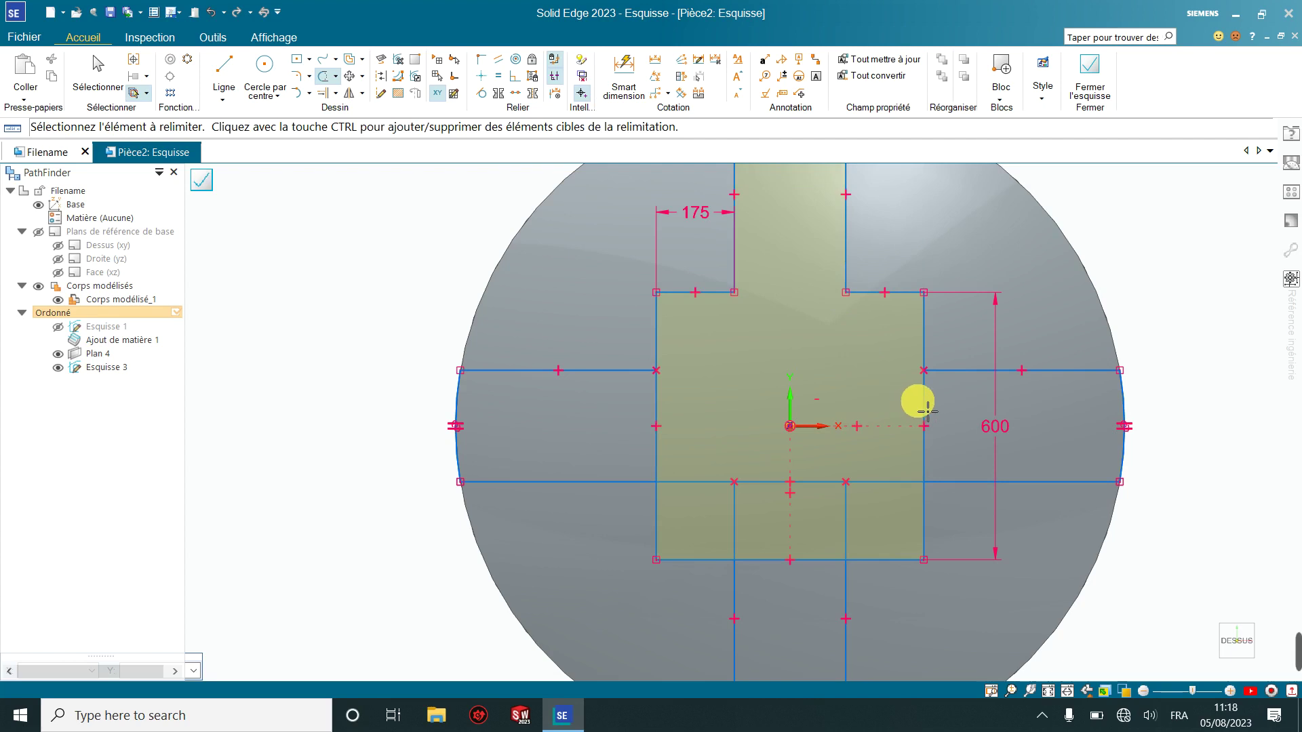
Trim the remaining inner lines on the right and bottom, leaving one cross outline
click(926, 410)
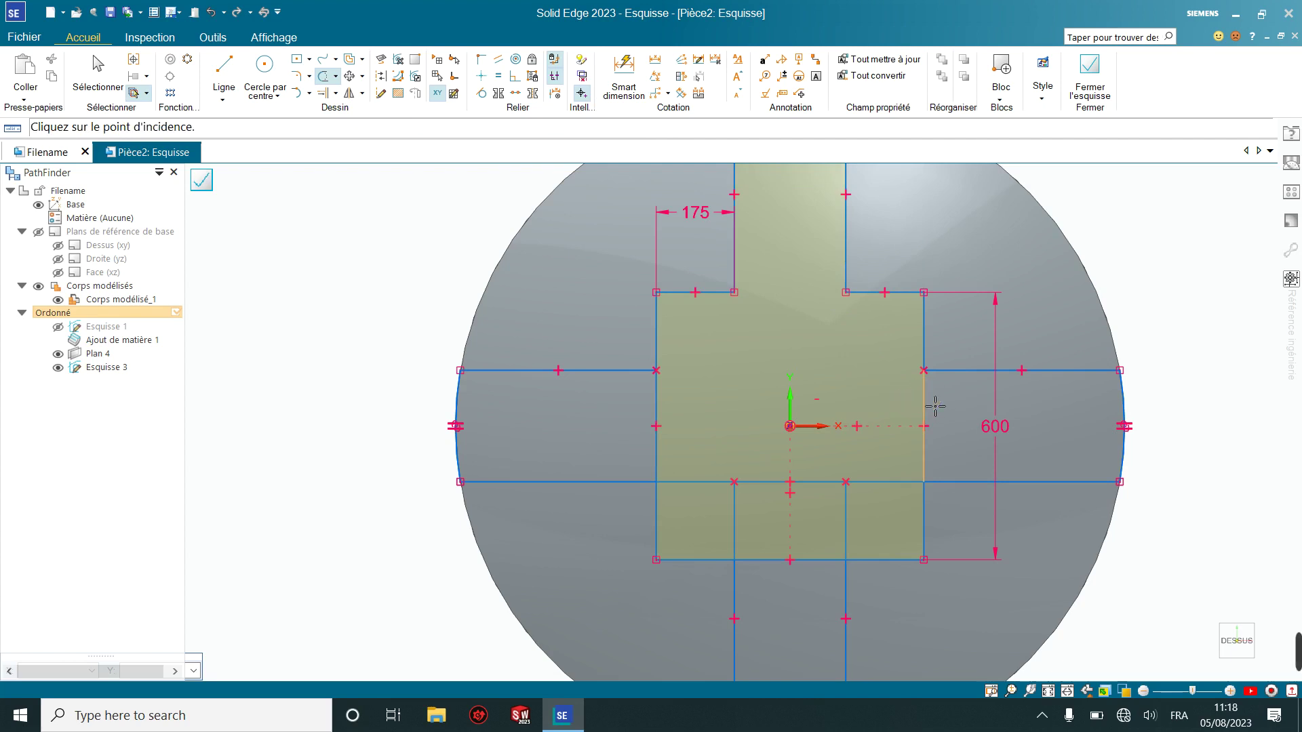
right_click(899, 501)
click(858, 517)
click(805, 561)
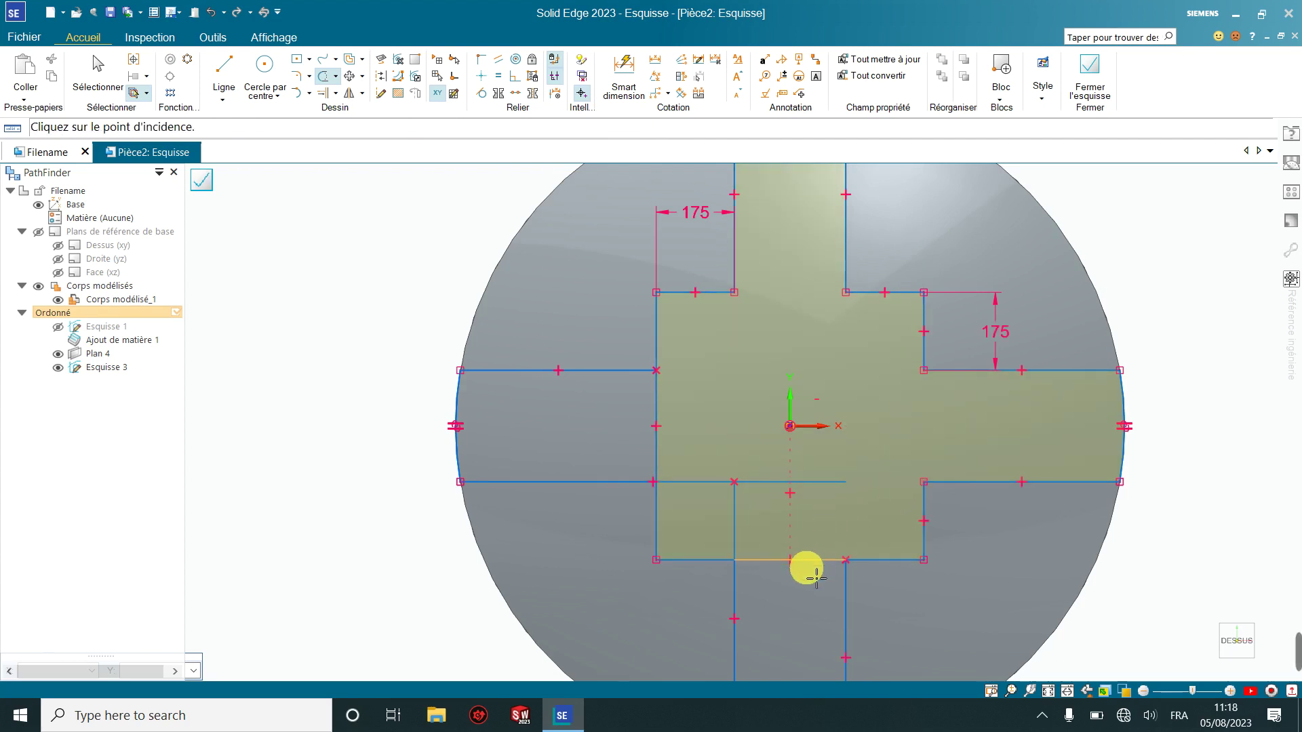
click(744, 526)
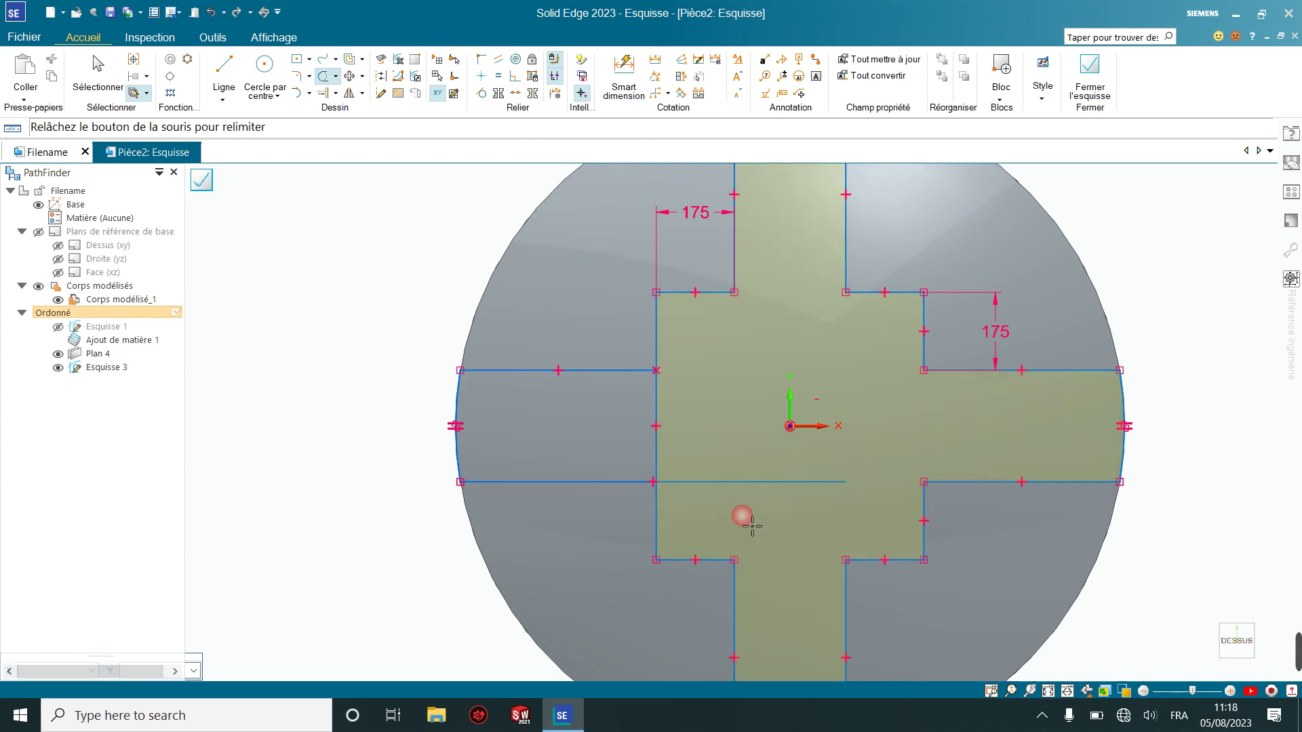
click(764, 482)
click(669, 462)
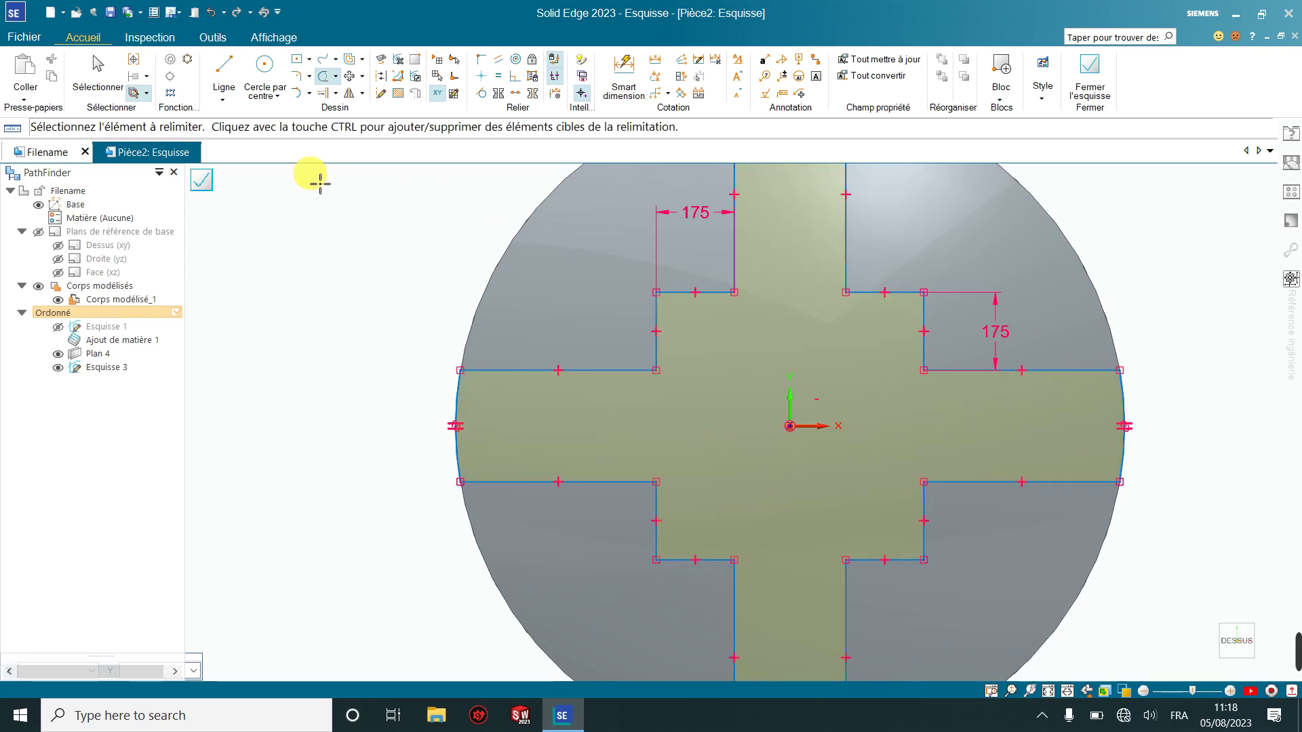
Round the upper-left and top corners of the cross outline with 50 mm fillets
click(309, 77)
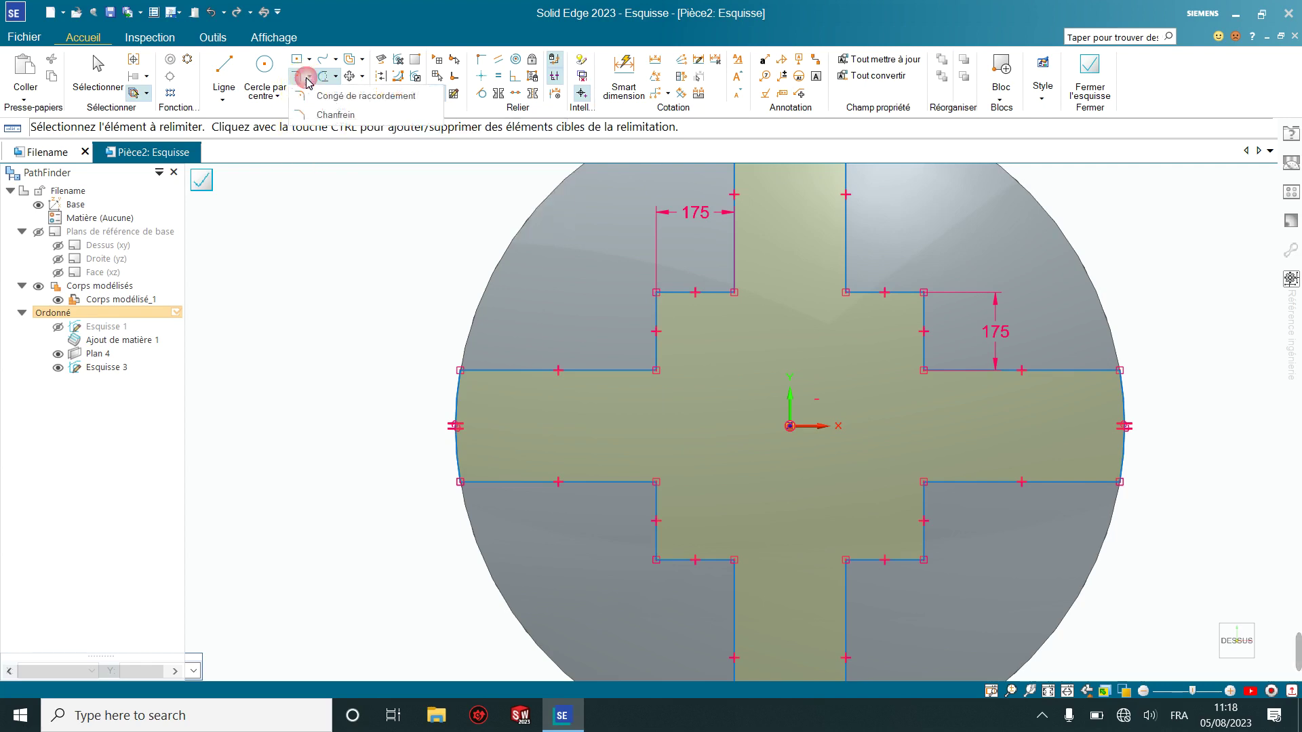
click(307, 98)
text(50)
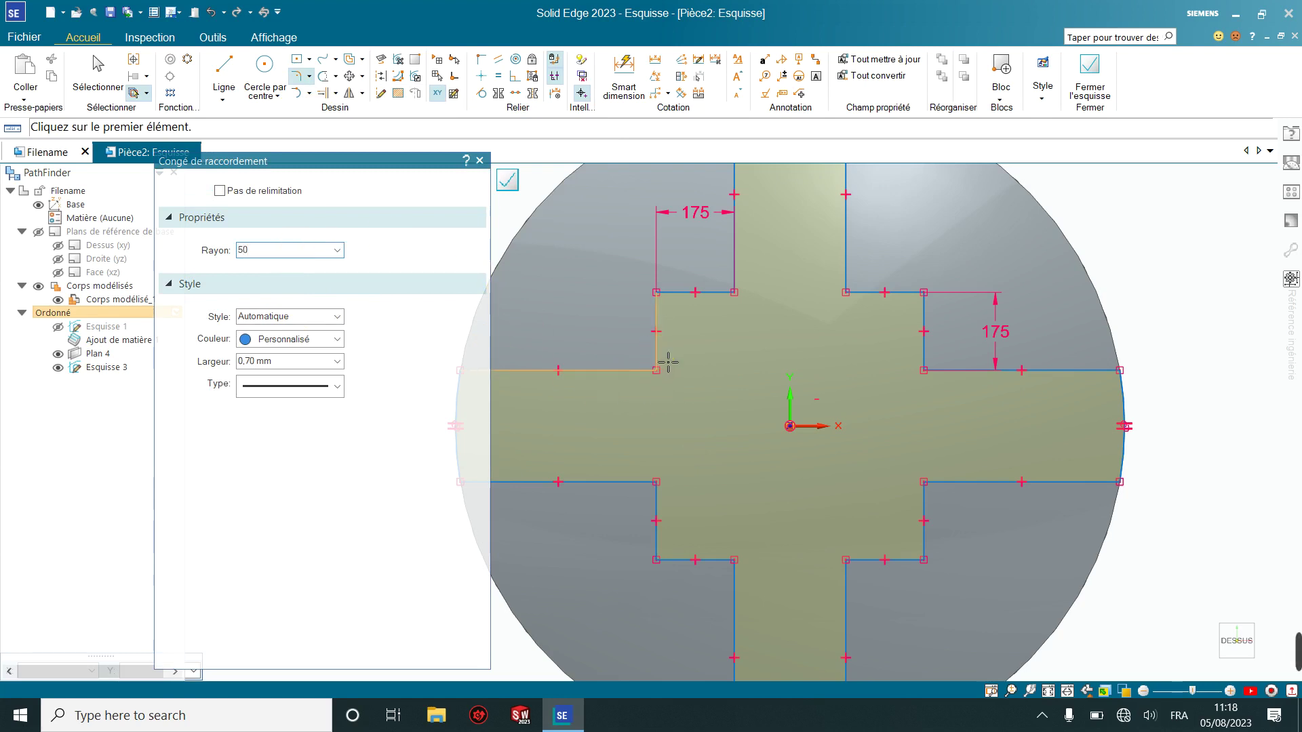
click(653, 383)
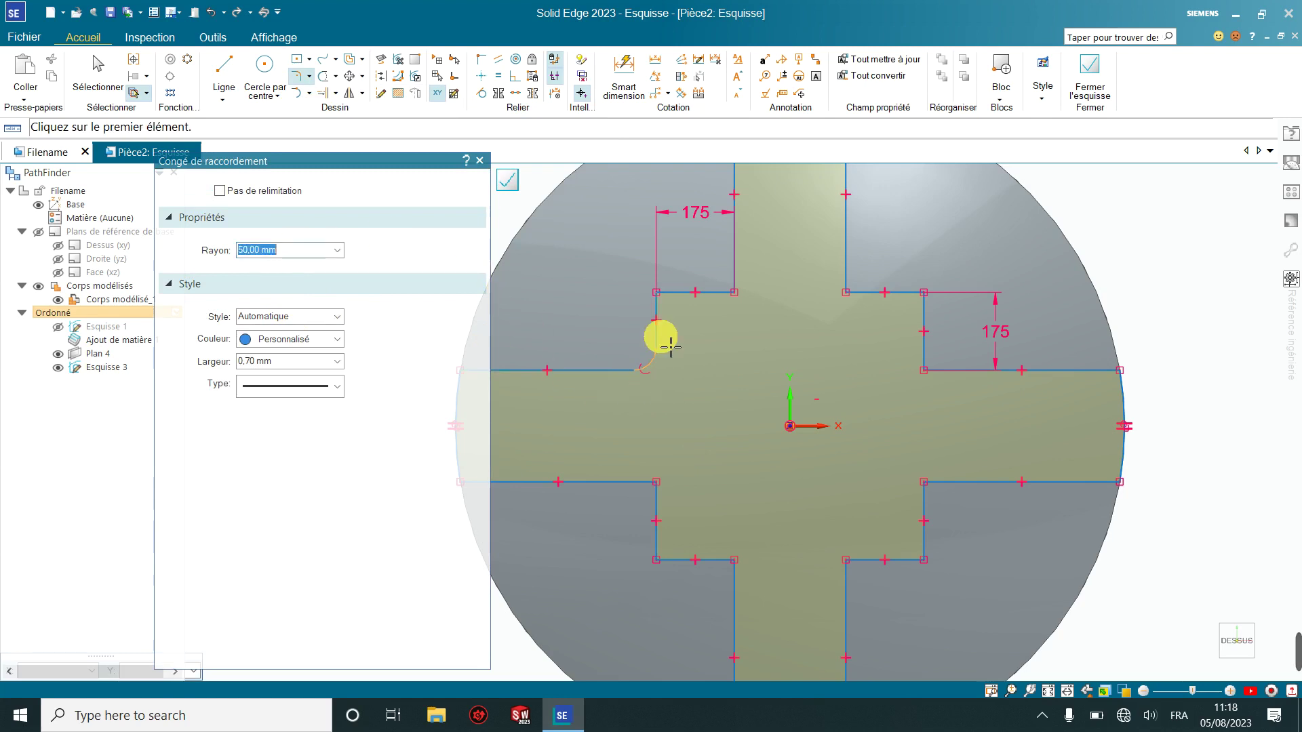
click(687, 306)
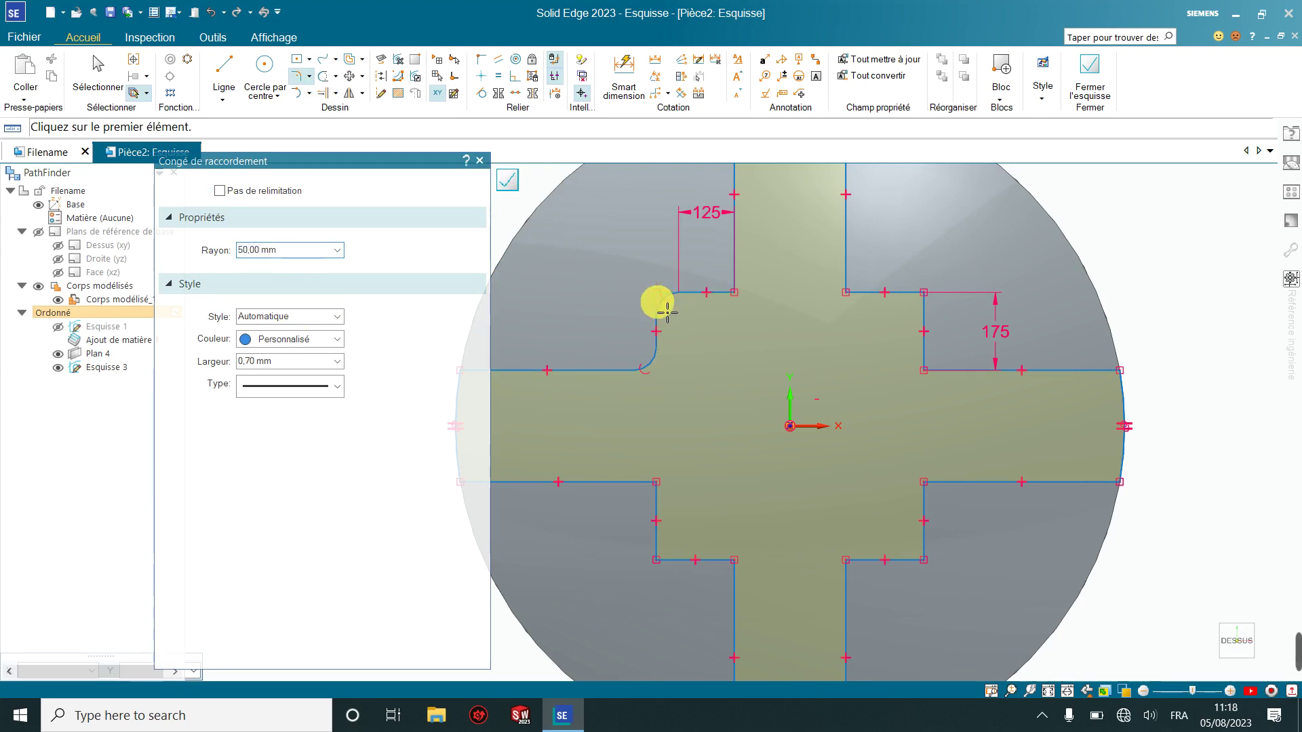
click(743, 278)
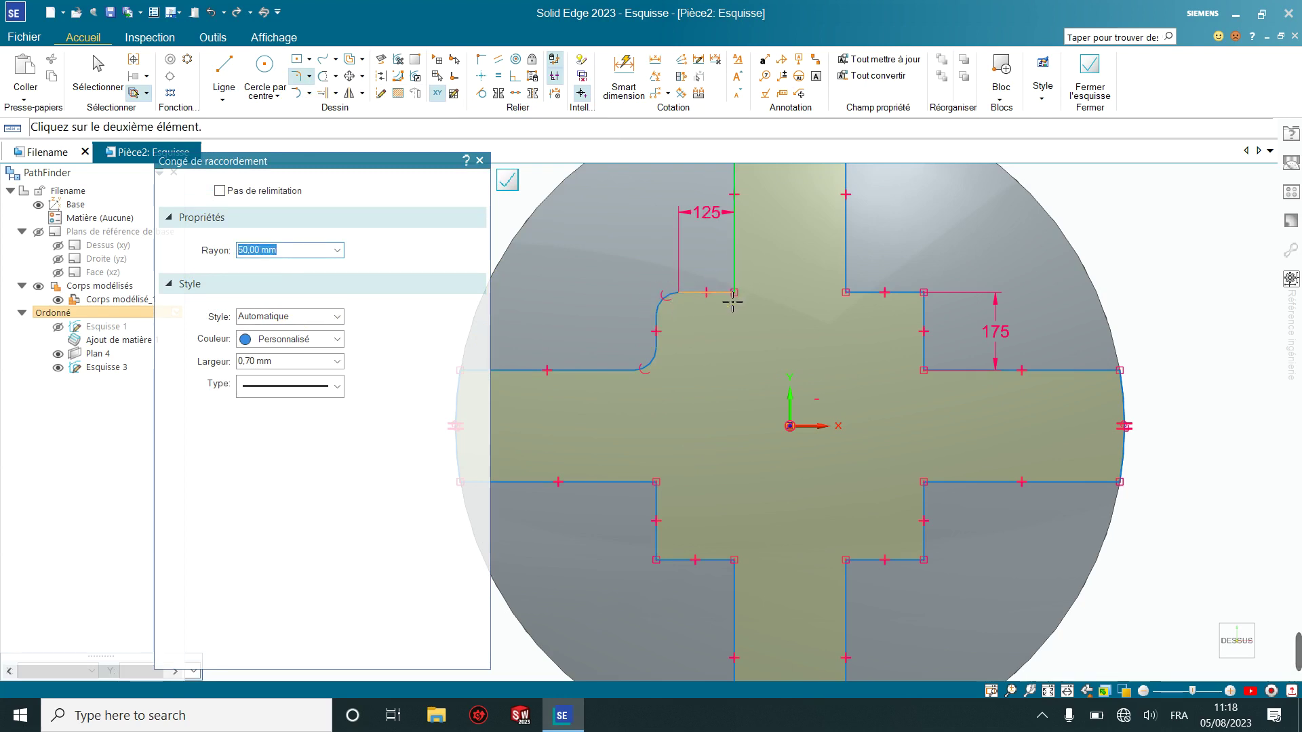
click(732, 301)
click(855, 284)
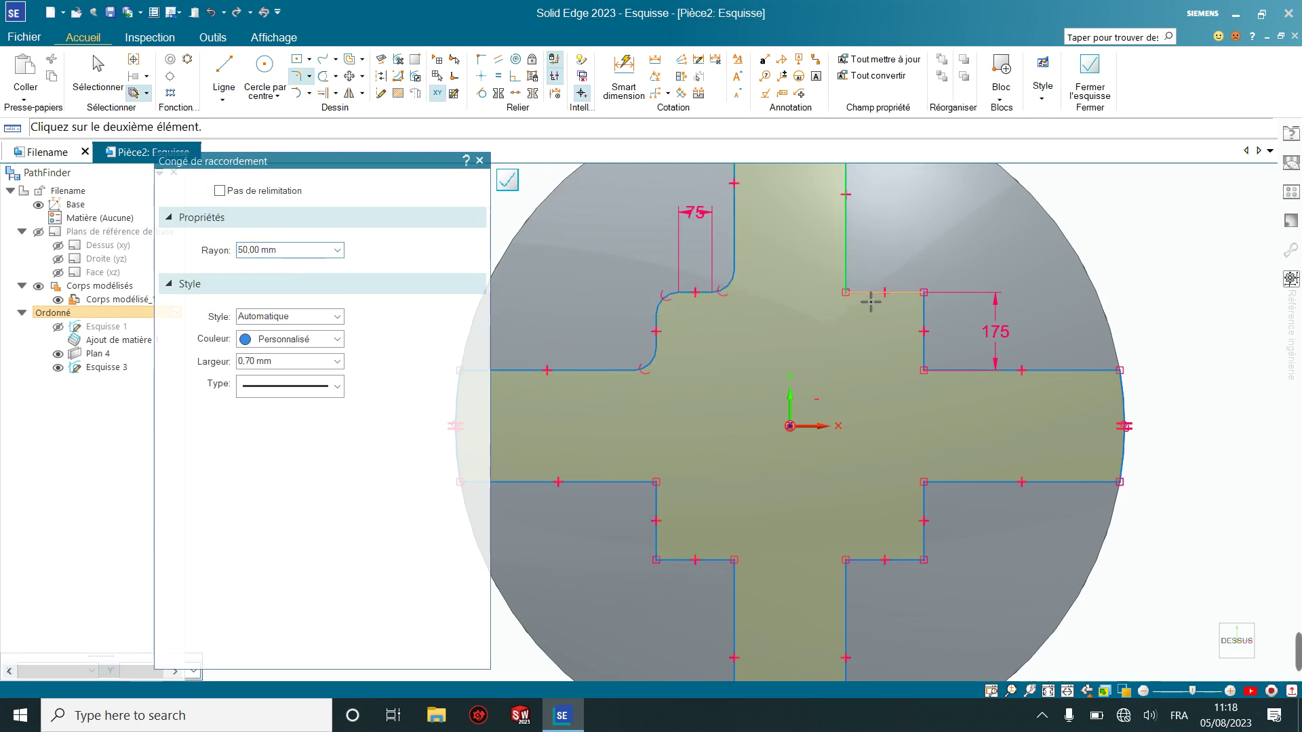
click(931, 317)
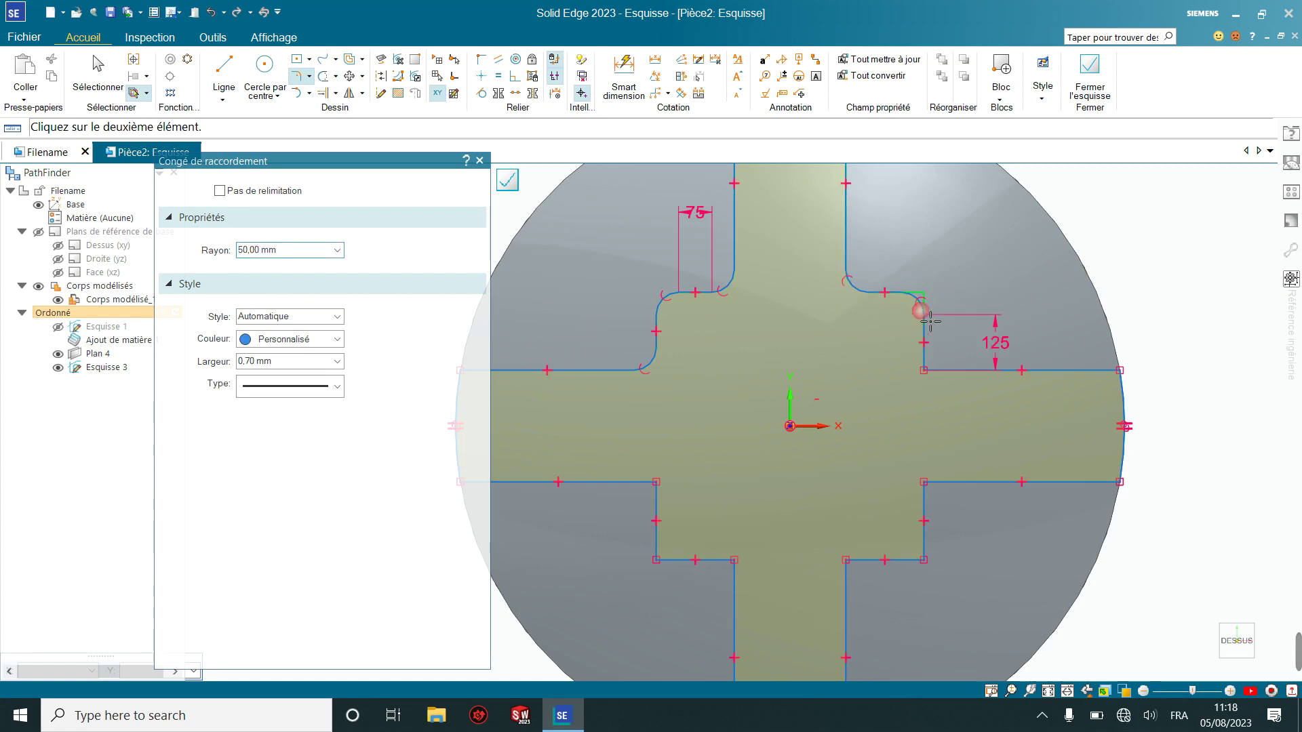
Round the right, bottom and lower-left corners with 50 mm fillets and close the sketch
click(948, 380)
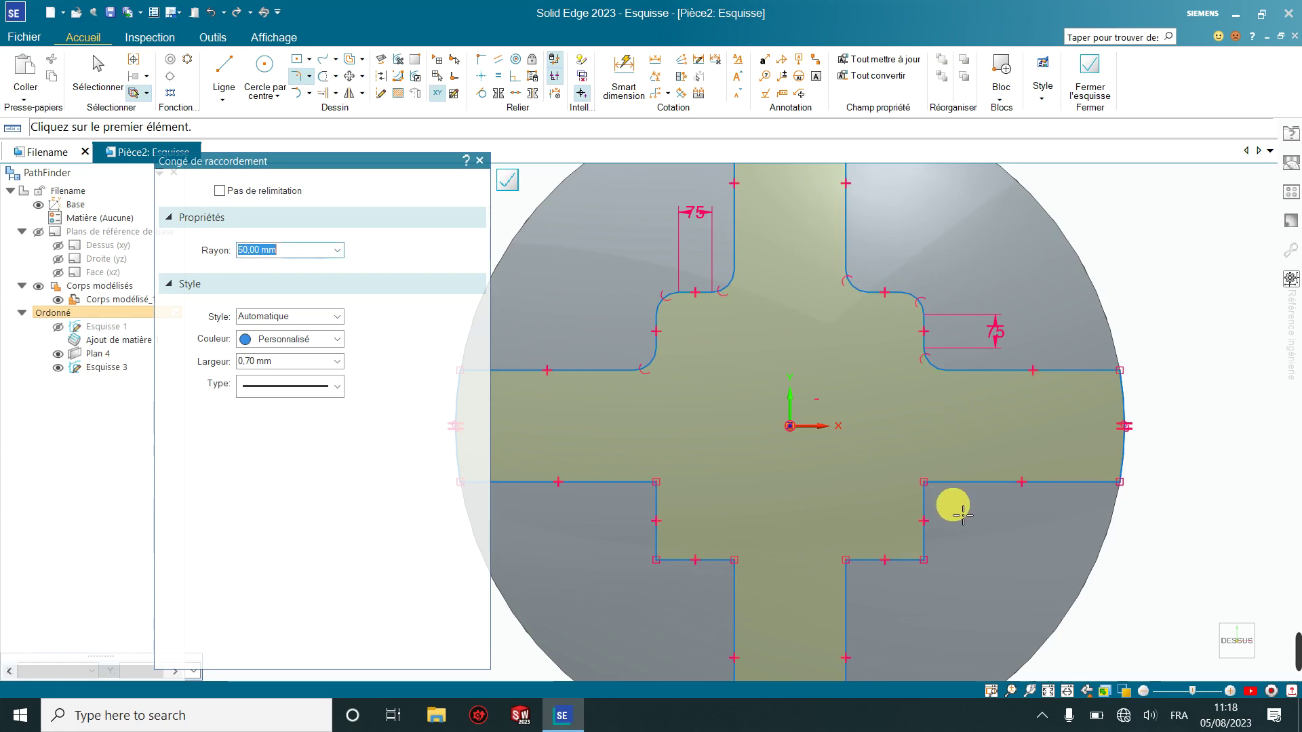
click(953, 490)
click(930, 558)
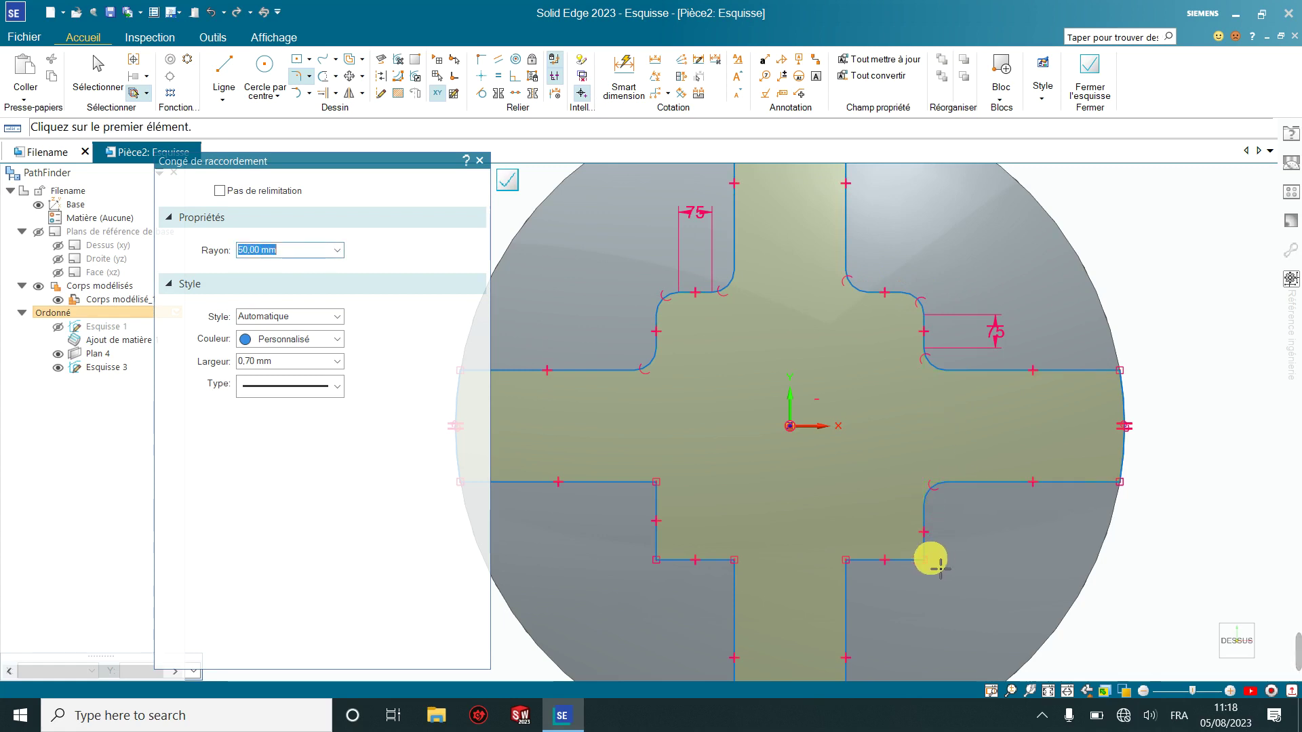
click(927, 564)
click(916, 572)
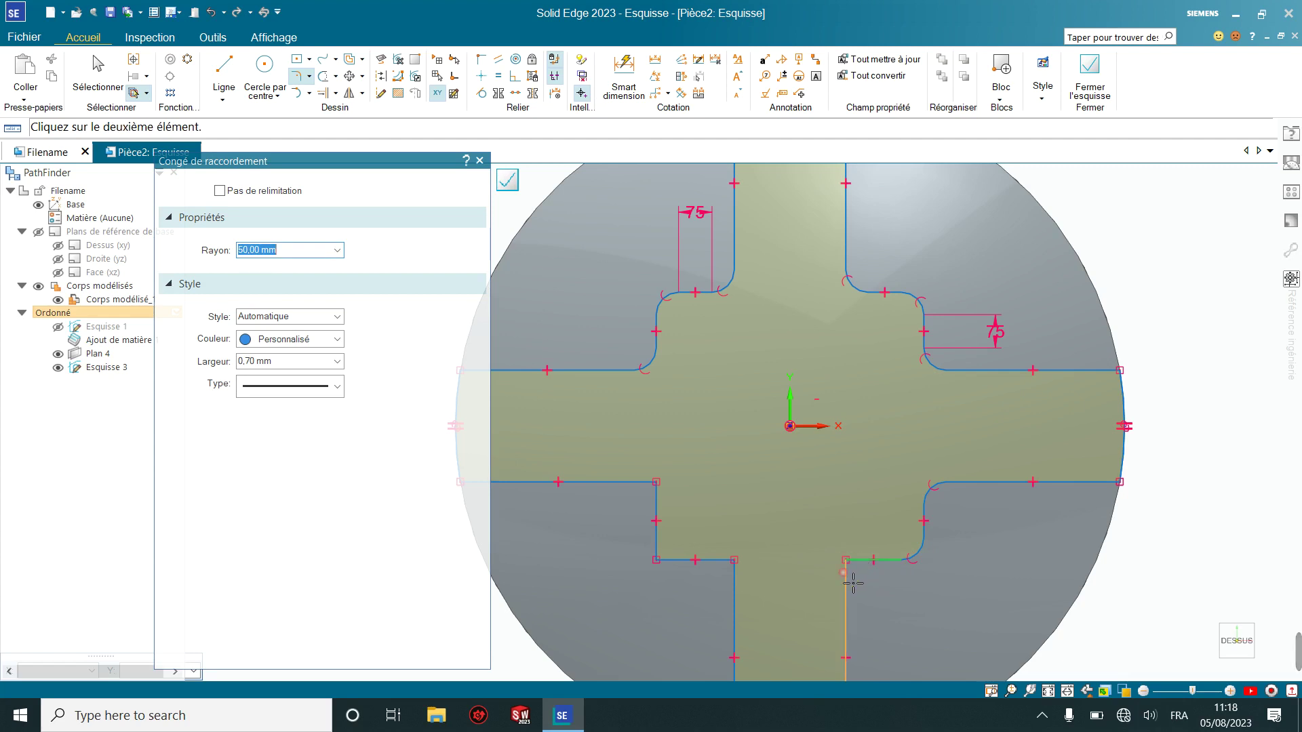
click(747, 582)
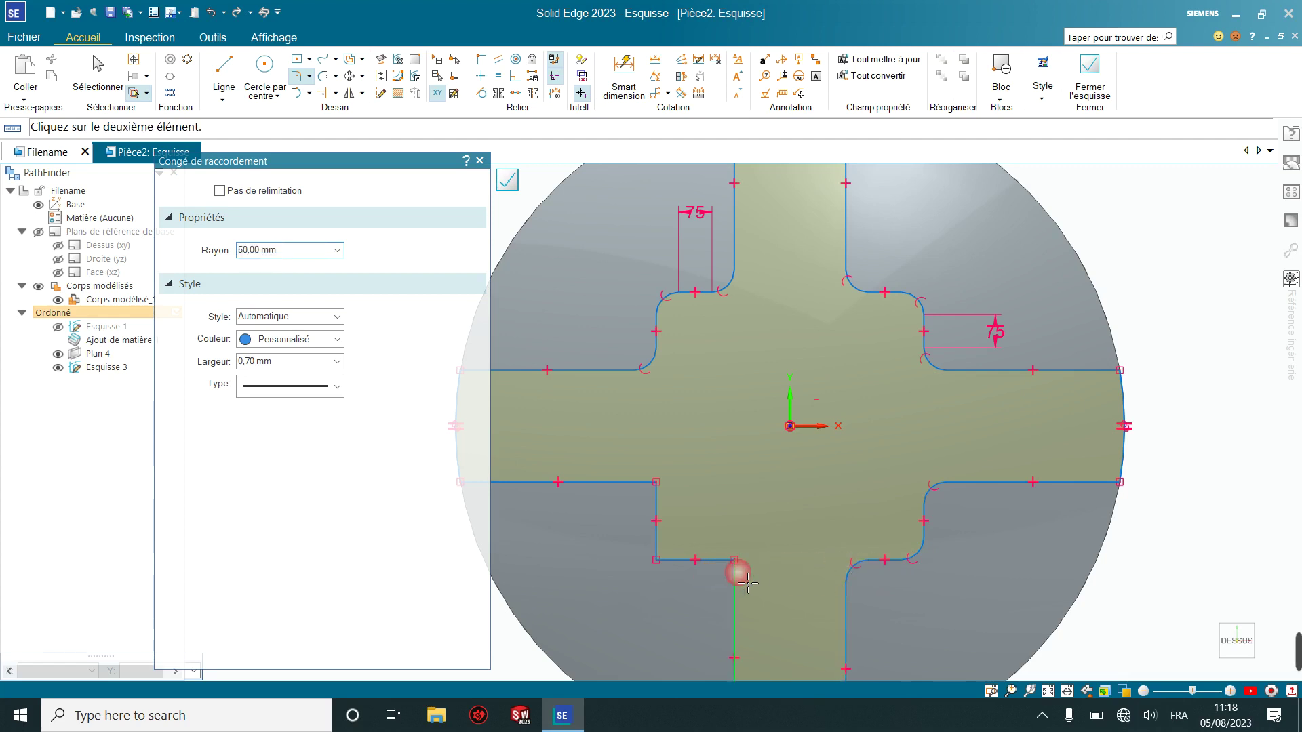
click(735, 571)
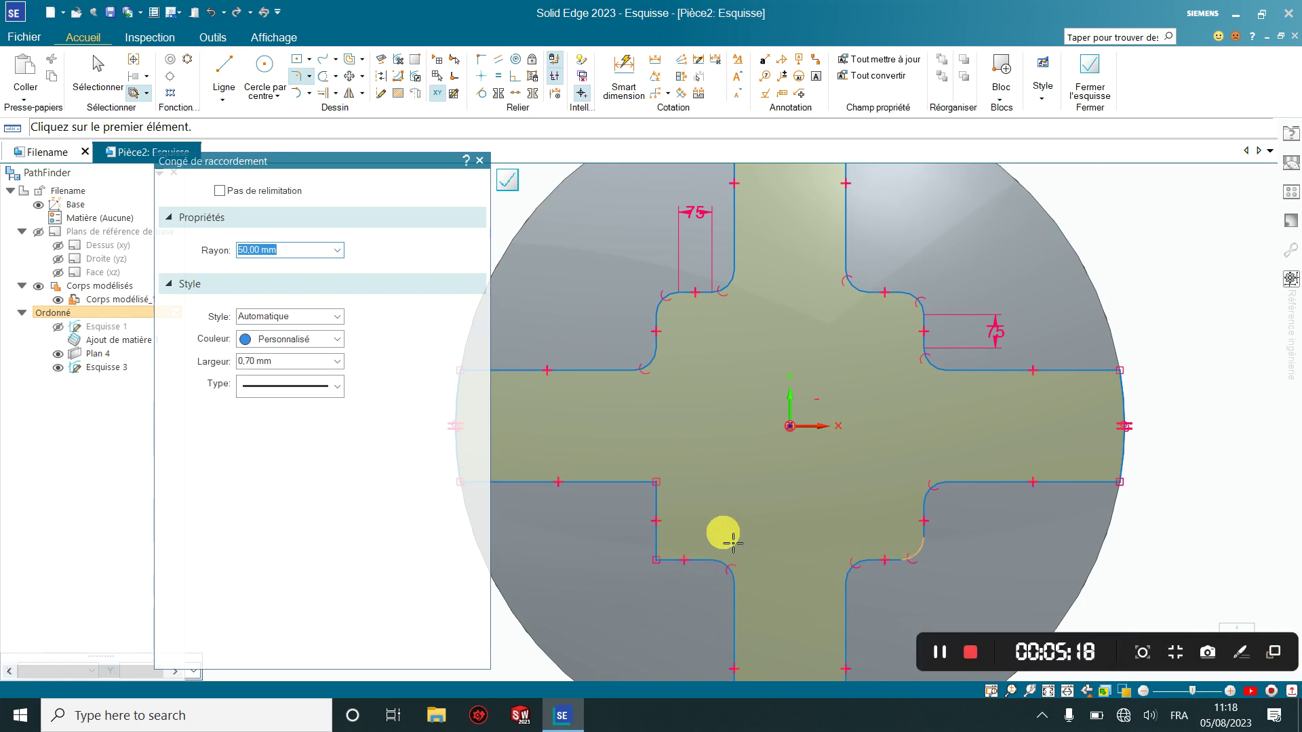
click(663, 562)
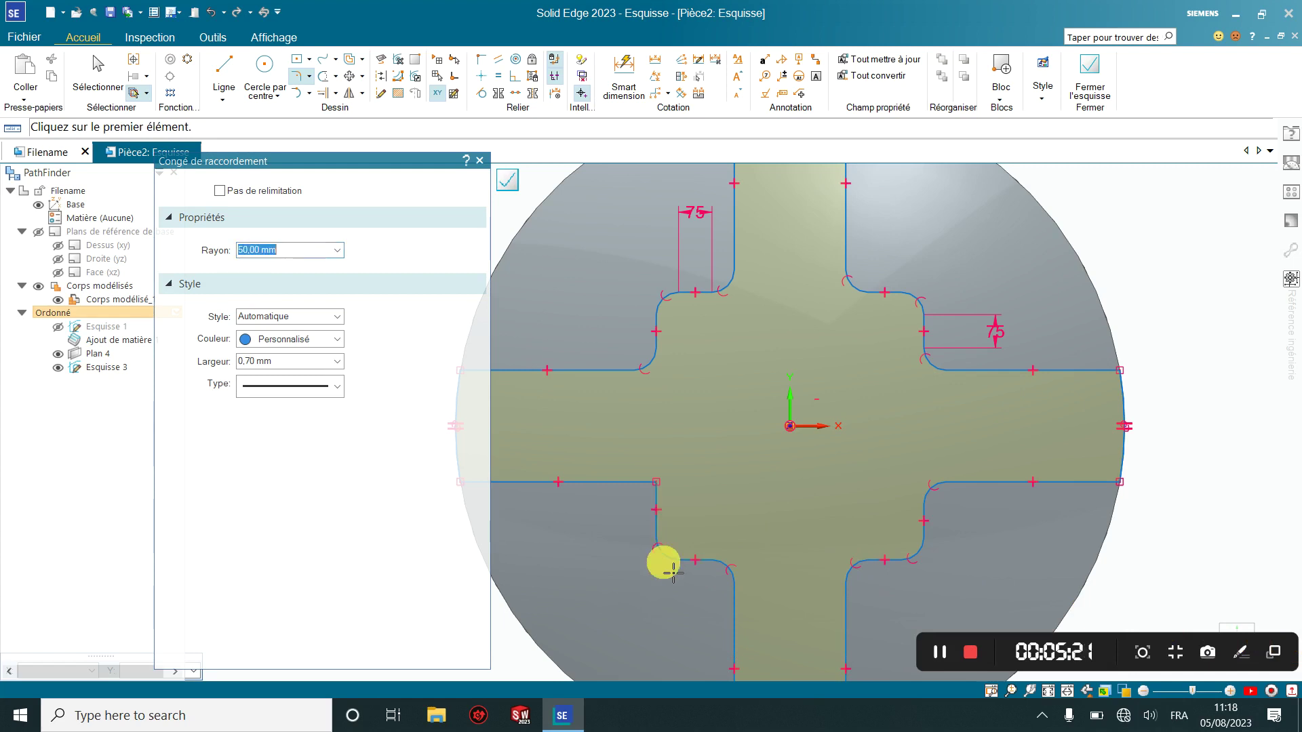
click(655, 495)
click(645, 483)
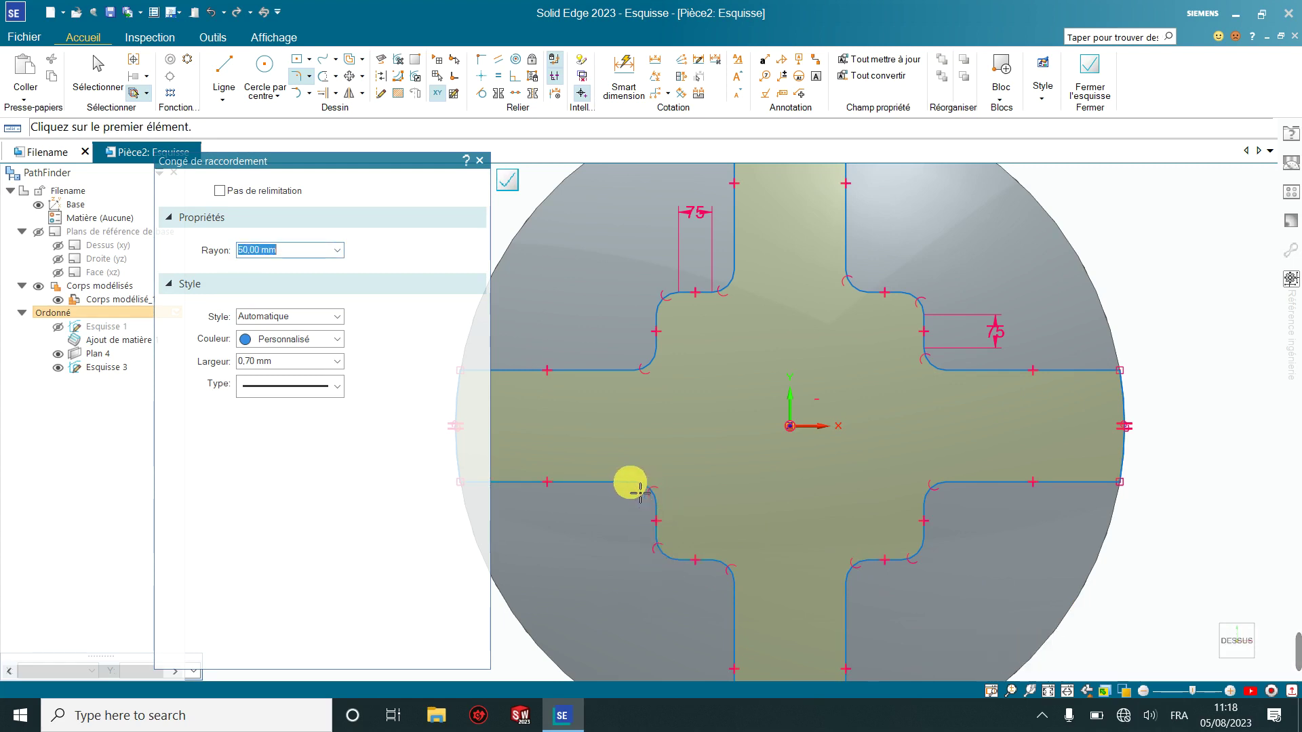
click(510, 183)
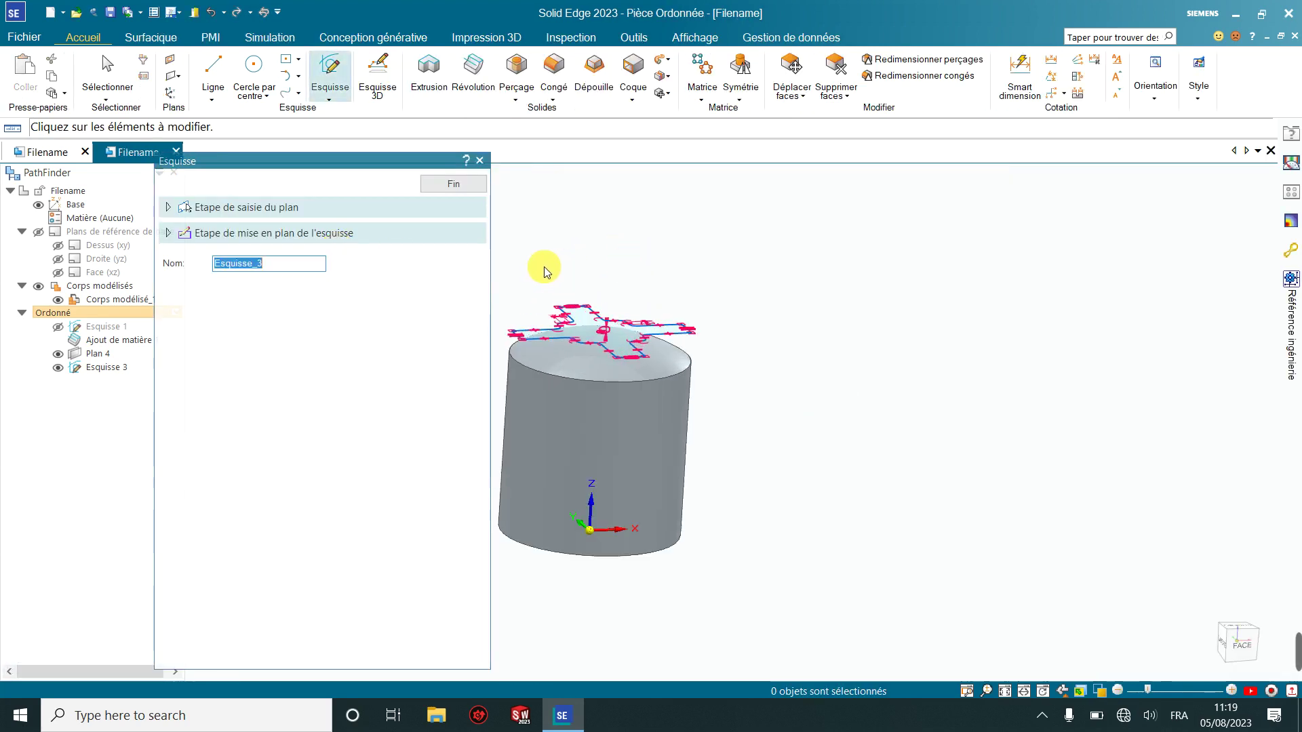
Extrude the Esquisse 3 cross outline to the next face, forming a cross rib on the dome
click(423, 77)
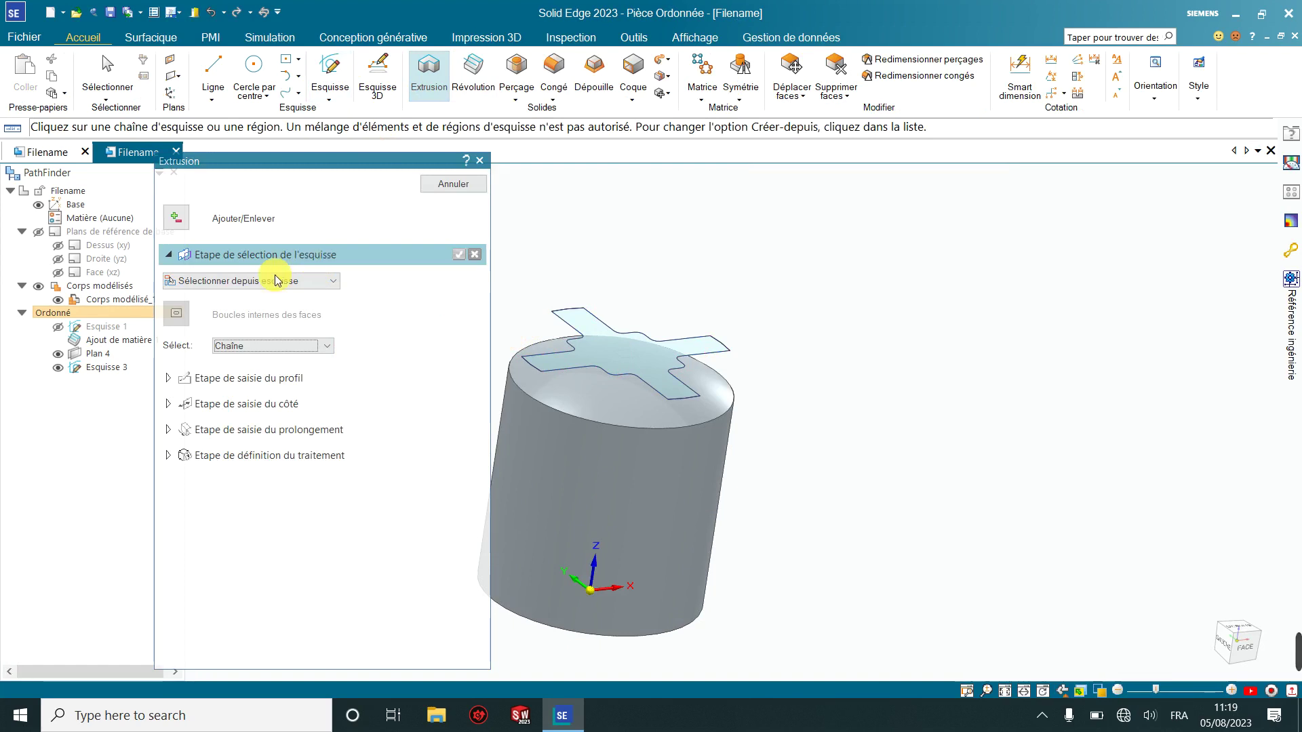
click(130, 370)
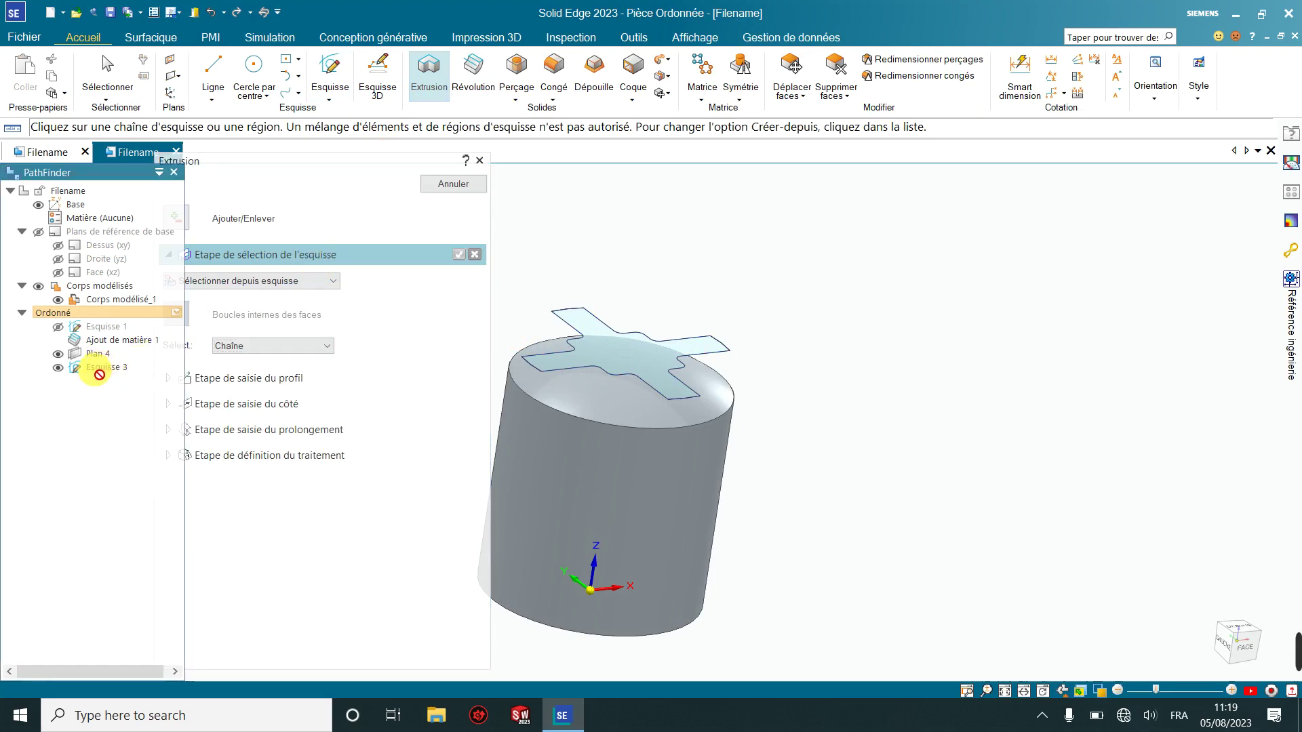
click(553, 373)
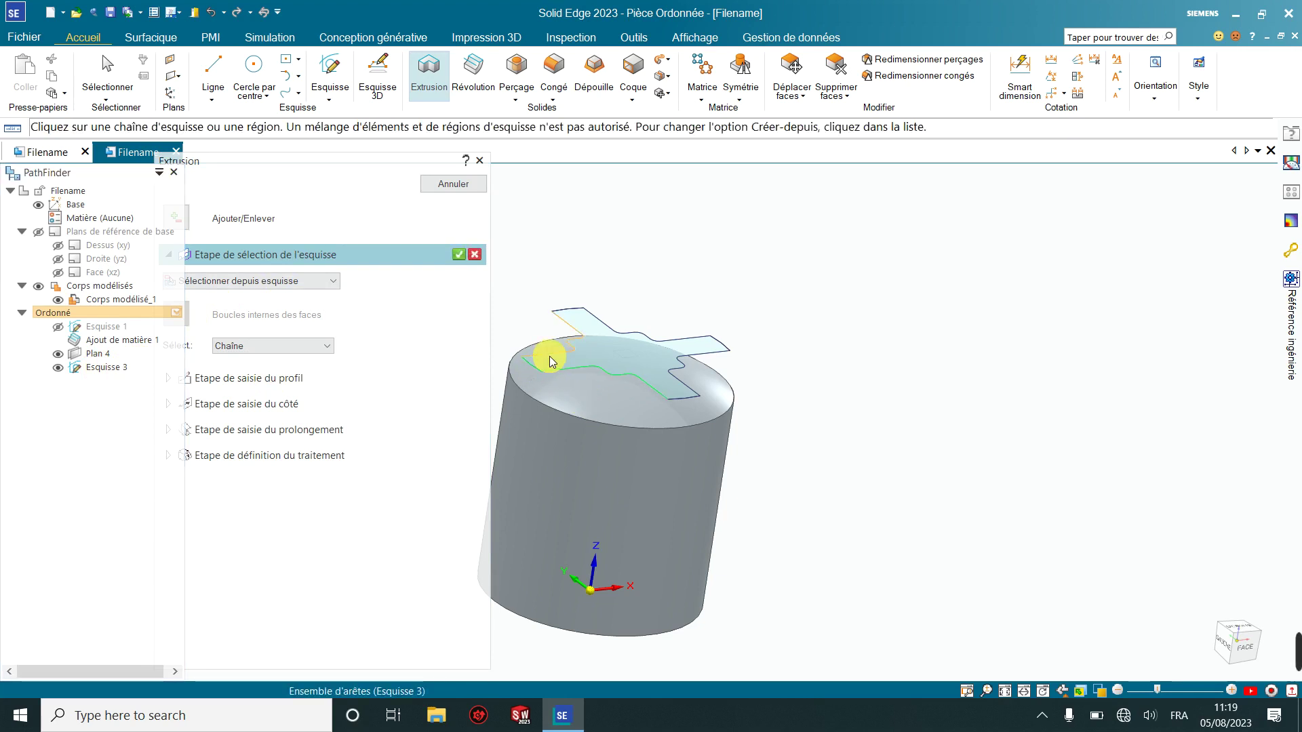
click(549, 356)
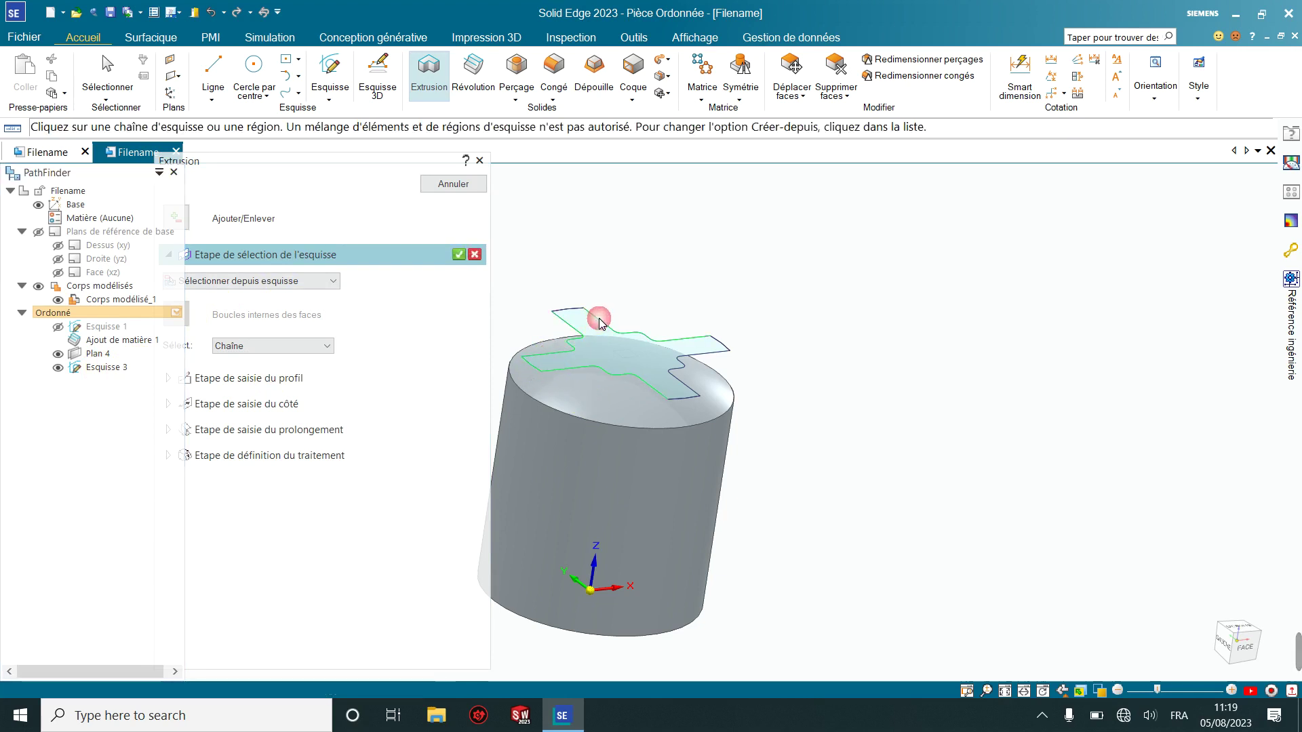
click(723, 350)
click(696, 392)
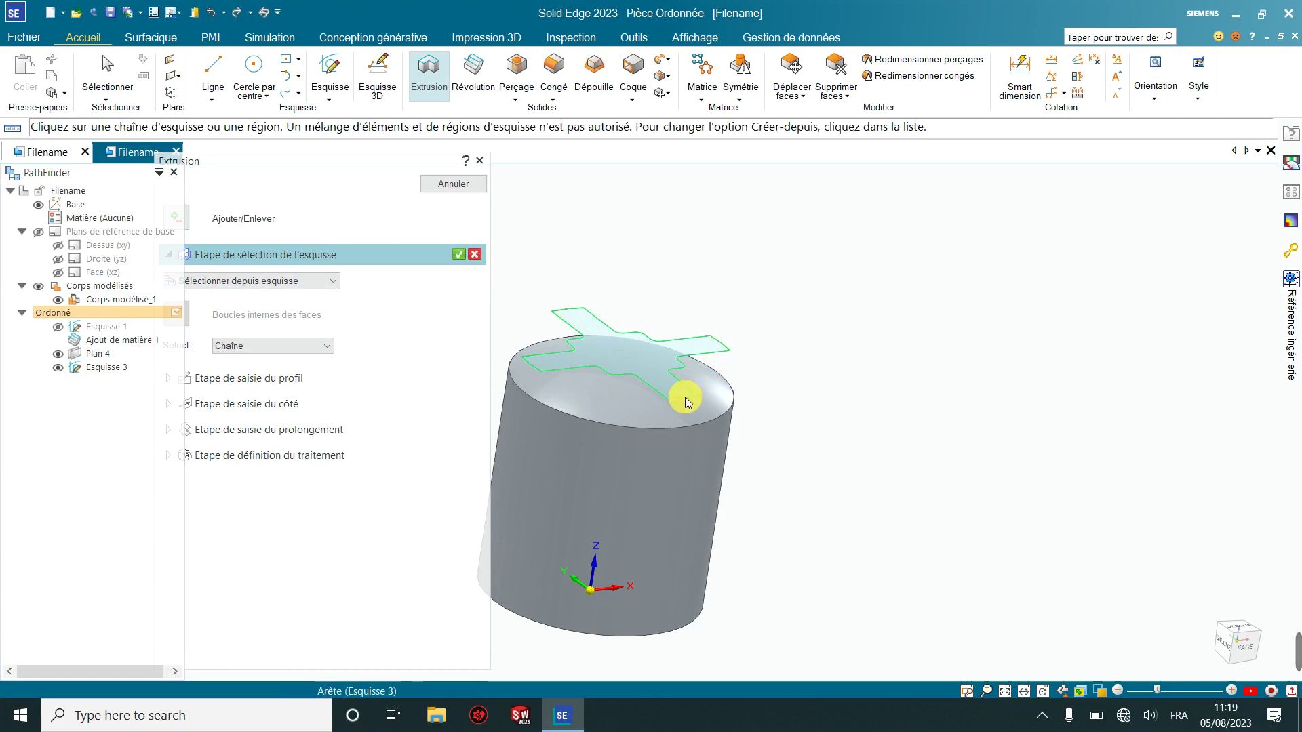
click(459, 254)
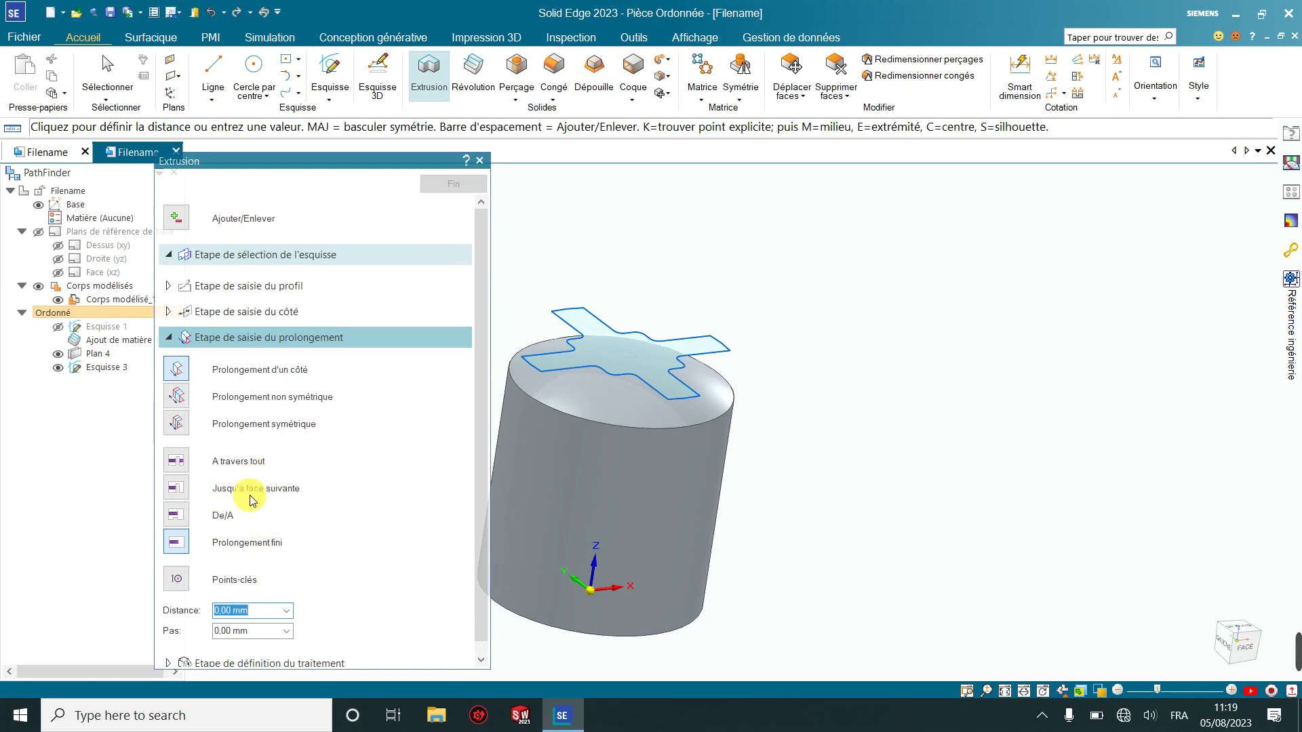
click(178, 490)
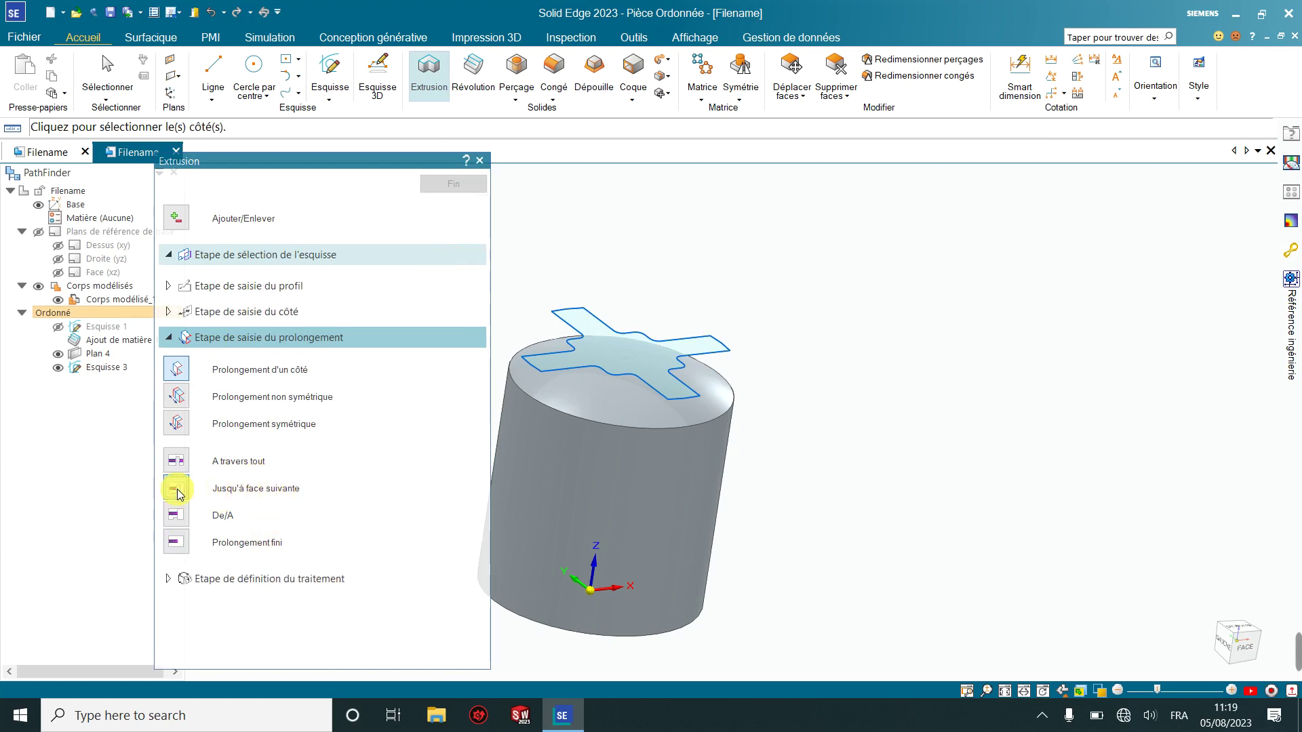
click(607, 406)
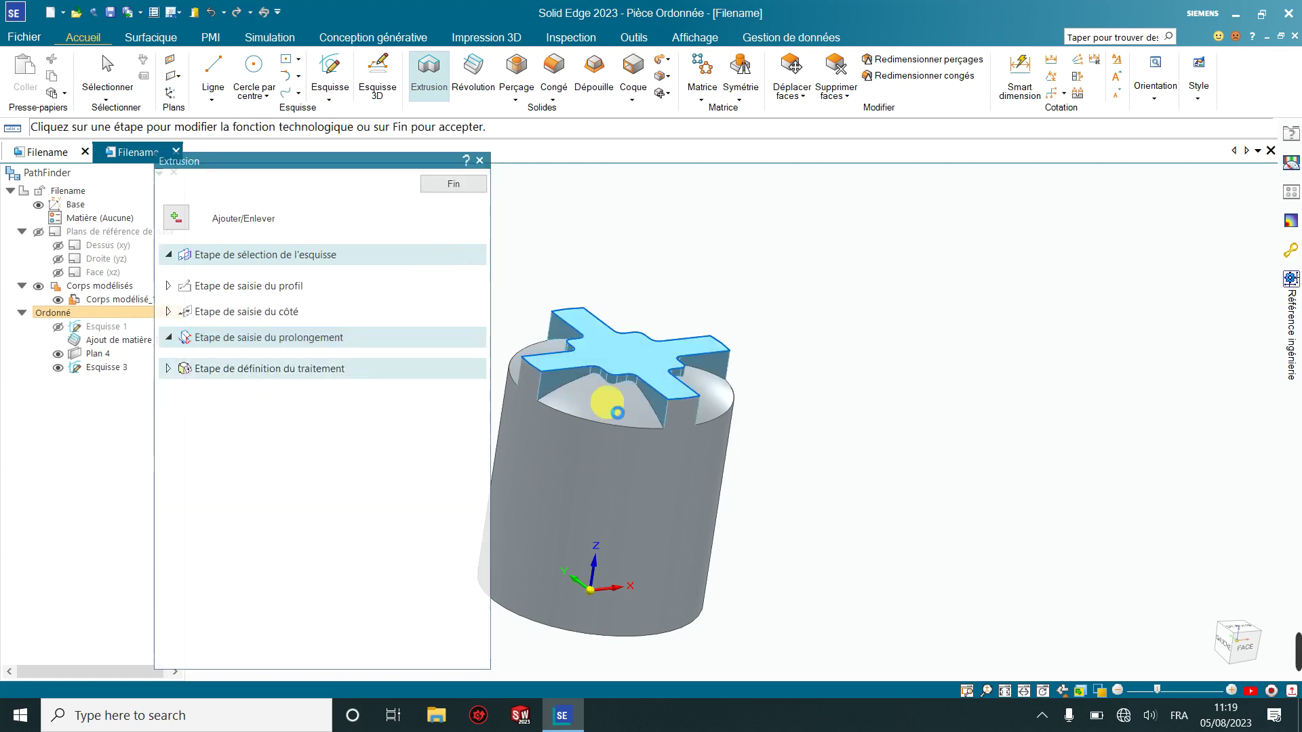
click(480, 161)
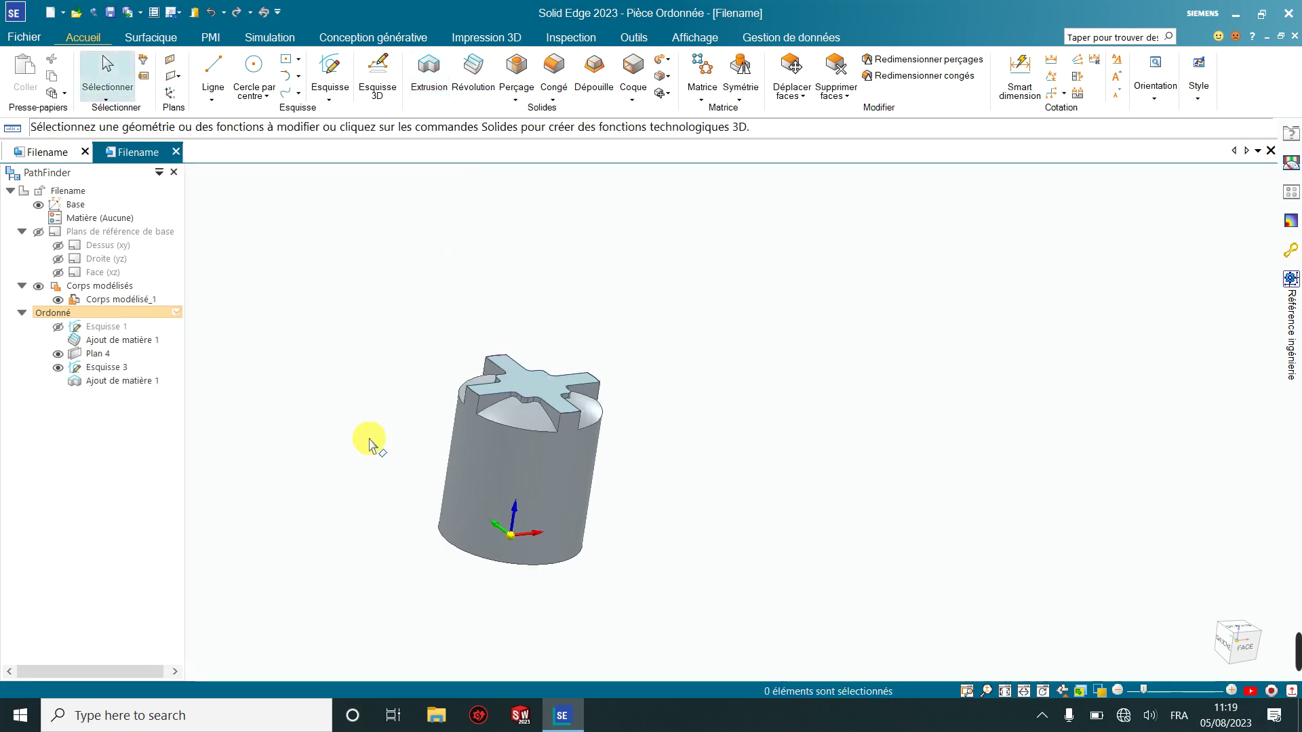
middle_drag(343, 494, 409, 530)
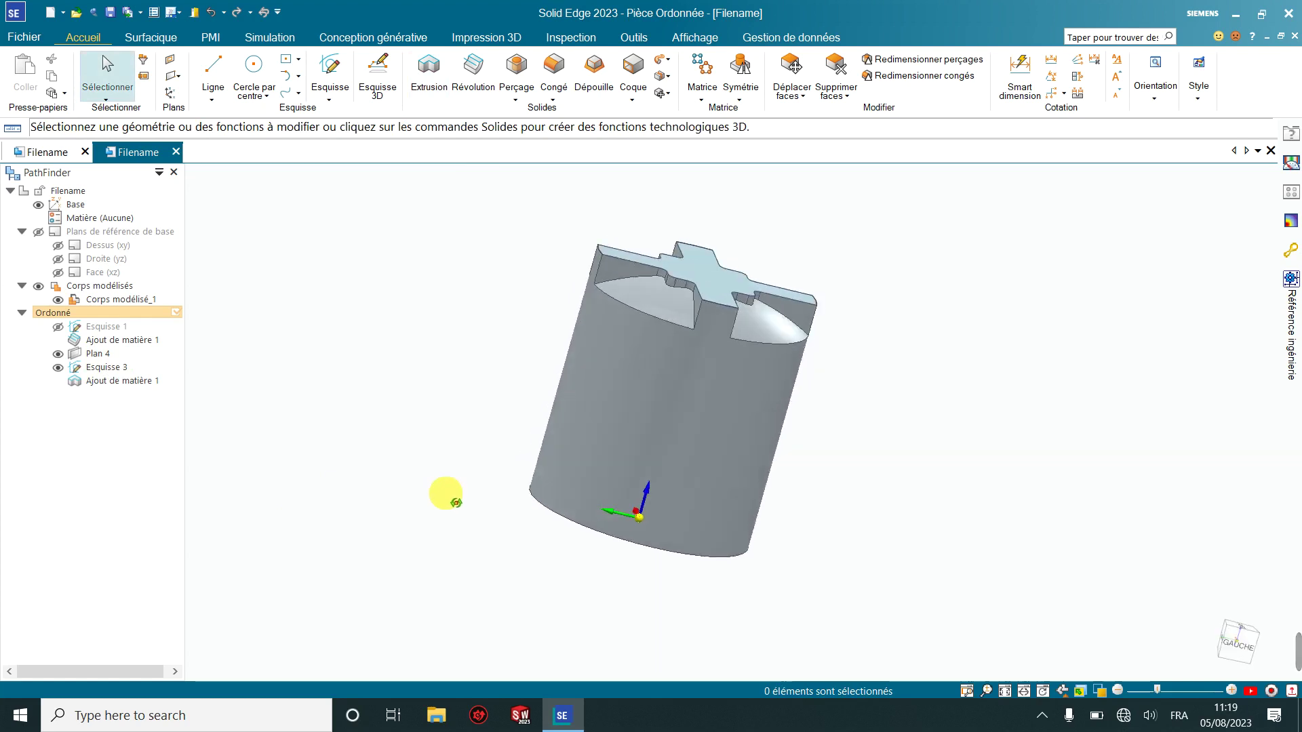
scroll(1003, 262, up, 2)
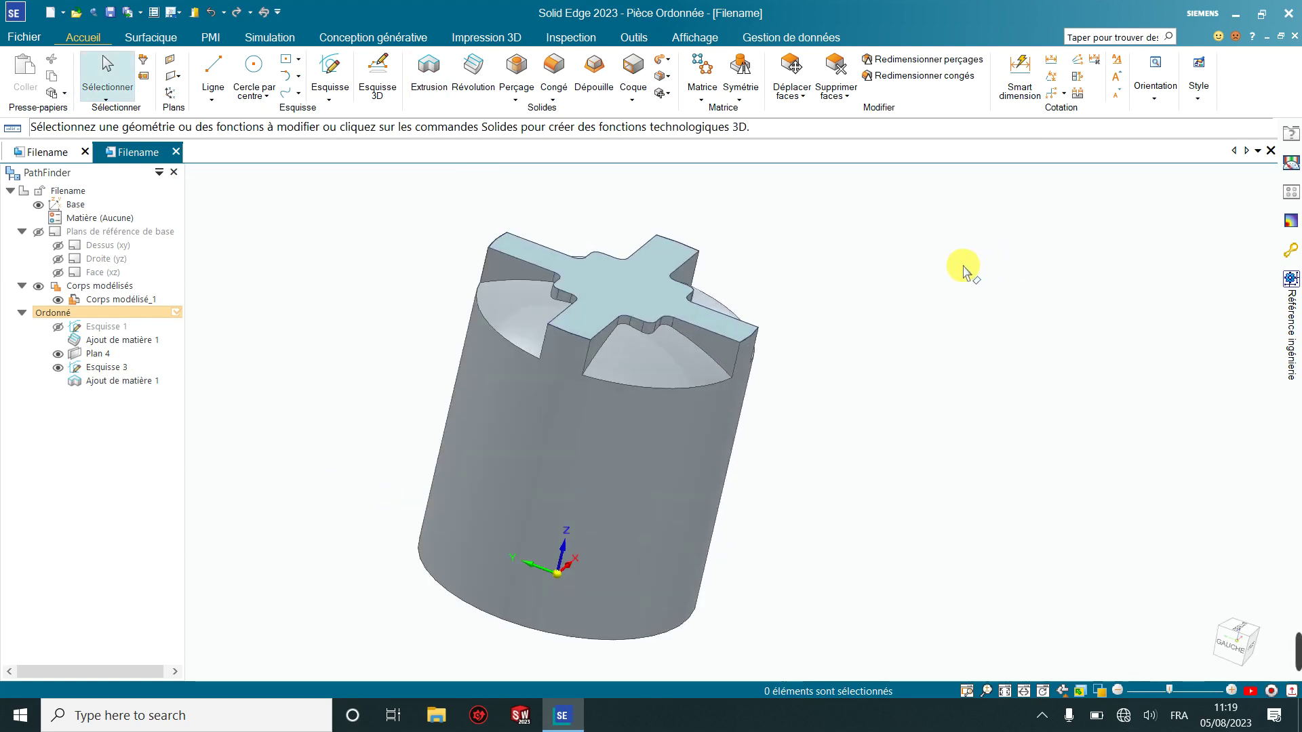
Start a sketch on Plan 4 and draw a circle centred on the origin
click(331, 70)
click(619, 292)
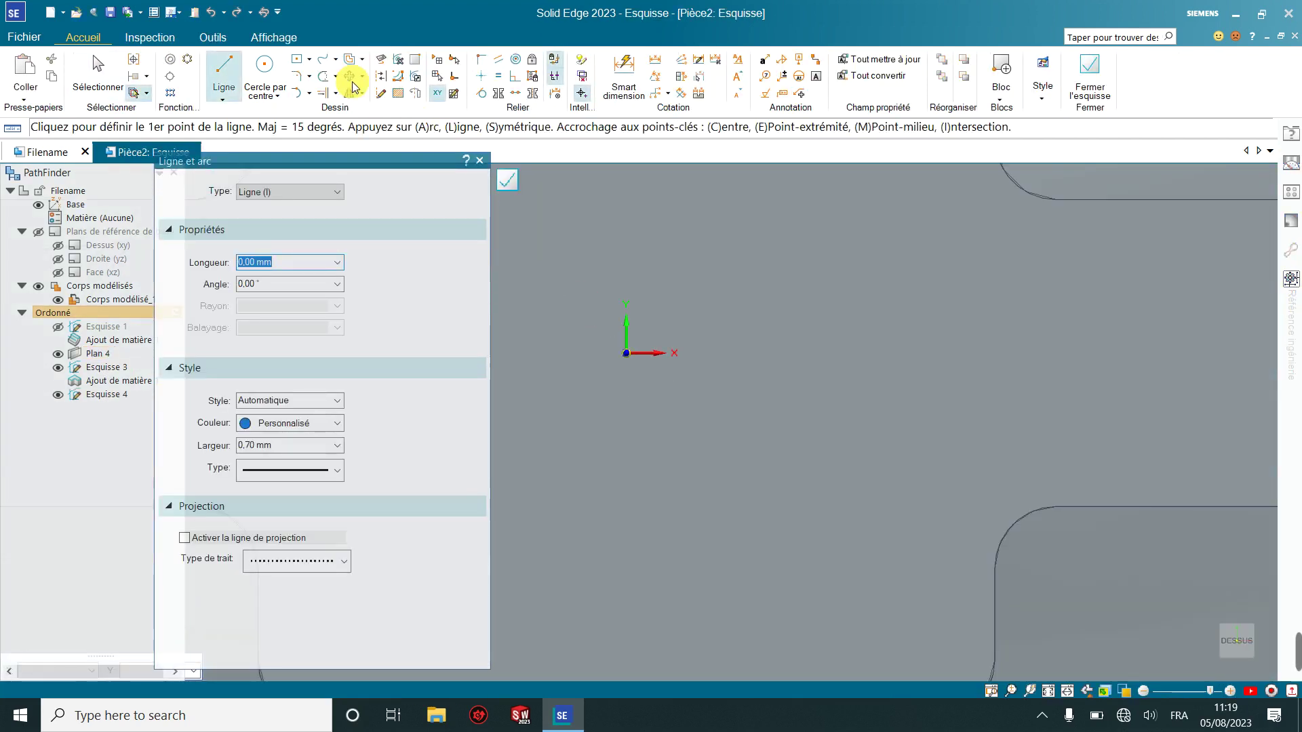
click(263, 65)
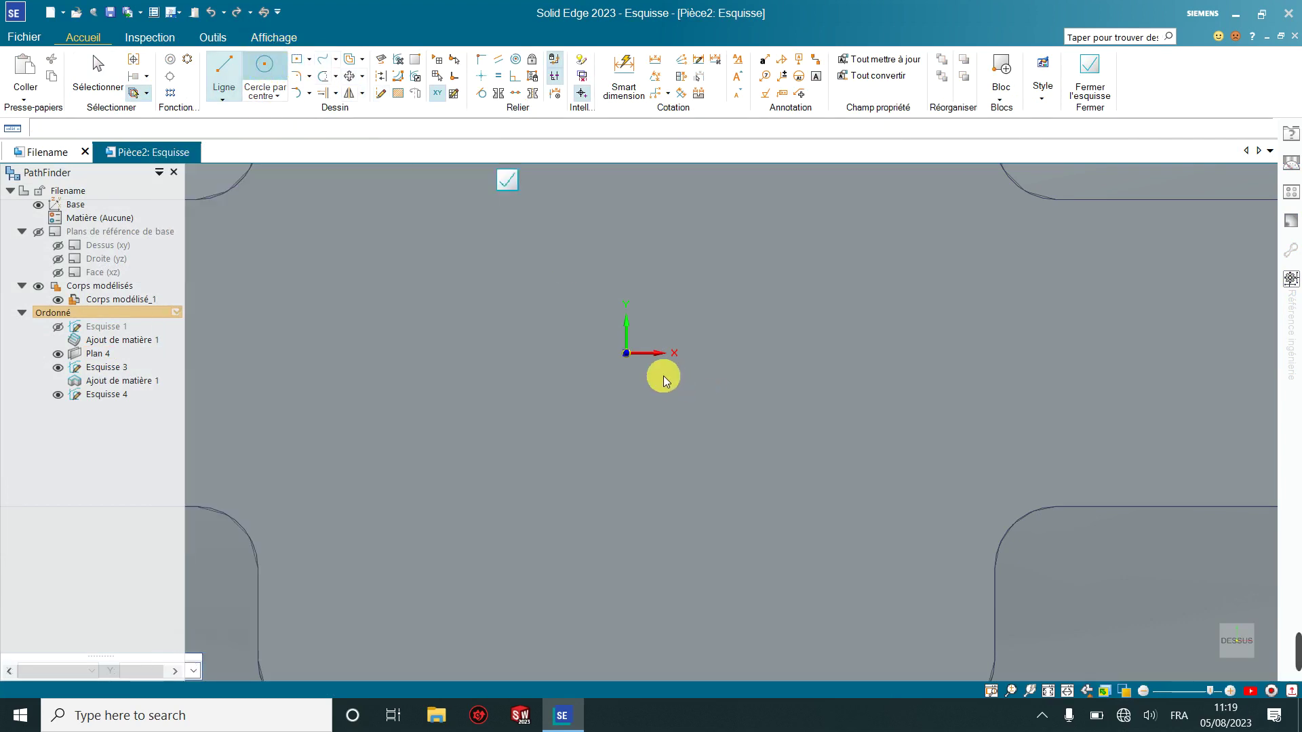
click(627, 353)
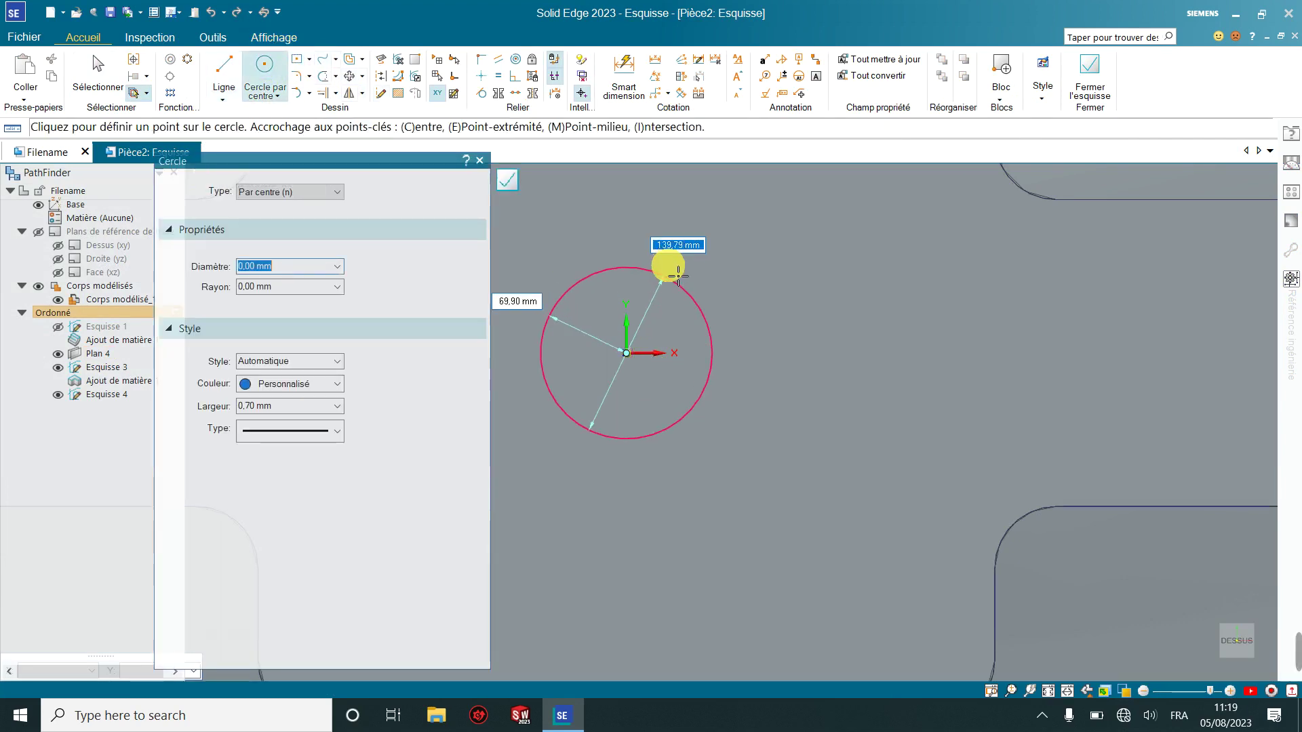
click(676, 264)
scroll(712, 311, down, 3)
scroll(697, 238, down, 3)
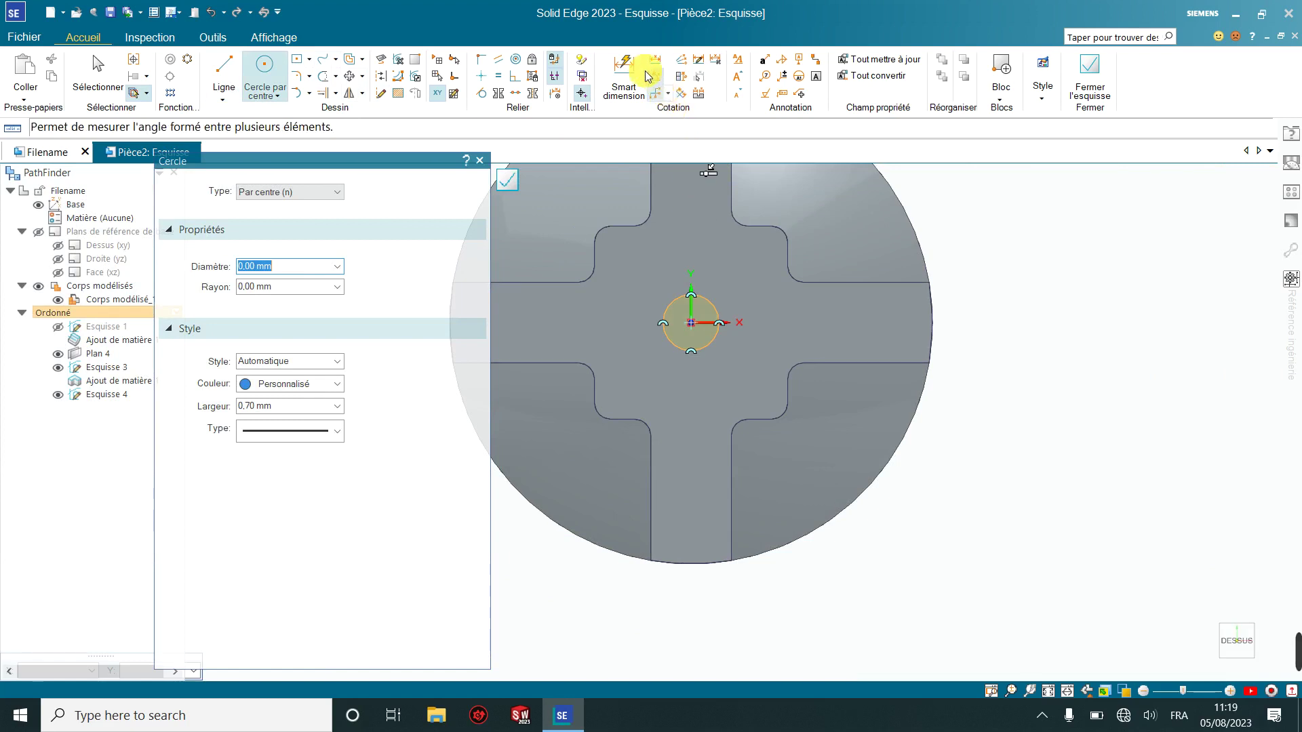
Dimension the circle to 400 mm diameter and close the sketch
click(624, 76)
scroll(719, 265, up, 2)
scroll(715, 268, up, 1)
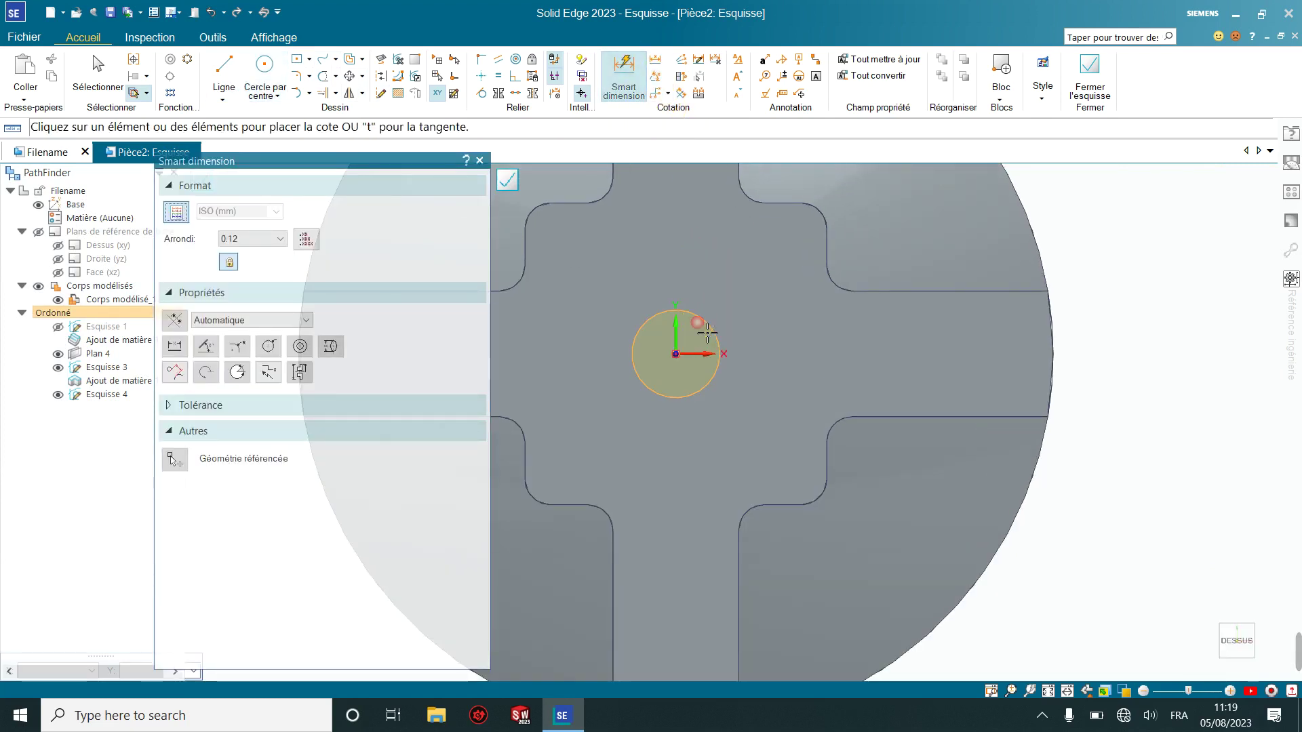
click(707, 332)
click(728, 274)
text(400)
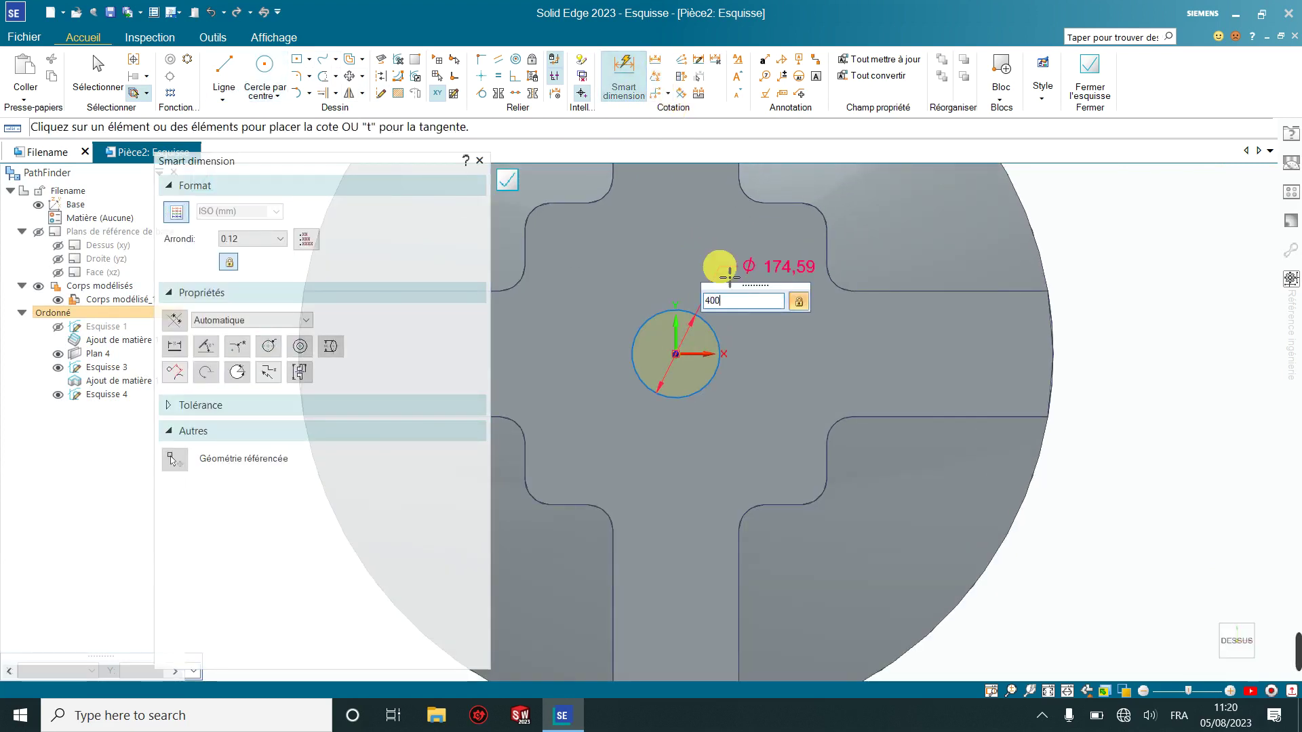
key(Return)
scroll(728, 274, down, 3)
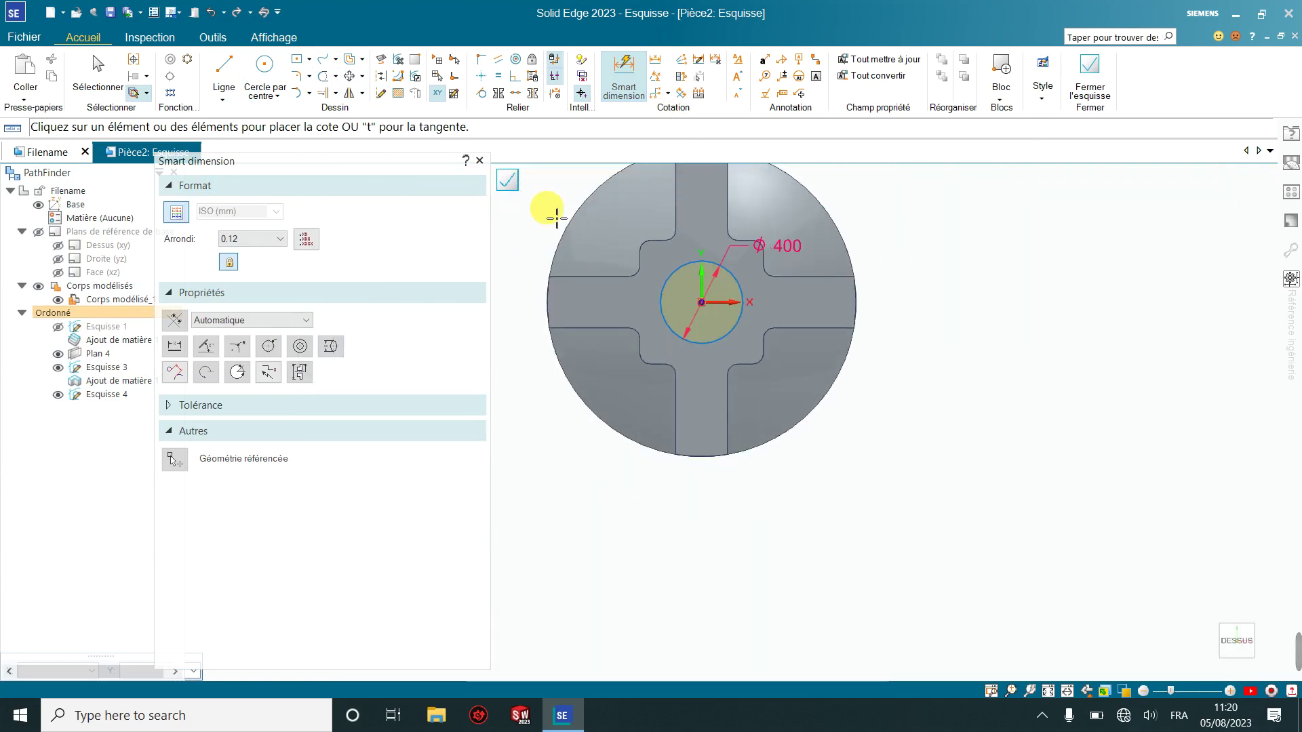
click(508, 186)
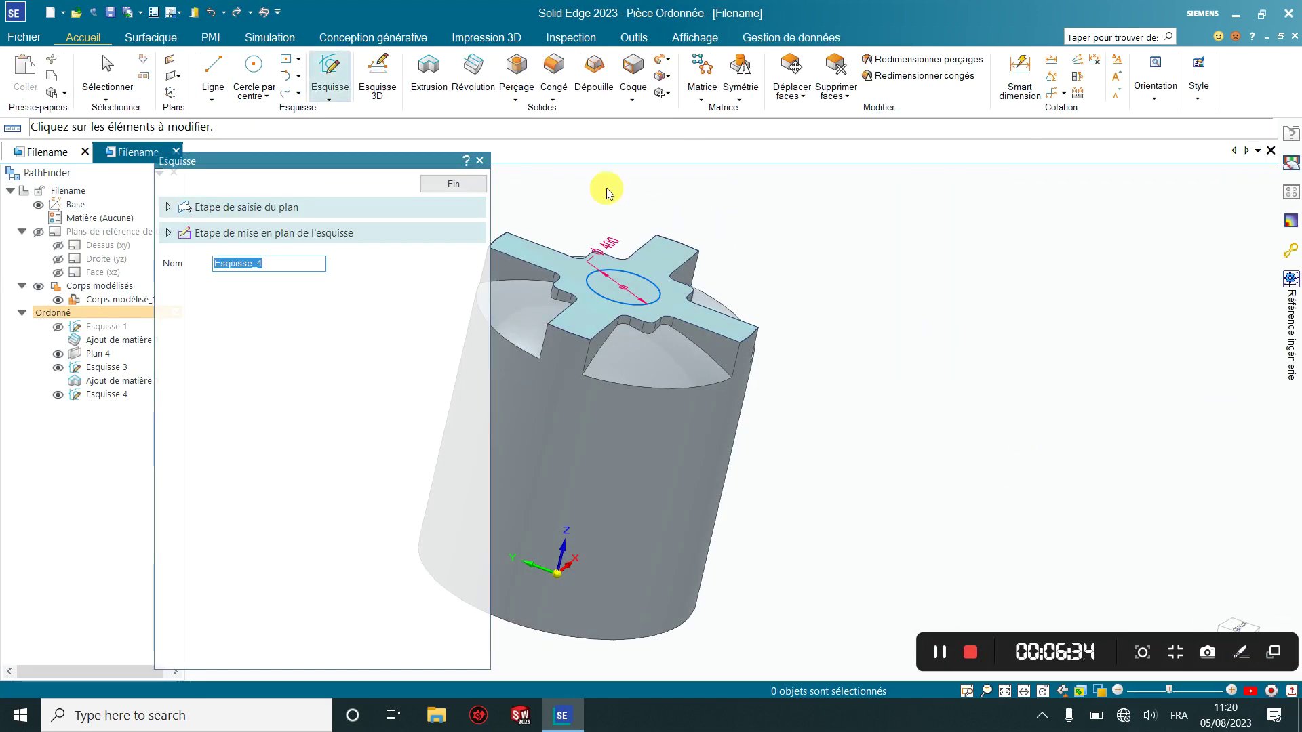
Extrude the 400 mm circle a finite 60 mm upward as Ajout de matière 2
click(431, 82)
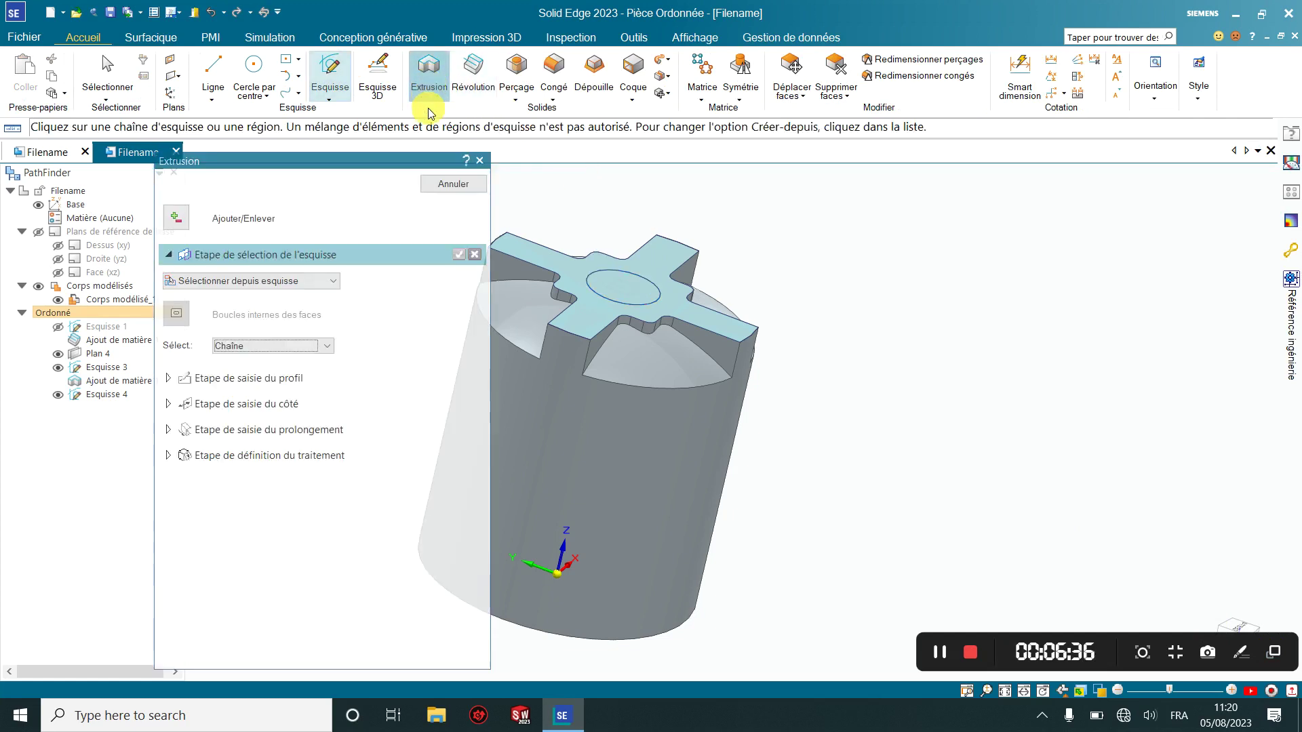
click(641, 280)
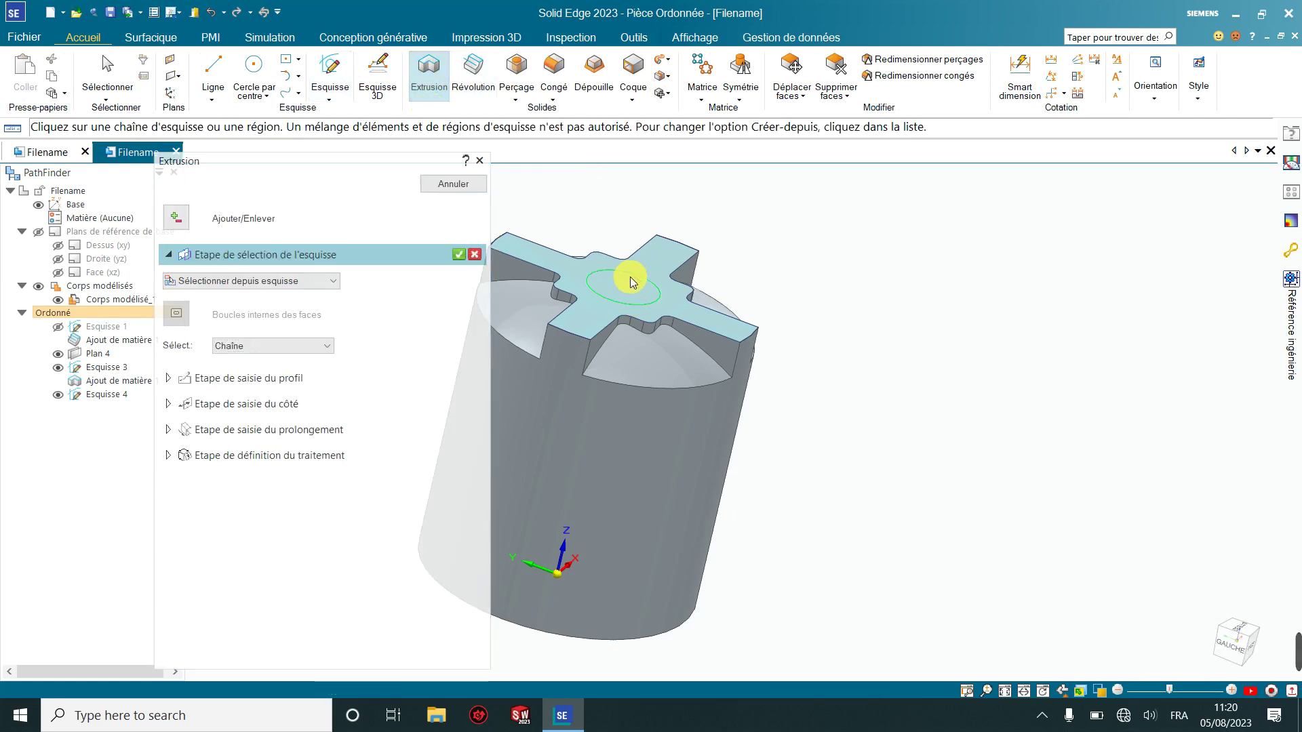
click(461, 258)
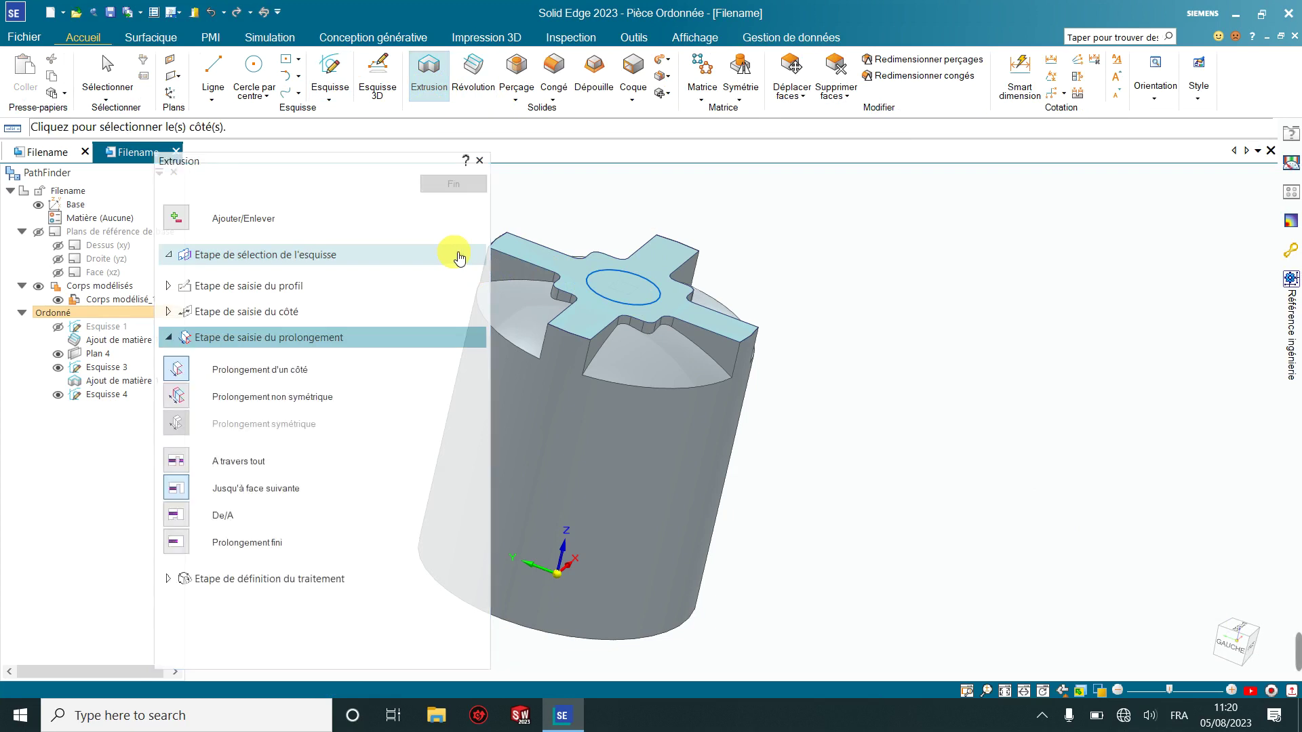
click(181, 547)
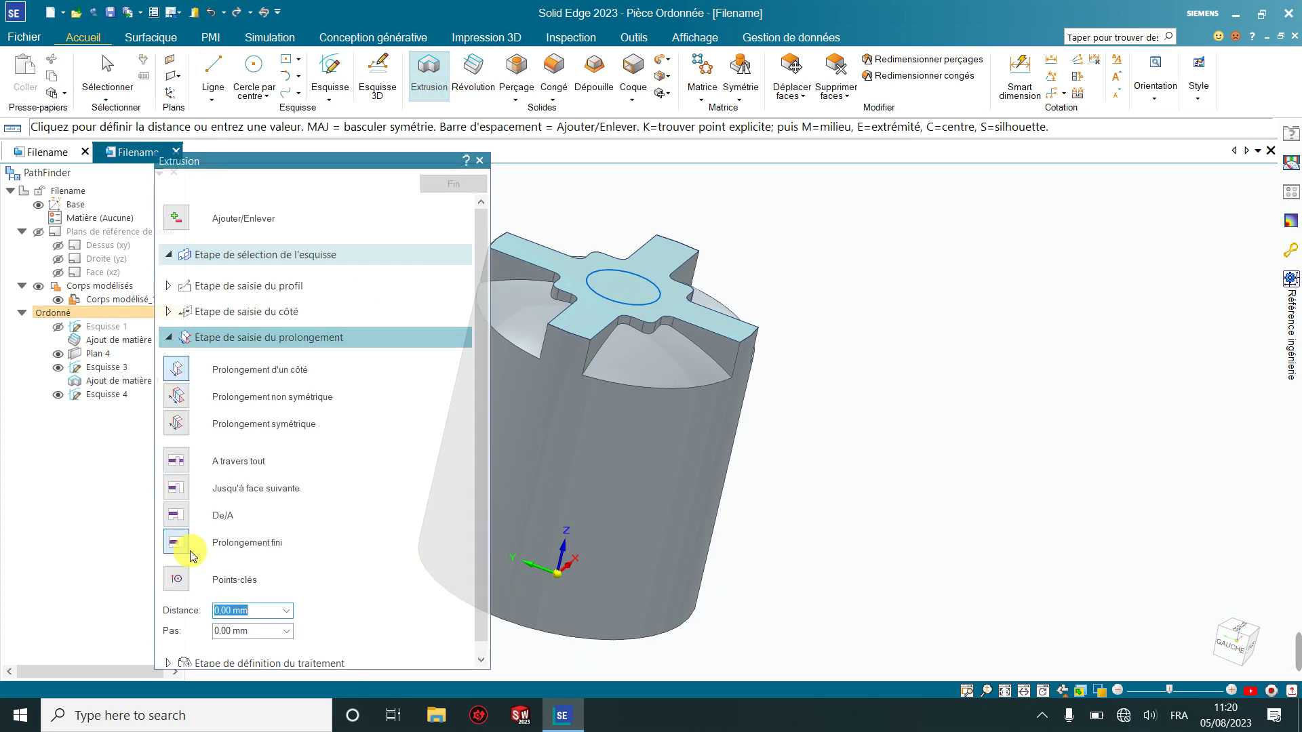
text(60)
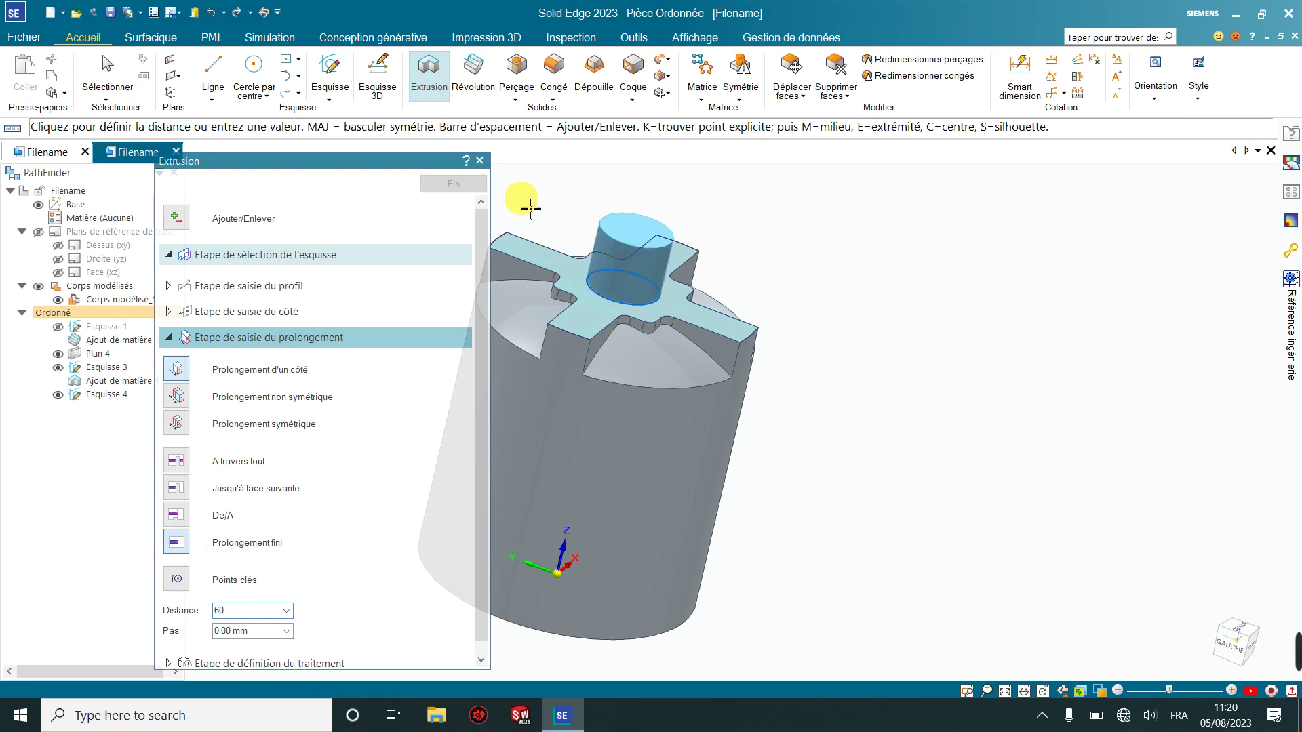
click(583, 211)
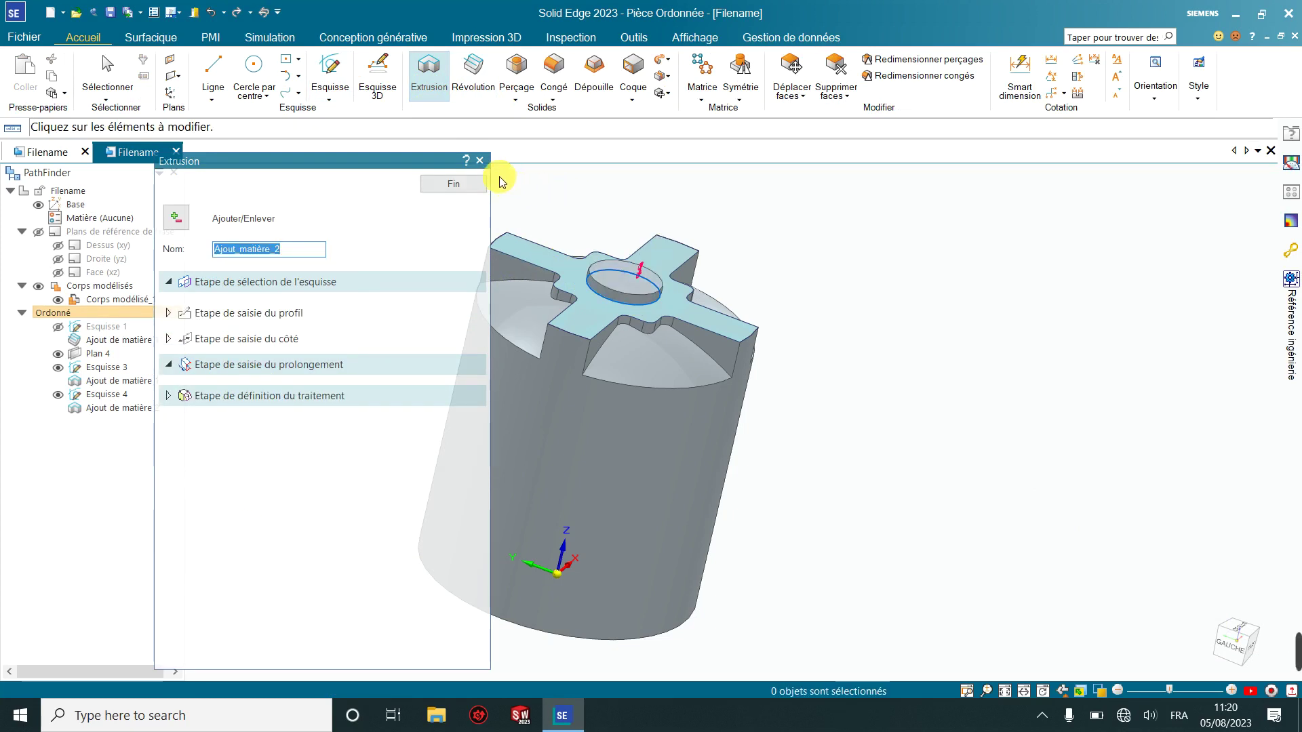
click(453, 183)
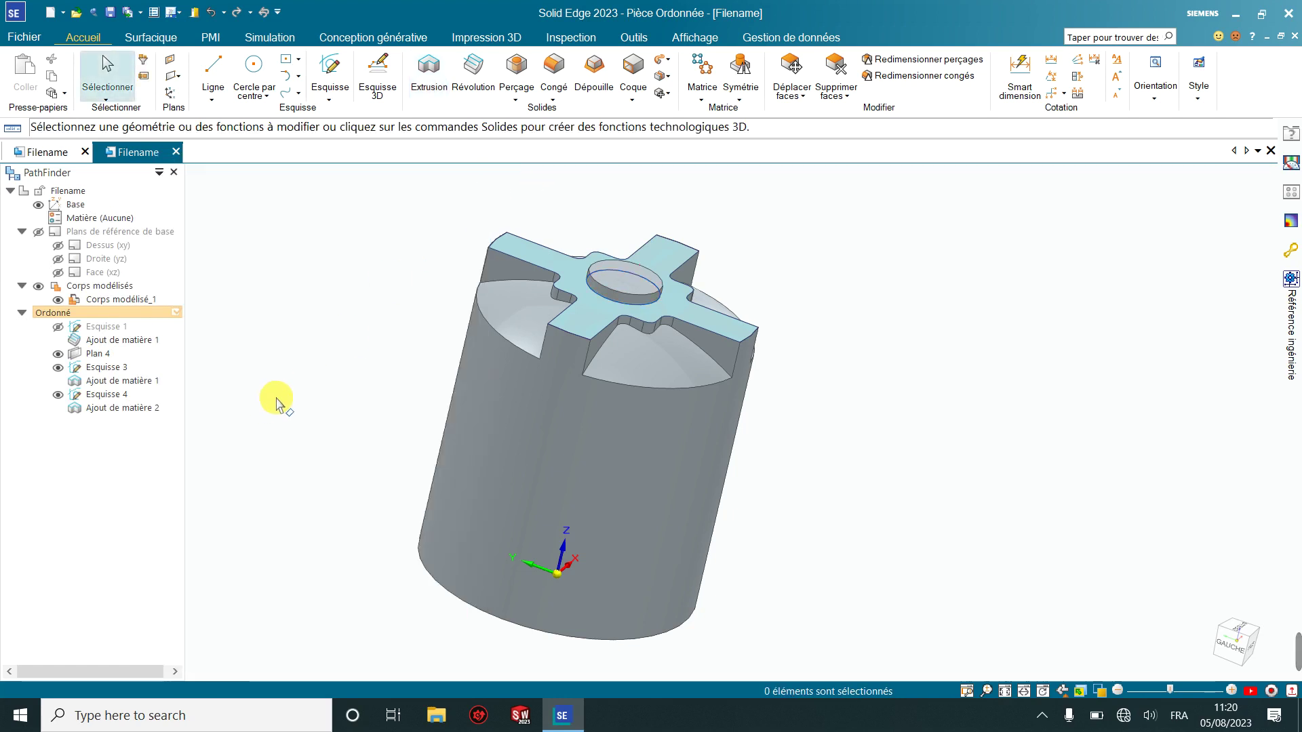
Hide Esquisse 4, Esquisse 3 and Plan 4 in PathFinder
click(58, 395)
click(58, 368)
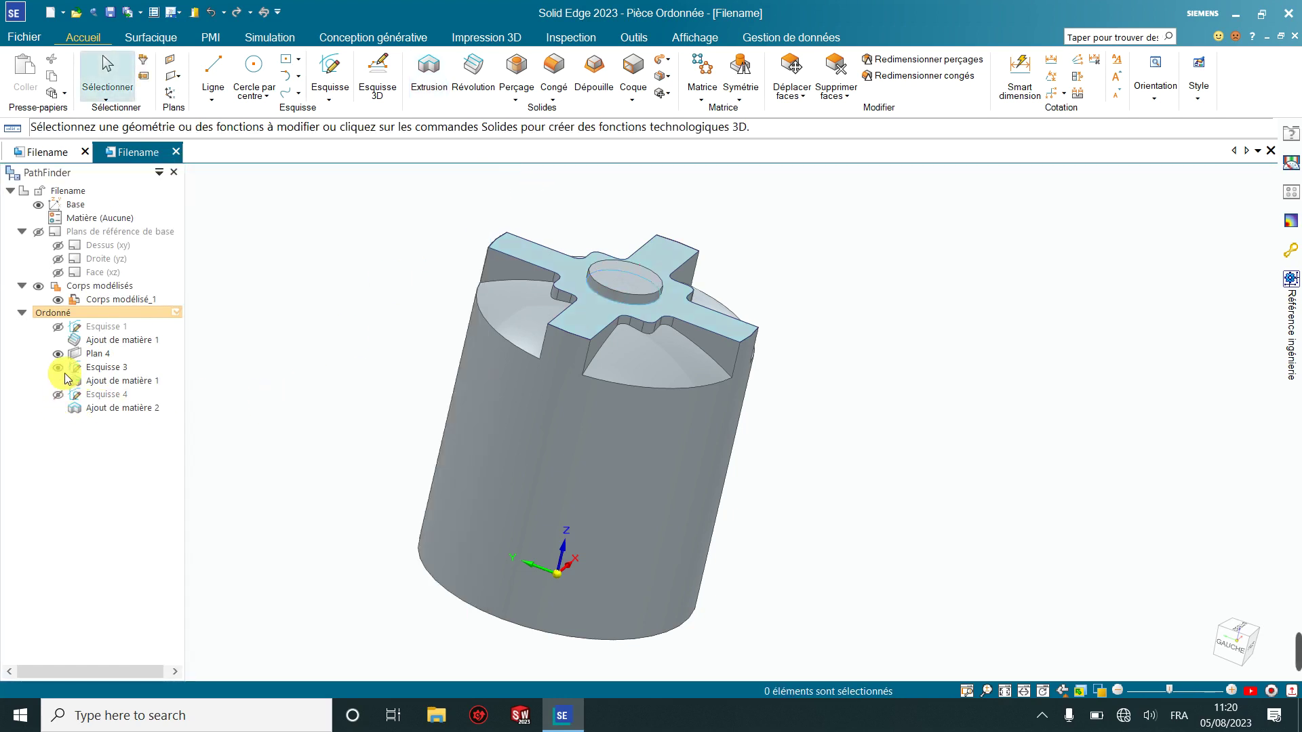
click(58, 354)
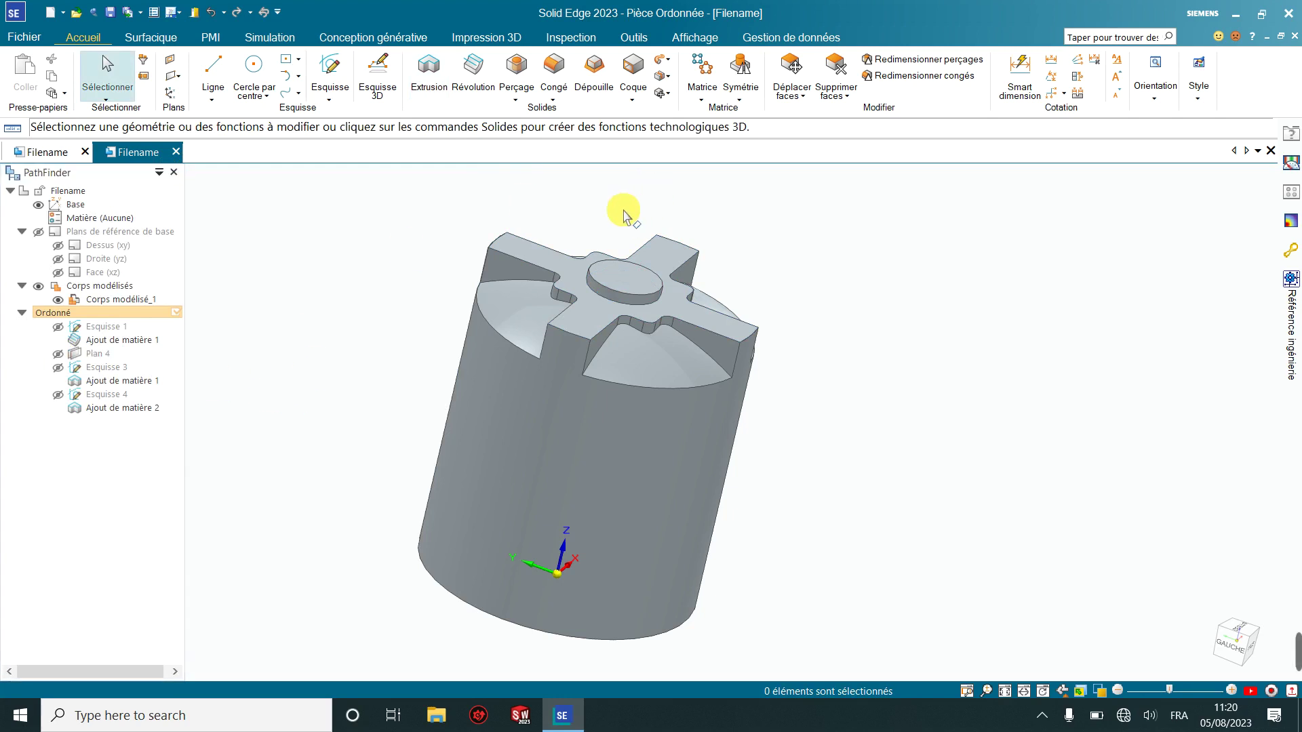
Start a 20 mm round, selecting the boss's circular edge and the rib edge chains
click(552, 99)
click(567, 117)
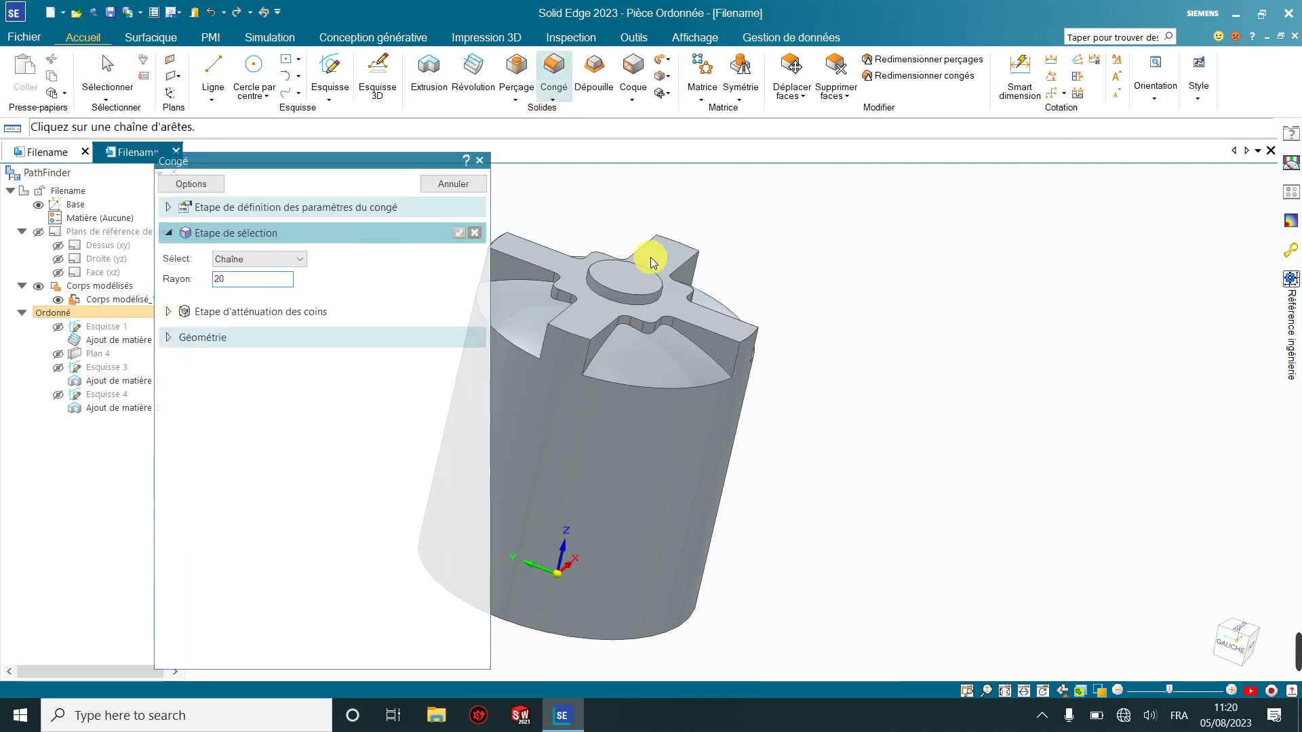
scroll(650, 258, up, 2)
scroll(610, 363, up, 1)
click(613, 263)
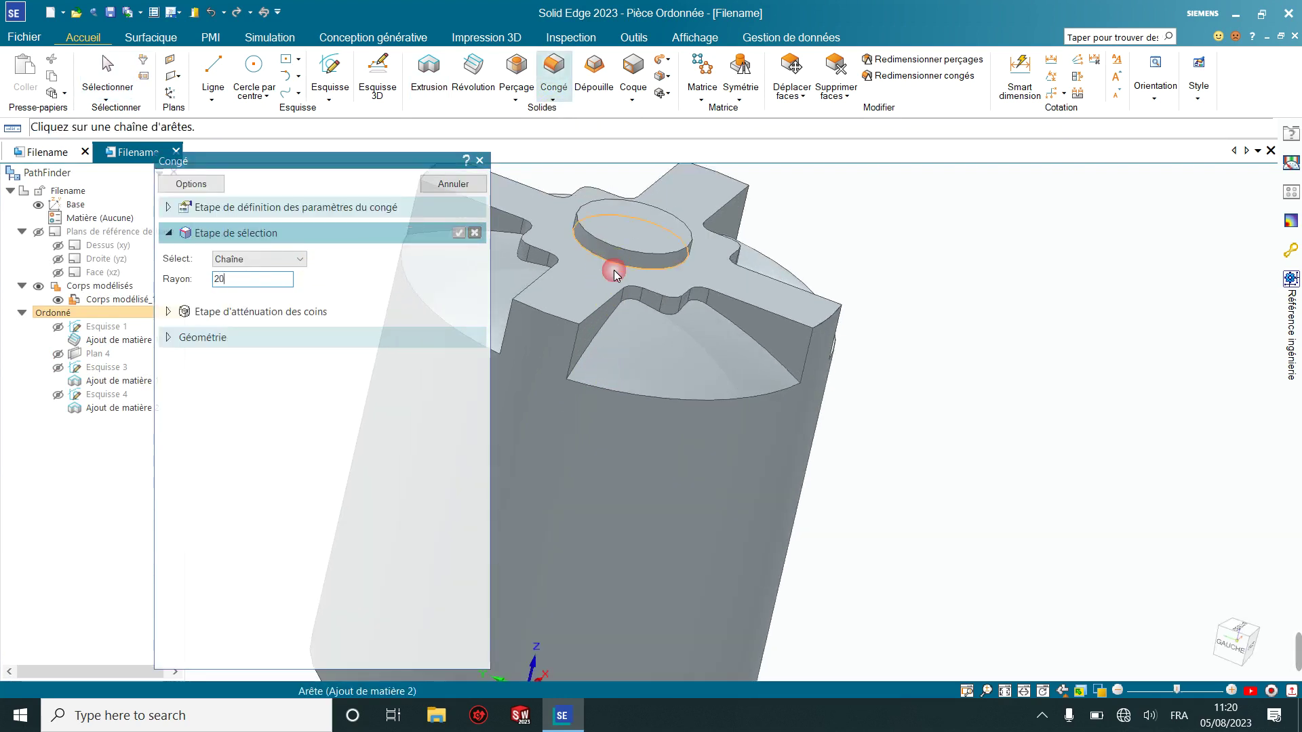
click(600, 335)
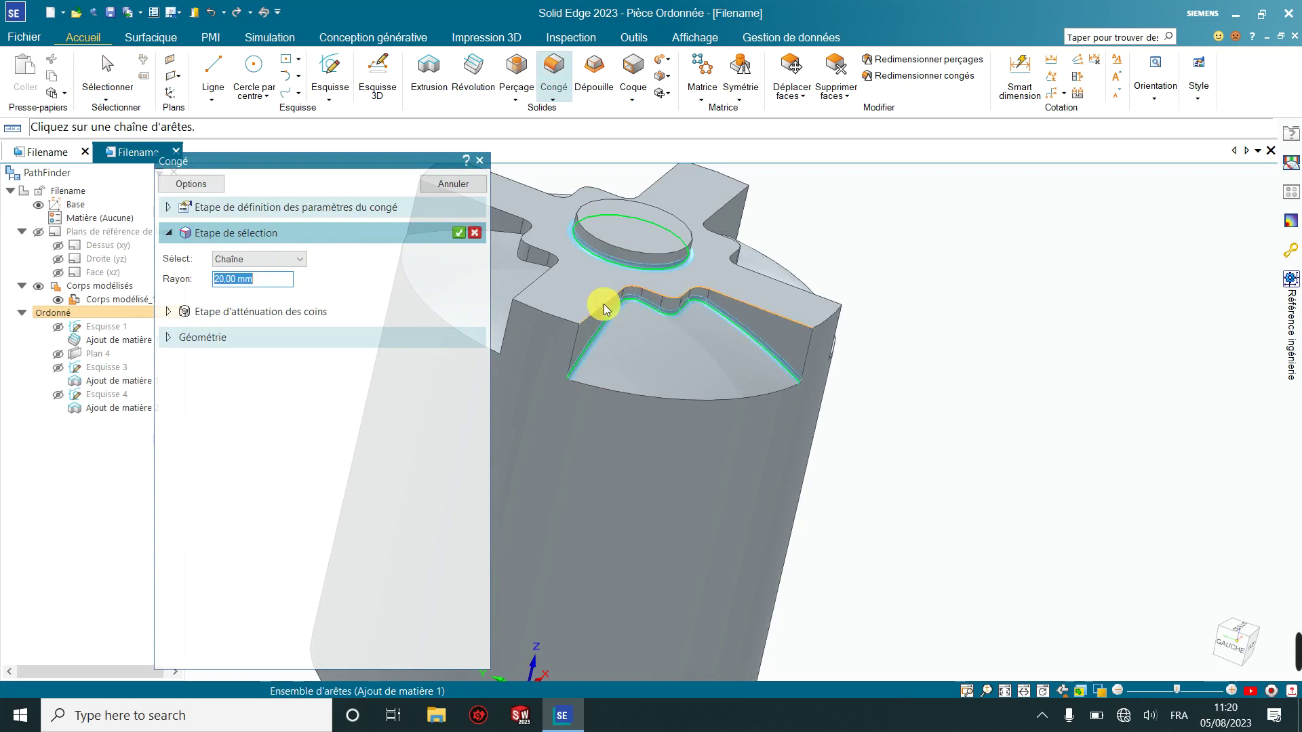
mouse_move(675, 348)
middle_down()
mouse_move(637, 341)
mouse_move(710, 388)
middle_up()
click(714, 381)
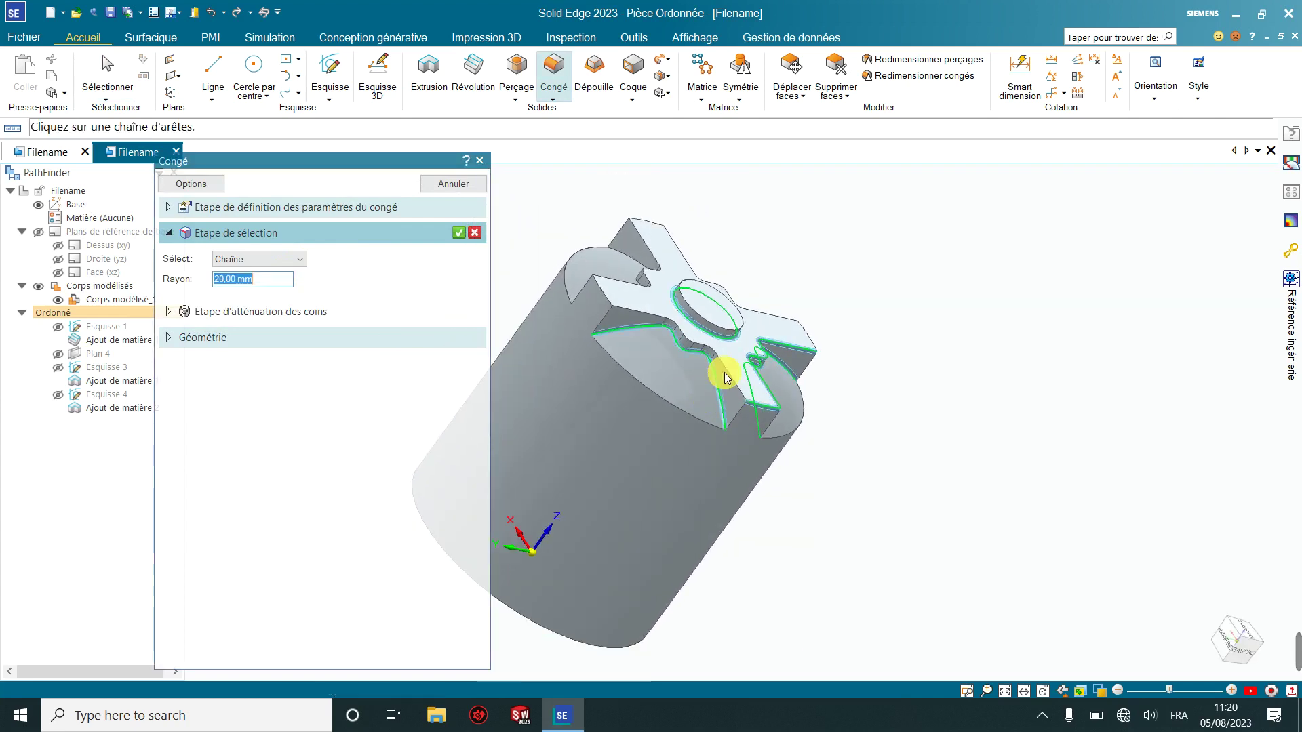
mouse_move(723, 390)
middle_down()
mouse_move(771, 432)
mouse_move(641, 359)
mouse_move(766, 369)
mouse_move(829, 515)
mouse_move(752, 428)
middle_up()
click(682, 385)
Add the notch edge chains and apply the 20 mm fillet as Congé 1
scroll(674, 394, down, 3)
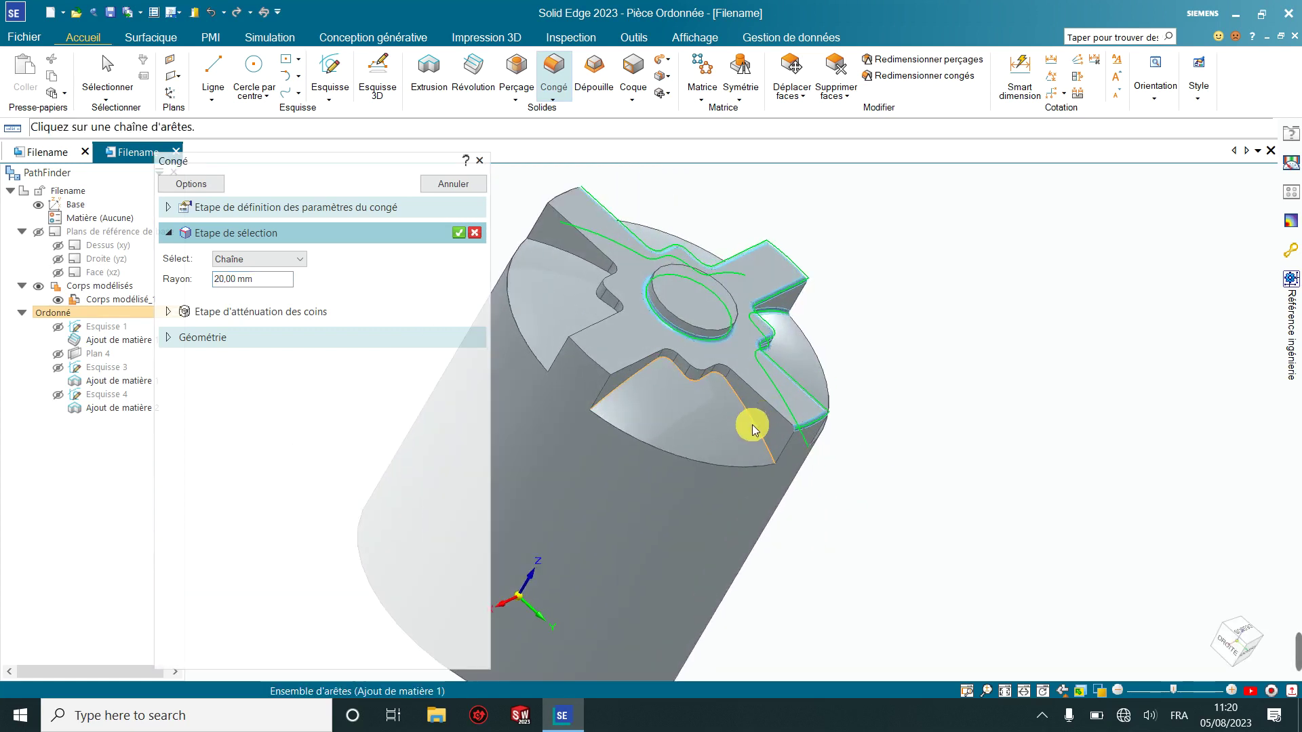
click(752, 425)
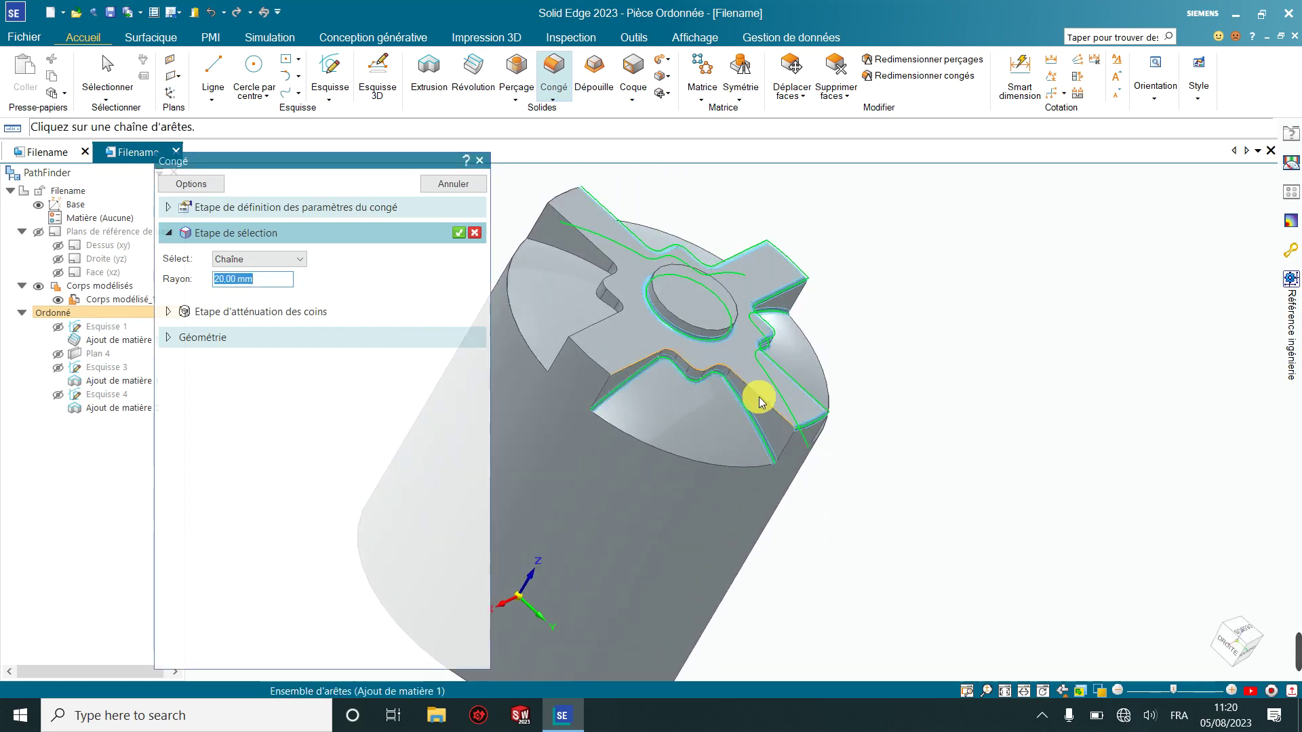
scroll(620, 376, up, 3)
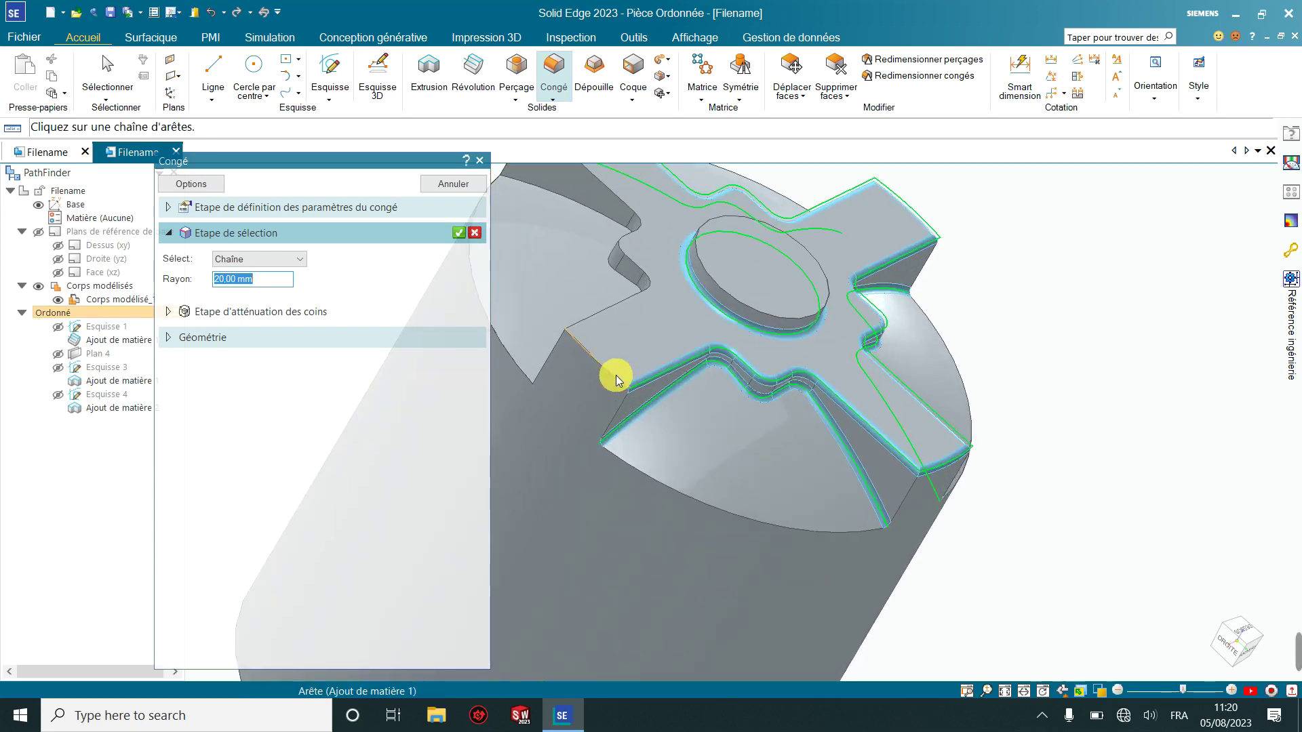
scroll(615, 380, down, 3)
mouse_move(637, 403)
middle_down()
mouse_move(701, 386)
mouse_move(816, 471)
mouse_move(756, 415)
mouse_move(776, 411)
middle_up()
click(775, 405)
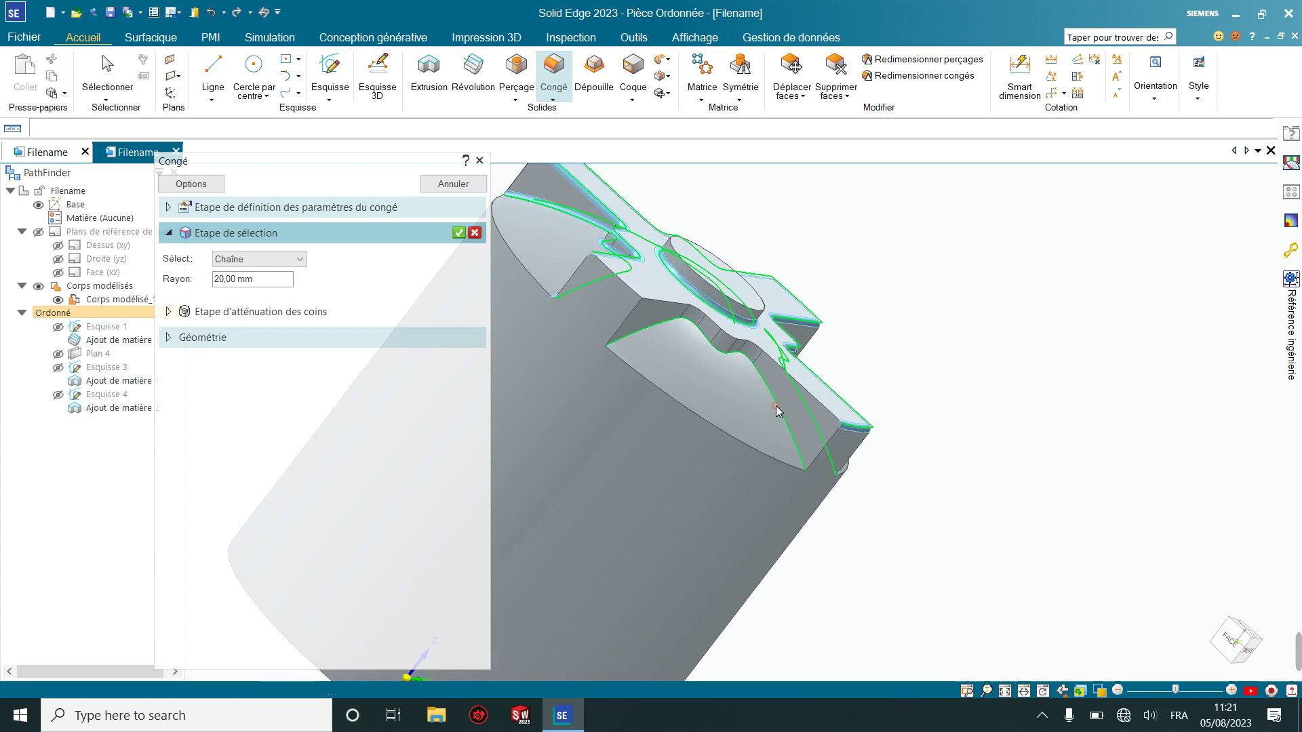
mouse_move(744, 392)
middle_down()
mouse_move(692, 386)
mouse_move(764, 416)
mouse_move(793, 503)
mouse_move(733, 509)
mouse_move(673, 473)
middle_up()
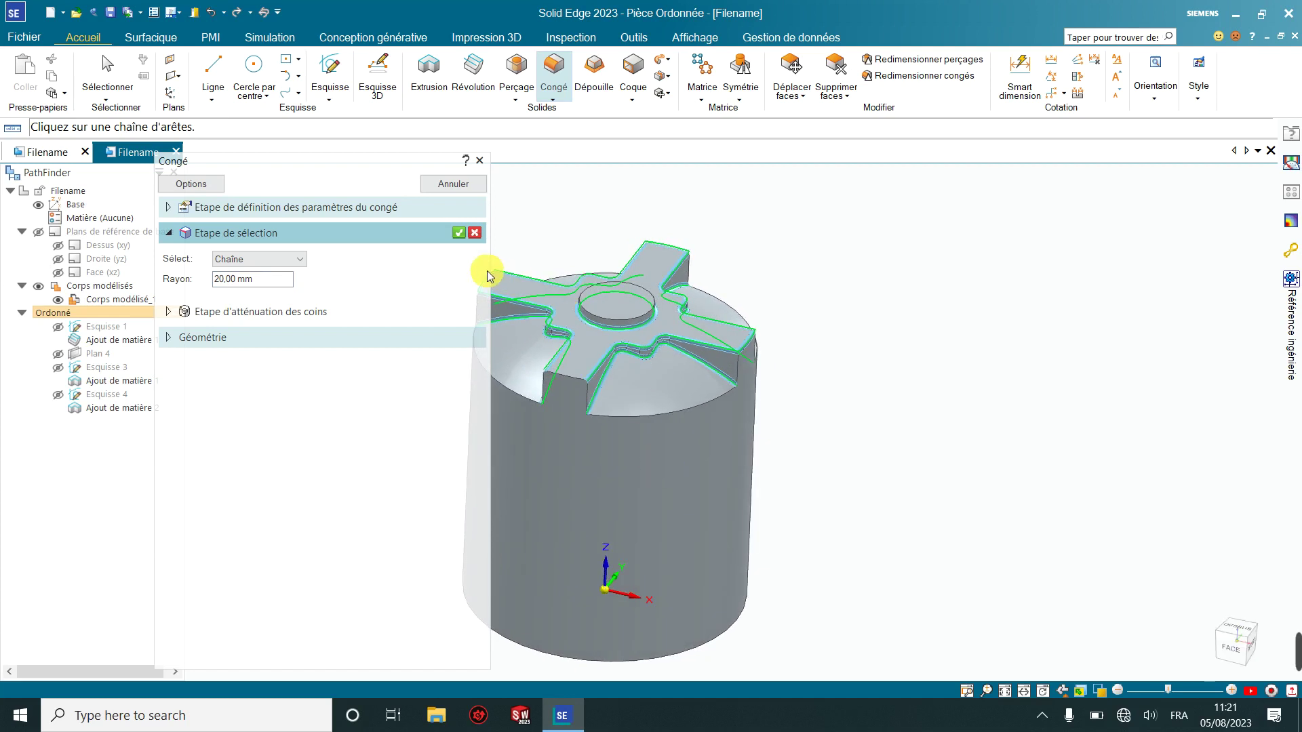
click(459, 234)
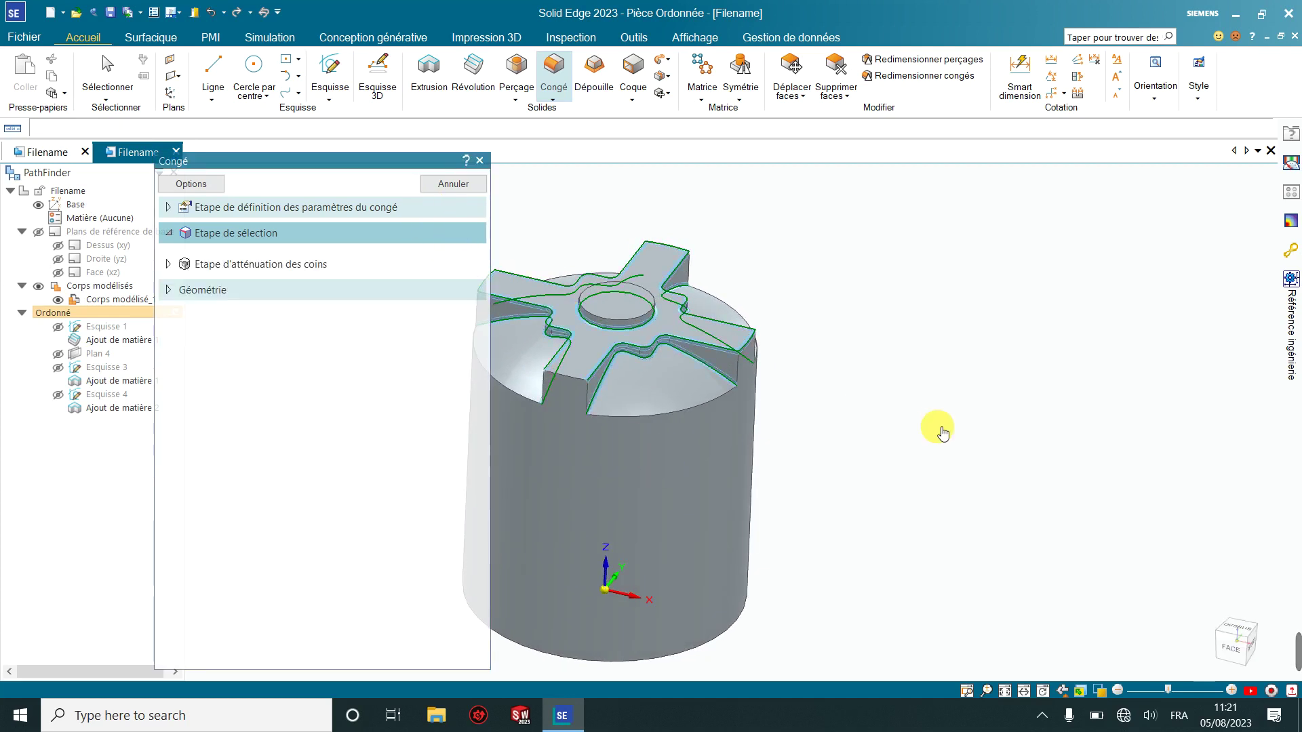
click(461, 184)
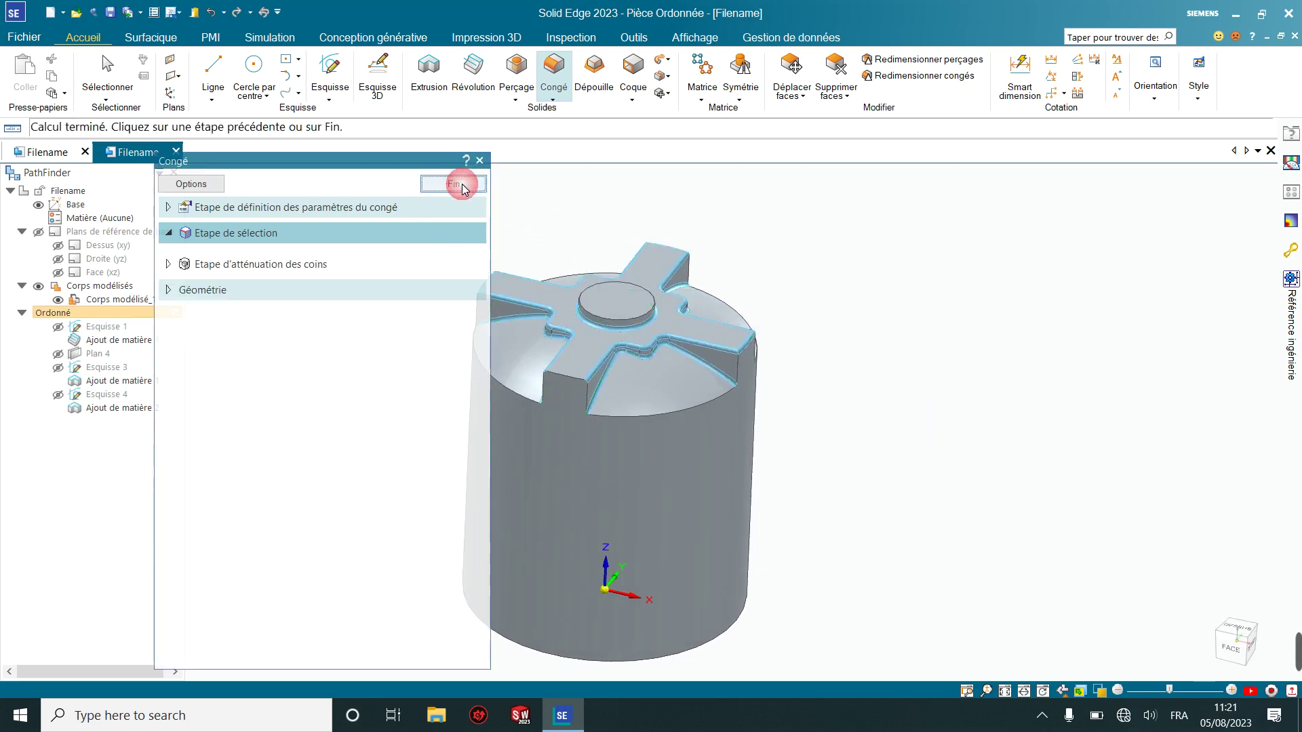
click(474, 184)
Fillet the tank's bottom circular edge with radius 20, creating Congé 2
click(427, 296)
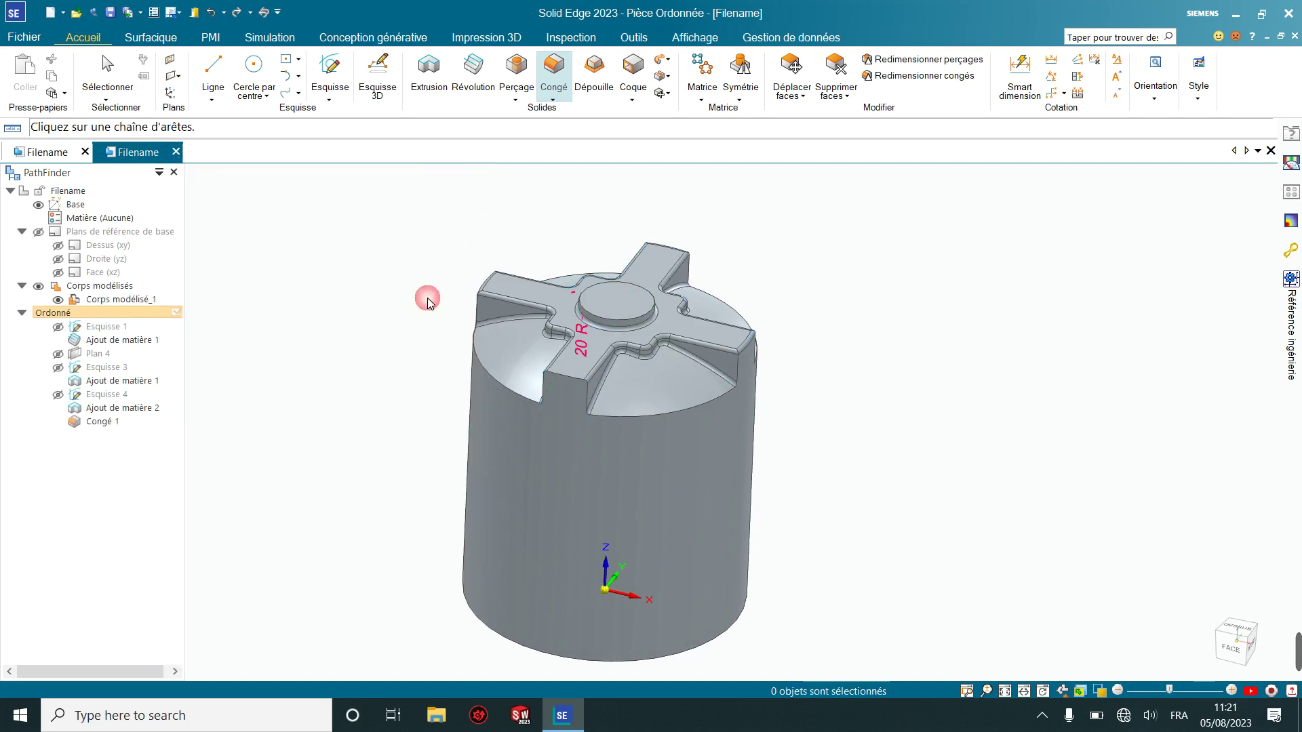
mouse_move(386, 415)
middle_down()
mouse_move(357, 441)
mouse_move(366, 411)
mouse_move(343, 384)
middle_up()
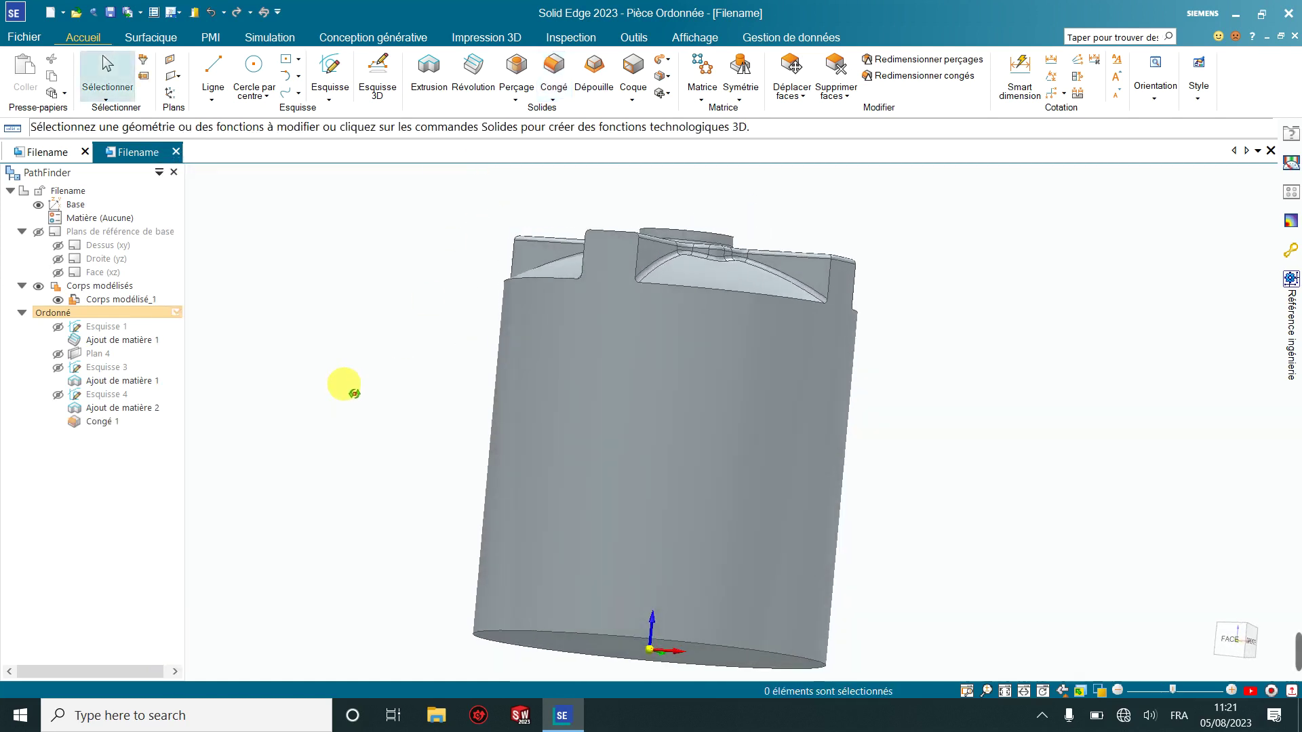
scroll(348, 380, down, 2)
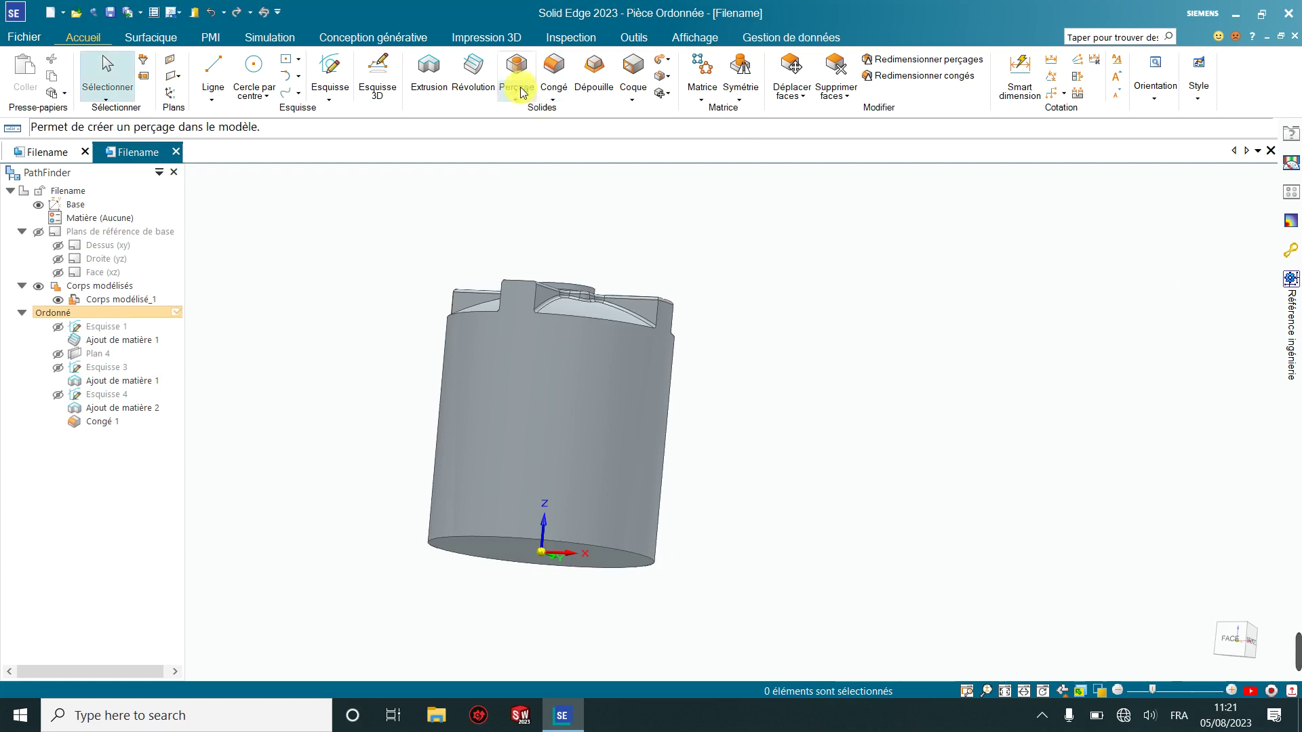
click(552, 68)
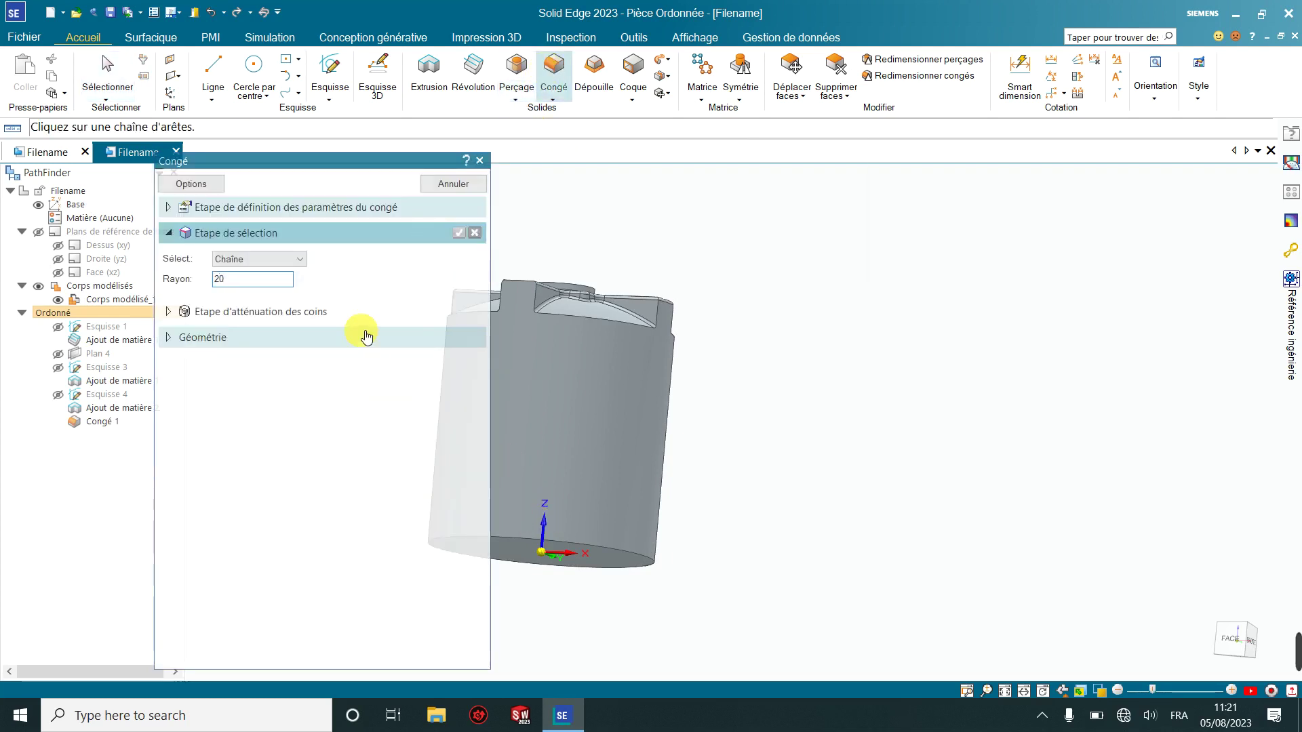
click(529, 546)
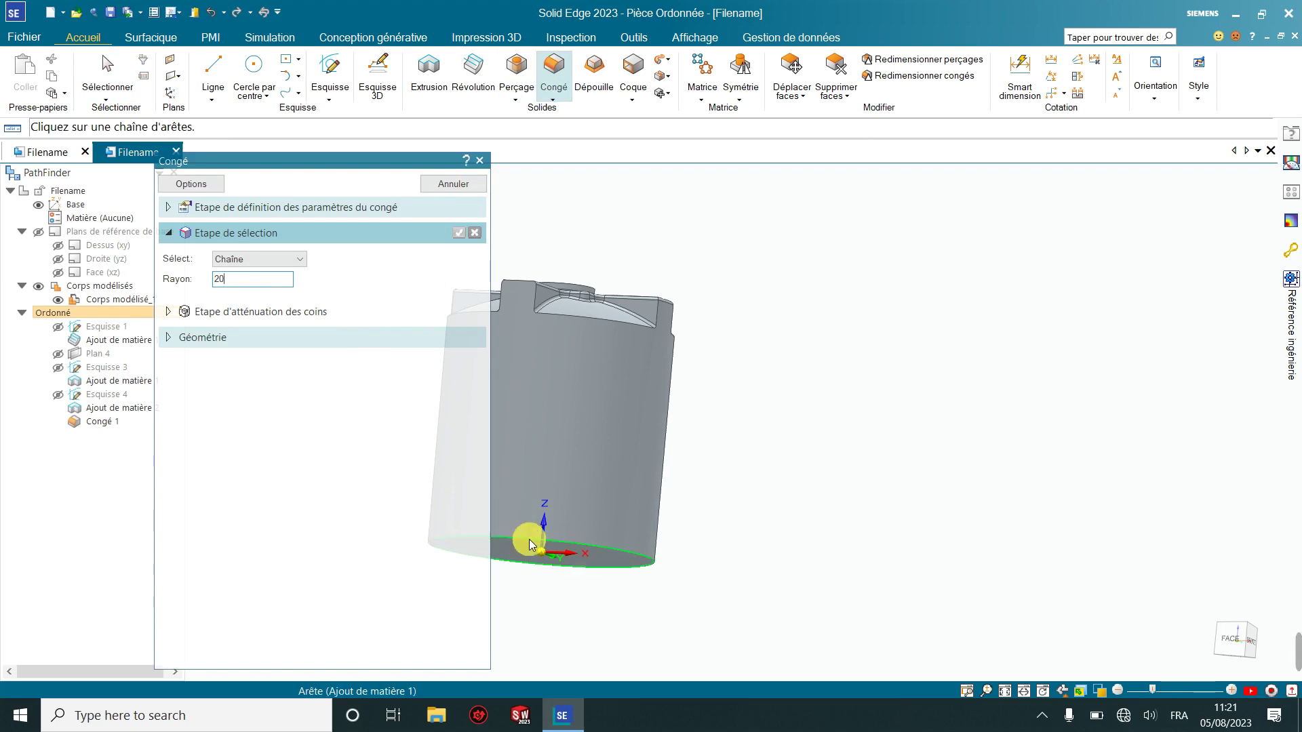
right_click(718, 321)
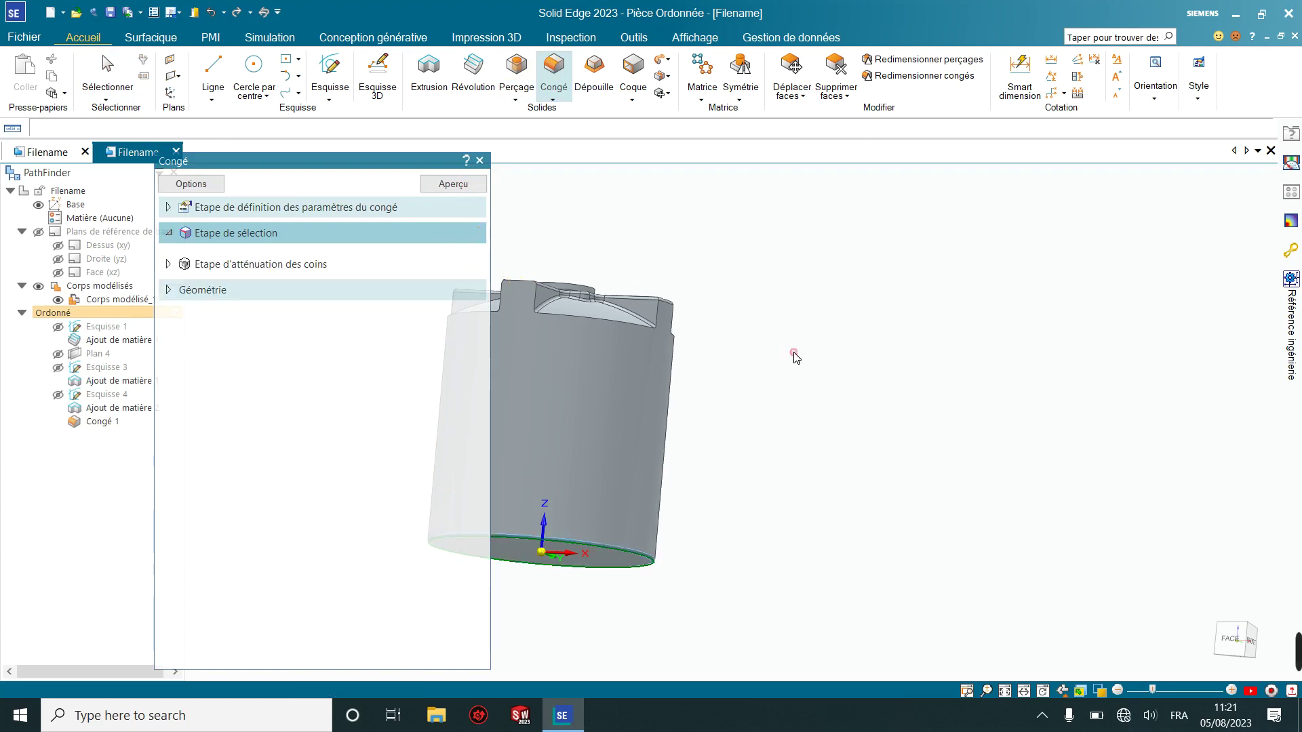
click(472, 185)
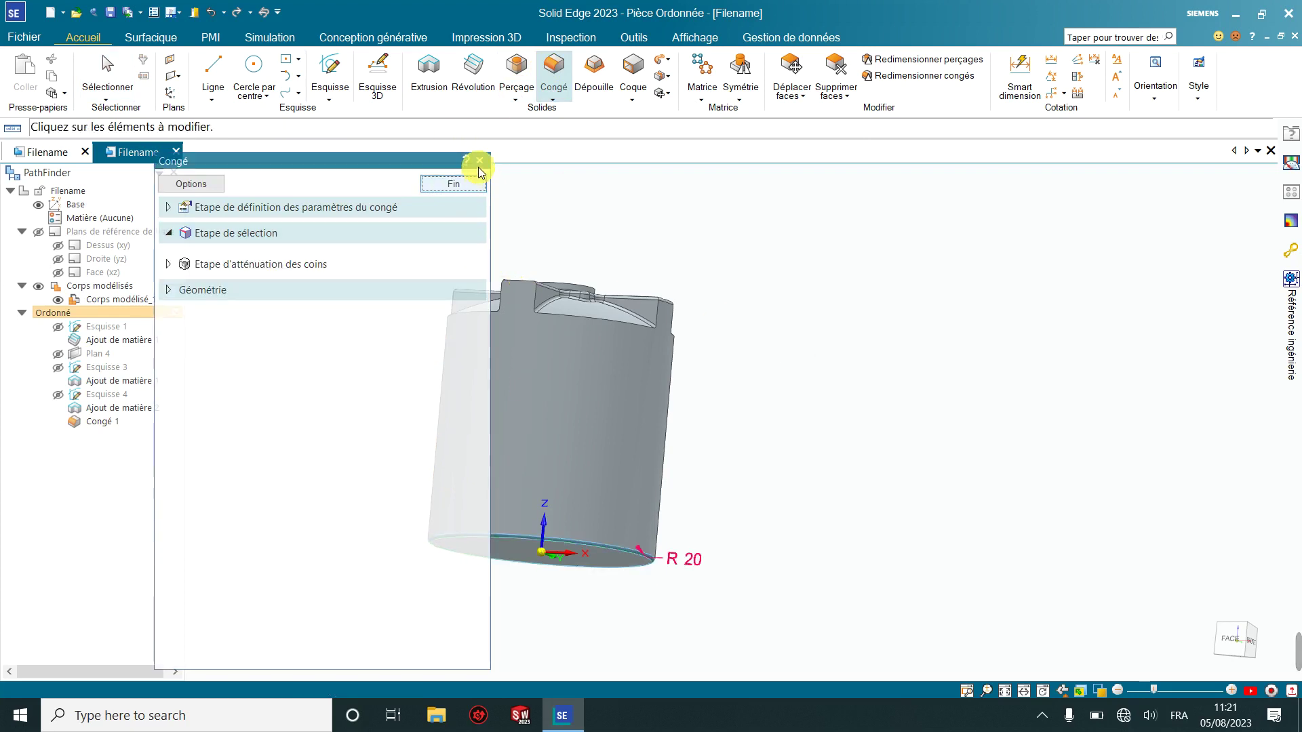
click(480, 162)
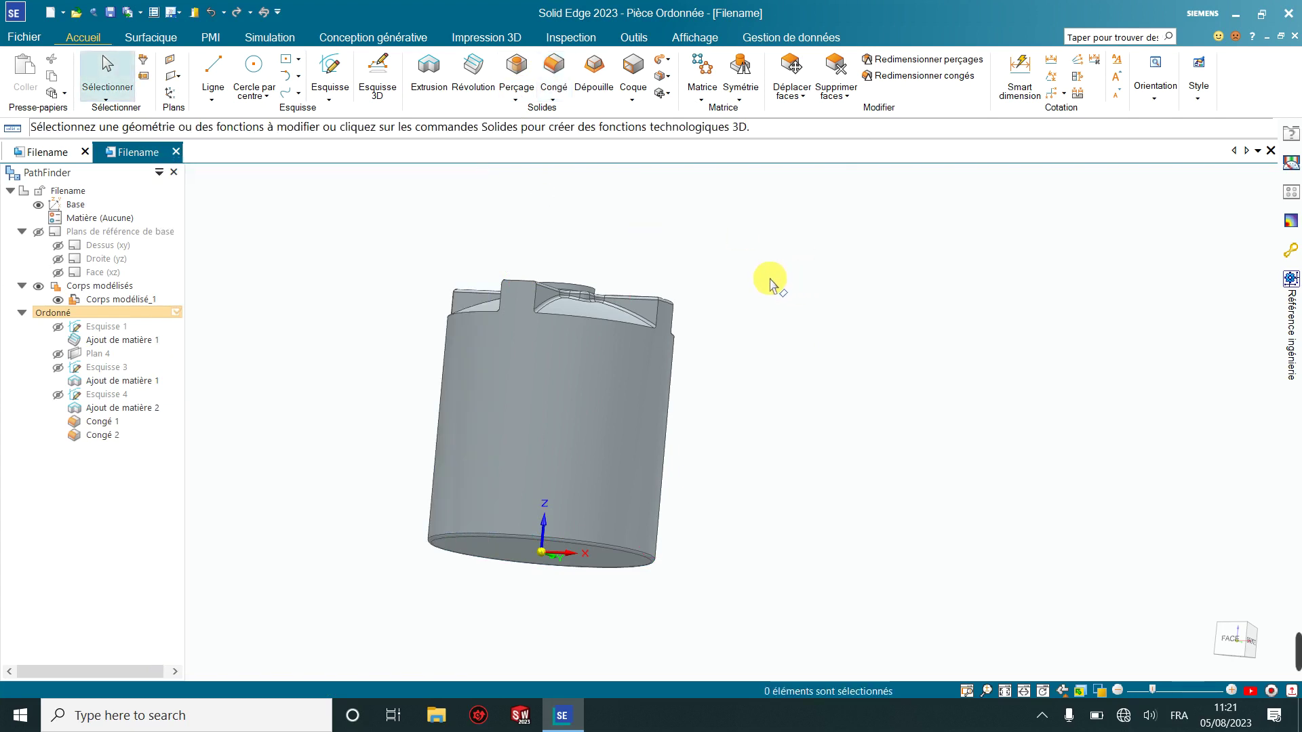
On the front xz plane, sketch a wavy freehand curve from left of the tank across its lower body
click(95, 272)
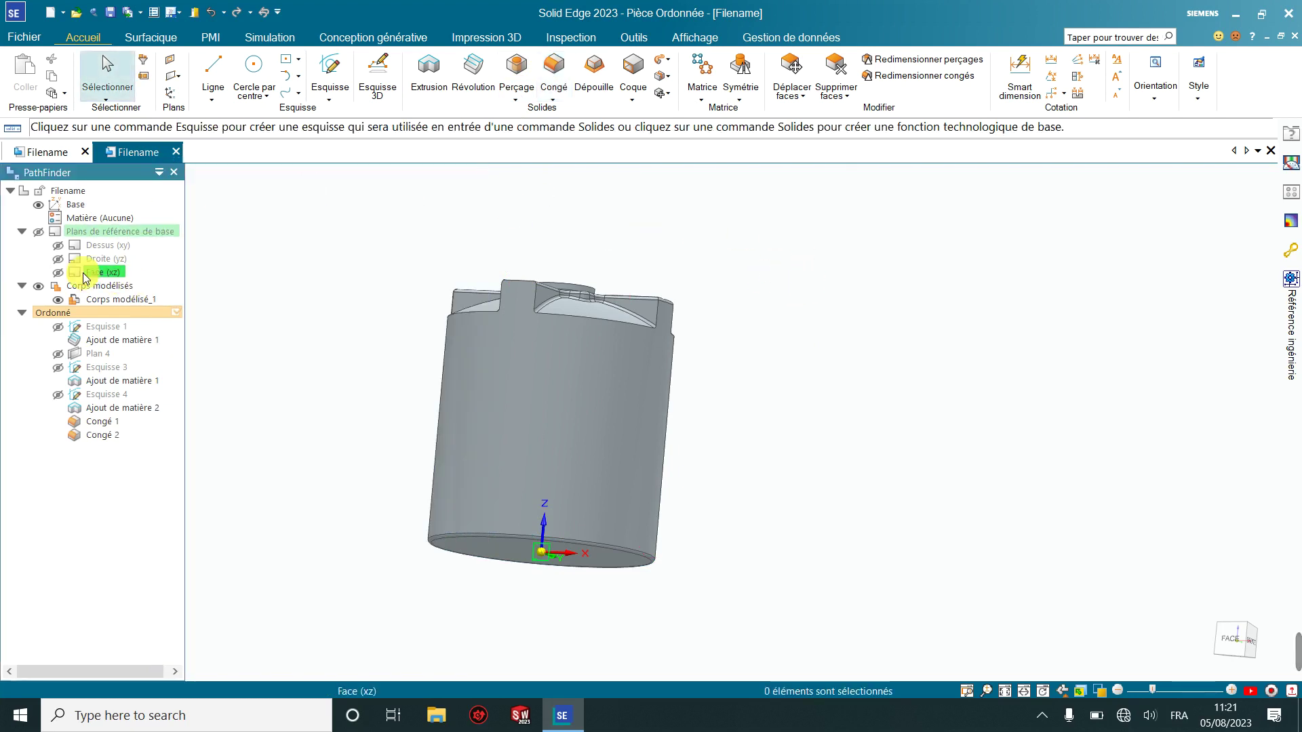
click(330, 87)
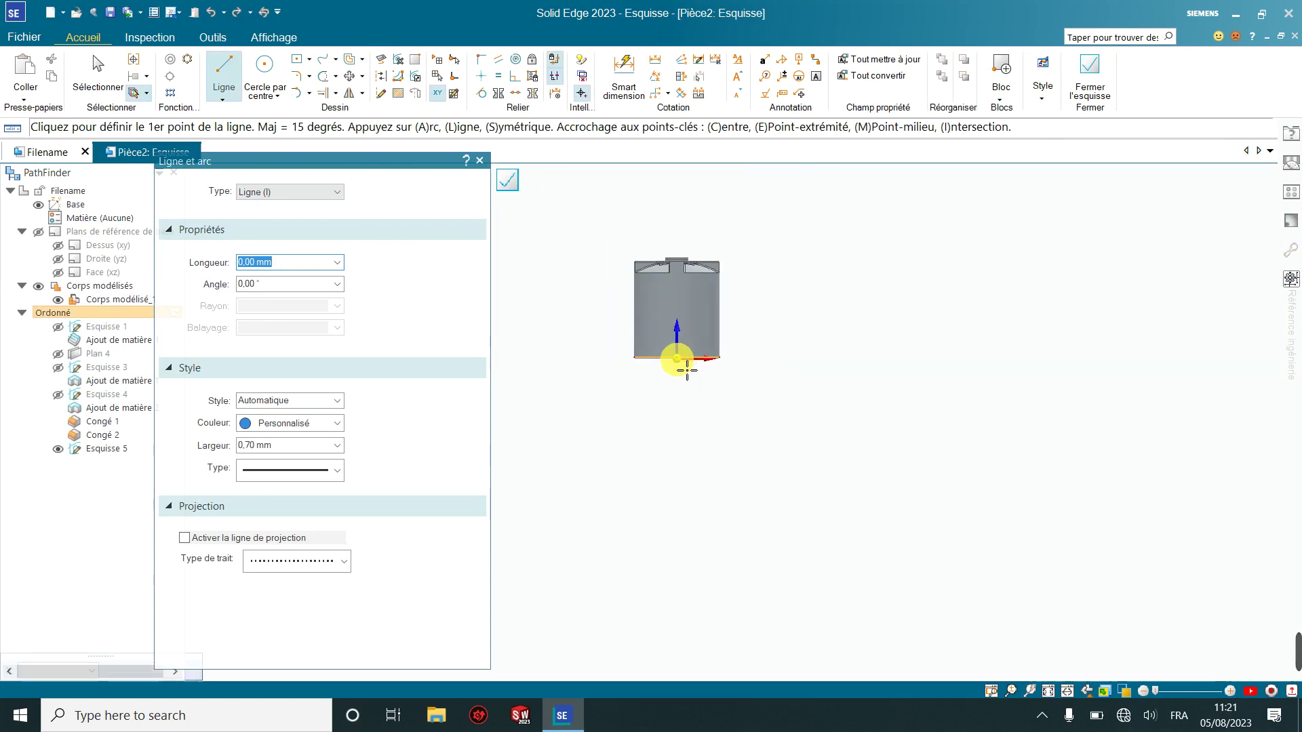
scroll(677, 281, up, 3)
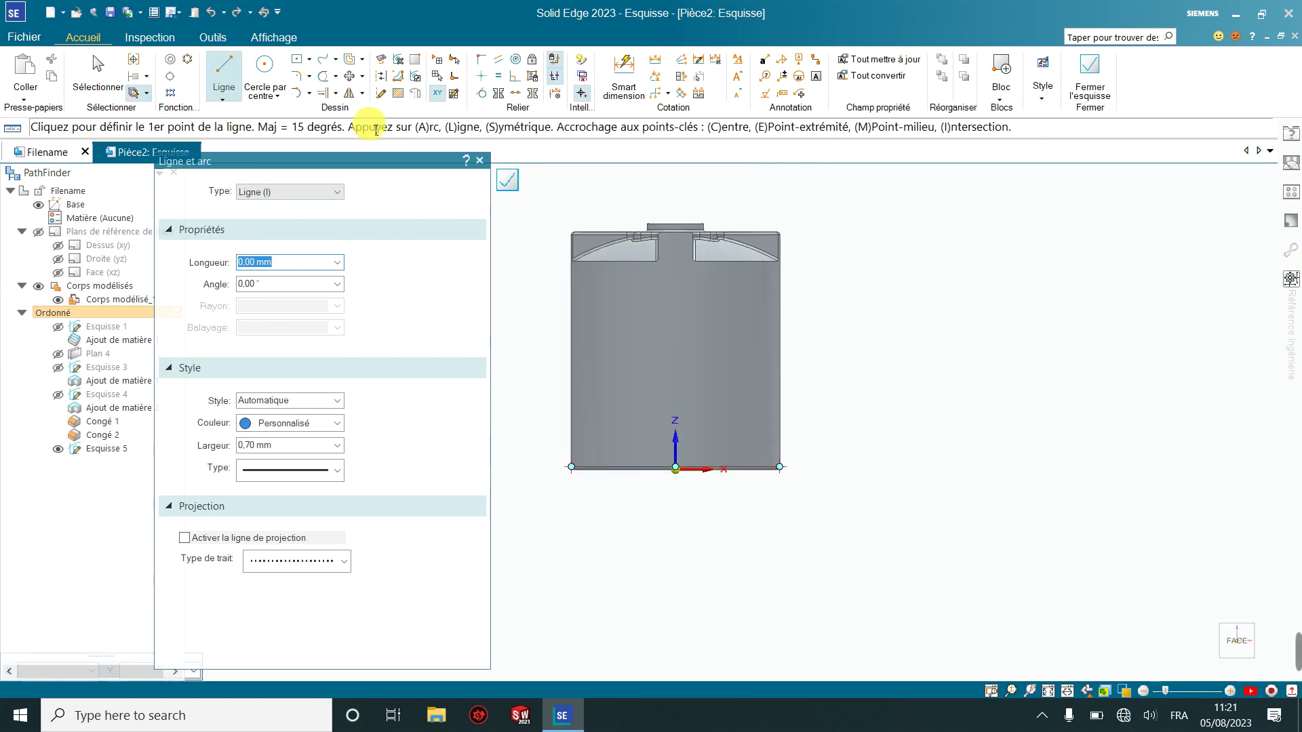
click(323, 61)
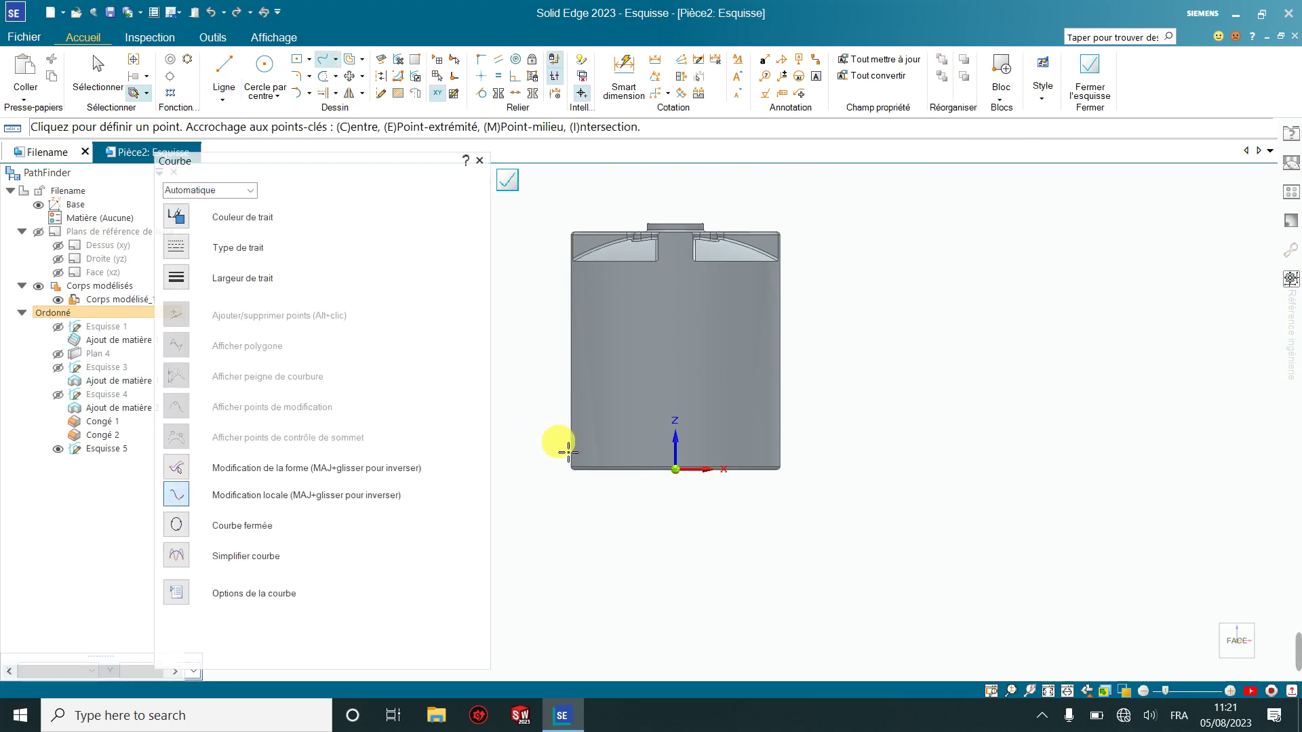
click(558, 441)
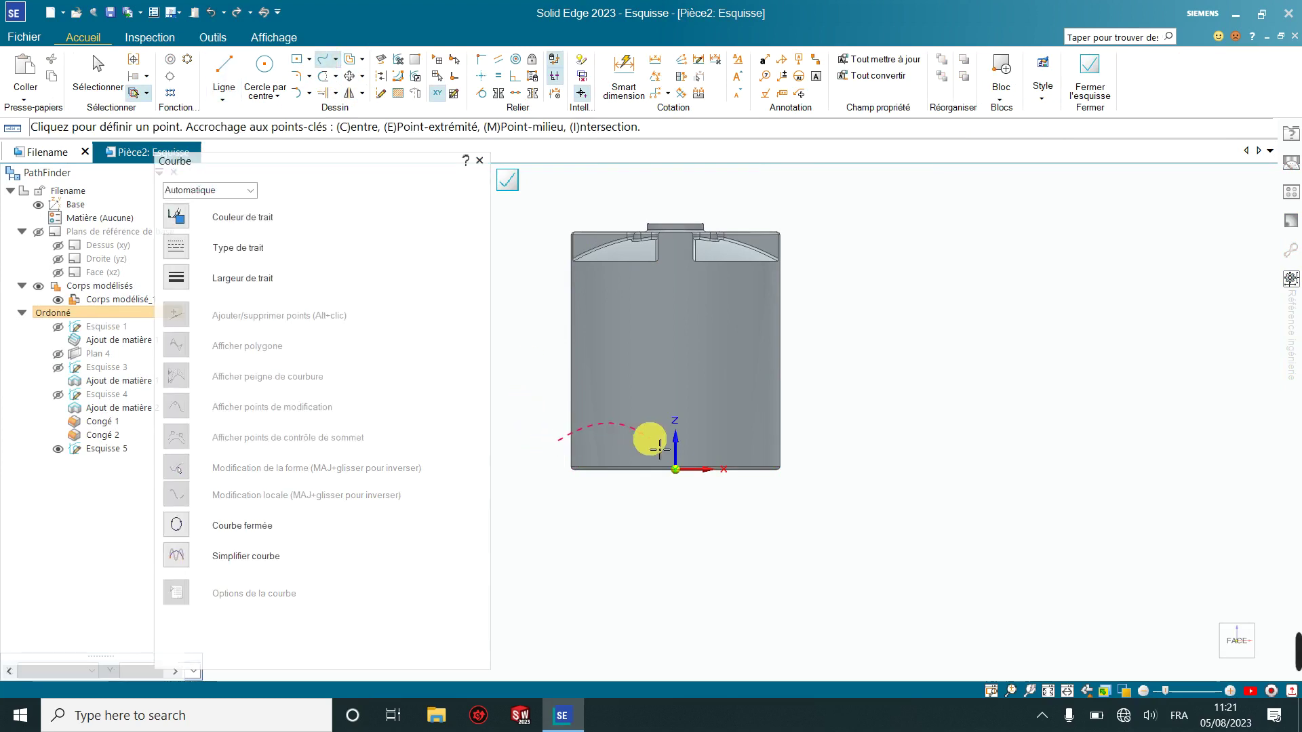
drag(724, 423, 732, 412)
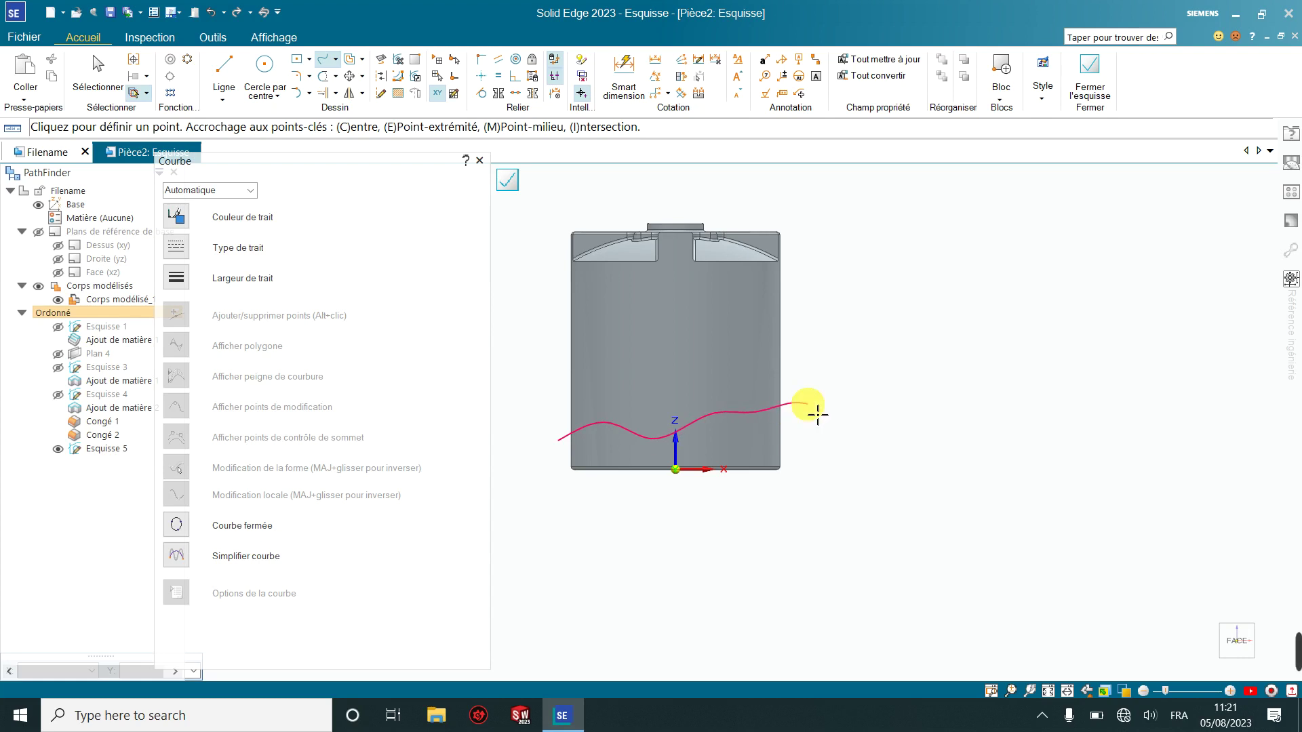
key(Escape)
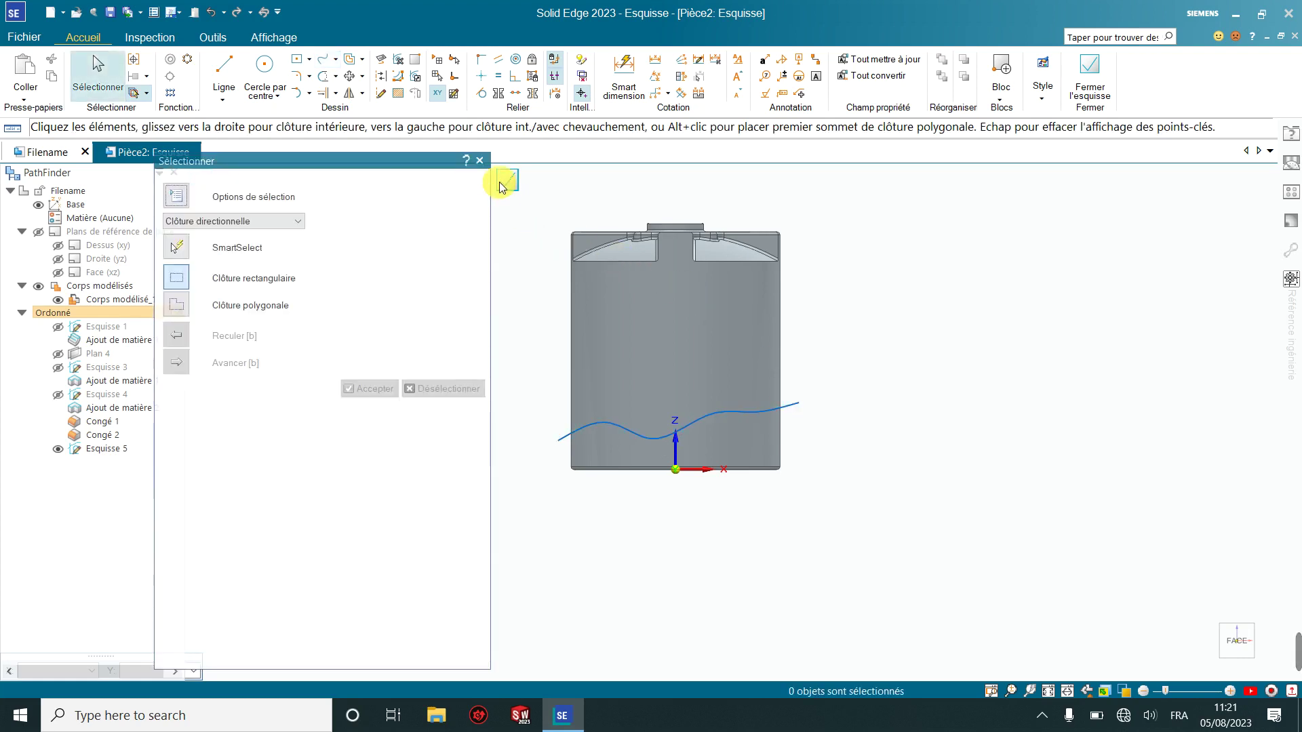
click(505, 181)
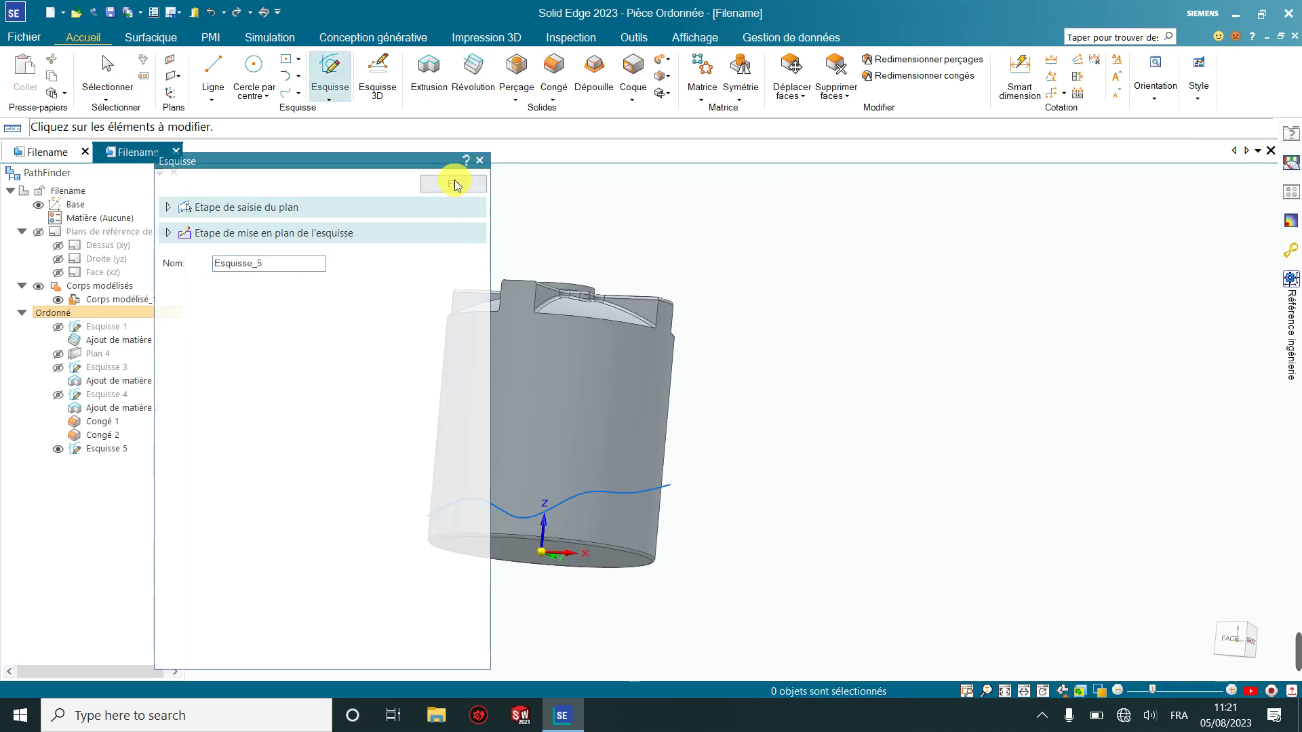
click(454, 184)
scroll(643, 313, down, 3)
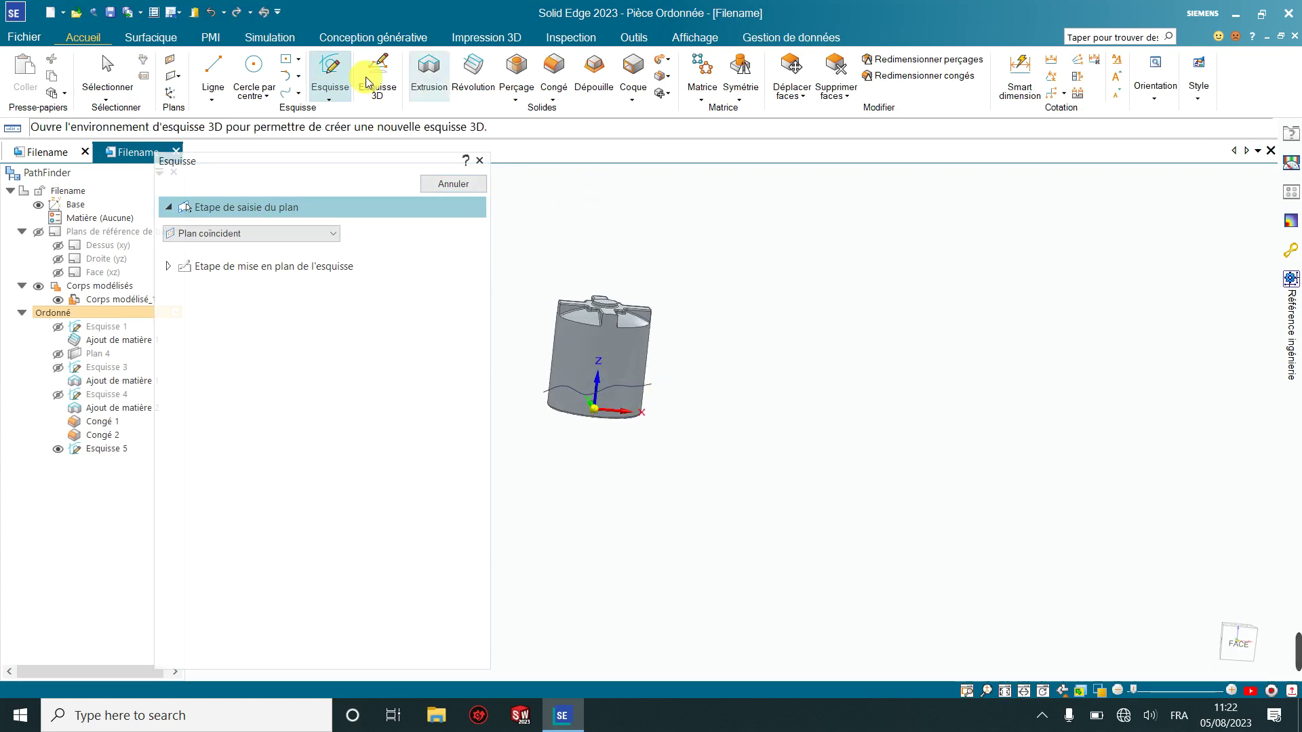
click(143, 41)
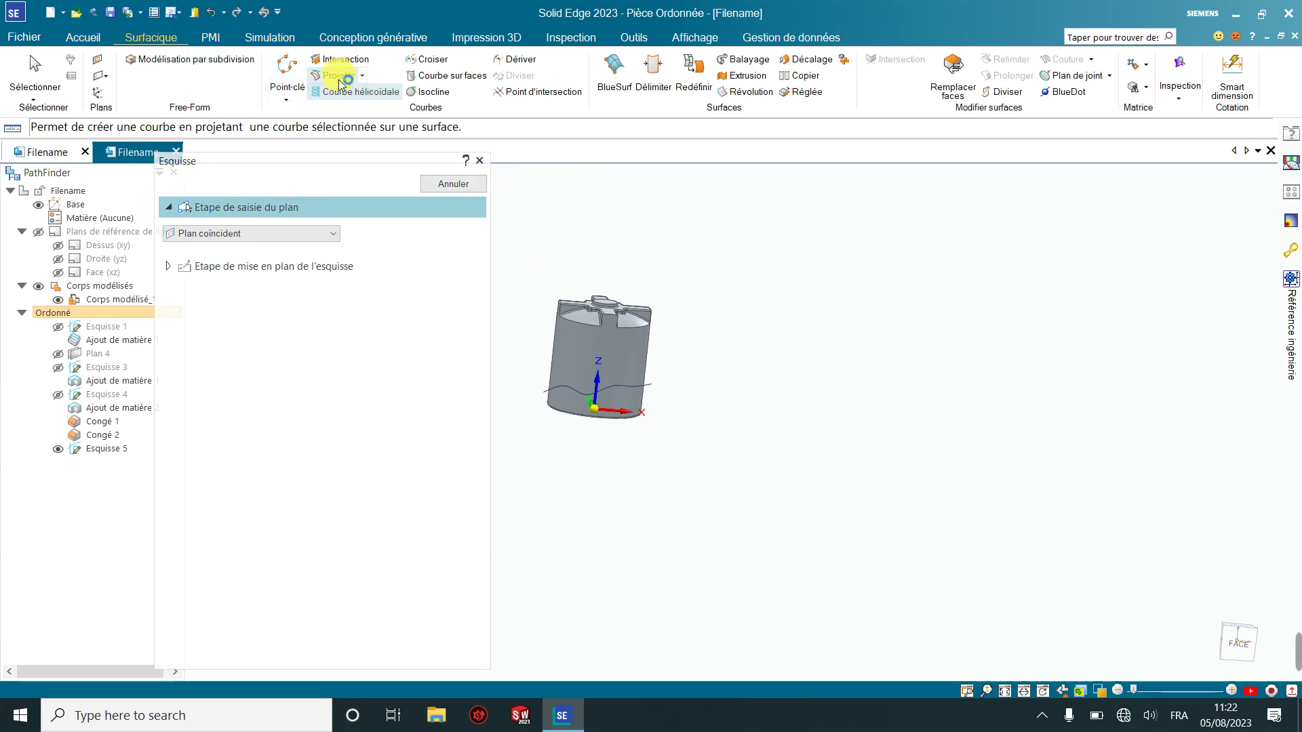
Start a curve projection and select the wavy sketch curve as the curve to project
click(364, 77)
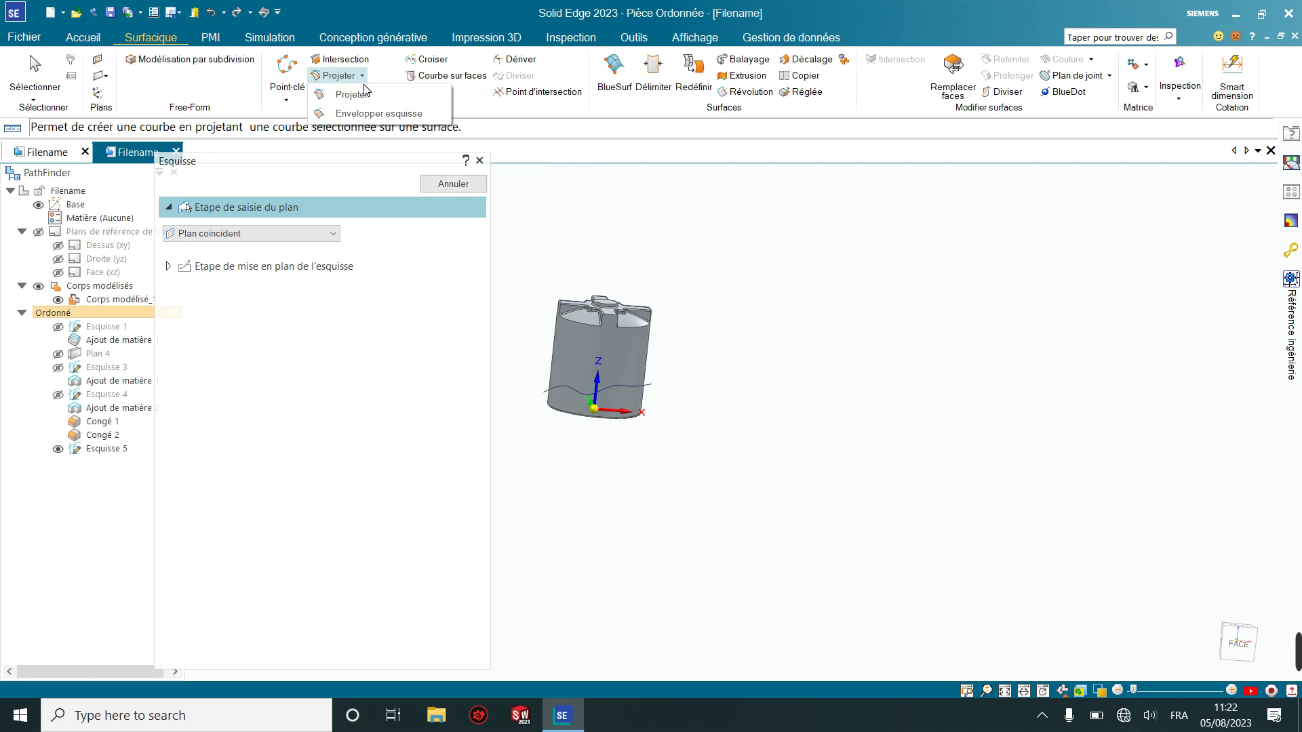
click(351, 97)
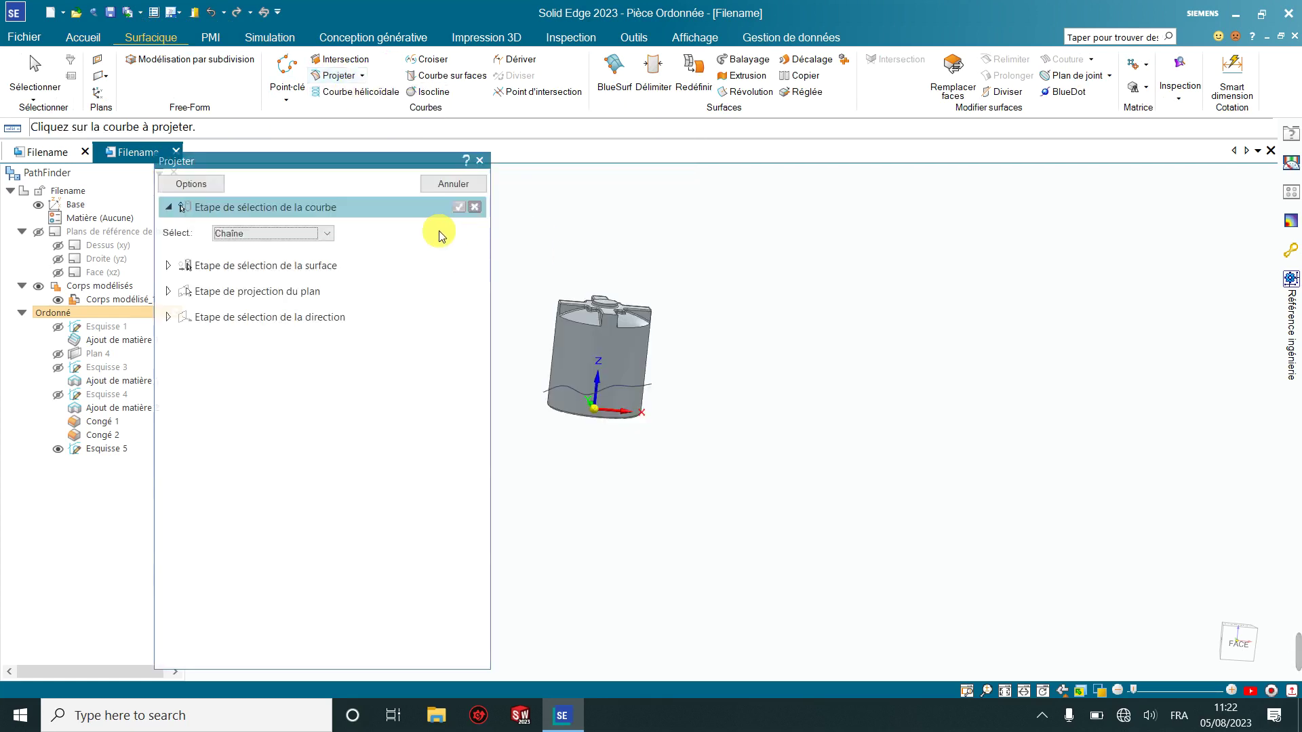
scroll(536, 393, up, 2)
scroll(556, 388, up, 2)
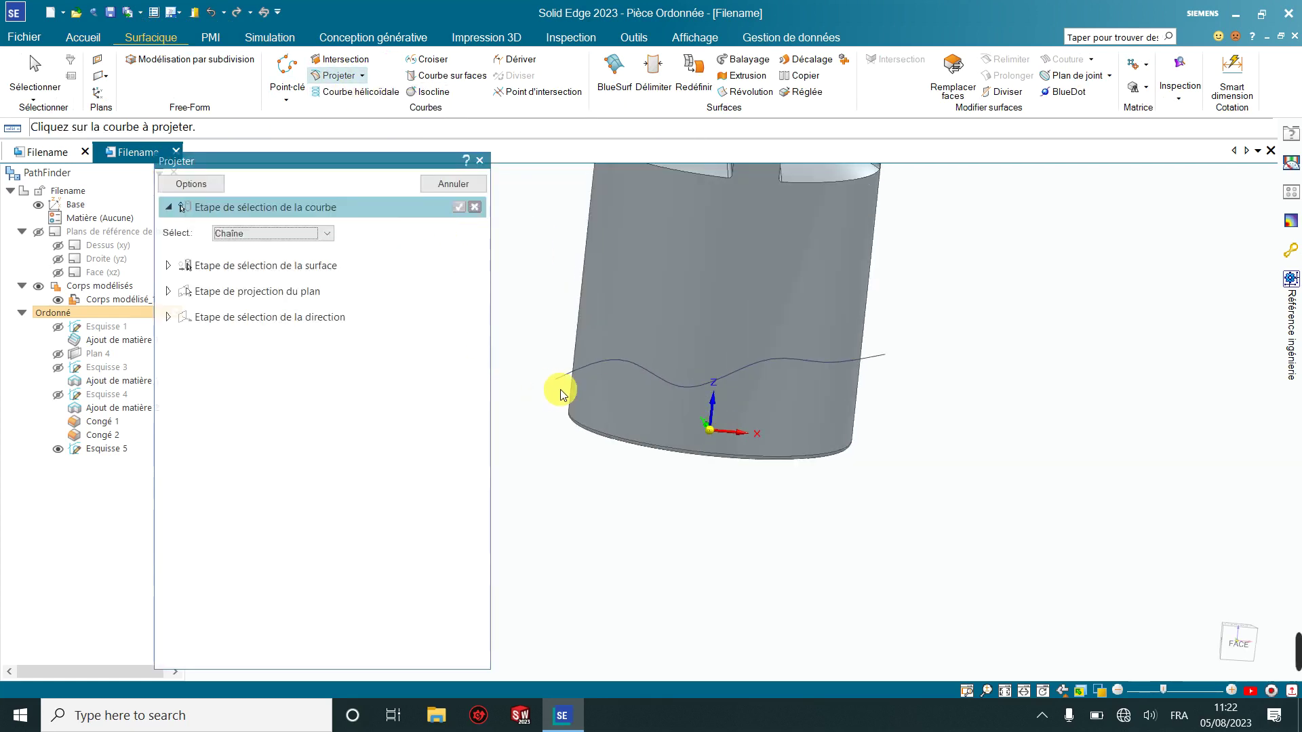
click(608, 366)
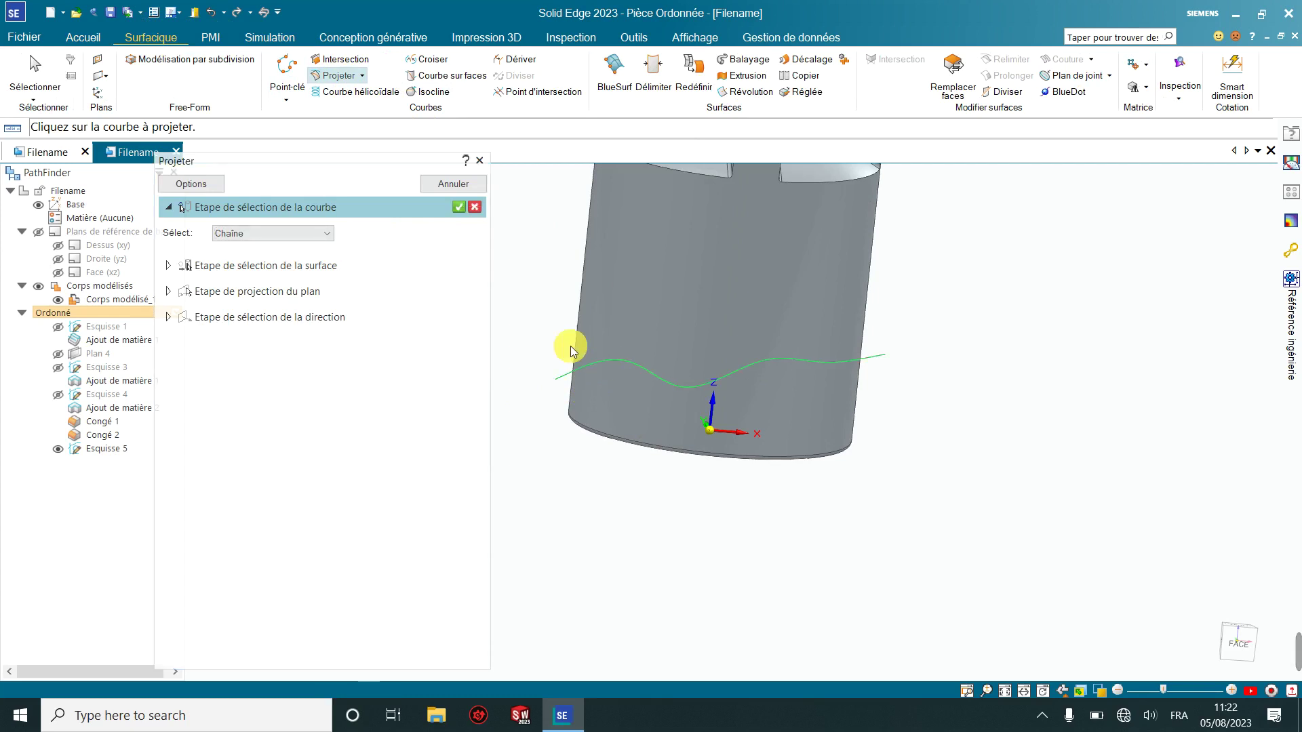
click(459, 207)
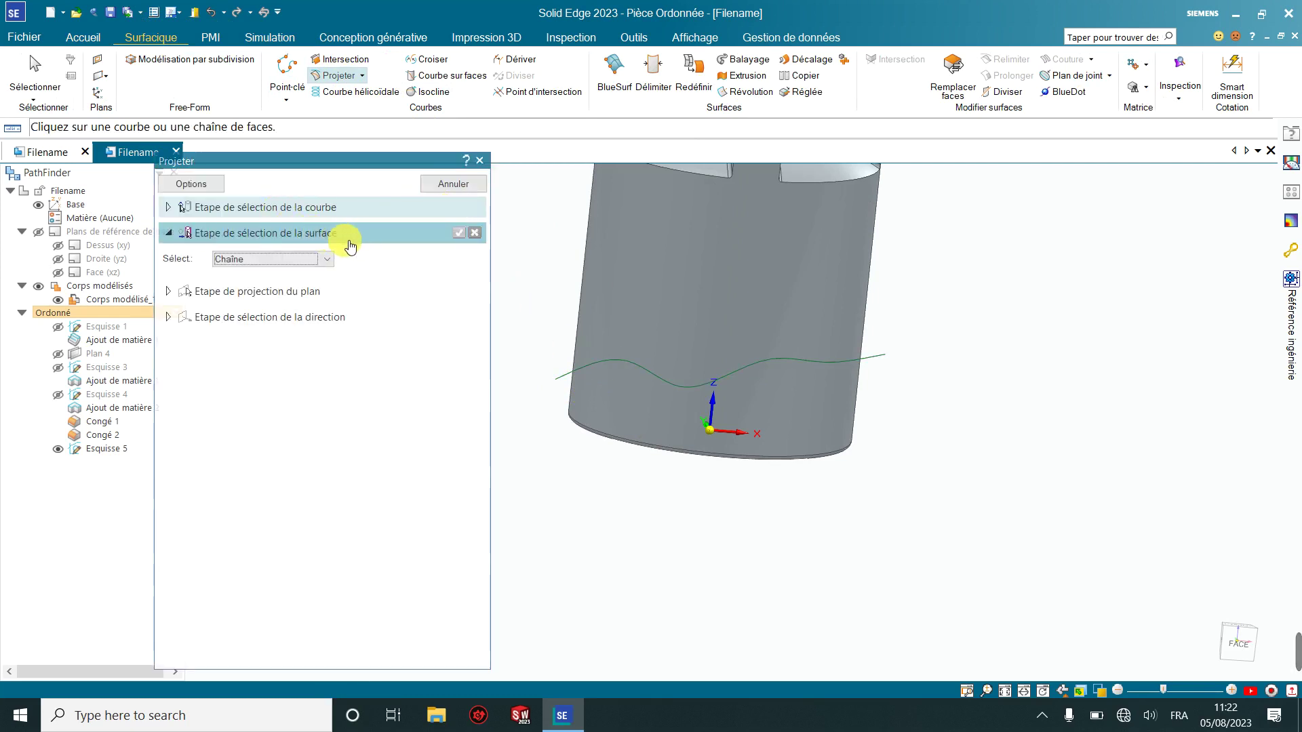
Project the curve onto the tank's cylindrical side, creating Projection 1
click(651, 303)
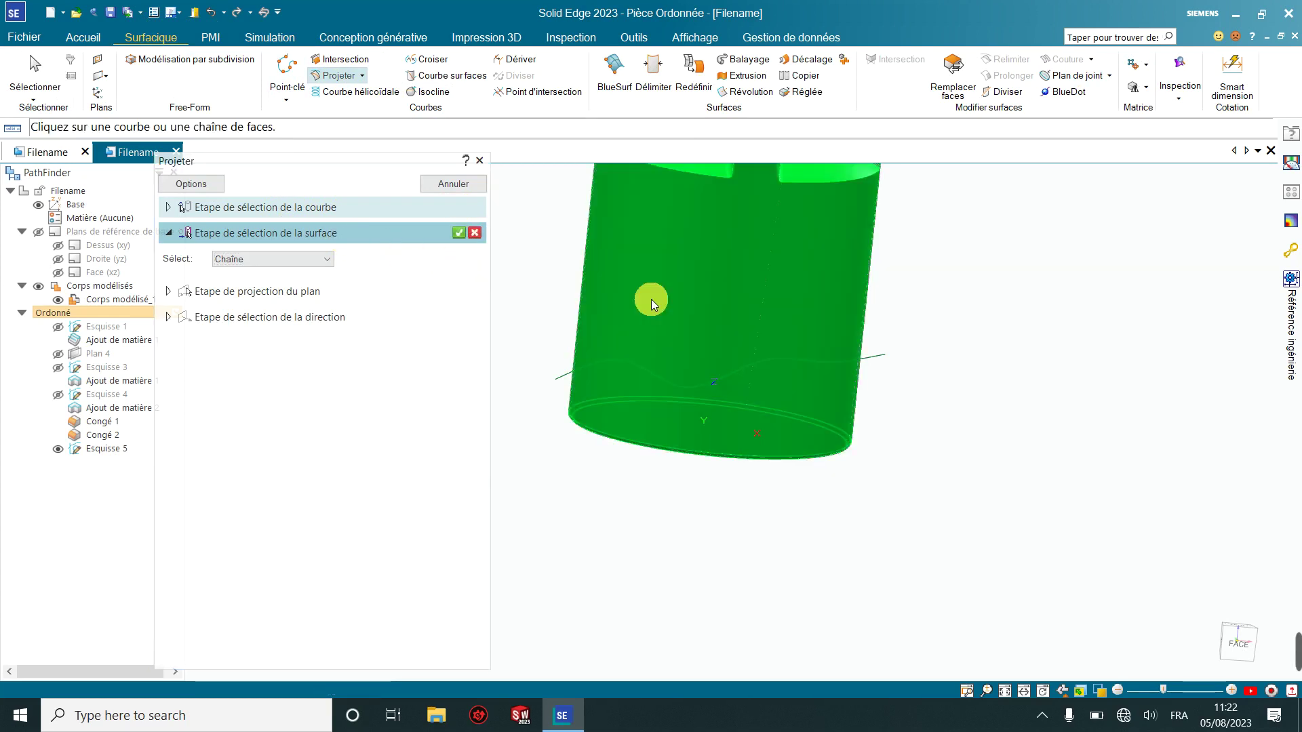
click(459, 232)
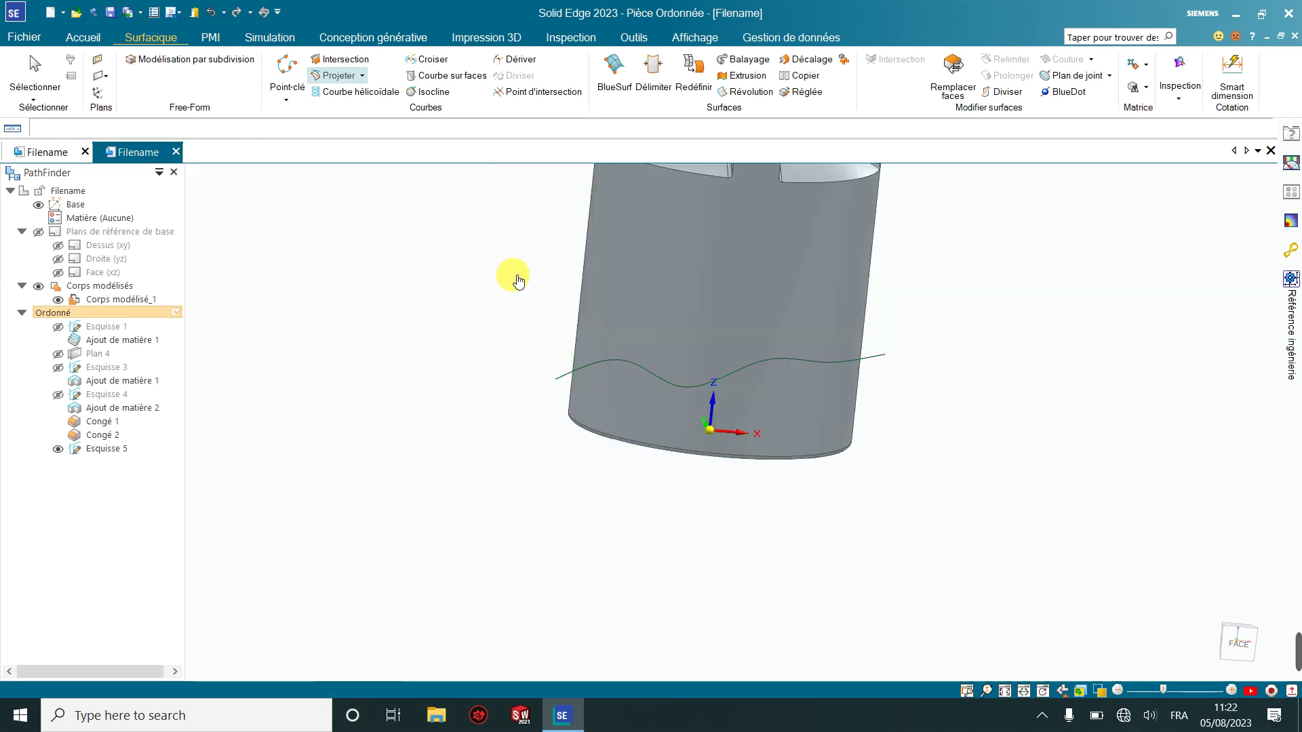
middle_drag(746, 380, 778, 394)
click(711, 362)
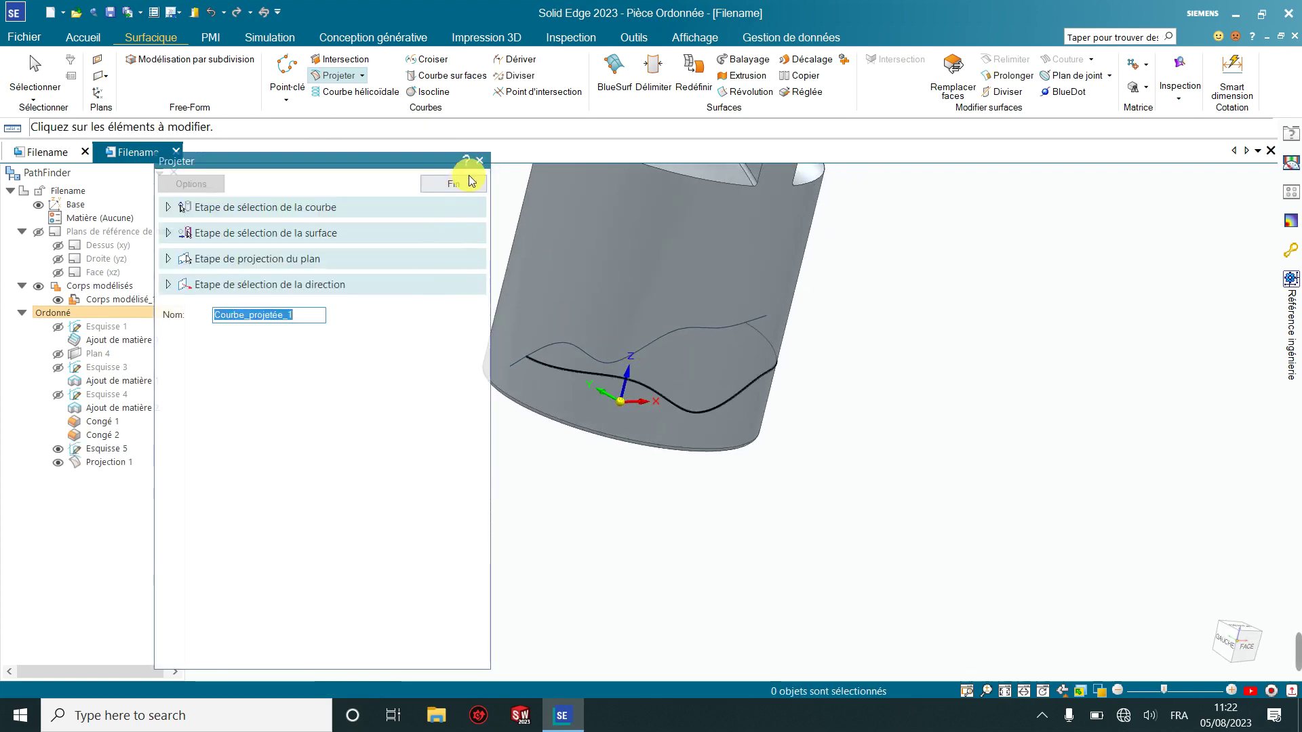
click(477, 162)
scroll(440, 299, down, 2)
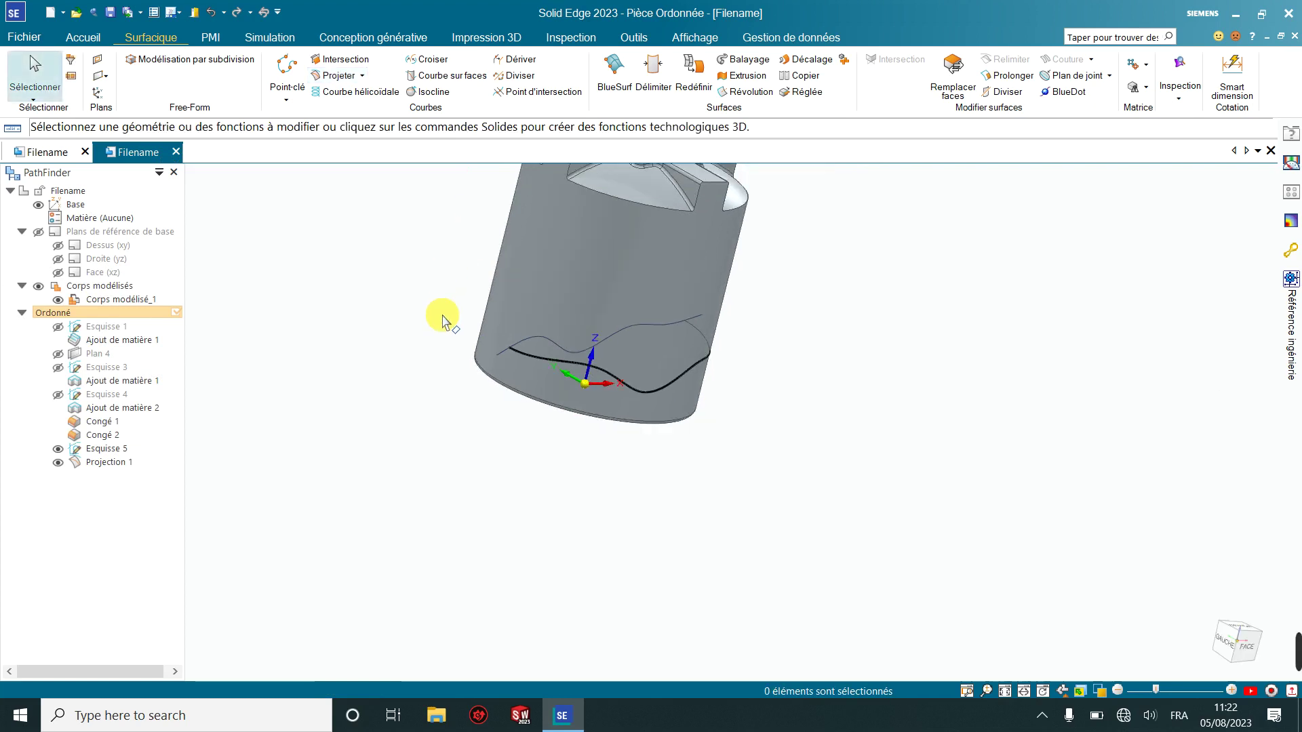
scroll(407, 316, down, 3)
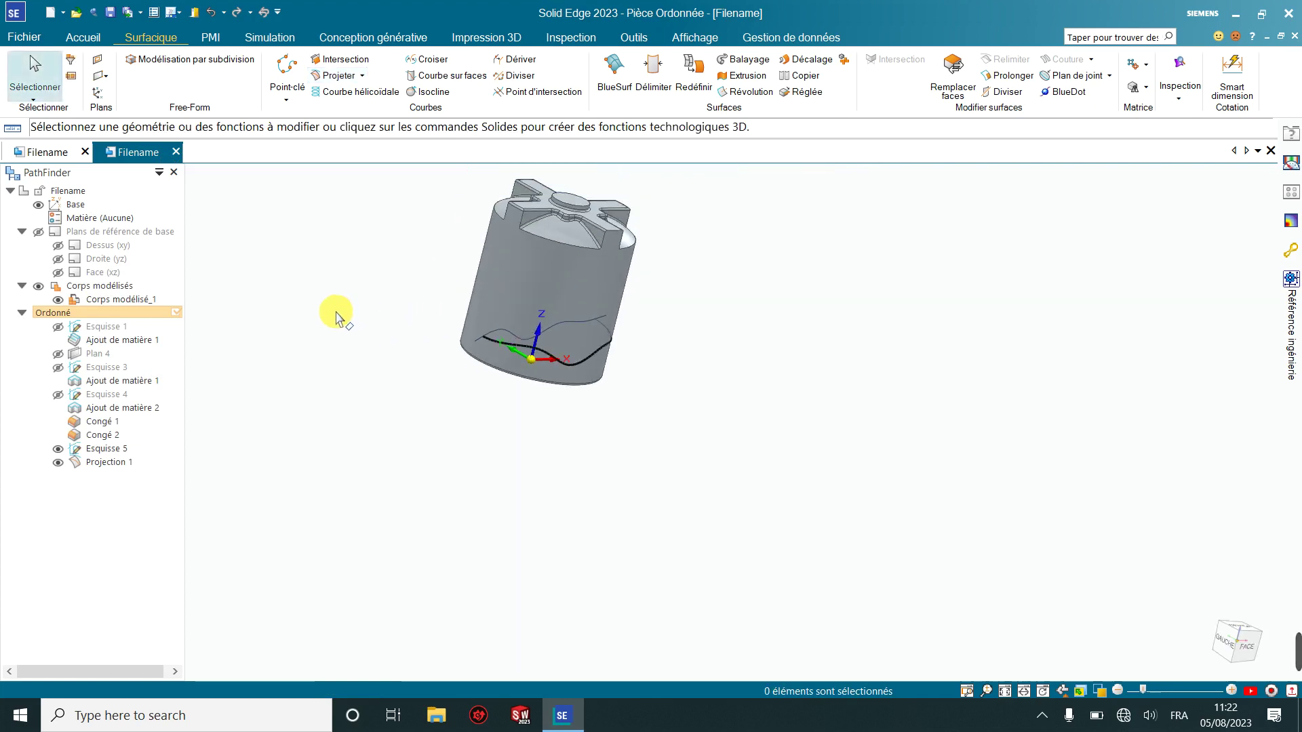
Hide Esquisse 5 and start a new sketch on the front xz plane
click(58, 448)
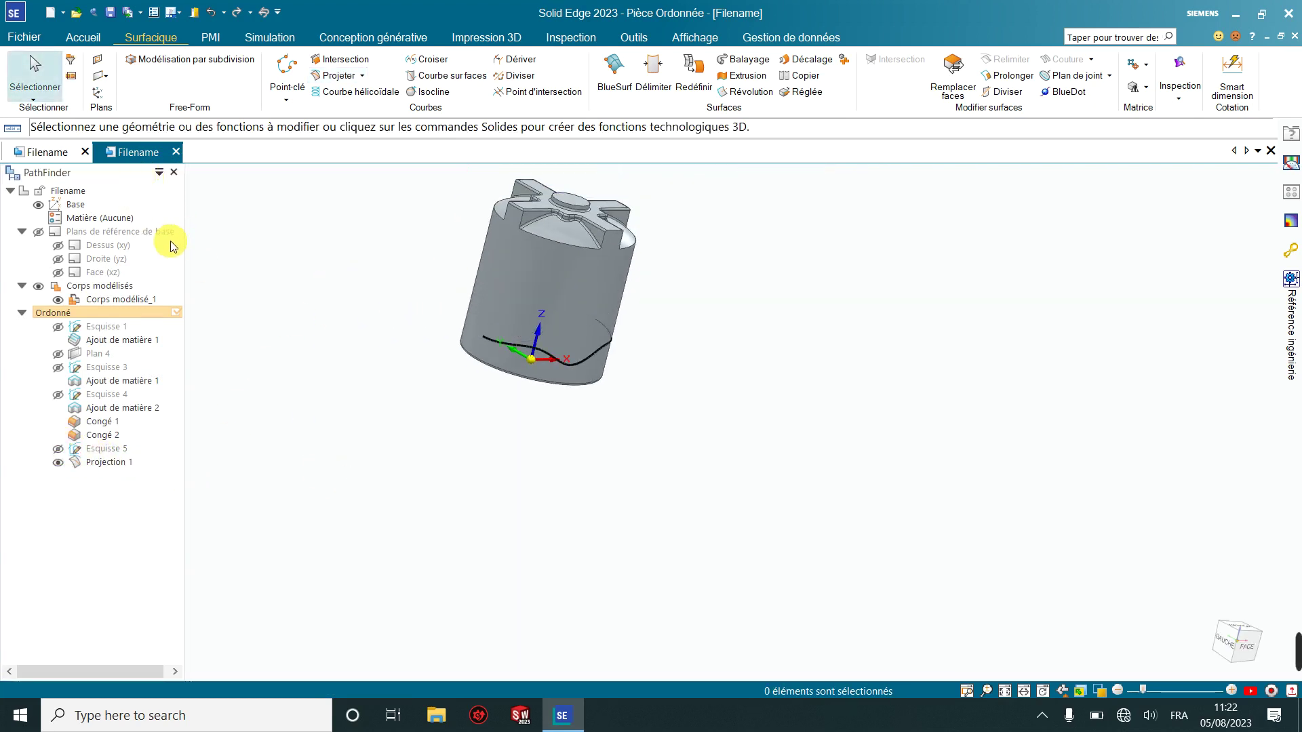
click(82, 38)
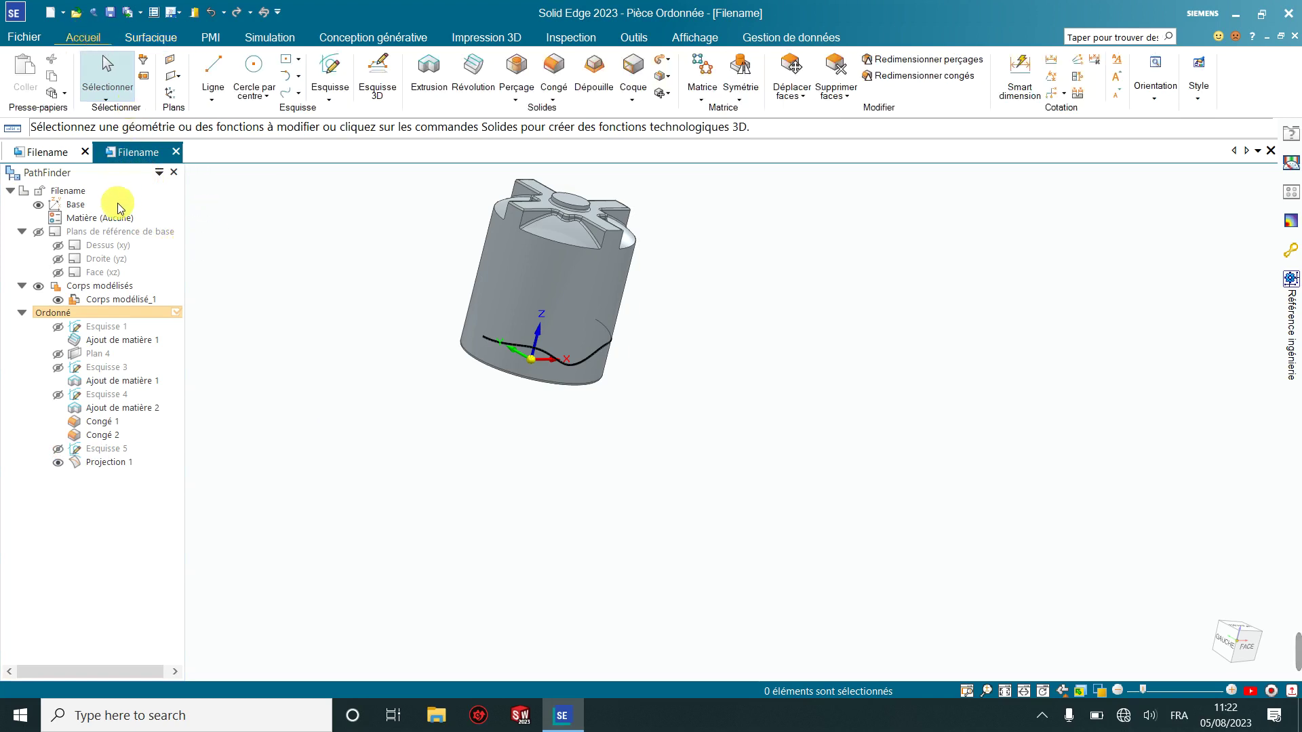
click(103, 272)
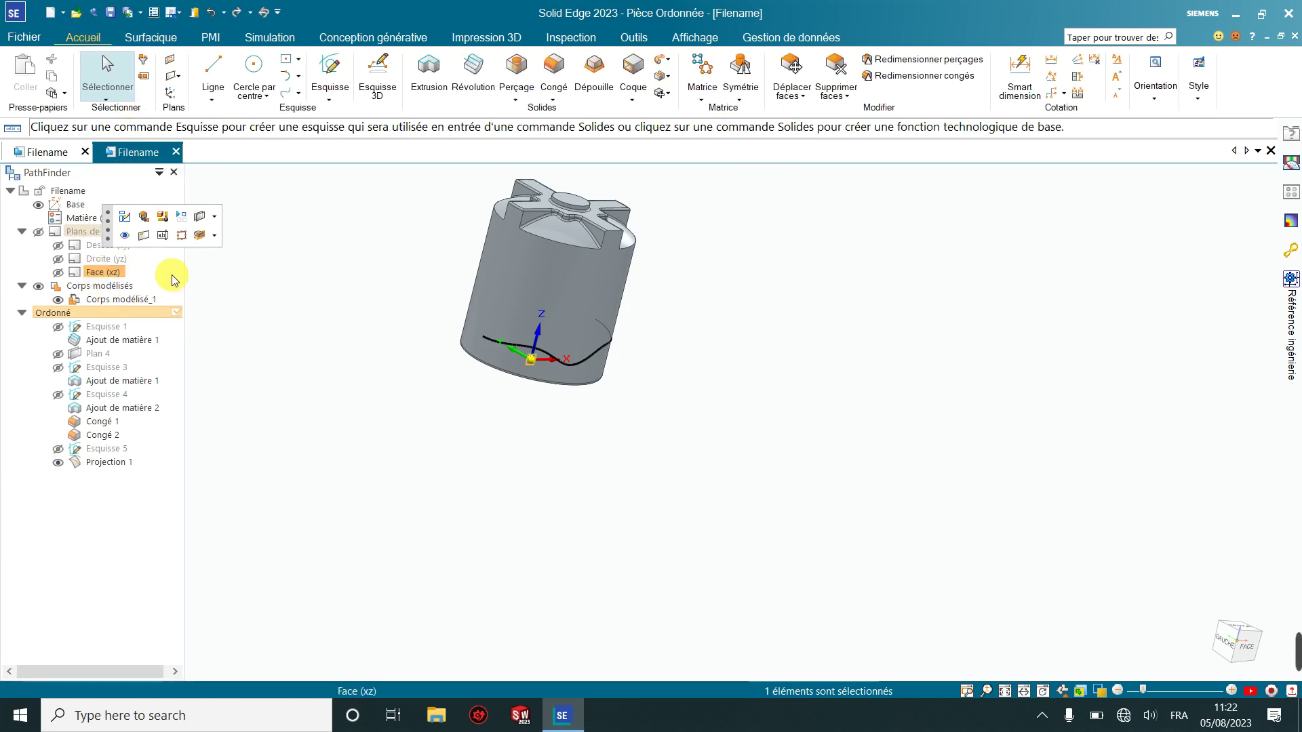
click(330, 68)
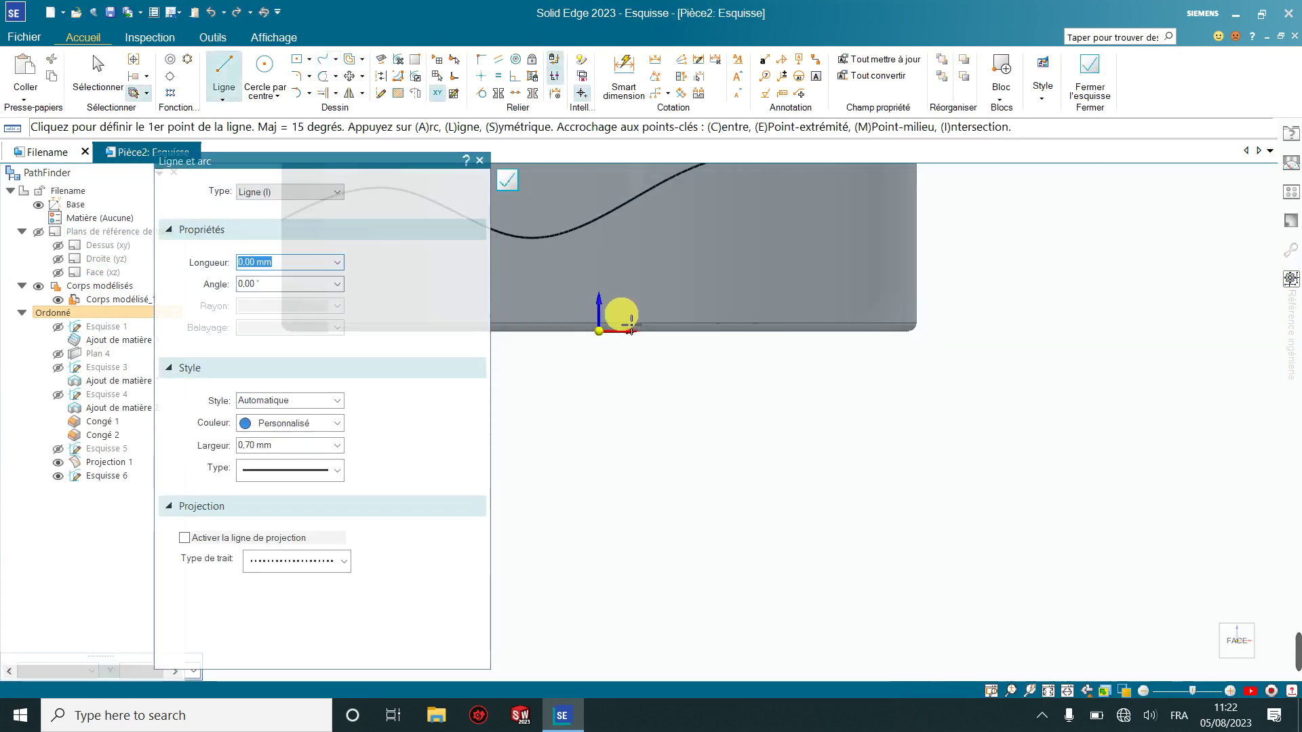
scroll(514, 259, up, 3)
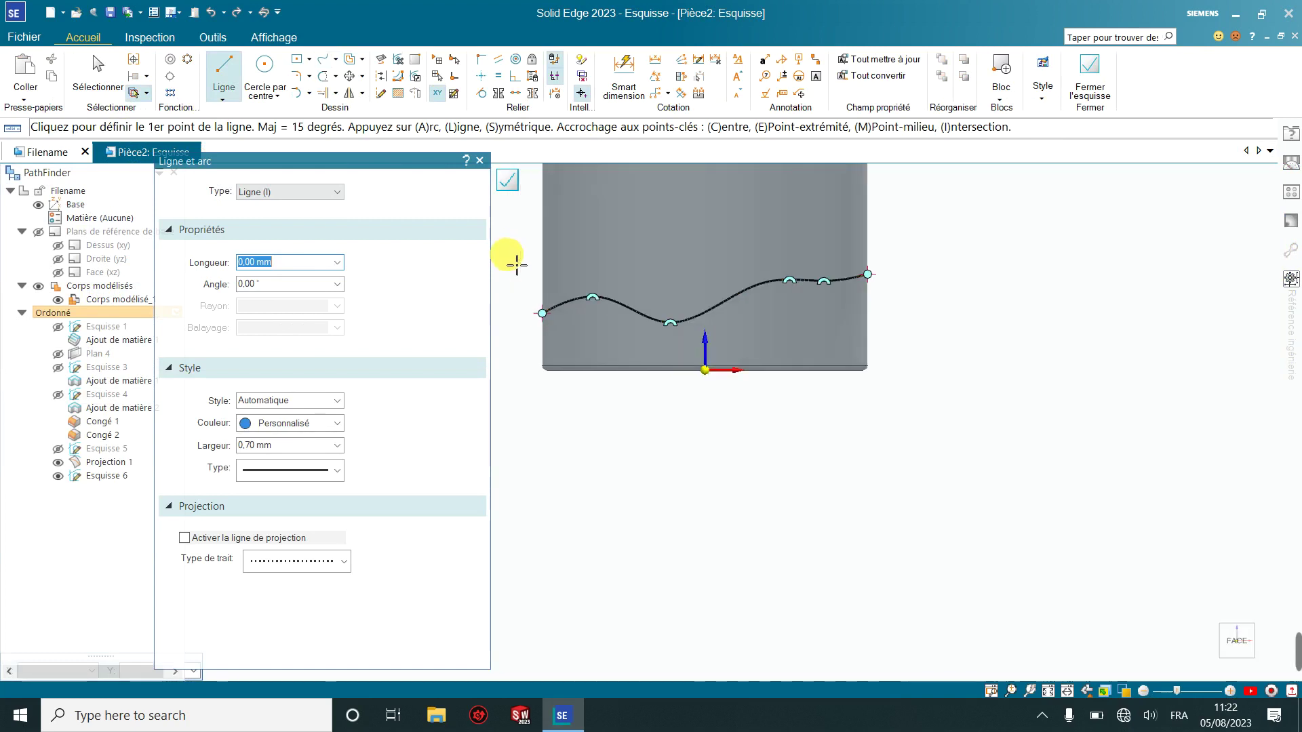
scroll(513, 267, up, 3)
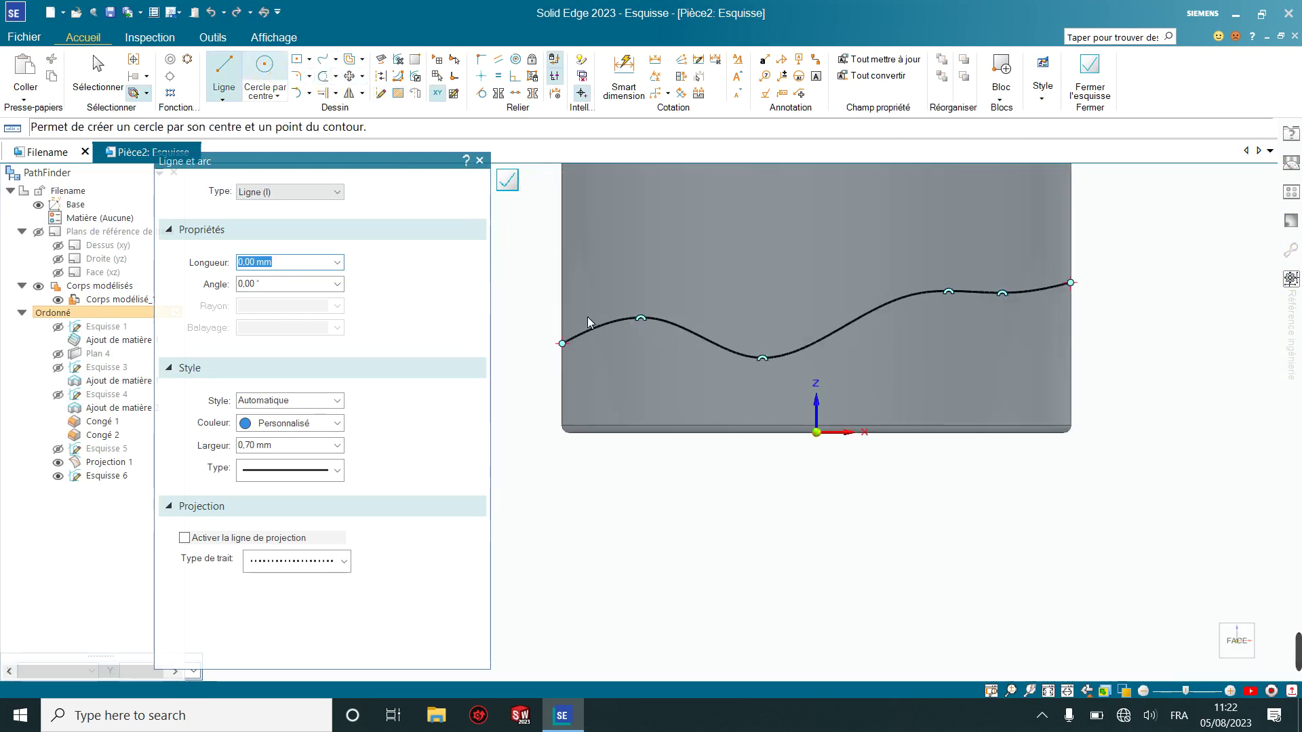
Draw a circle centred on the wavy curve's left end, dimensioned to 80 mm diameter
click(569, 345)
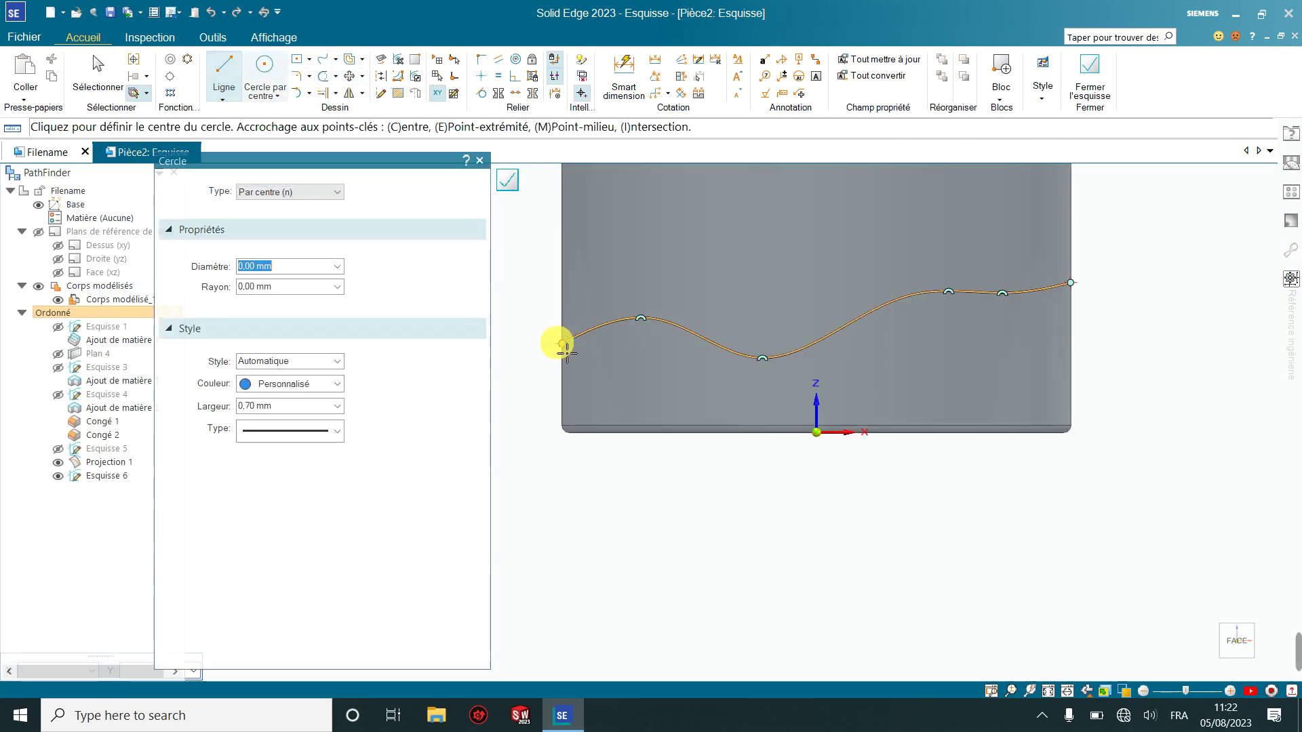
click(575, 344)
click(573, 314)
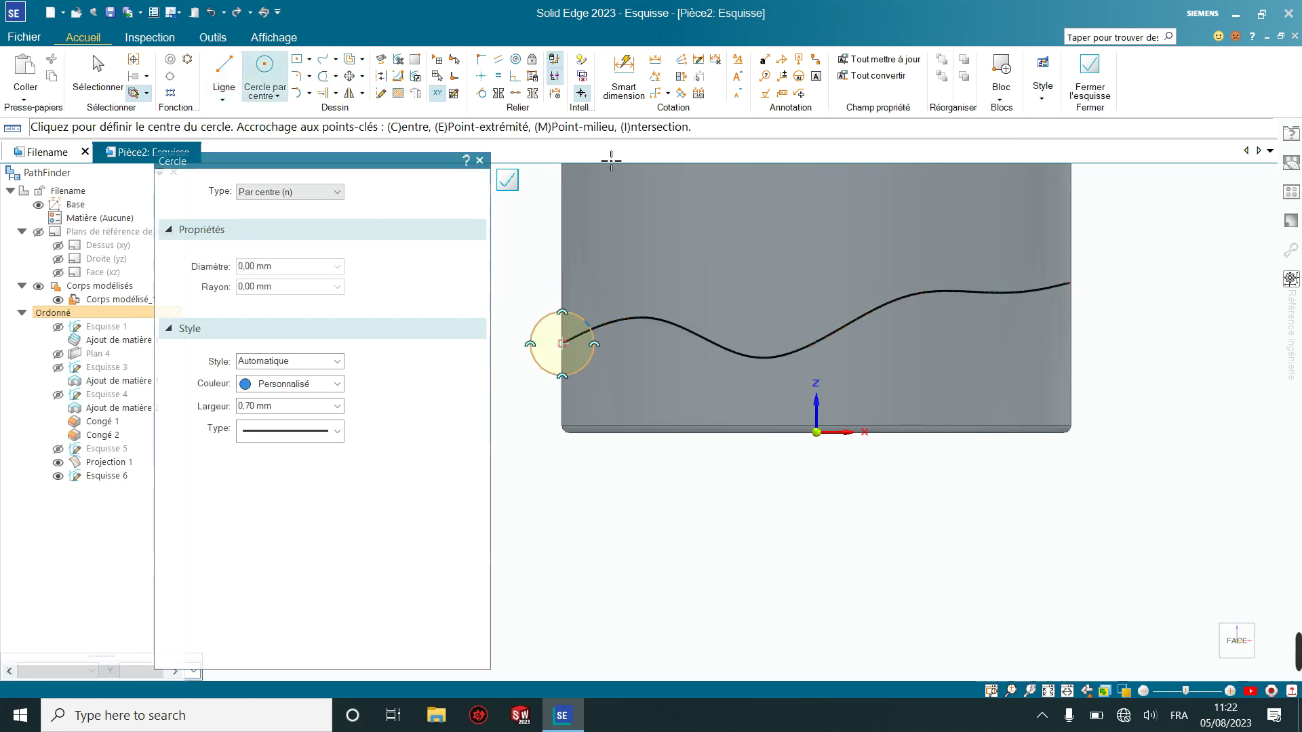
click(623, 76)
click(543, 319)
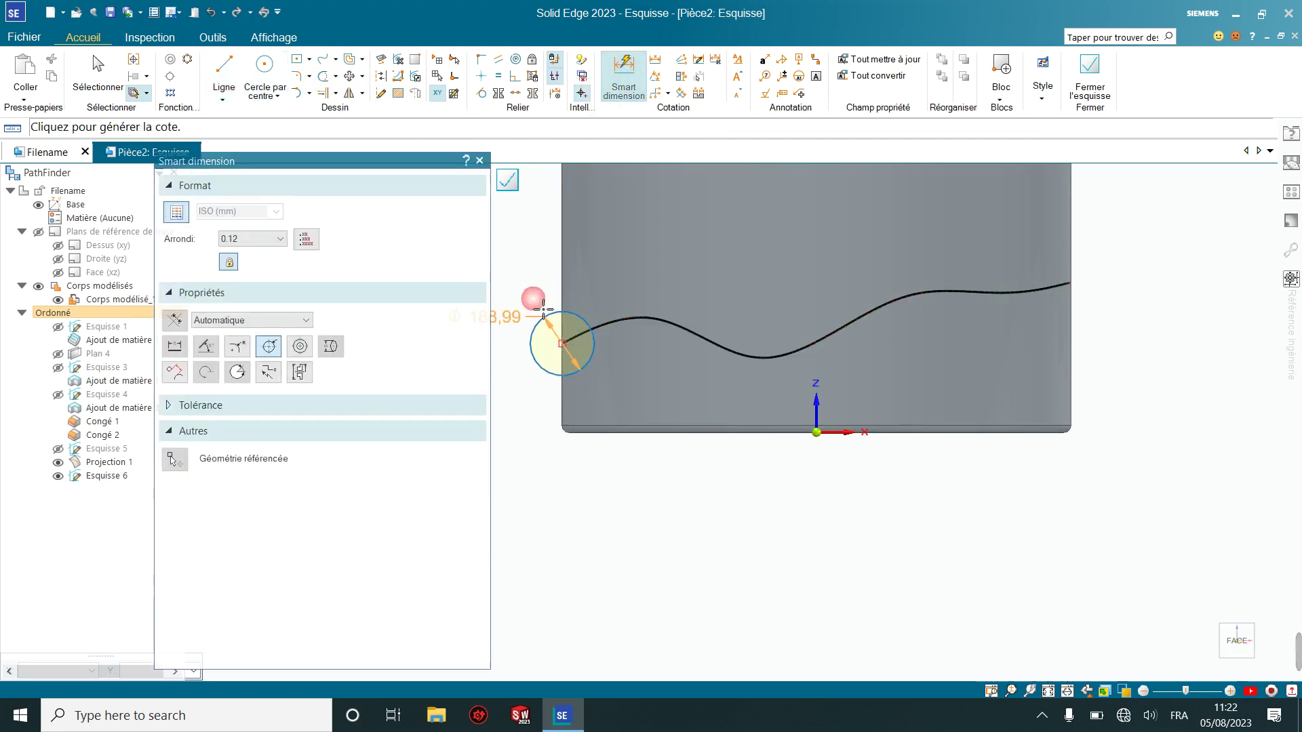
click(533, 285)
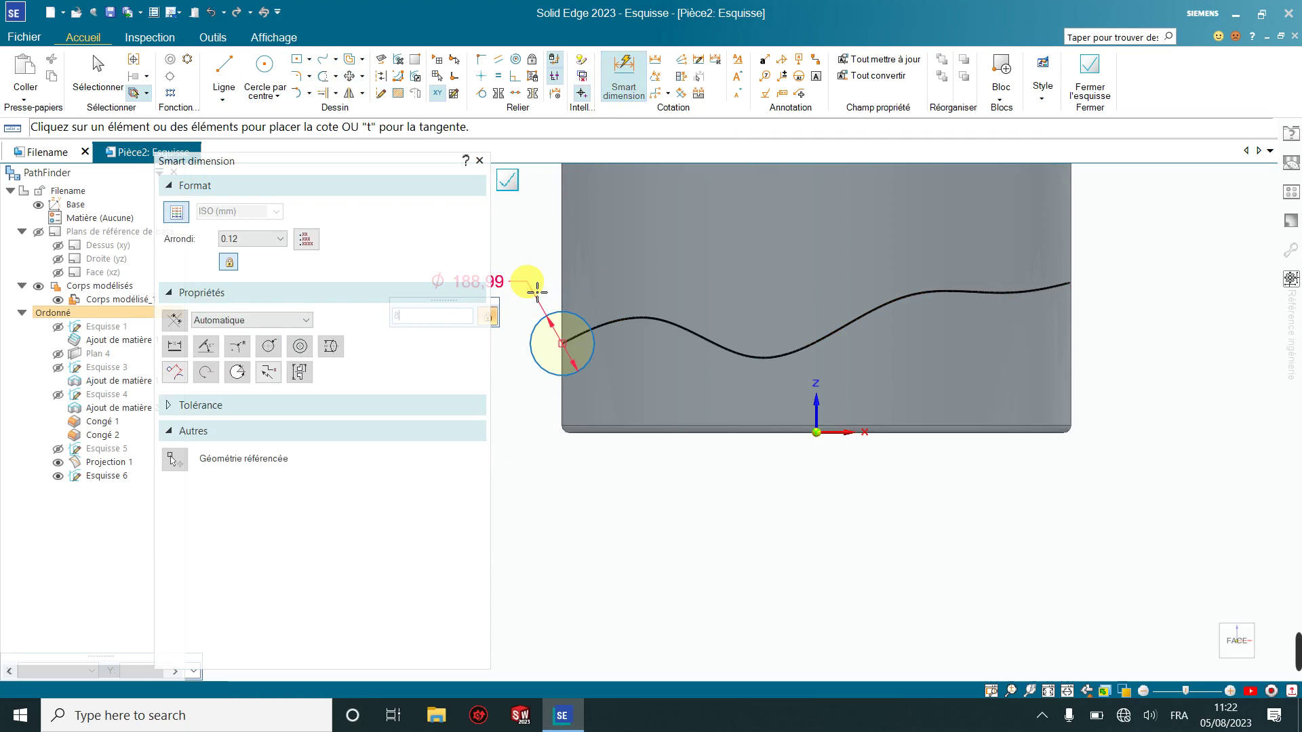
text(0)
key(Return)
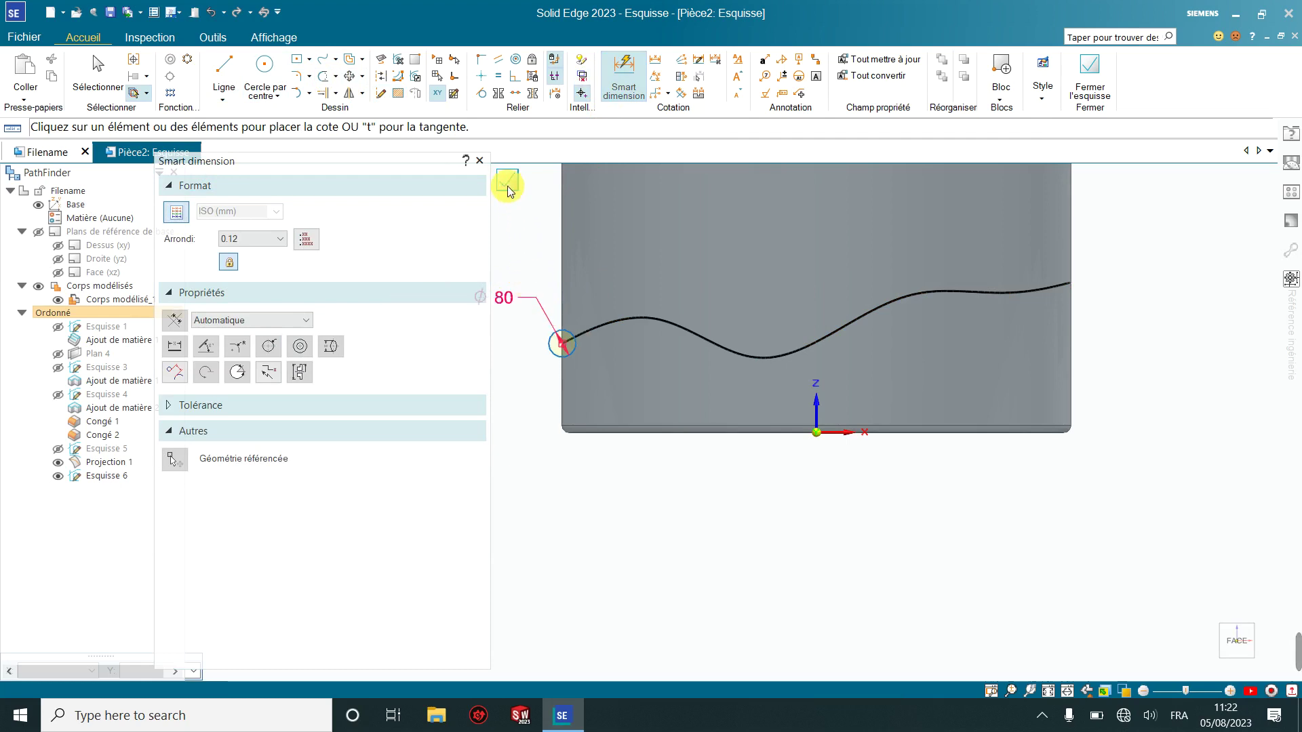
Stop dimensioning and finish the groove-profile sketch Esquisse 6
key(Escape)
middle_drag(506, 184, 430, 254)
key(Escape)
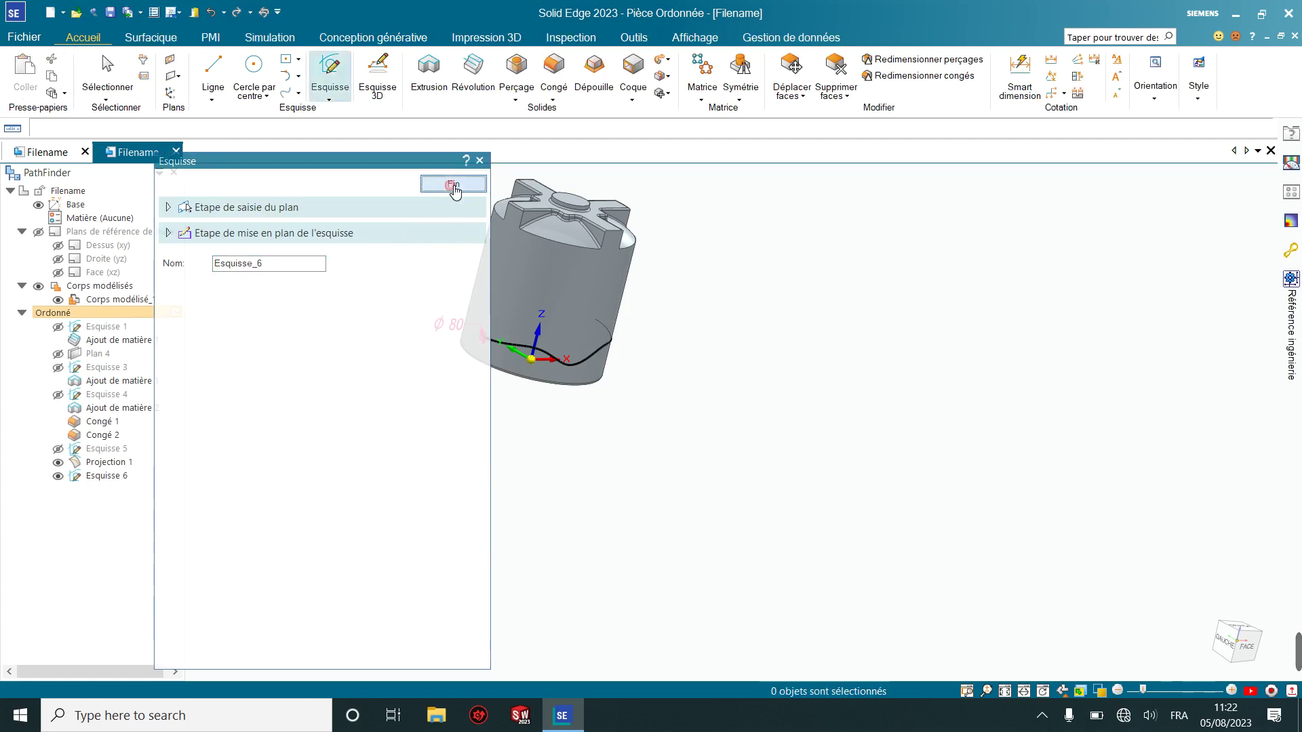
click(453, 187)
Start an Enlever > Balayage swept cut with the default single-path options
click(478, 161)
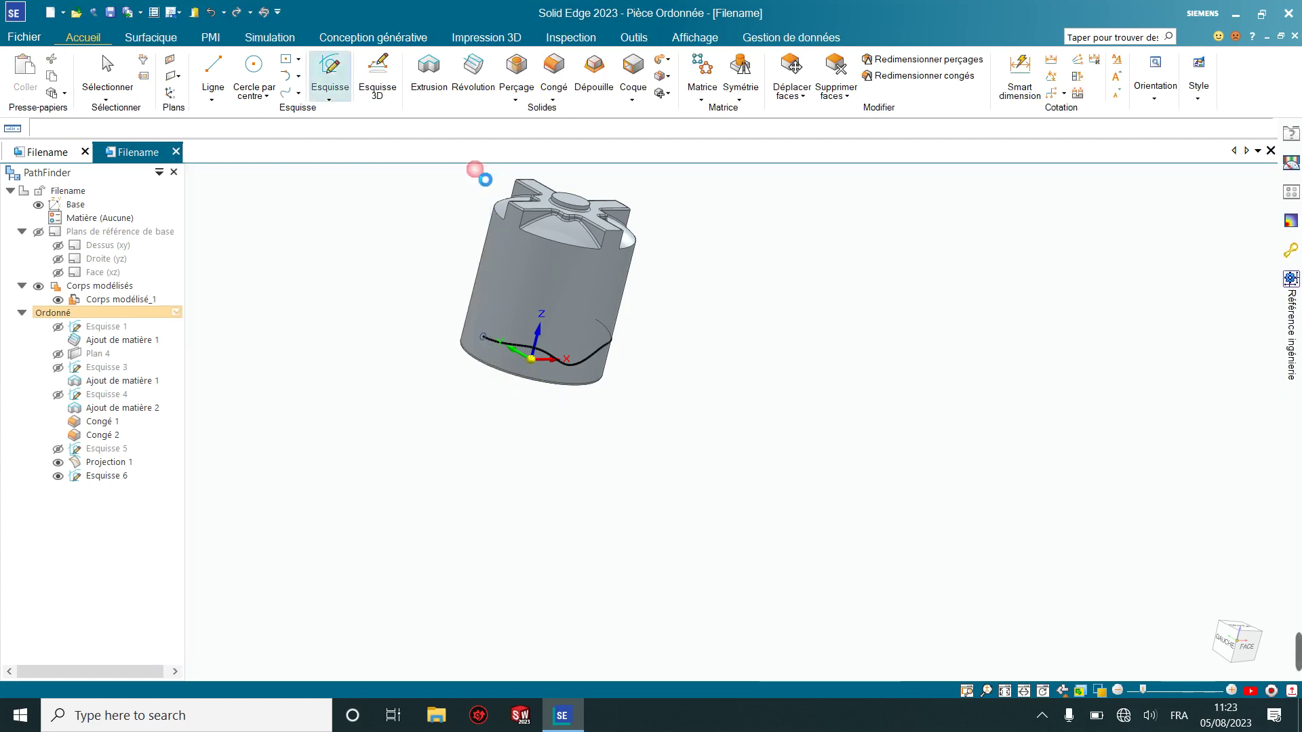
mouse_move(486, 363)
middle_down()
mouse_move(427, 320)
mouse_move(468, 342)
middle_up()
scroll(461, 339, up, 2)
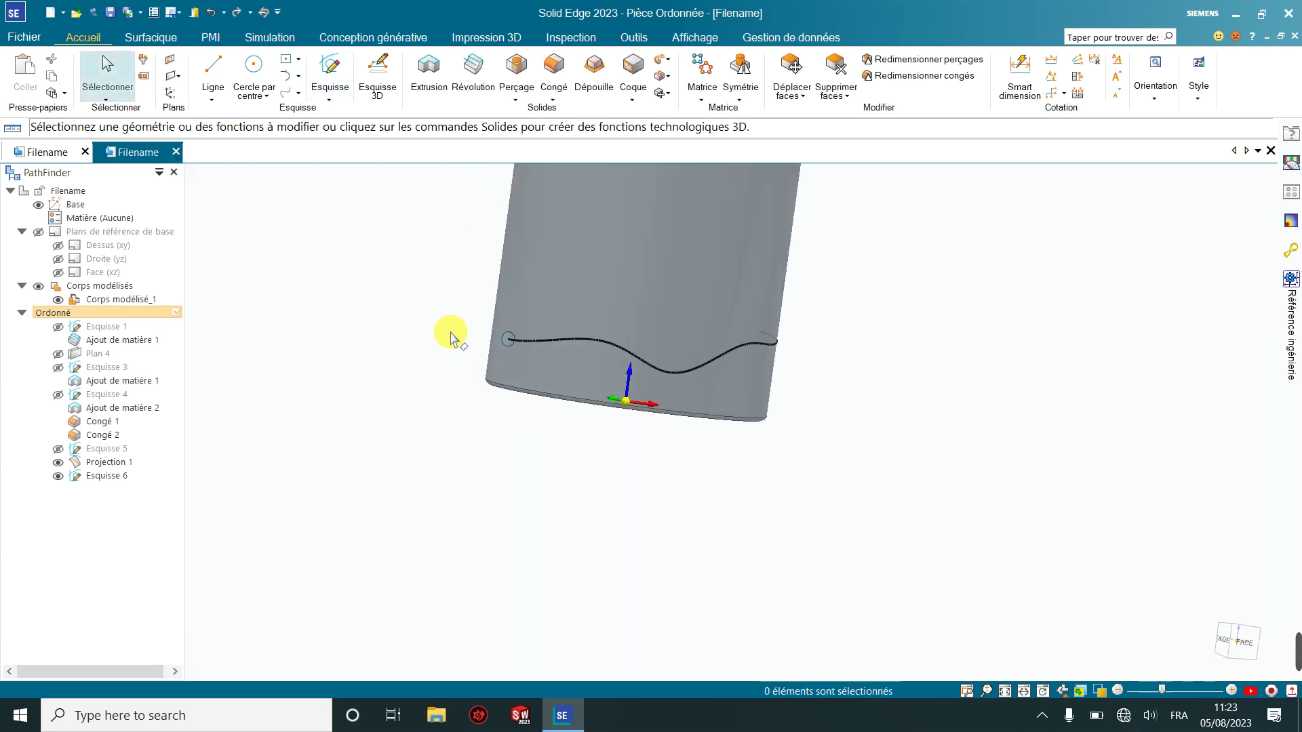
scroll(454, 332, up, 2)
scroll(451, 330, up, 2)
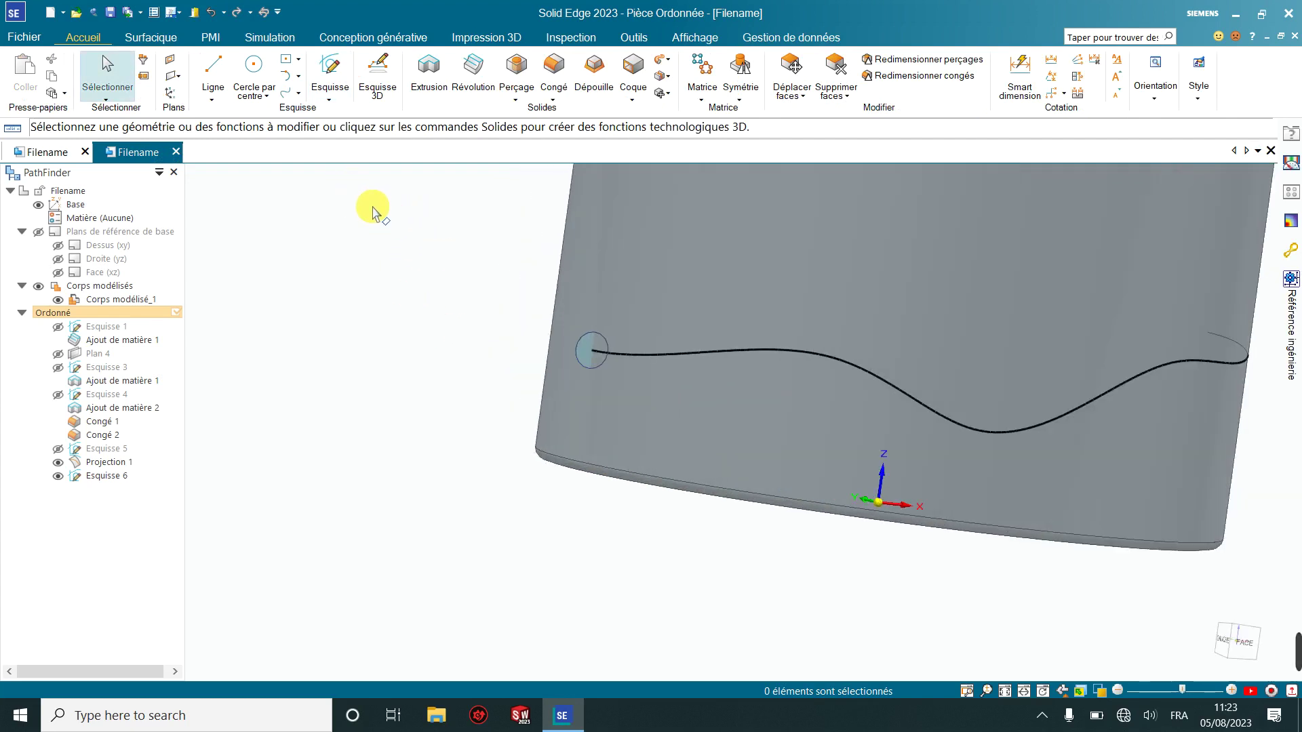
click(669, 80)
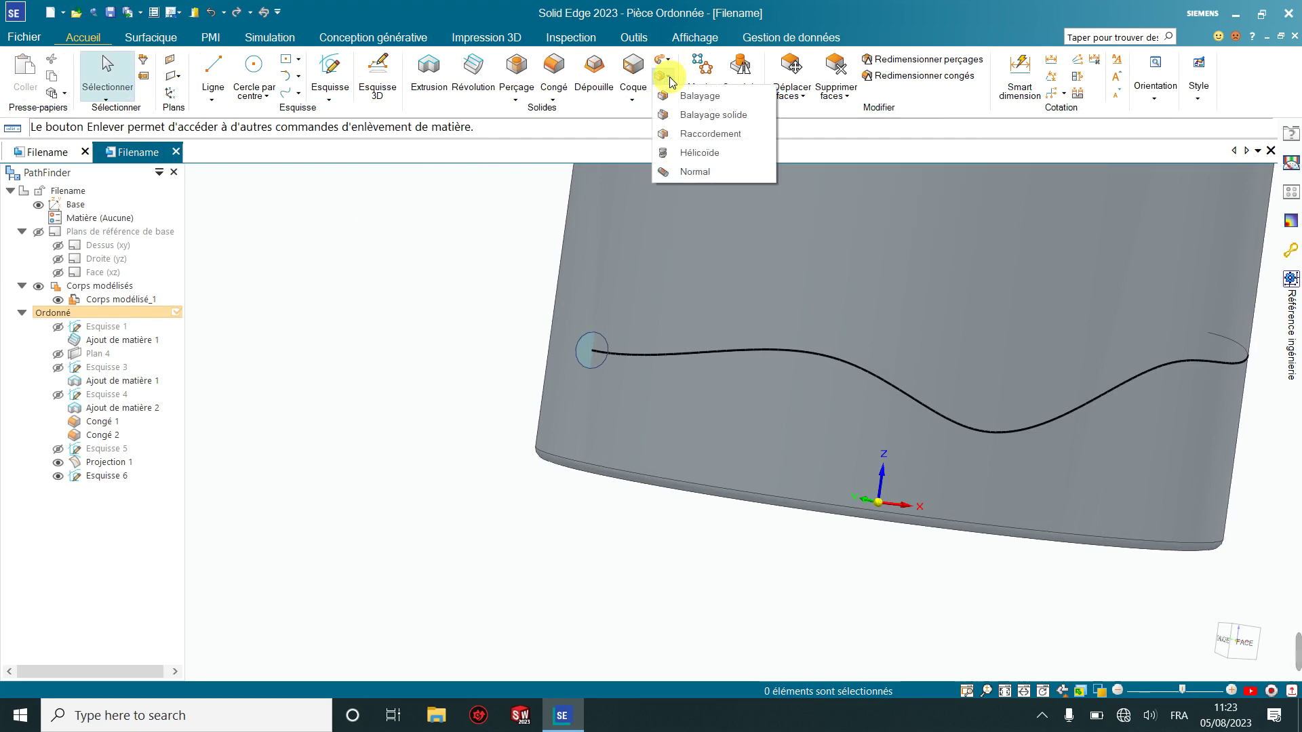
click(669, 96)
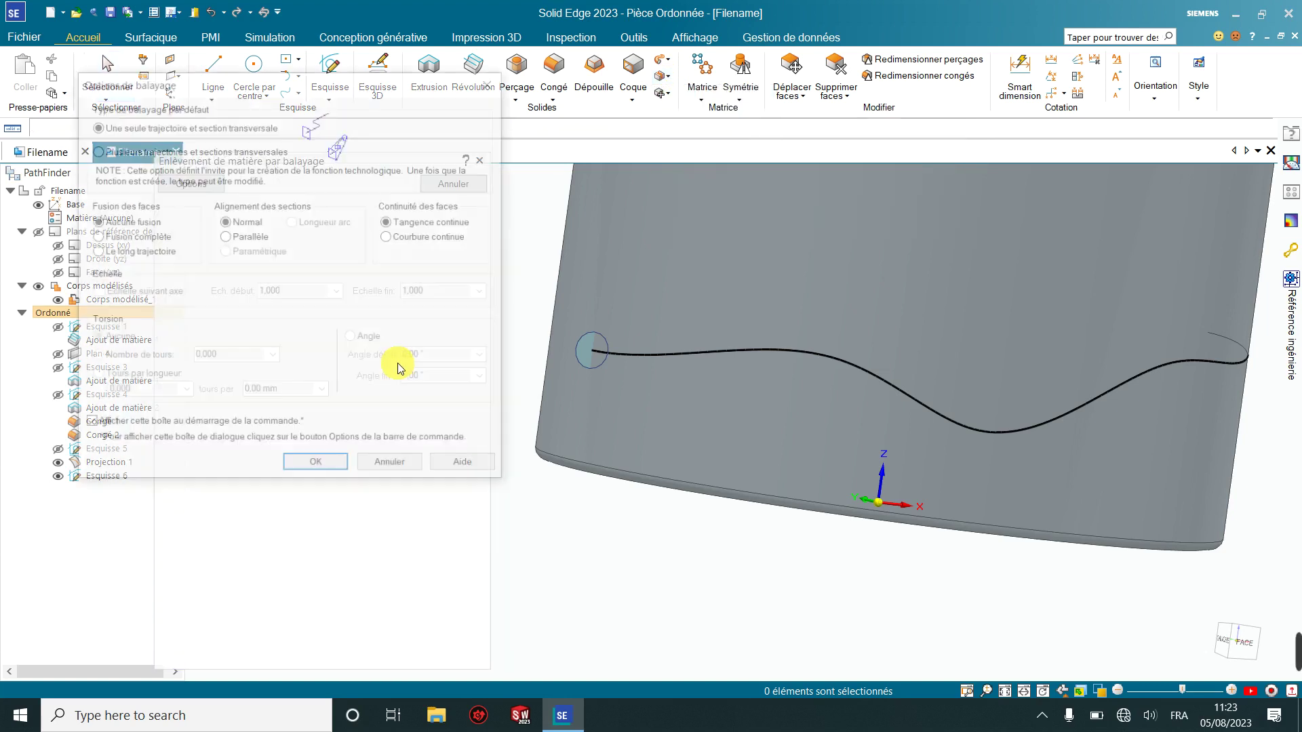
click(340, 465)
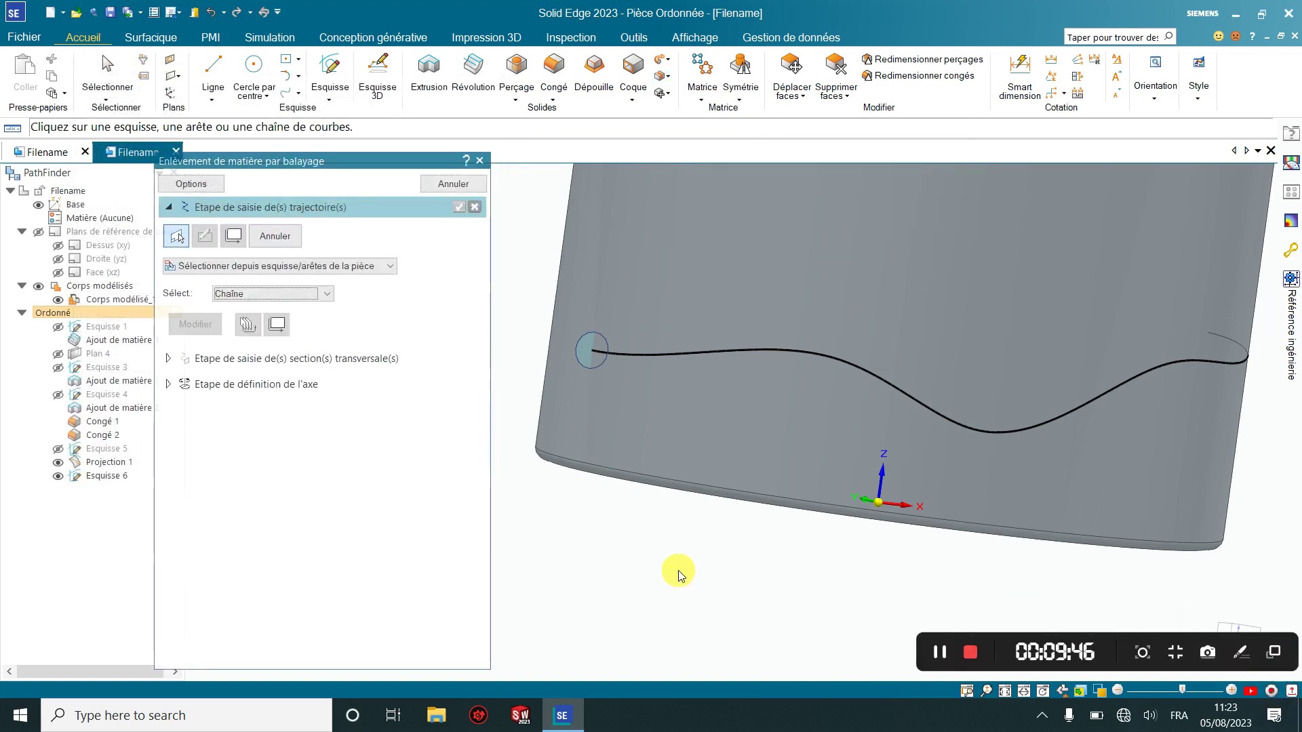
Sweep the 80 mm circle along the wavy curve to cut groove Enlèvement 1
click(641, 353)
click(459, 208)
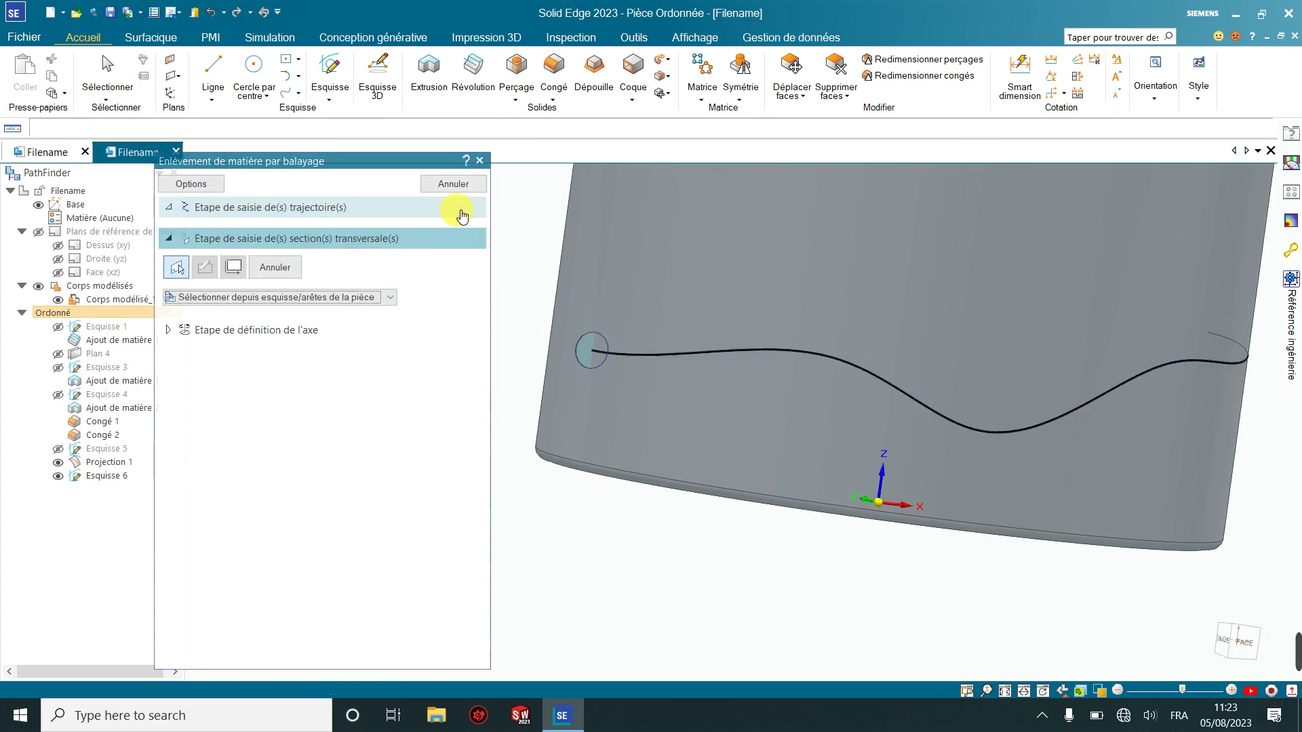
click(599, 336)
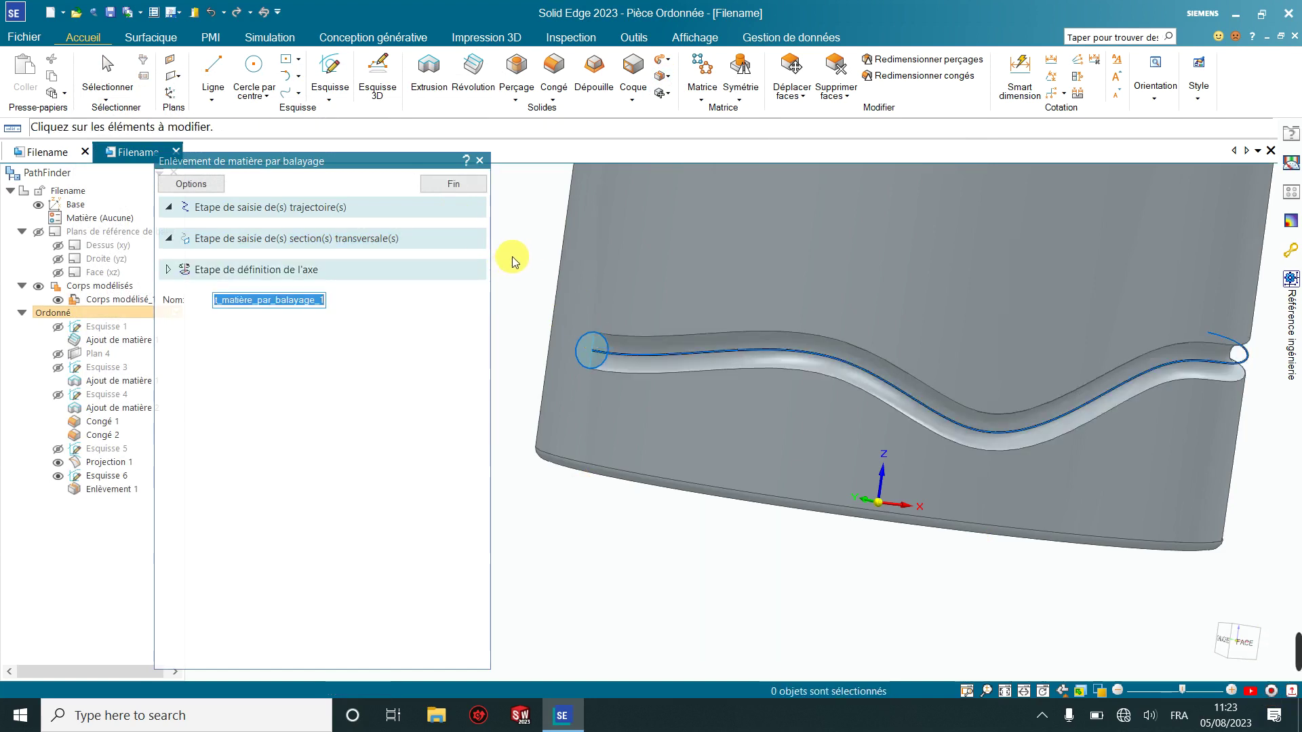
click(480, 161)
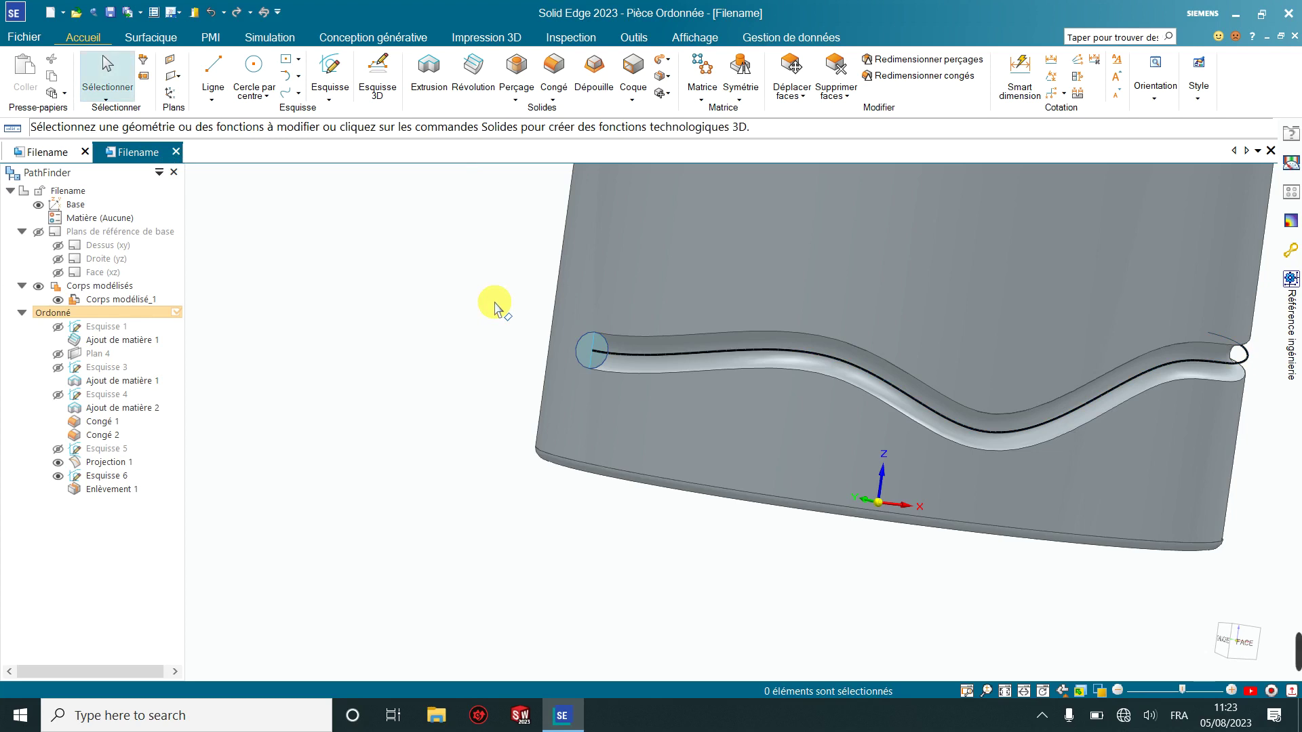
scroll(475, 400, down, 3)
Hide Projection 1 and mirror Enlèvement 1 across the Face (xz) plane as Copie symétrique 1
mouse_move(428, 407)
middle_down()
mouse_move(393, 442)
mouse_move(701, 357)
middle_up()
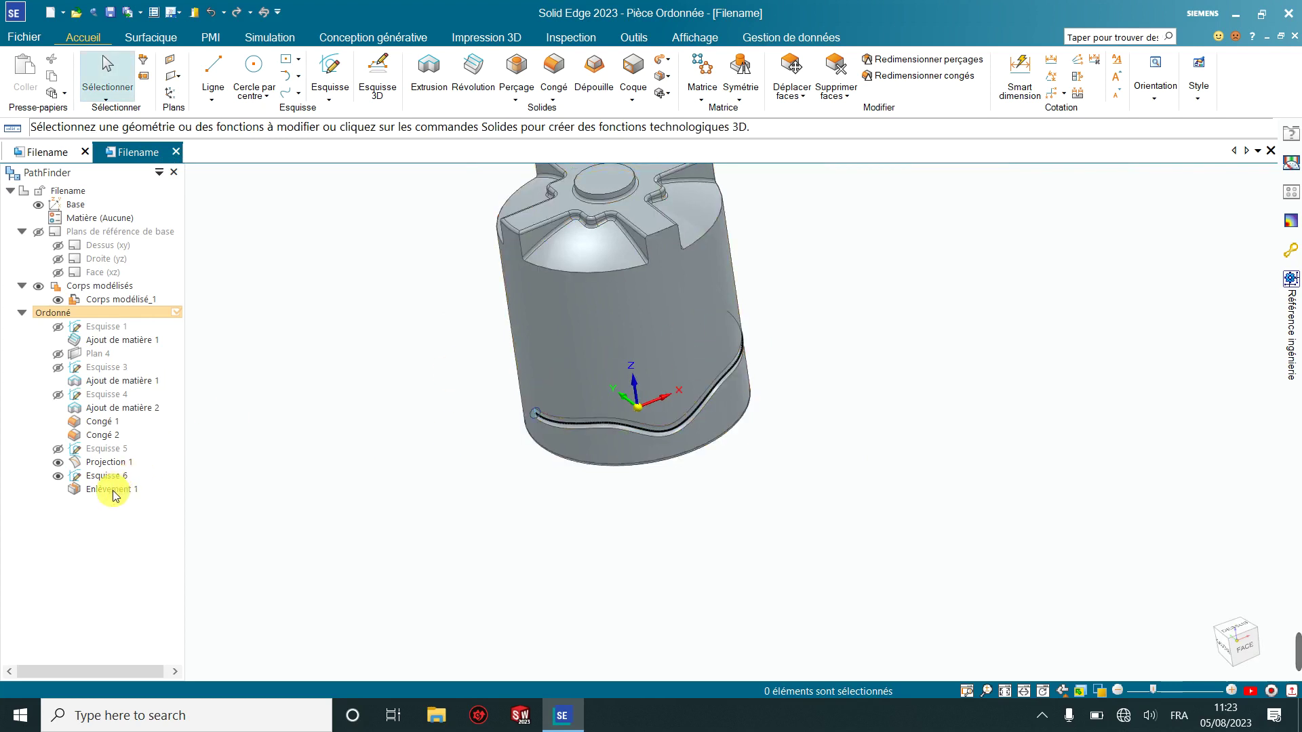
click(59, 462)
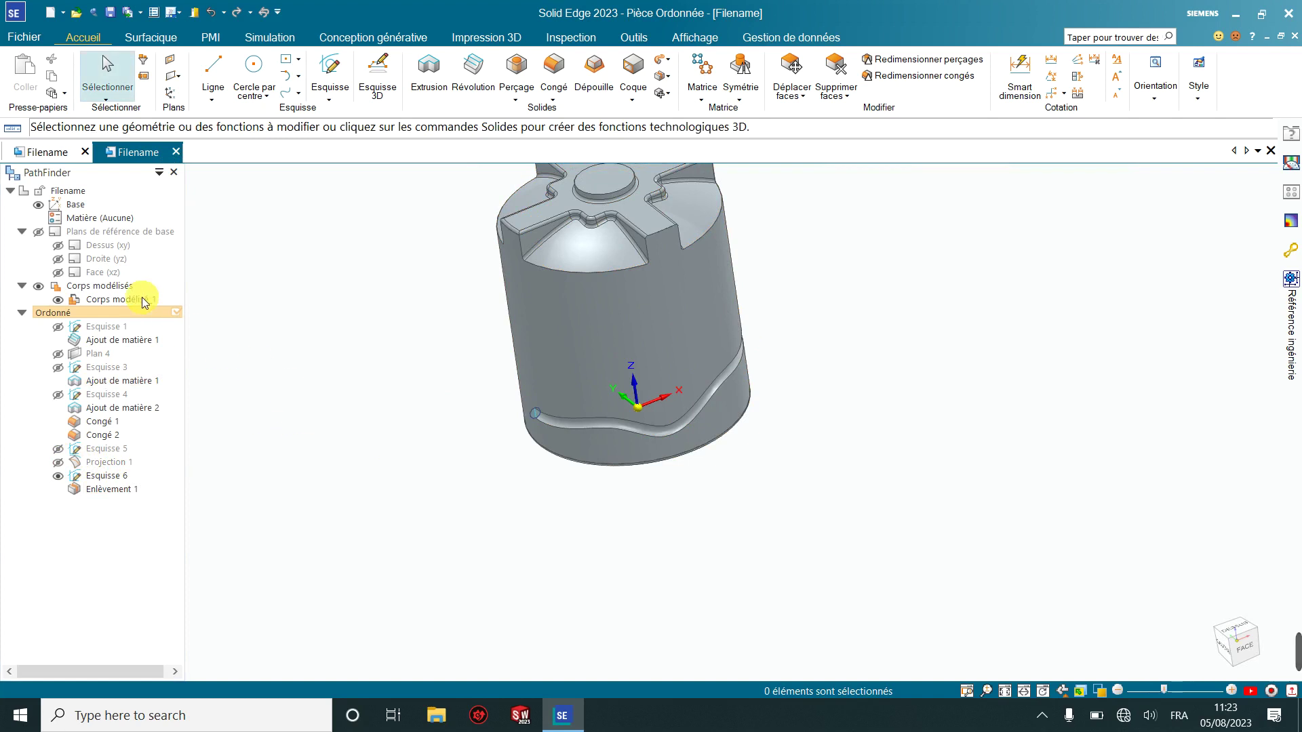
click(98, 273)
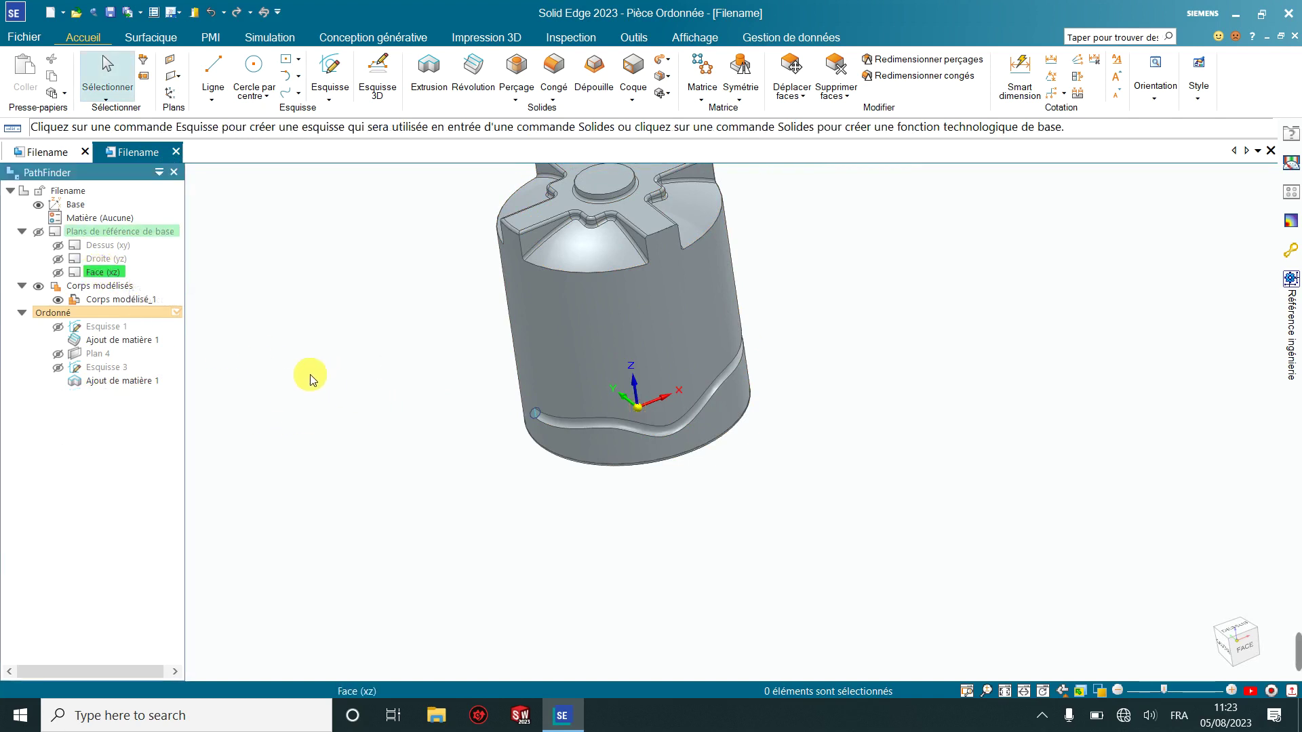
click(742, 100)
click(757, 115)
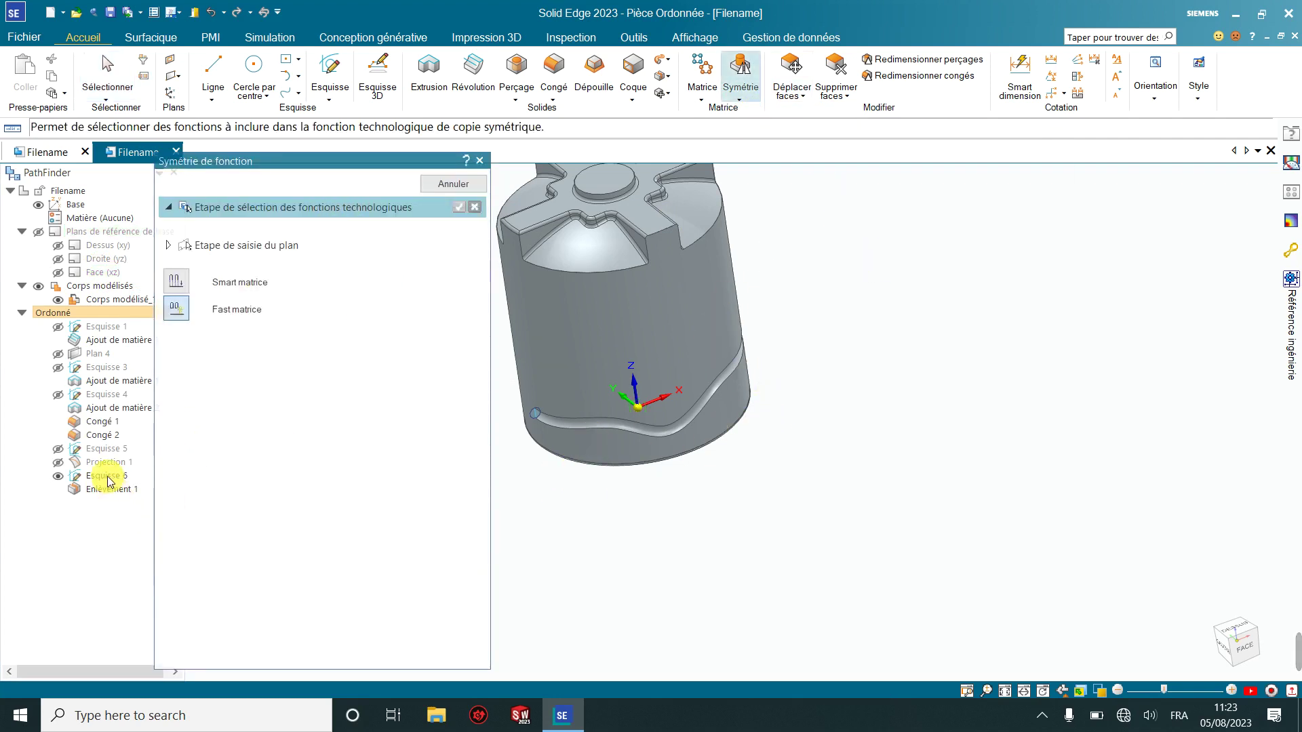
click(109, 489)
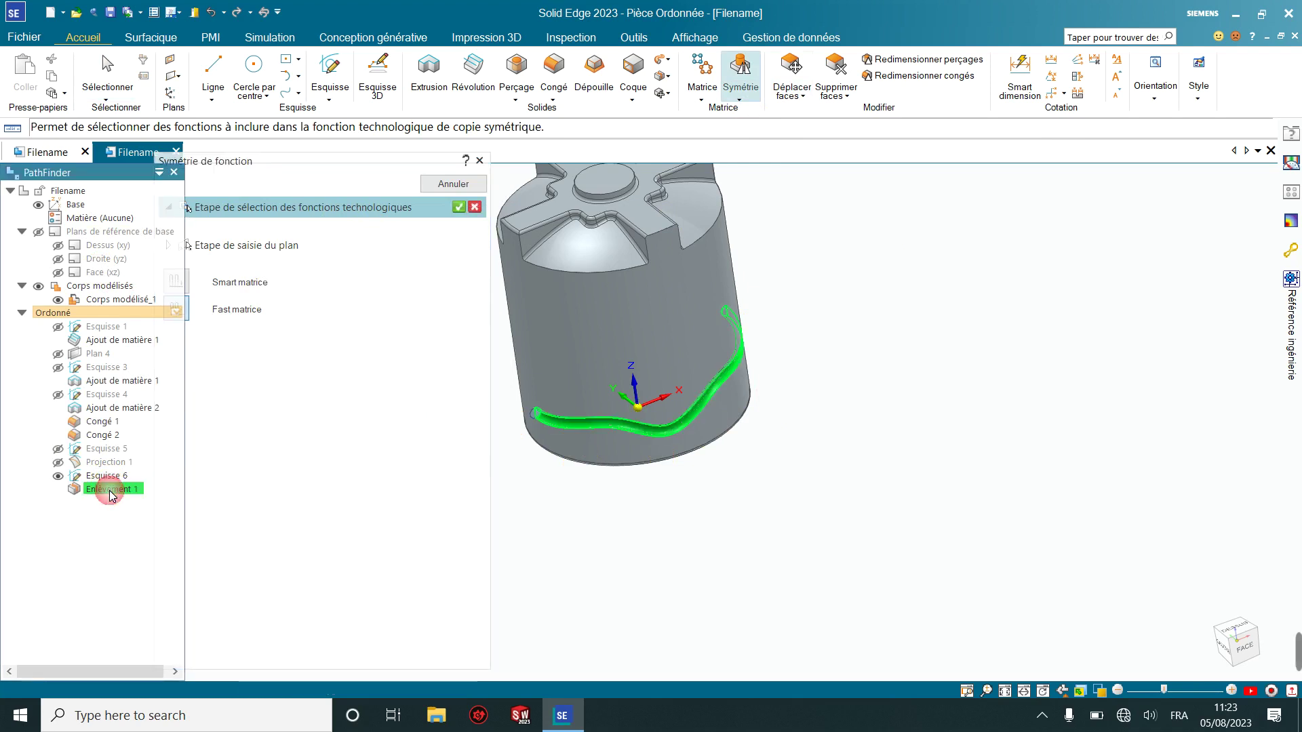
click(459, 207)
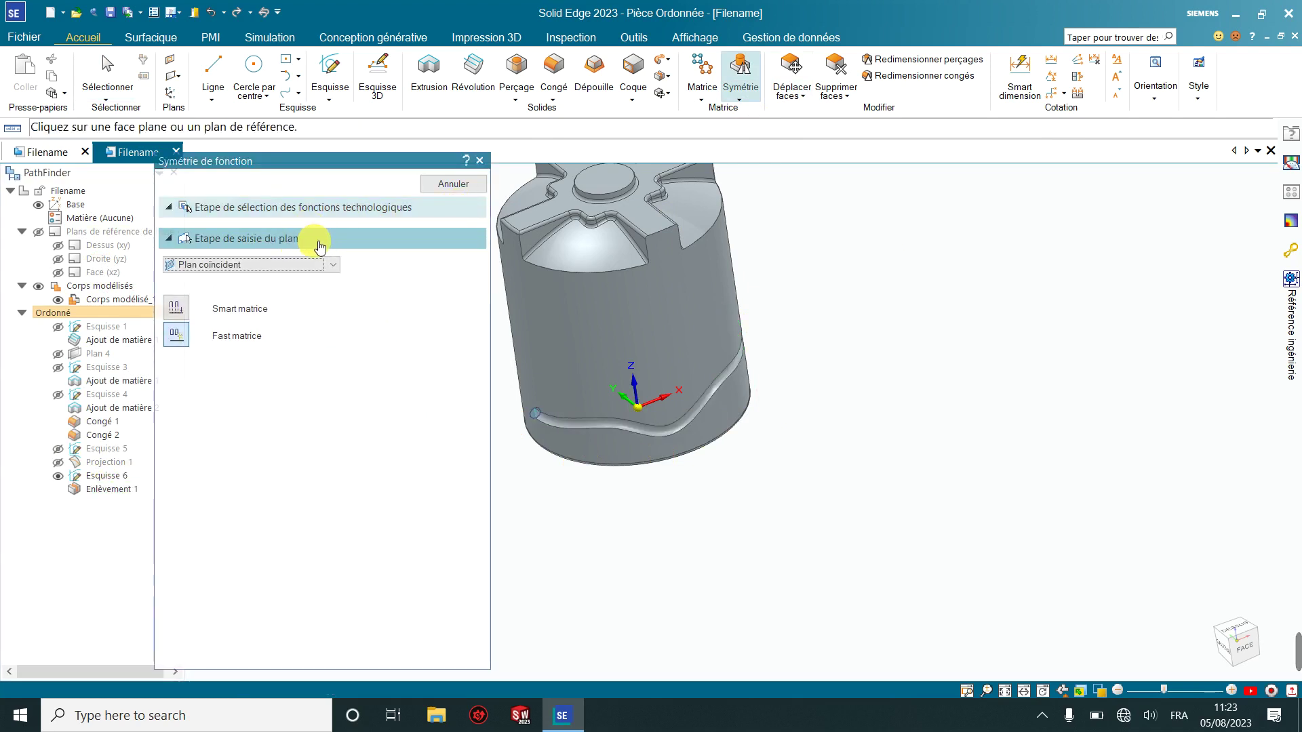
click(89, 272)
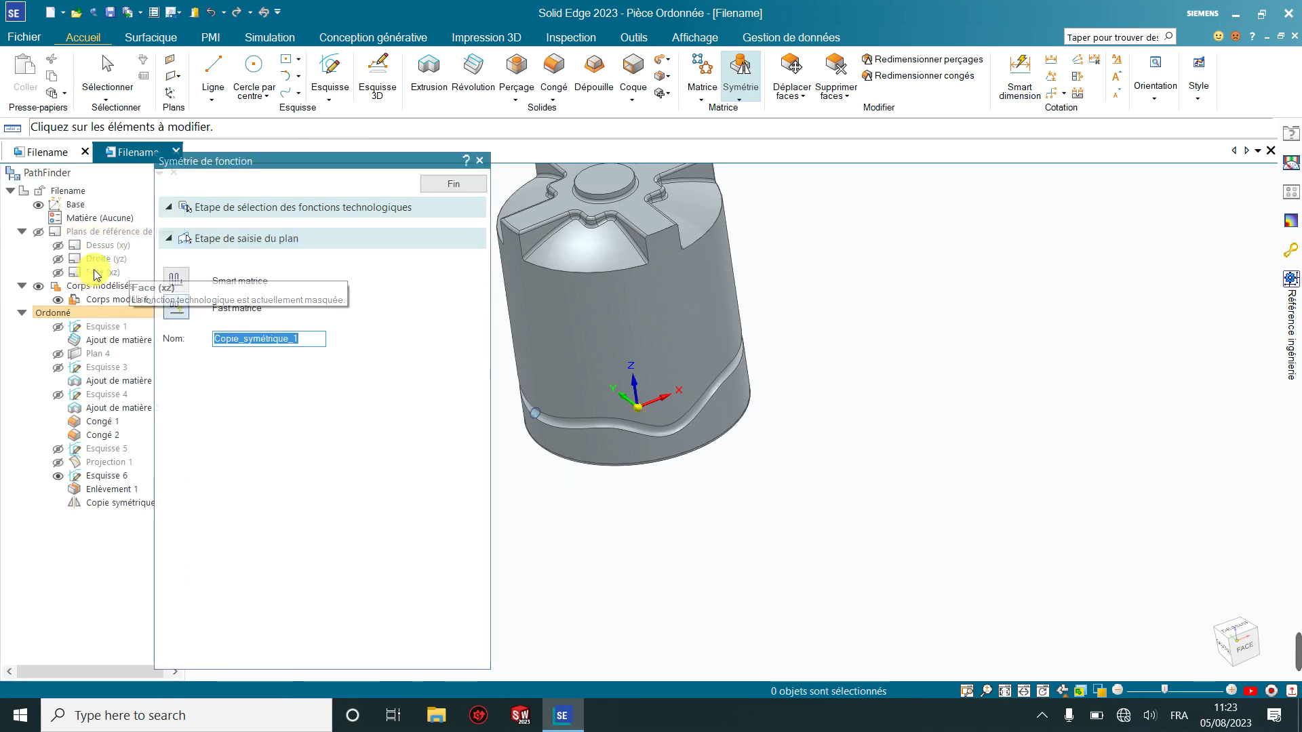
click(479, 161)
mouse_move(389, 332)
middle_down()
mouse_move(475, 305)
mouse_move(668, 337)
mouse_move(531, 299)
mouse_move(302, 291)
mouse_move(407, 316)
mouse_move(282, 305)
mouse_move(328, 340)
mouse_move(329, 327)
middle_up()
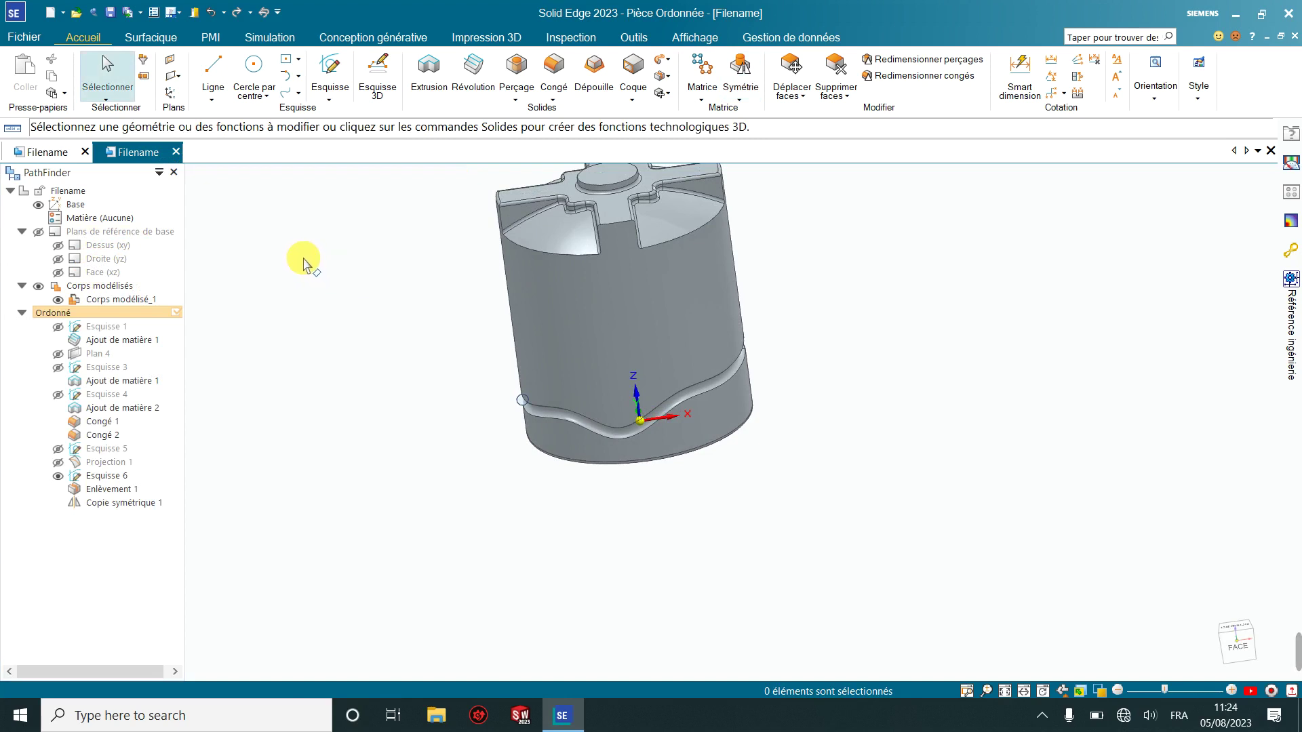
Start a Matrice of Enlèvement 1 and Copie symétrique 1, sketching it on the Face (xz) plane
mouse_move(360, 366)
middle_down()
mouse_move(328, 328)
mouse_move(337, 352)
mouse_move(312, 343)
middle_up()
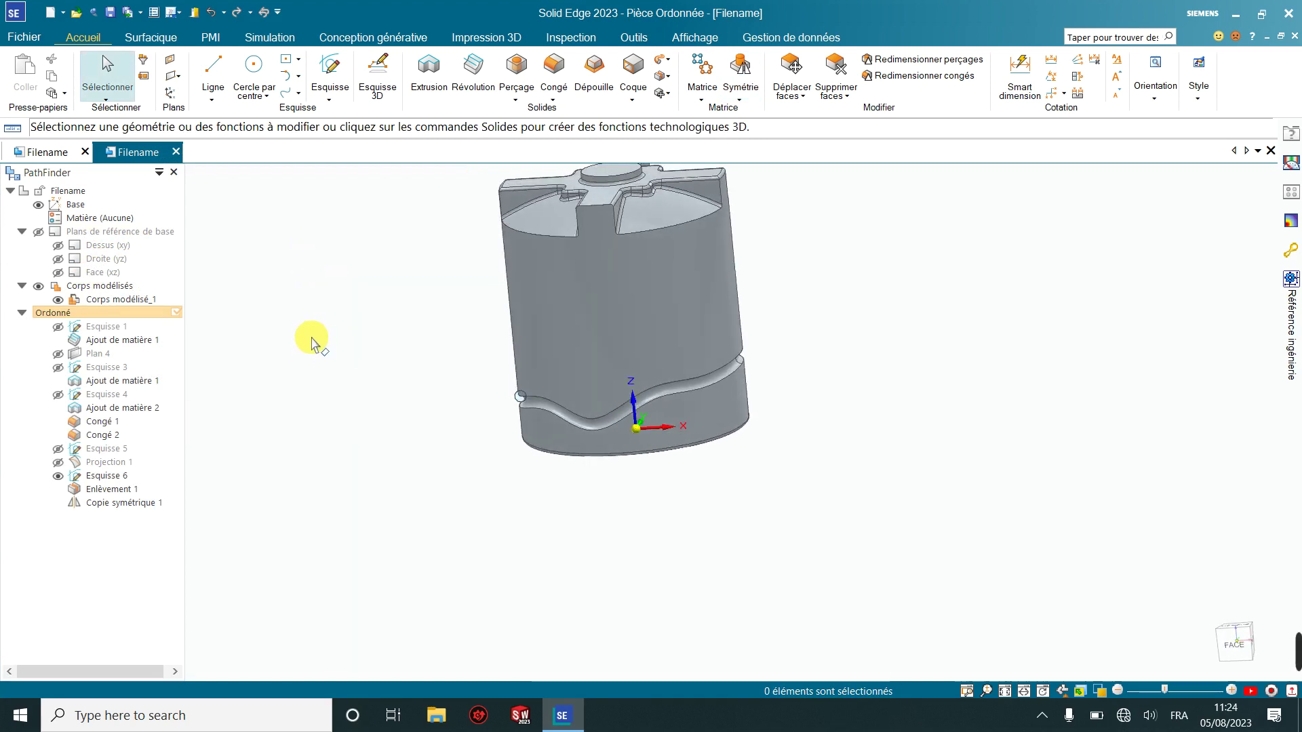
click(704, 102)
click(709, 116)
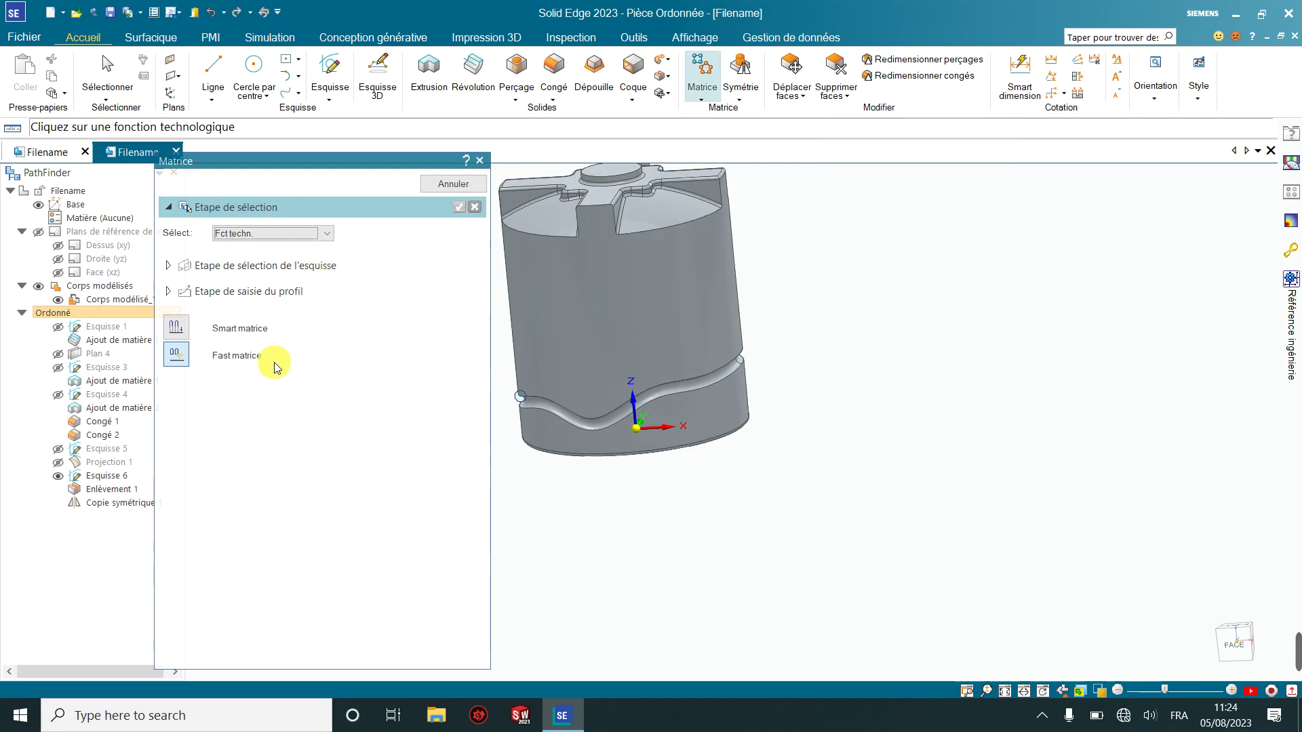
click(938, 661)
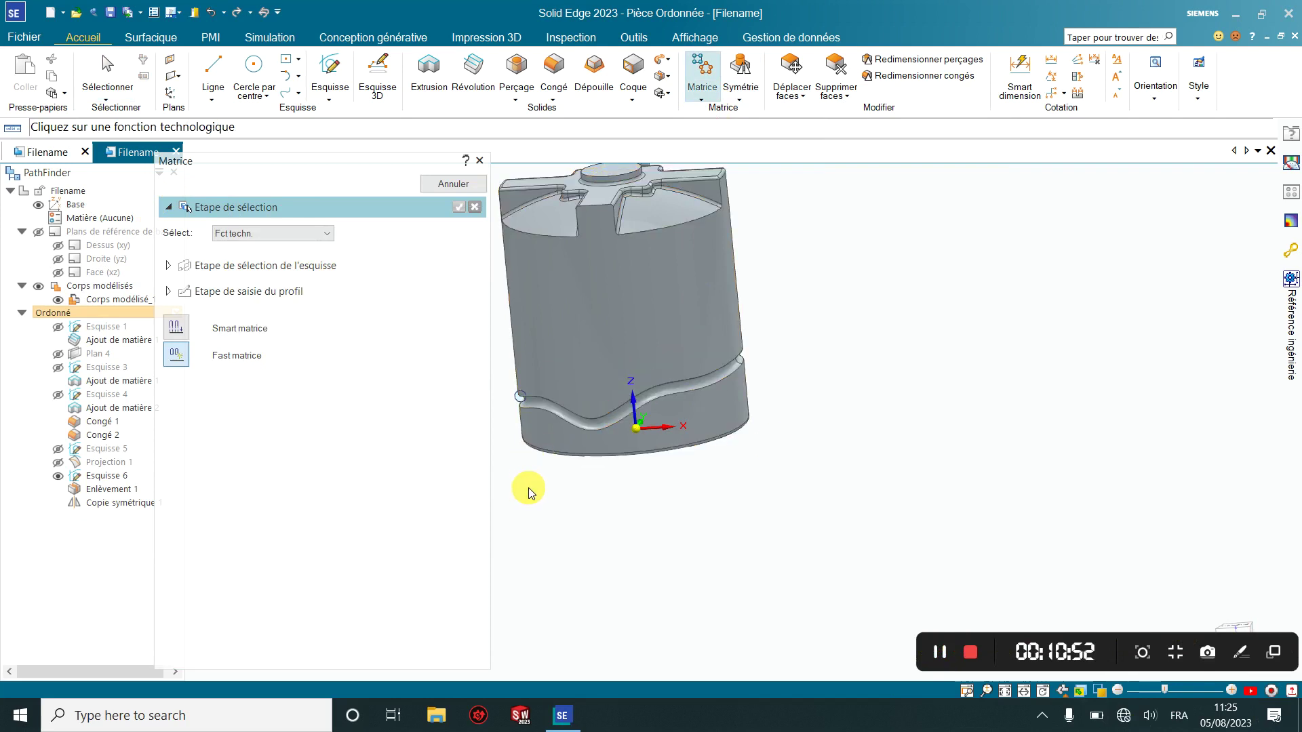
click(112, 490)
click(112, 504)
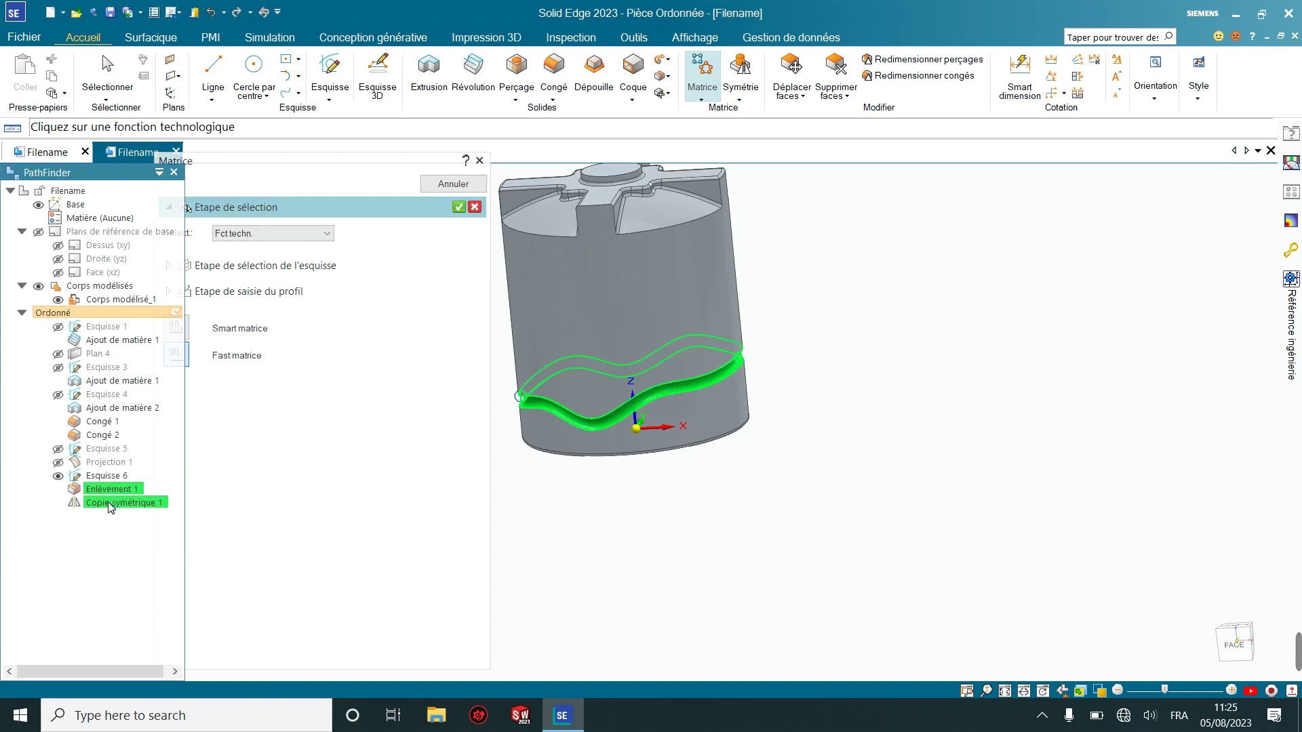
click(461, 208)
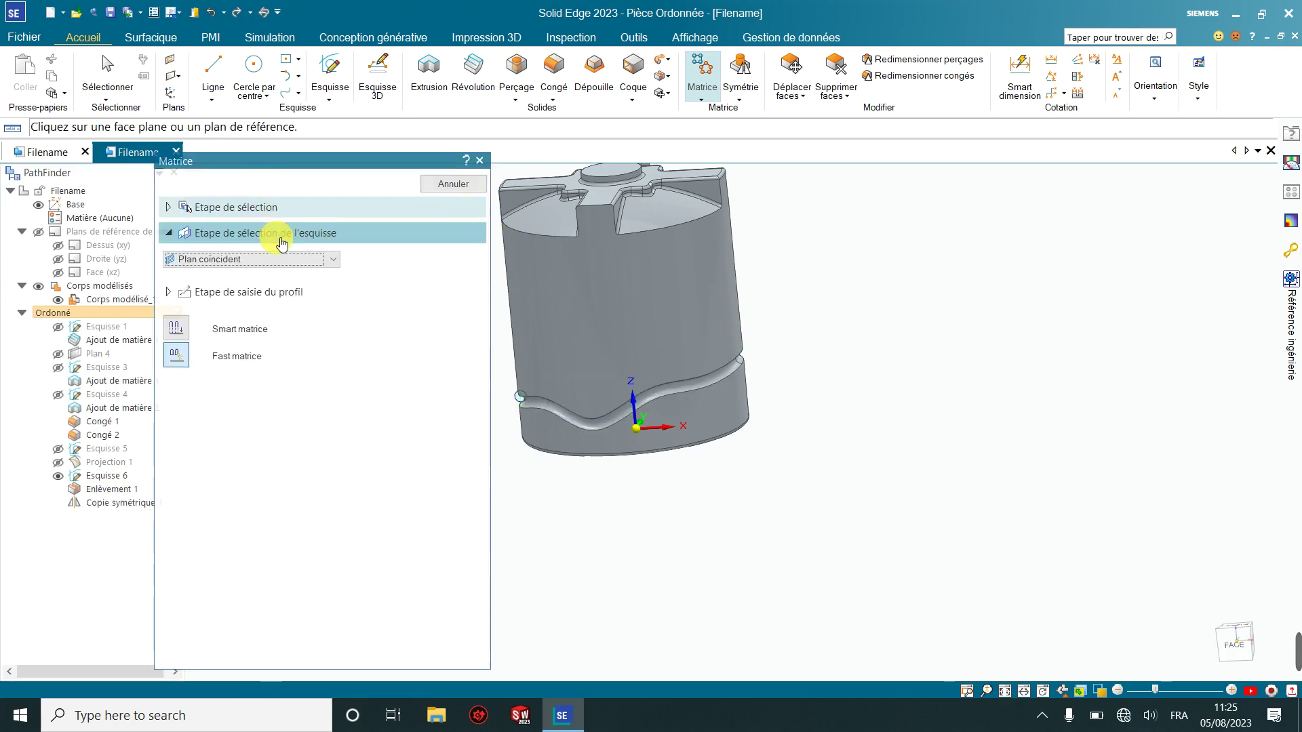
click(105, 273)
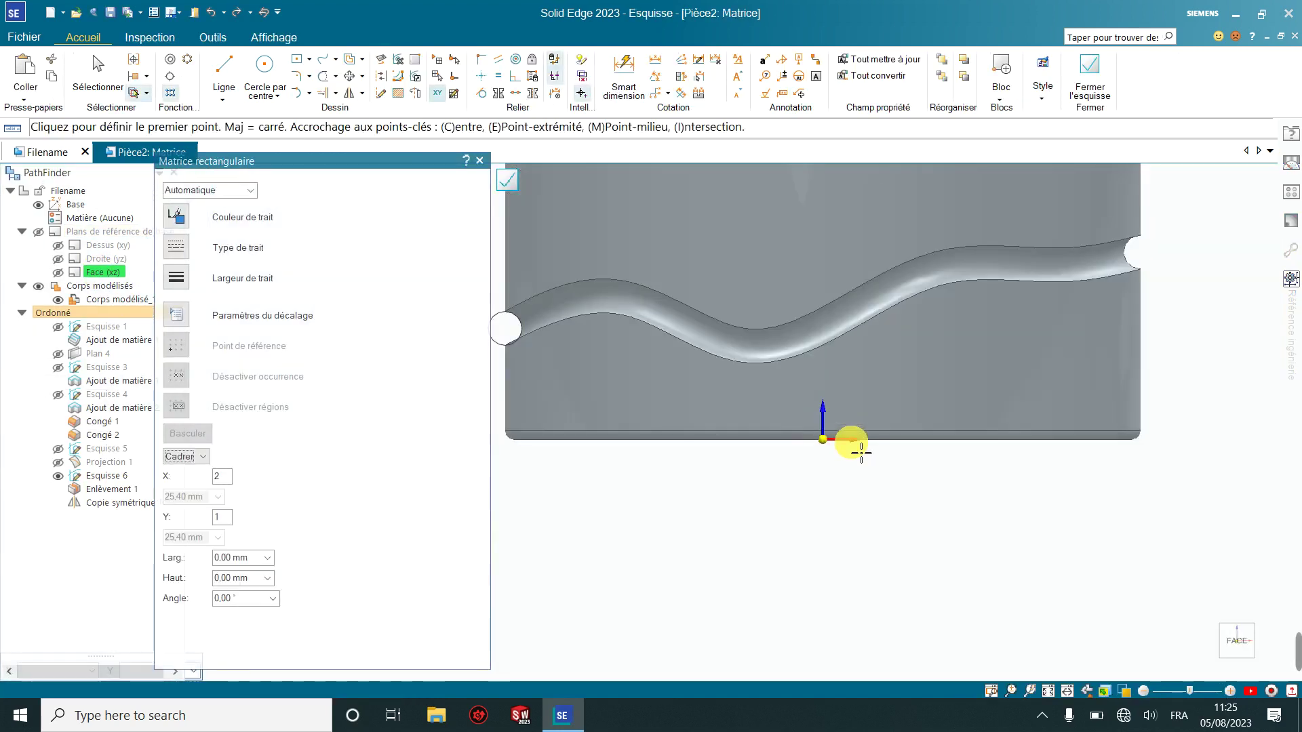
Lay out a rectangular pattern from the groove's left end up toward the tank top, set to 3 rows
click(180, 95)
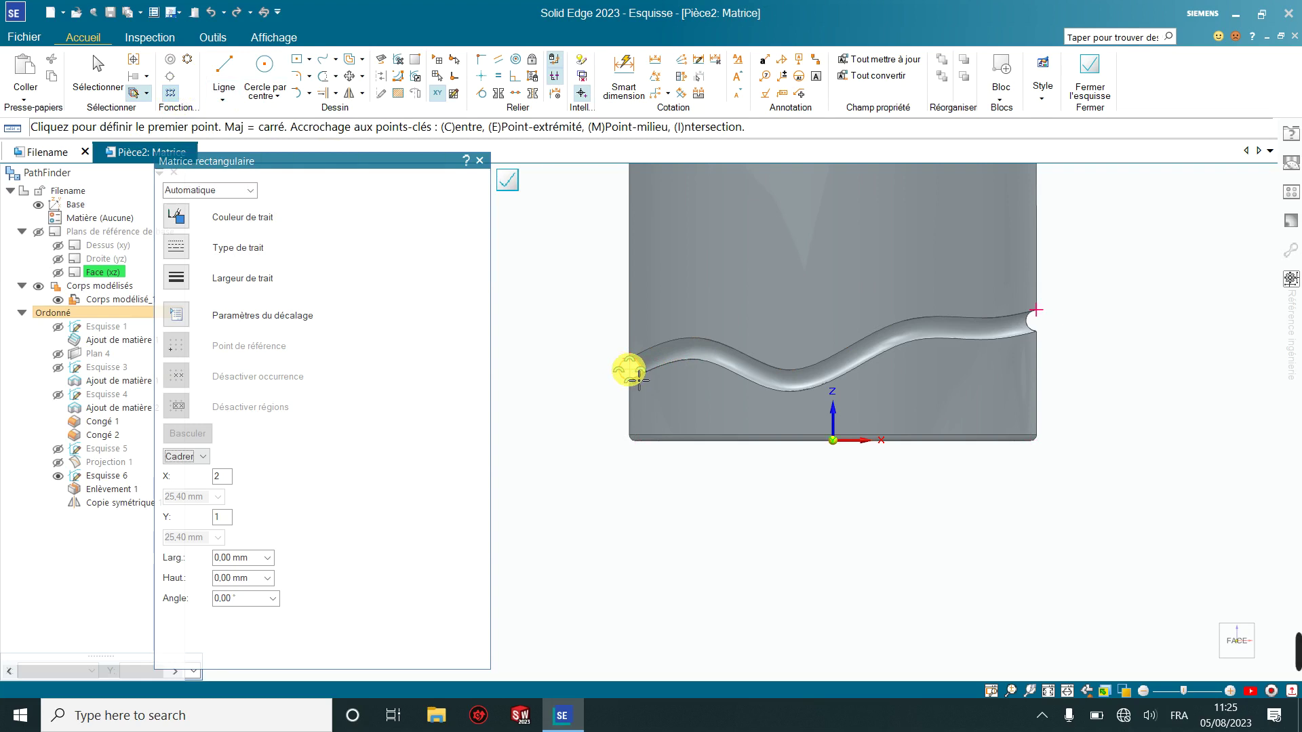
click(630, 370)
scroll(746, 296, down, 1)
scroll(882, 290, down, 1)
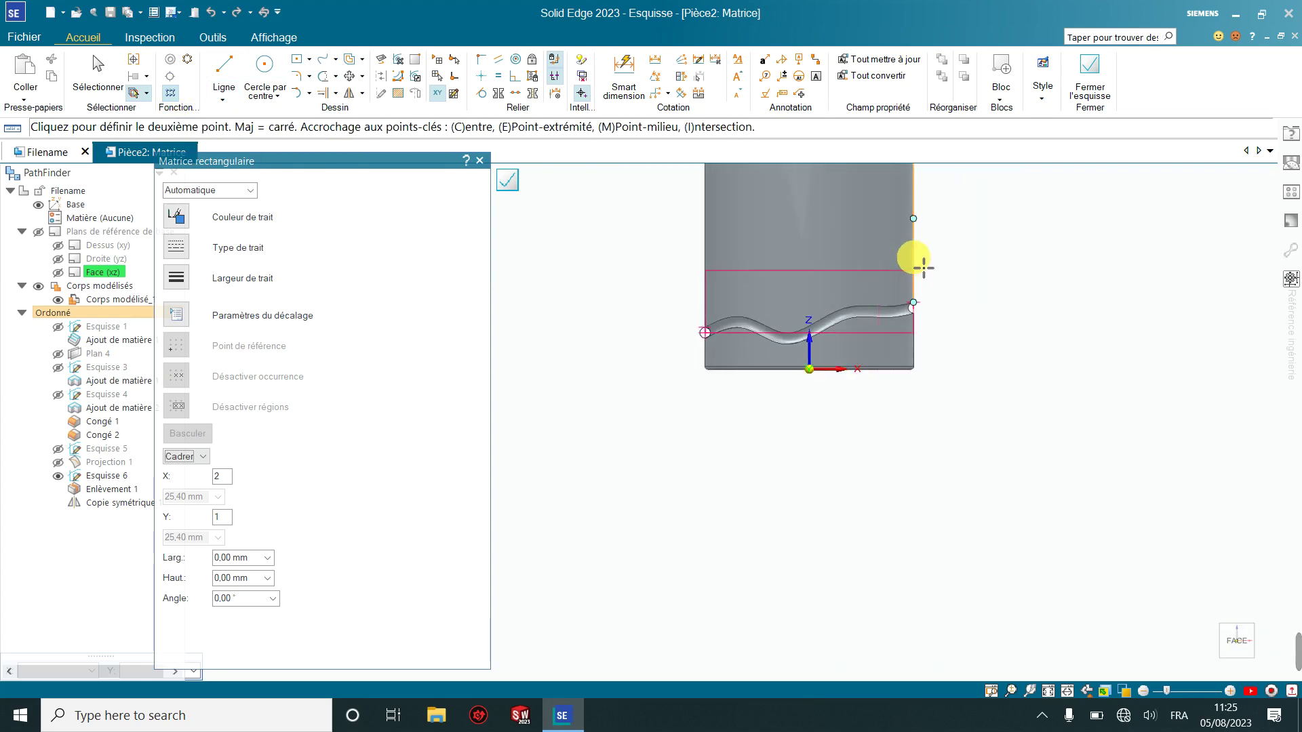
scroll(919, 256, down, 1)
click(917, 210)
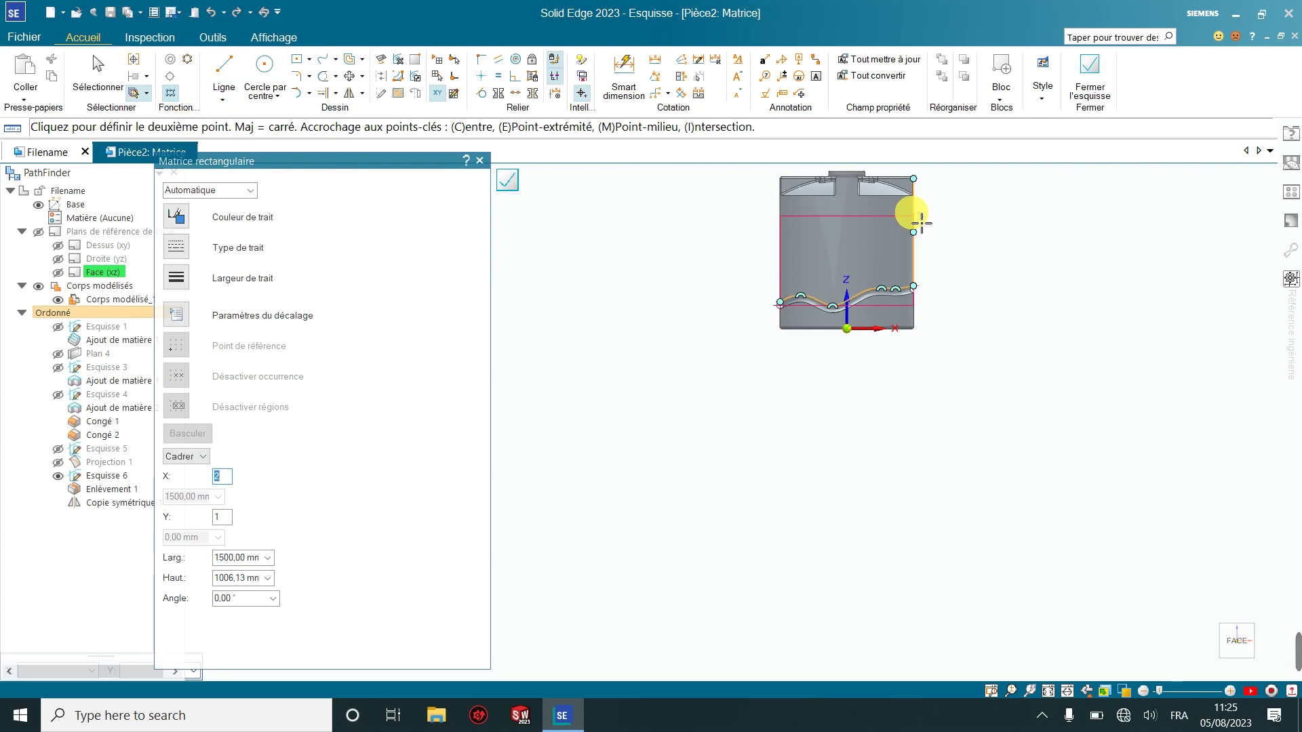
click(912, 213)
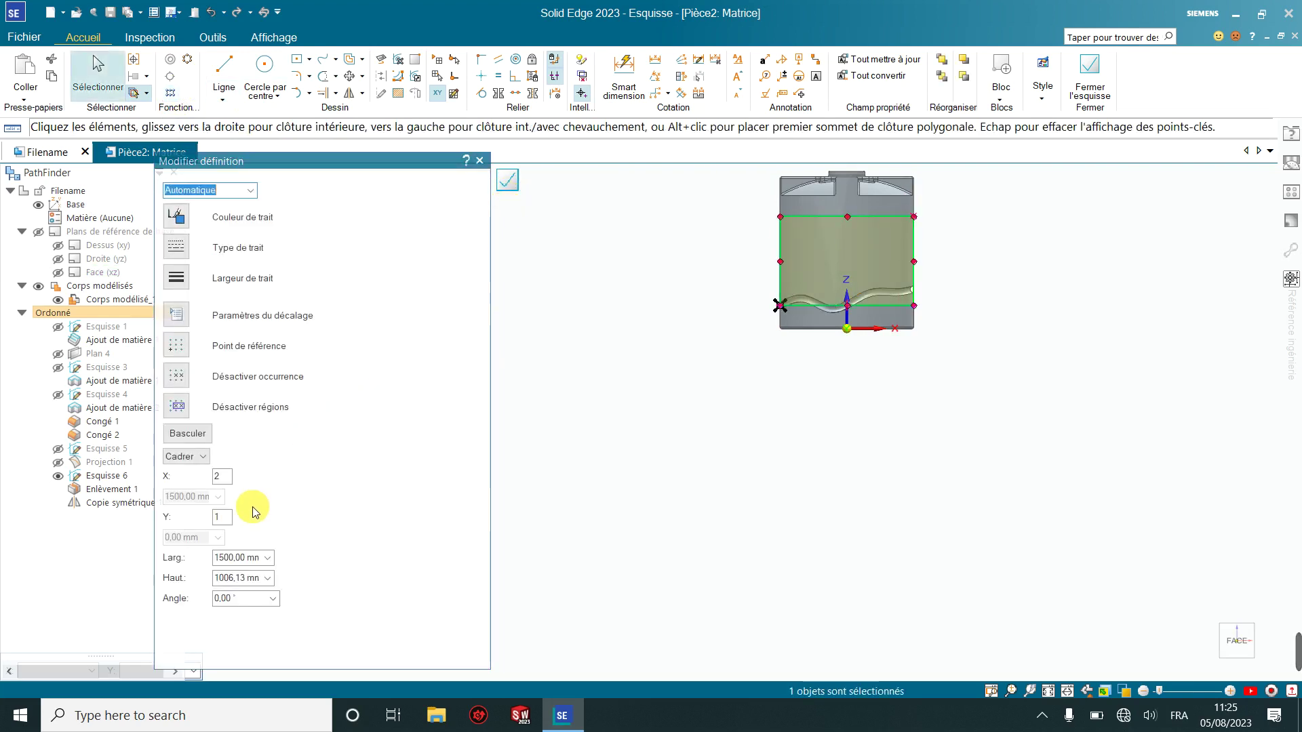
click(218, 518)
text(3)
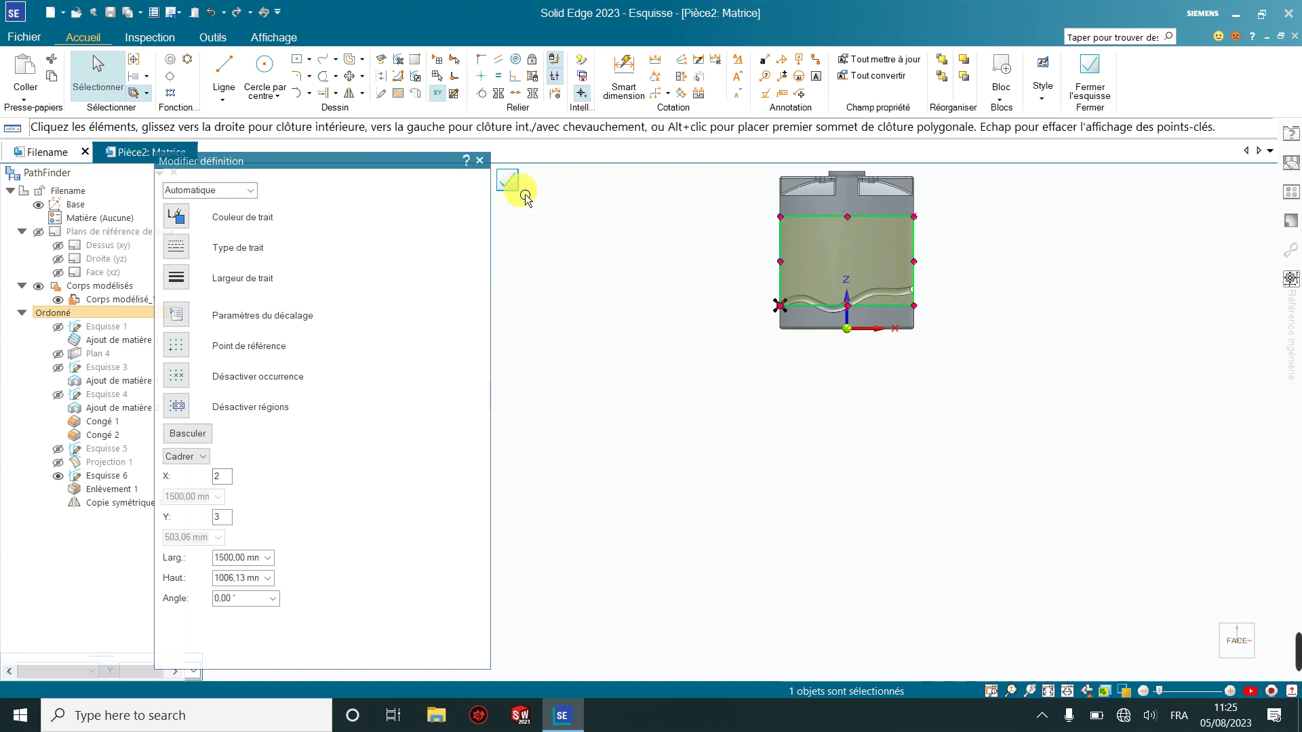
click(507, 182)
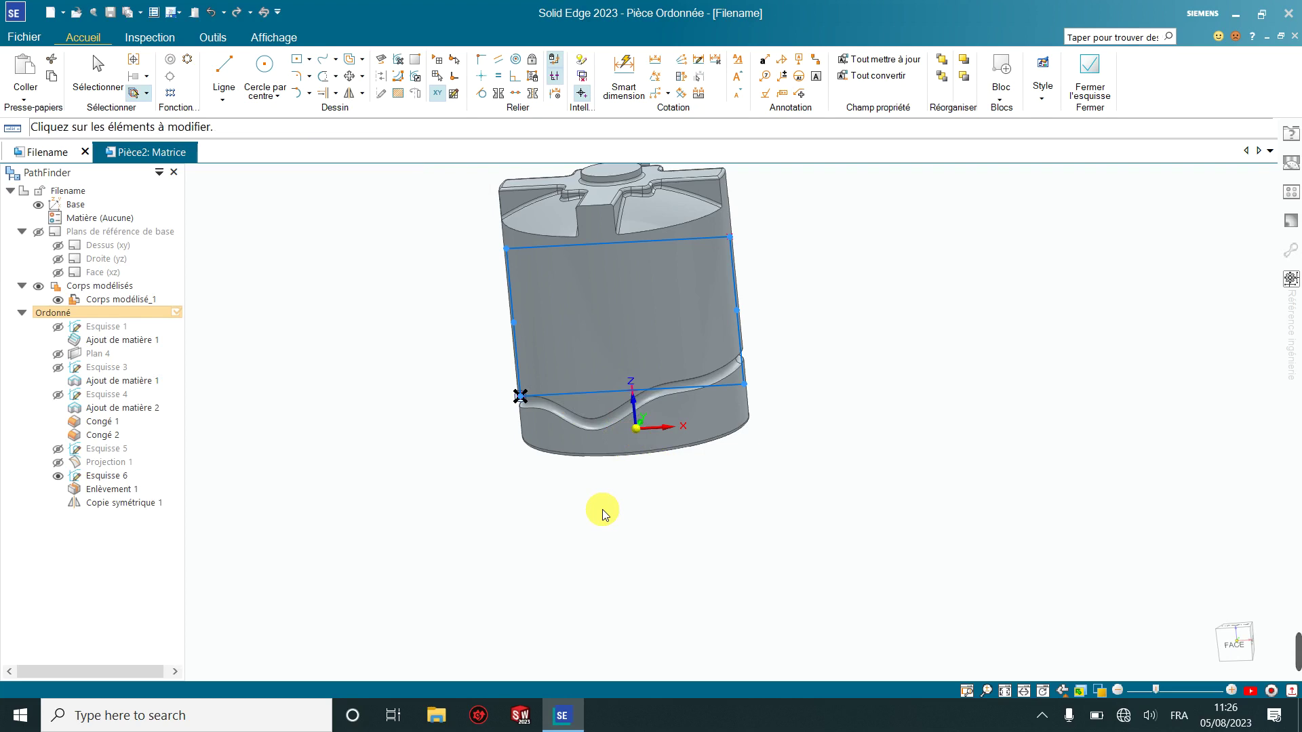
scroll(602, 509, down, 3)
middle_drag(602, 509, 753, 514)
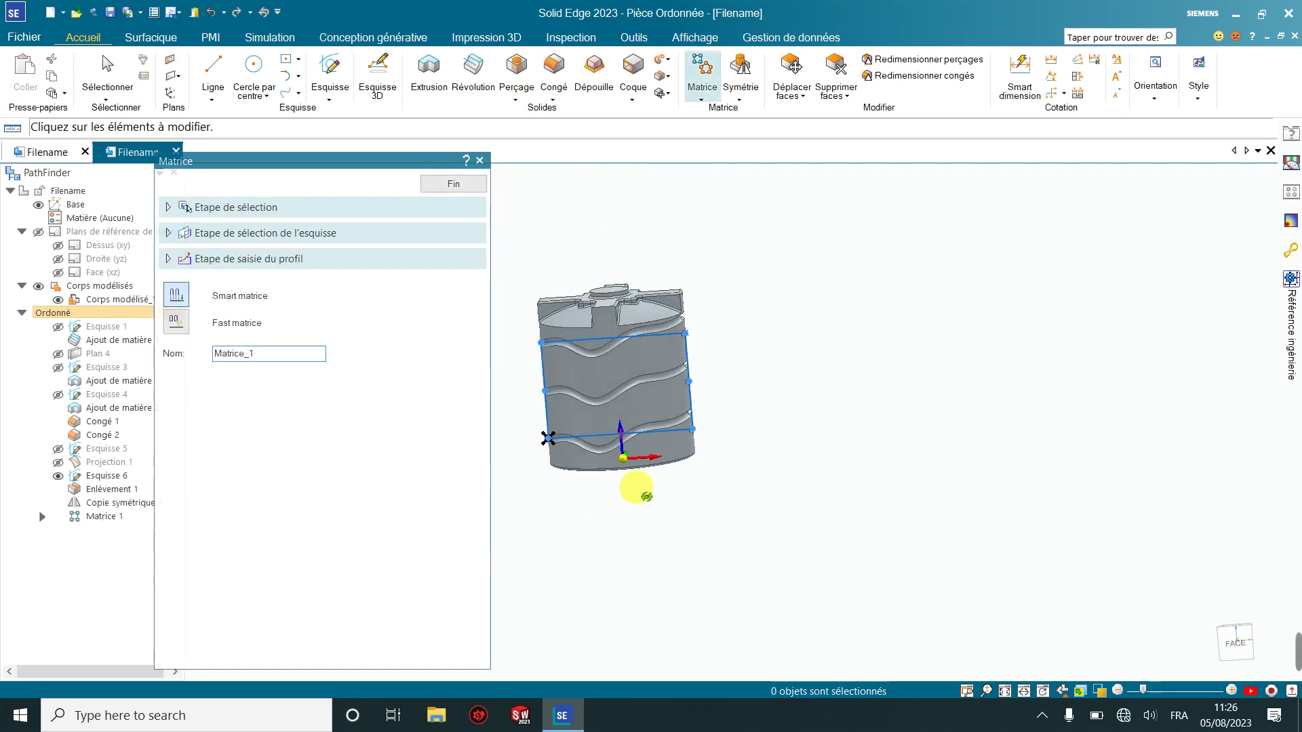
Finish the groove pattern Matrice 1 and tilt the view to show the tank's top
click(479, 161)
scroll(422, 359, up, 2)
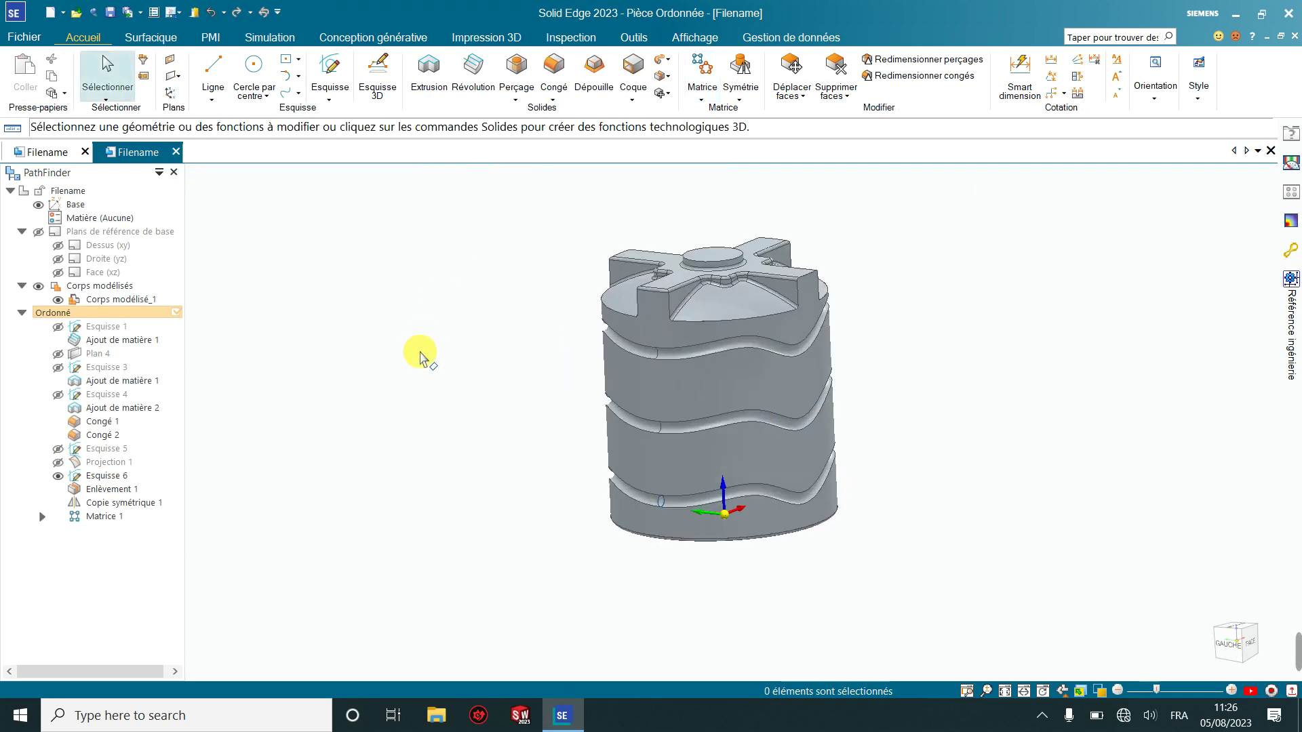
mouse_move(423, 359)
middle_down()
mouse_move(450, 421)
mouse_move(391, 363)
middle_up()
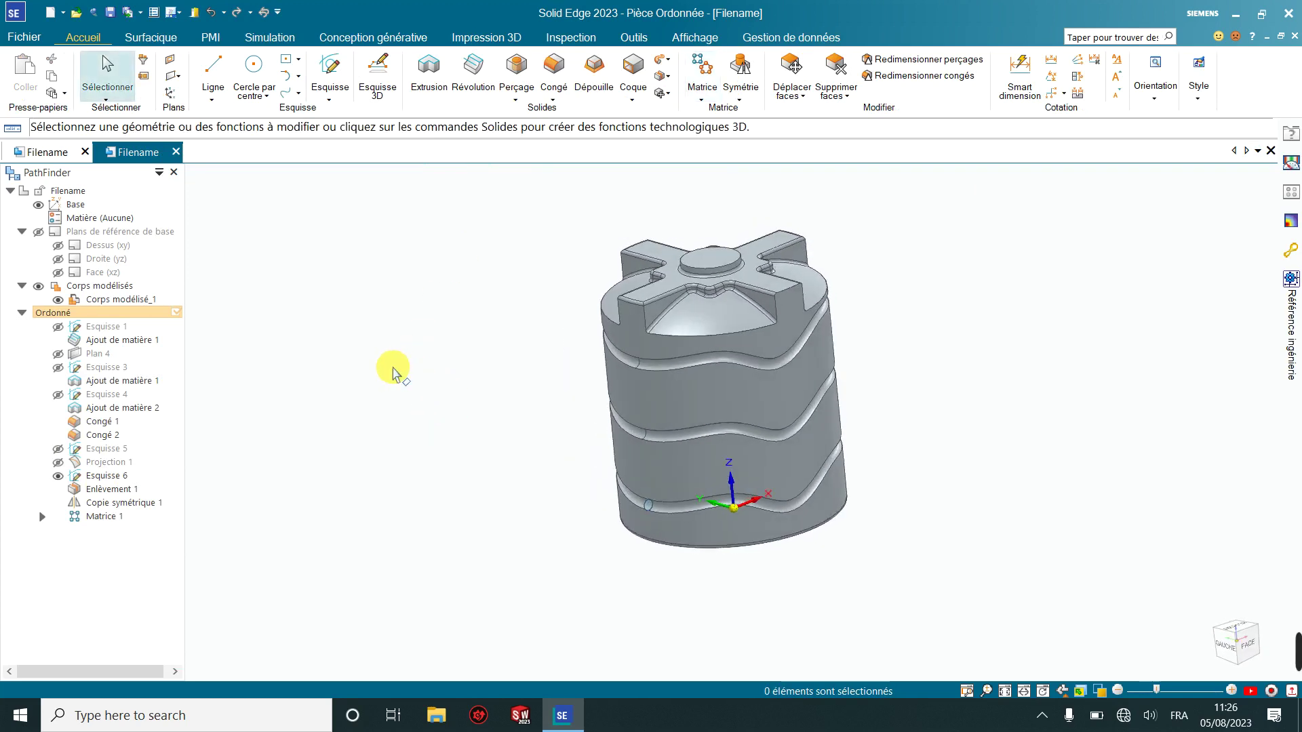
scroll(885, 349, up, 2)
scroll(885, 349, up, 2)
middle_drag(886, 373, 863, 328)
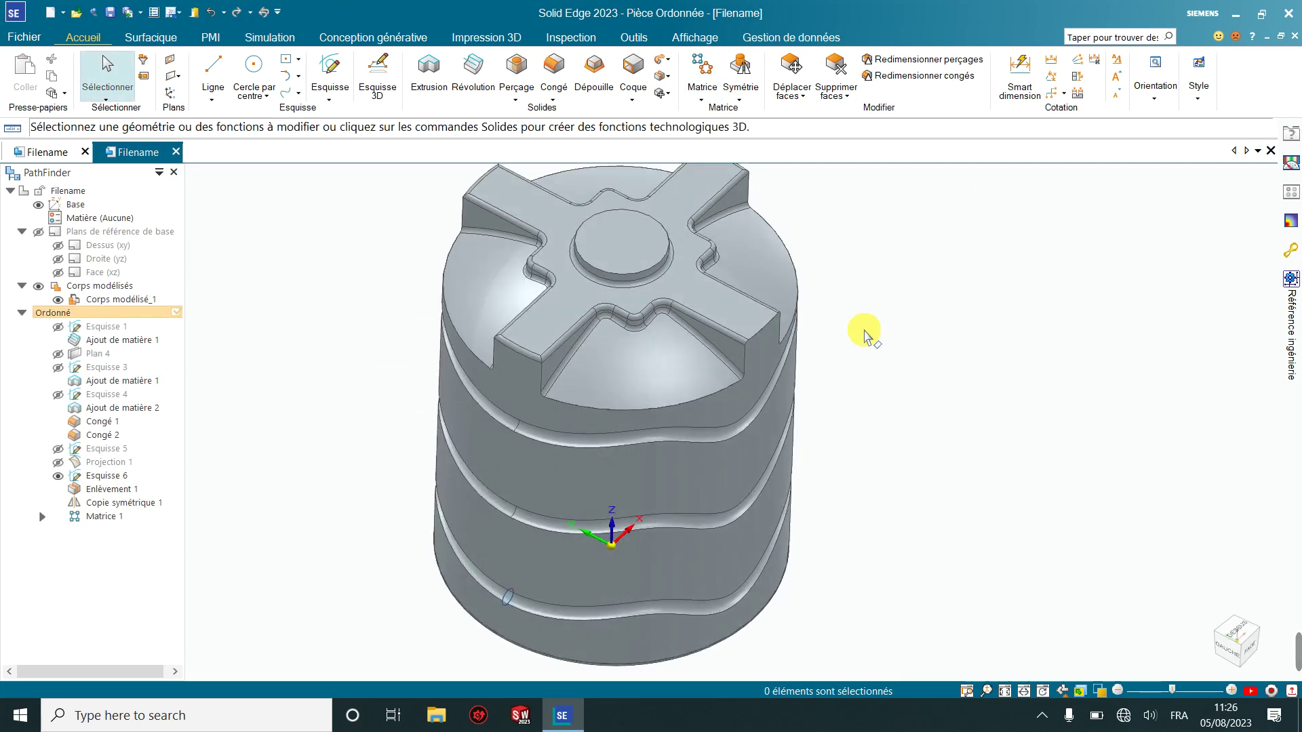
Preview a 20 mm Coque shell with the round top face open, and dismiss the resulting error
click(632, 103)
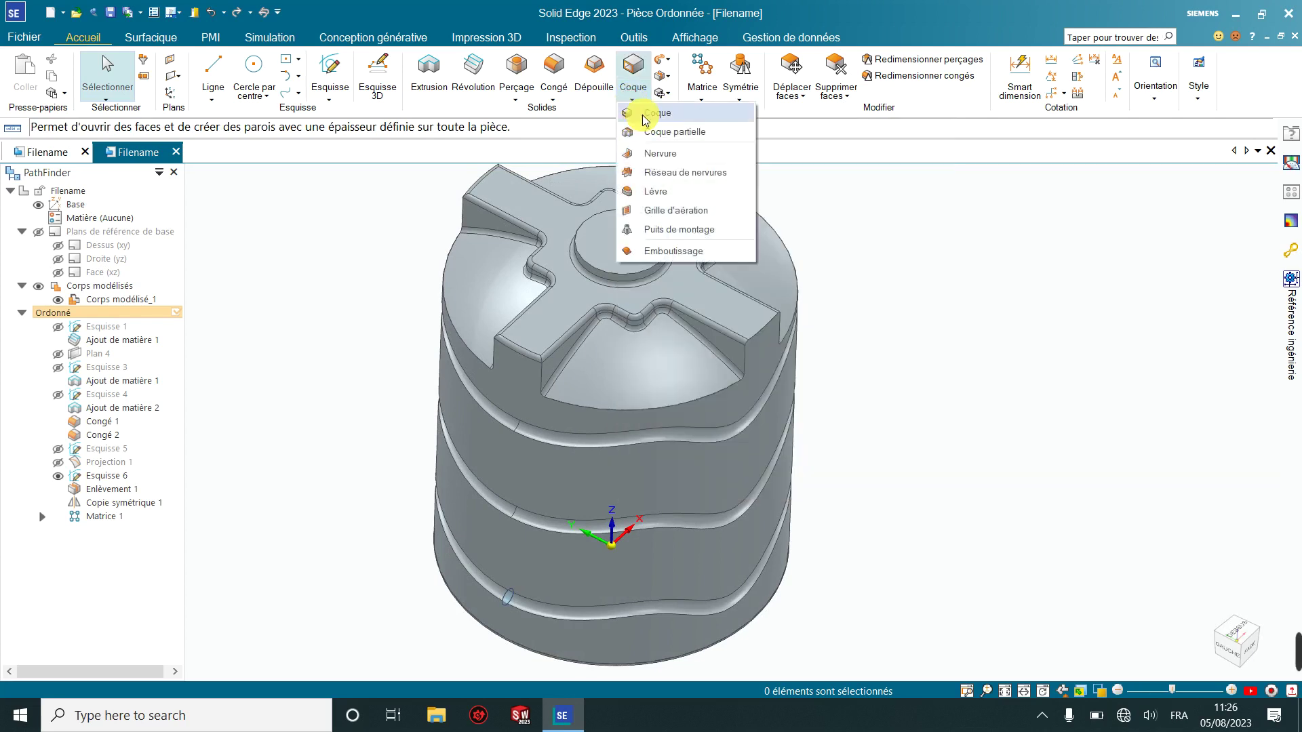
click(645, 120)
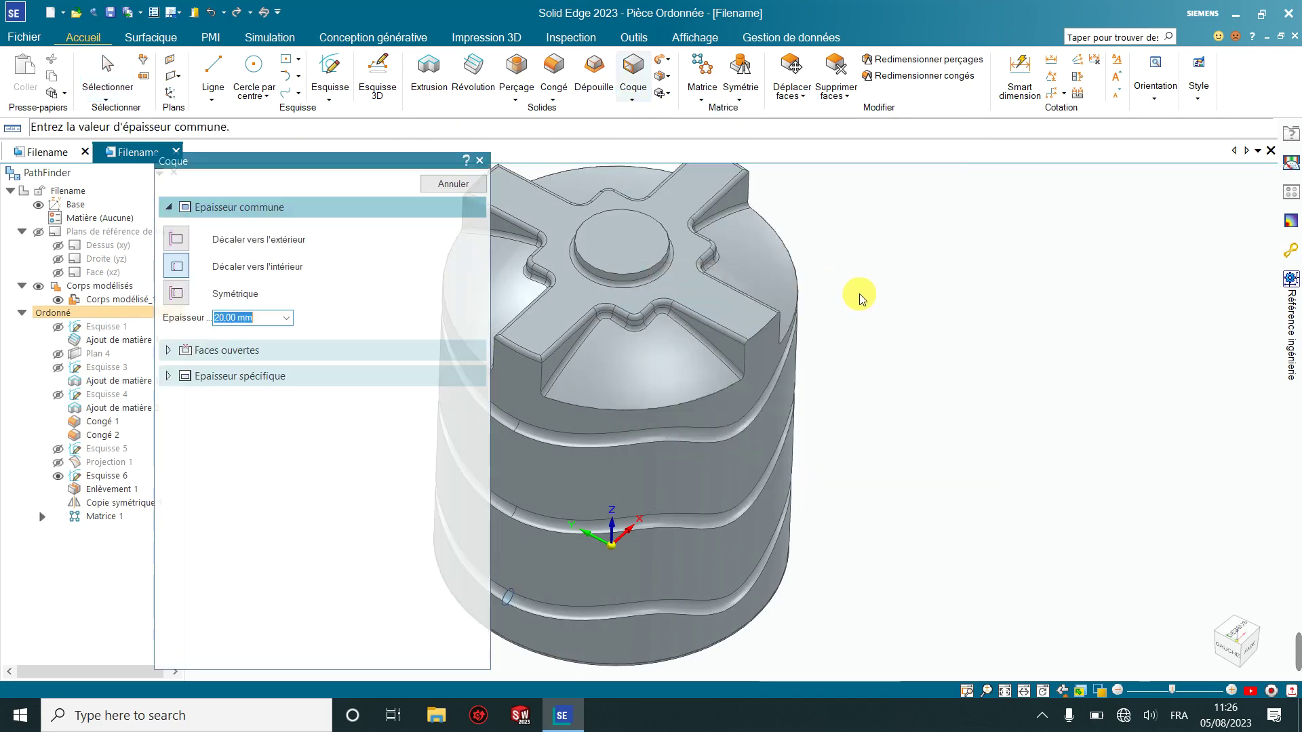
scroll(867, 298, down, 1)
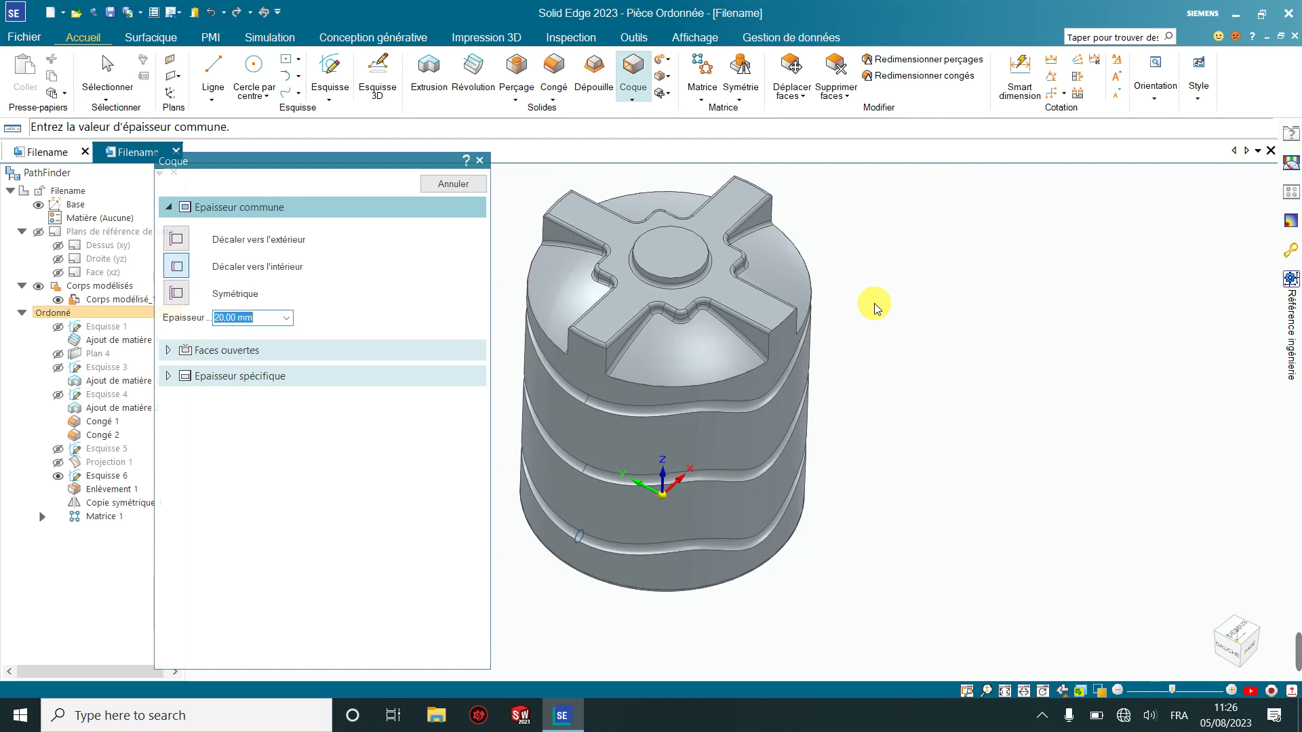
click(682, 259)
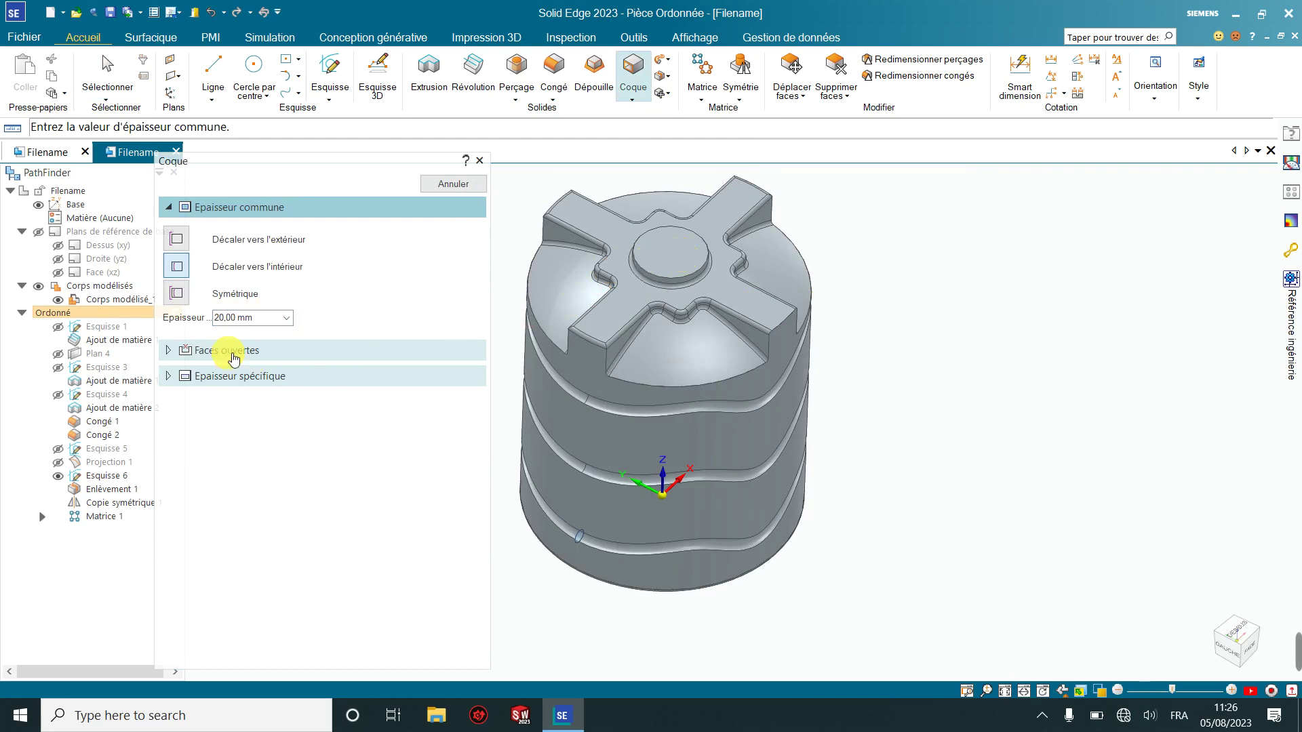
click(234, 358)
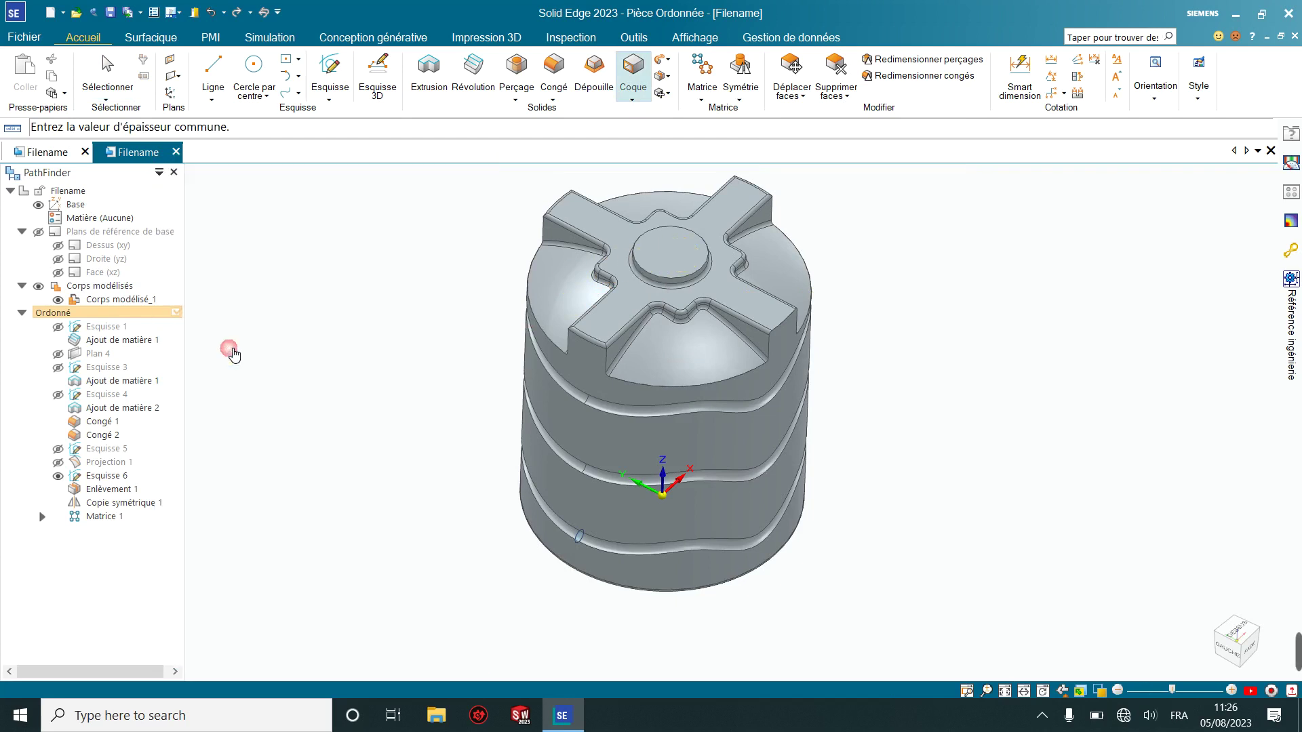
click(668, 258)
click(458, 234)
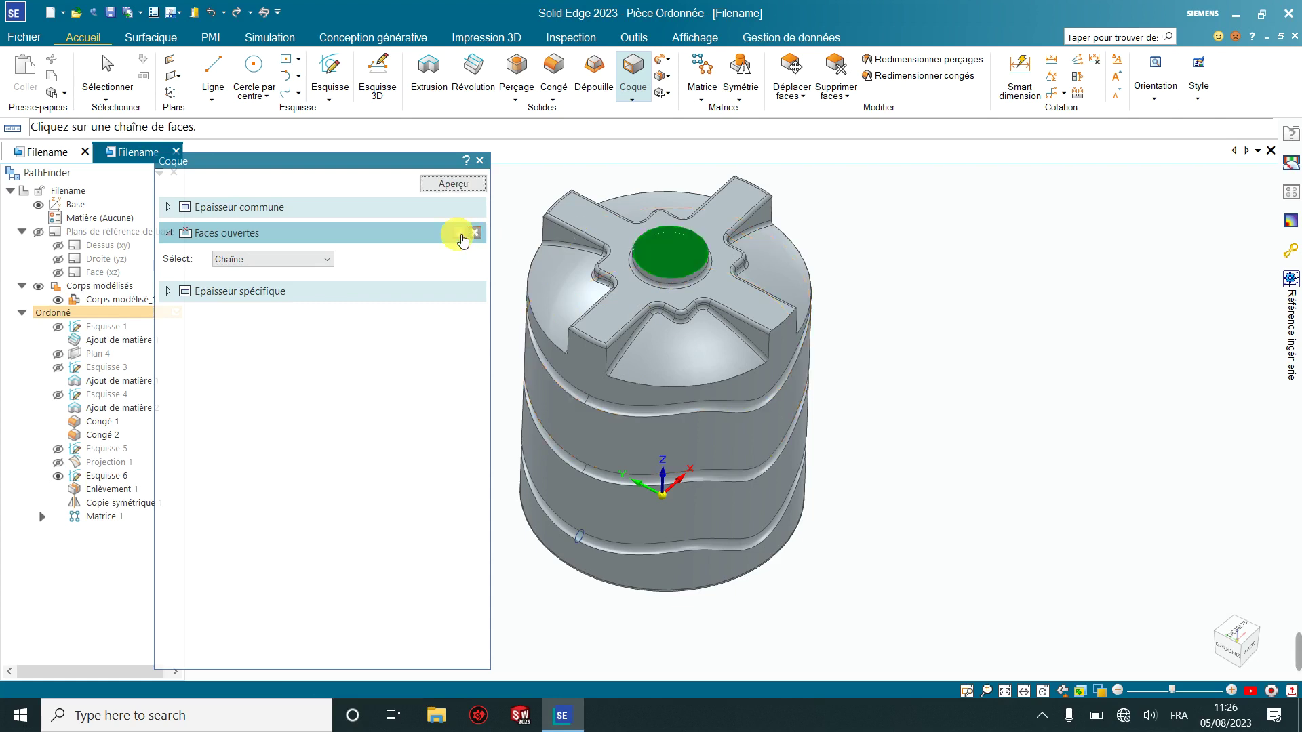
click(453, 184)
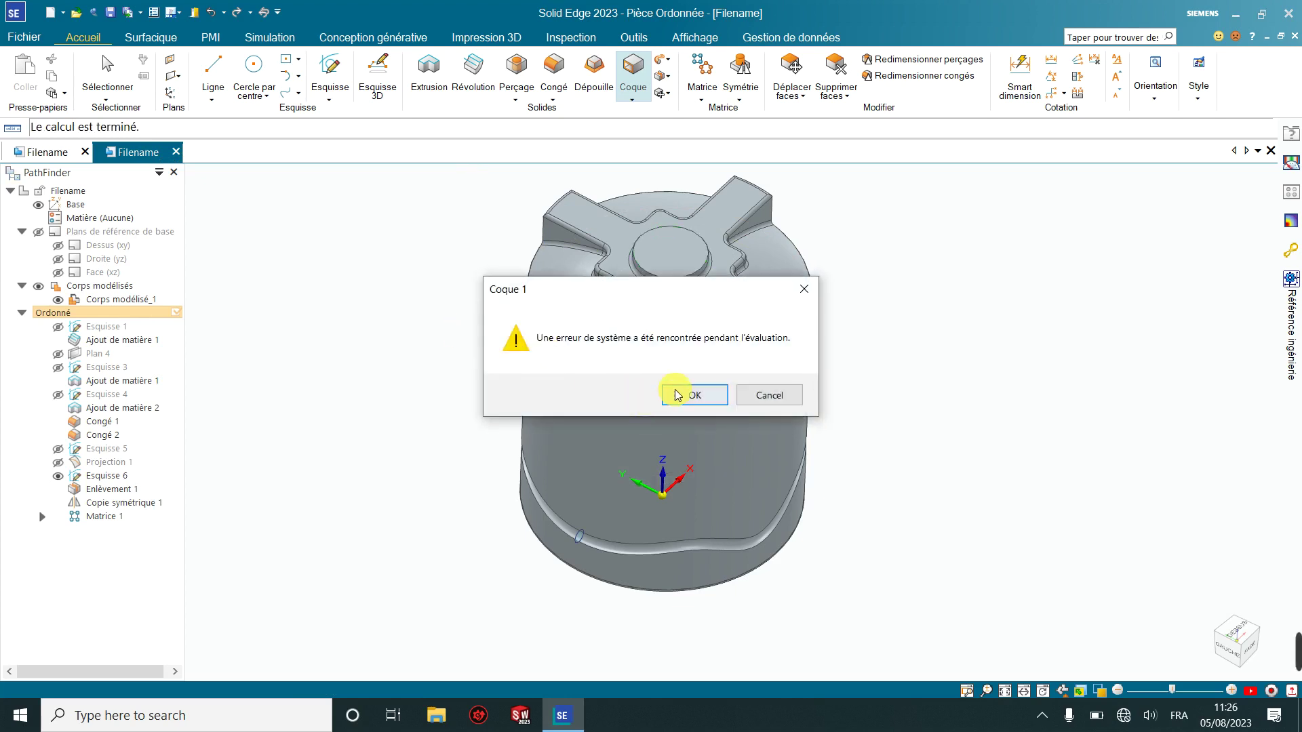
click(677, 394)
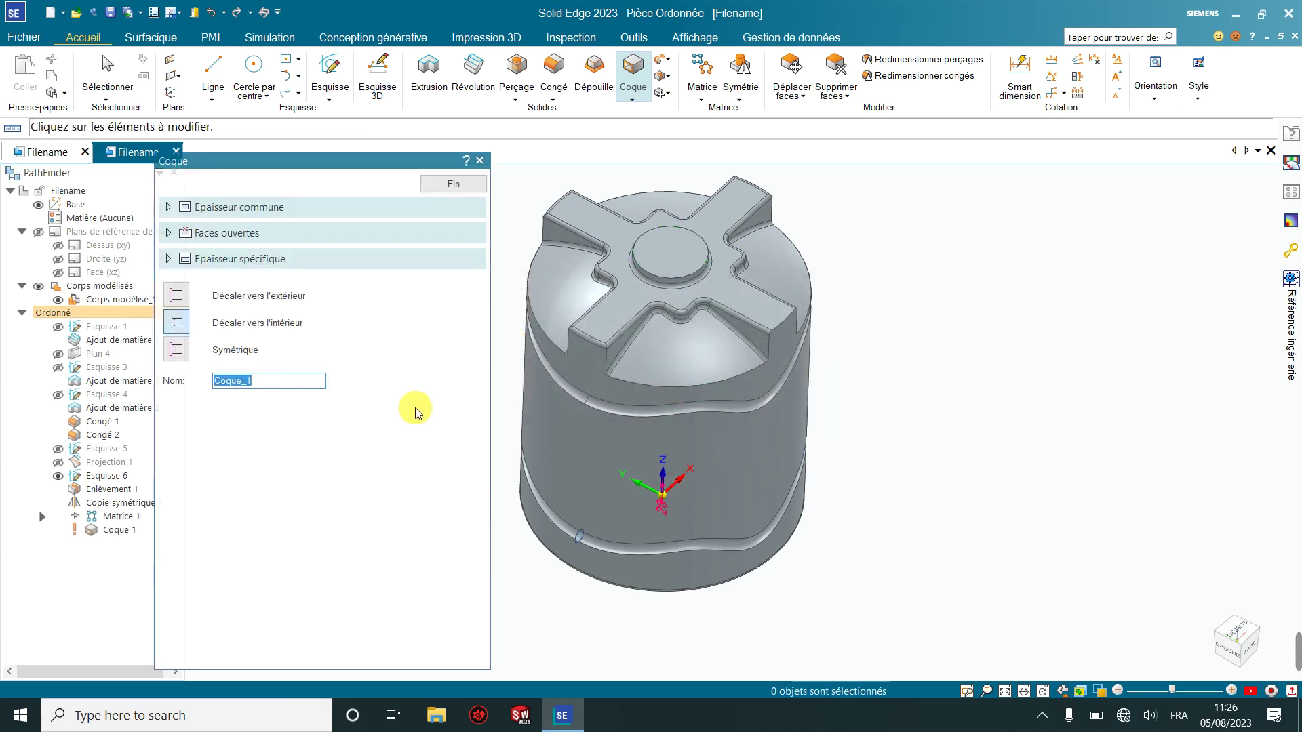
Cancel the failed shell and open Matrice 1's definition for editing
key(Escape)
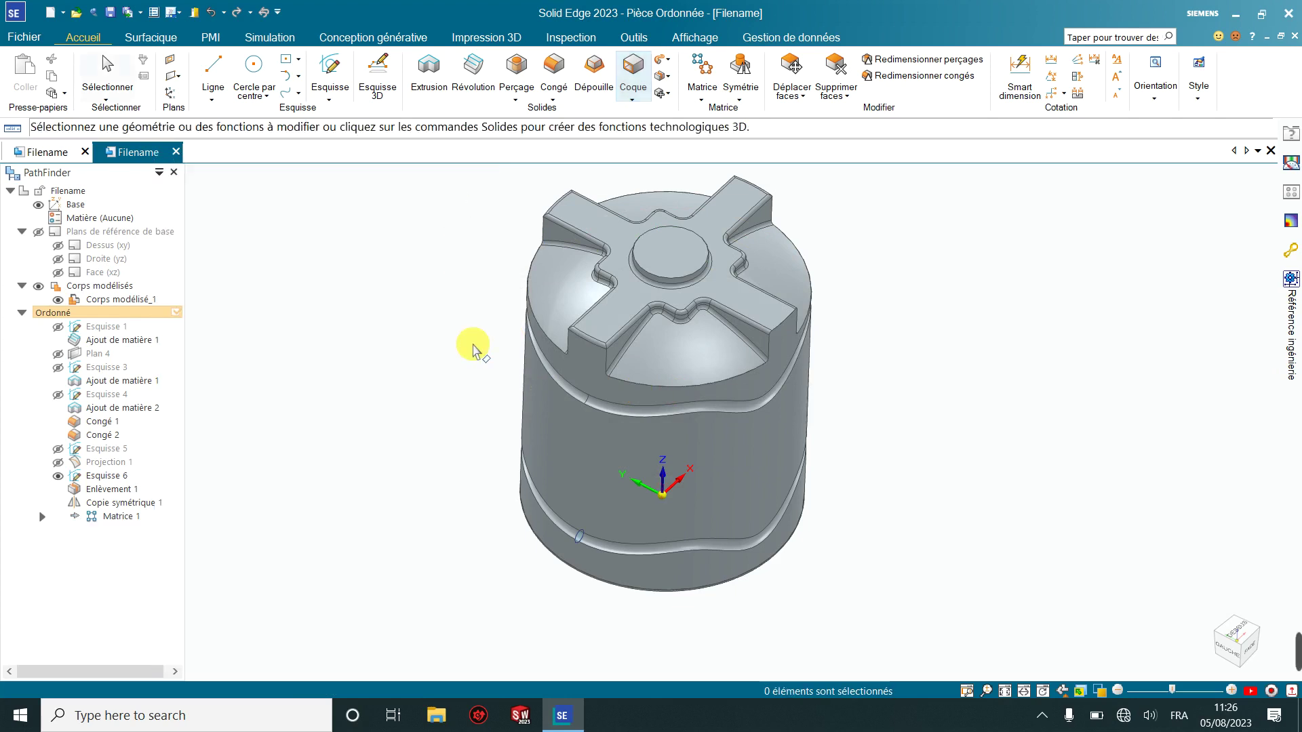
mouse_move(470, 299)
middle_down()
mouse_move(712, 277)
mouse_move(901, 303)
mouse_move(540, 293)
mouse_move(521, 337)
mouse_move(413, 299)
mouse_move(479, 293)
mouse_move(738, 346)
mouse_move(977, 422)
mouse_move(538, 416)
mouse_move(486, 378)
mouse_move(740, 425)
mouse_move(999, 499)
mouse_move(991, 453)
middle_up()
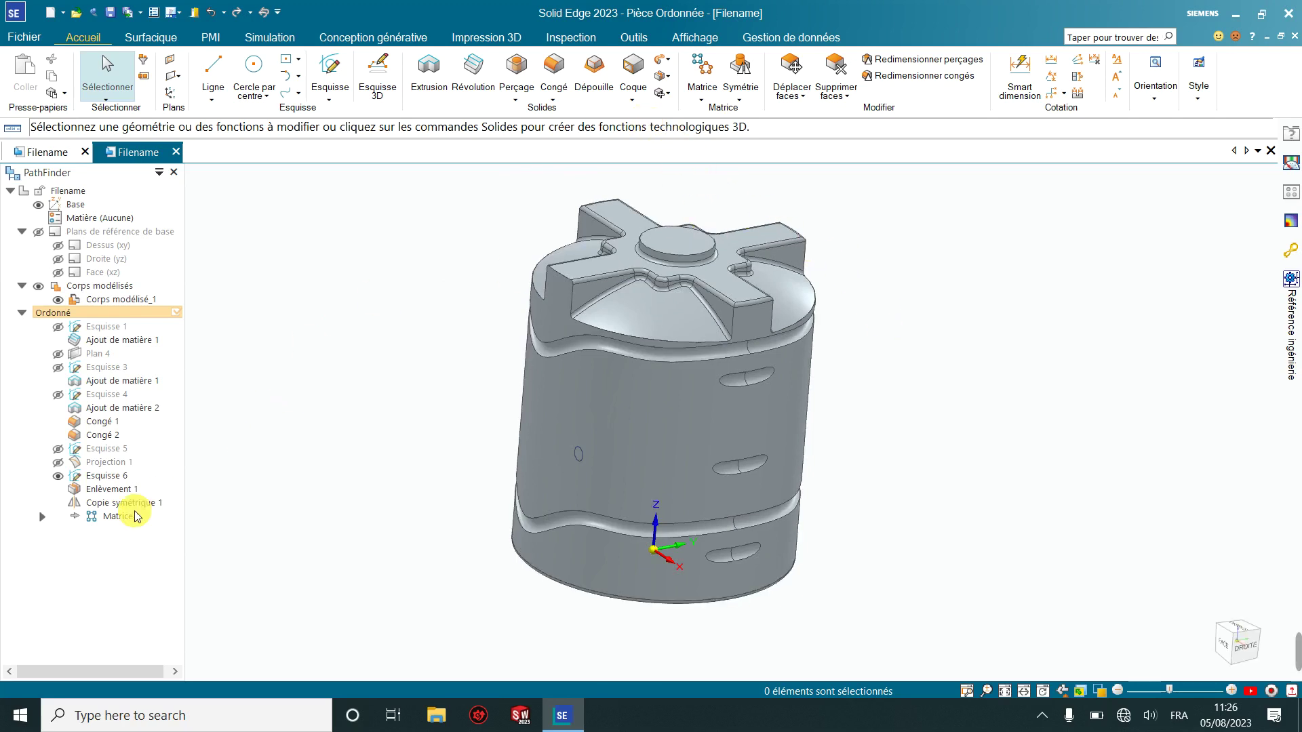
click(113, 518)
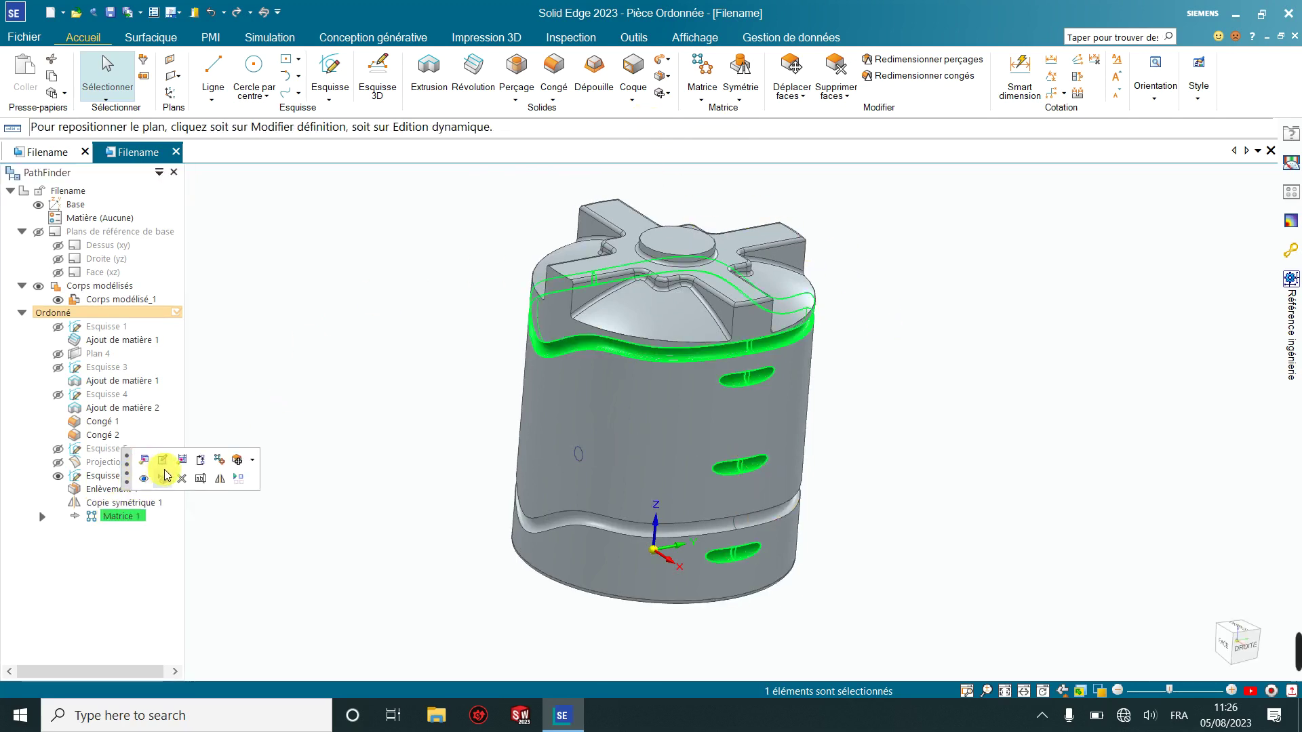
click(145, 464)
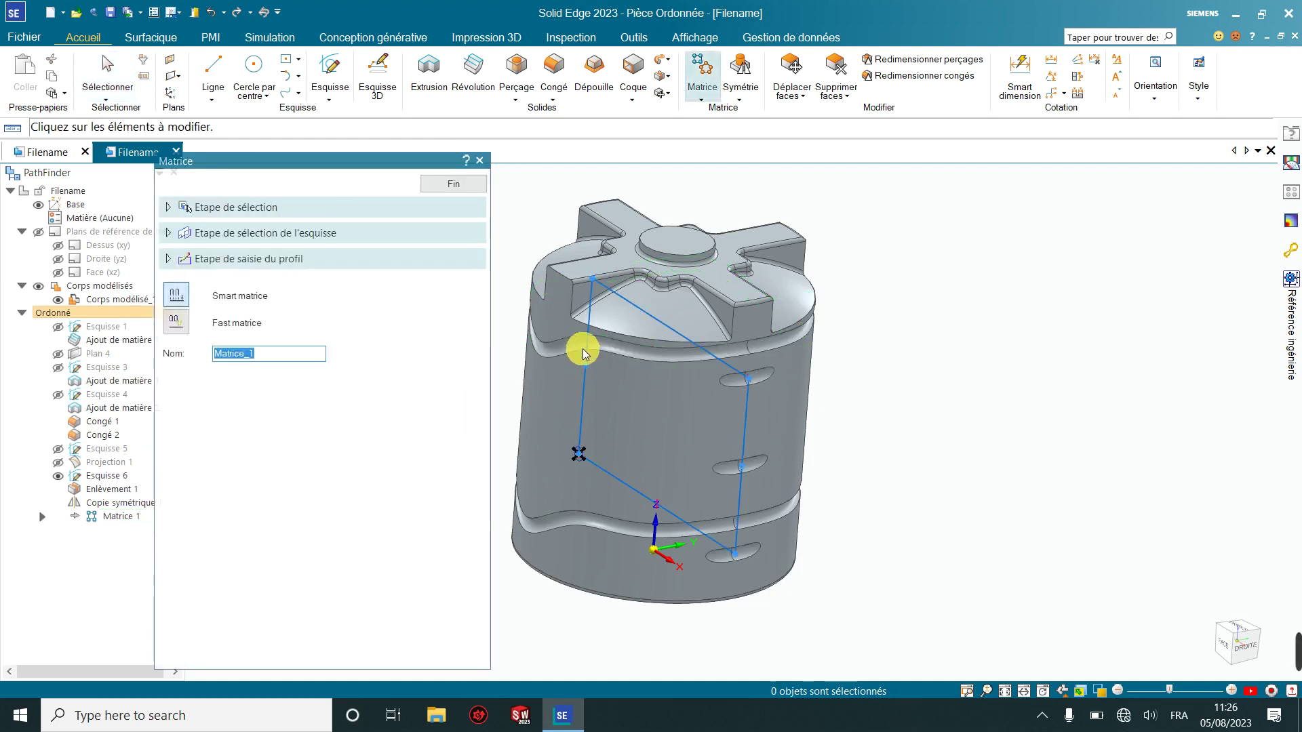
Set the pattern profile to 1 column by 3 rows and finish the edit
click(582, 414)
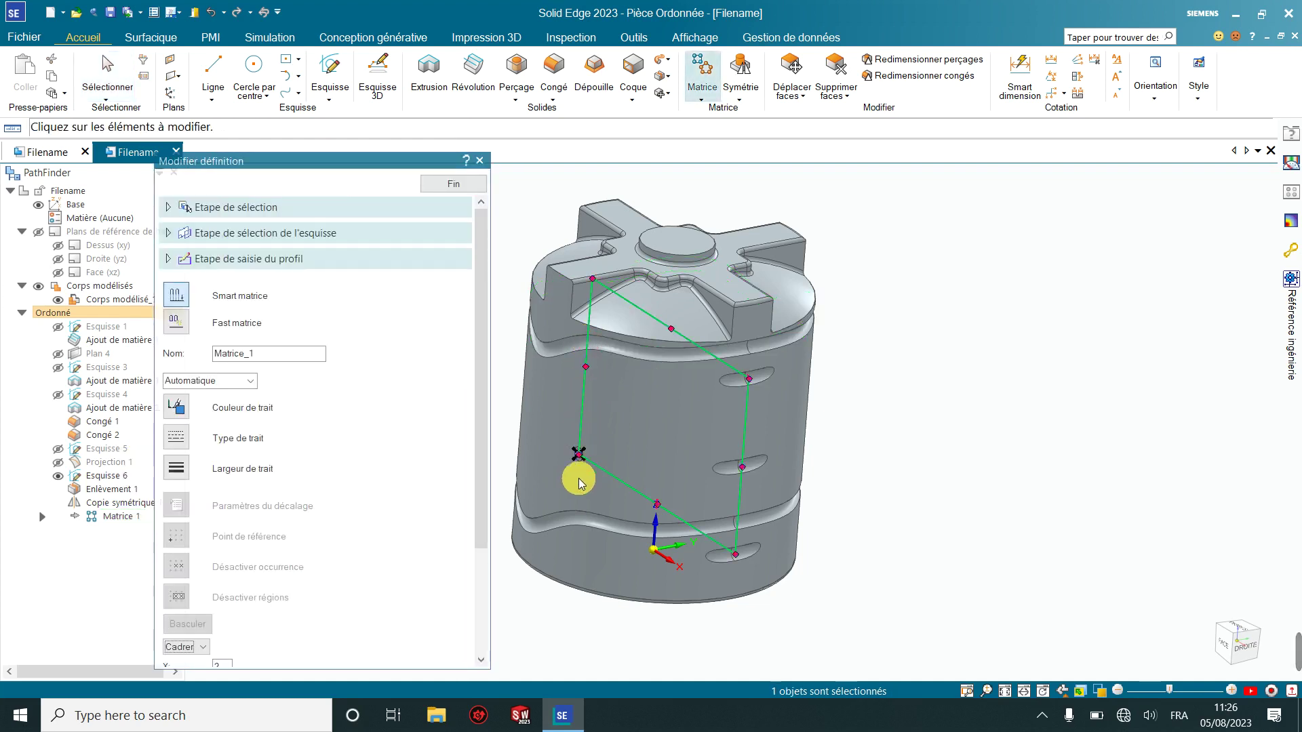
scroll(529, 528, down, 2)
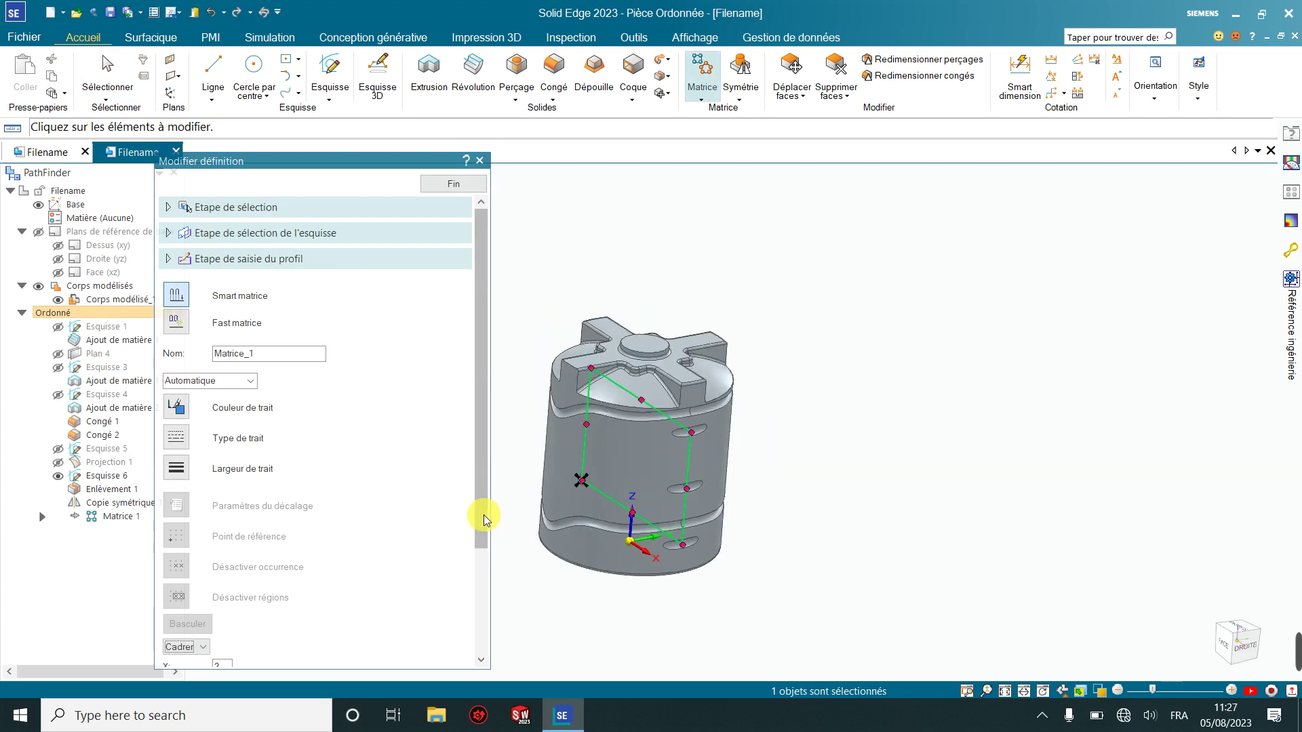
drag(482, 517, 494, 608)
scroll(495, 608, down, 2)
click(242, 537)
text(1)
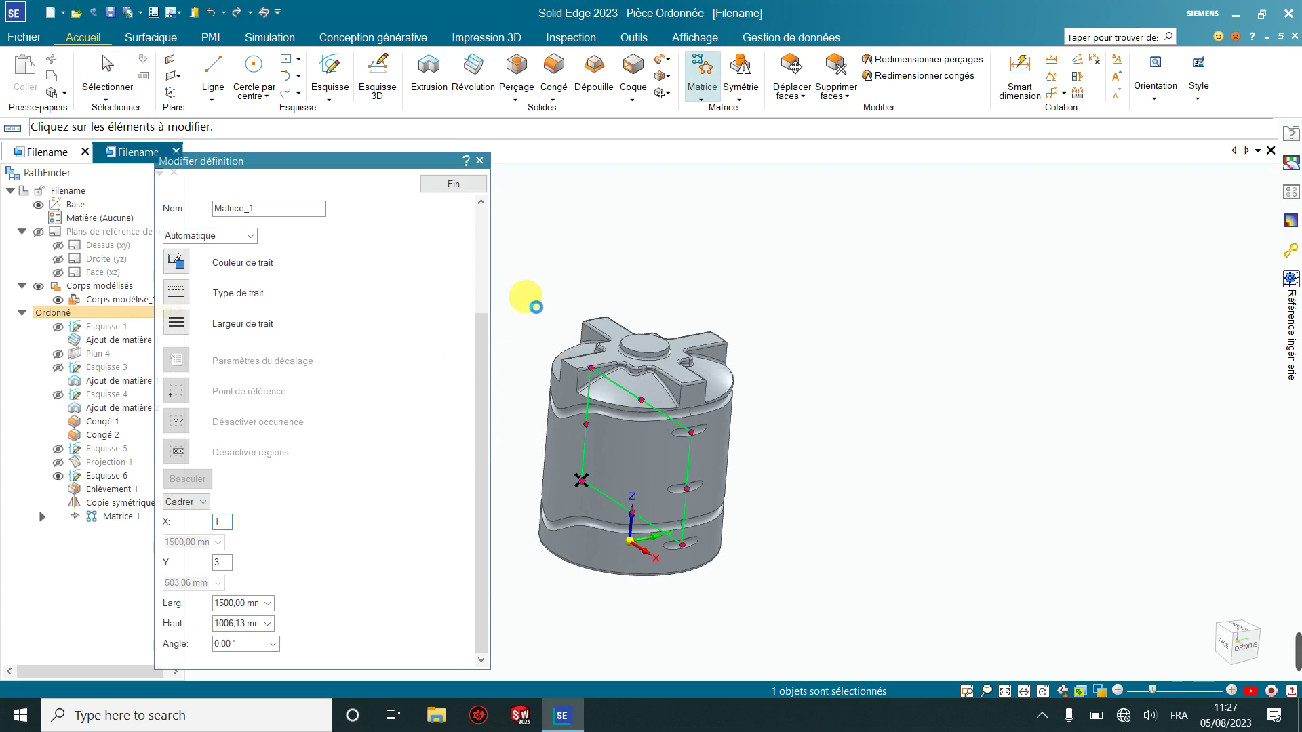
click(519, 300)
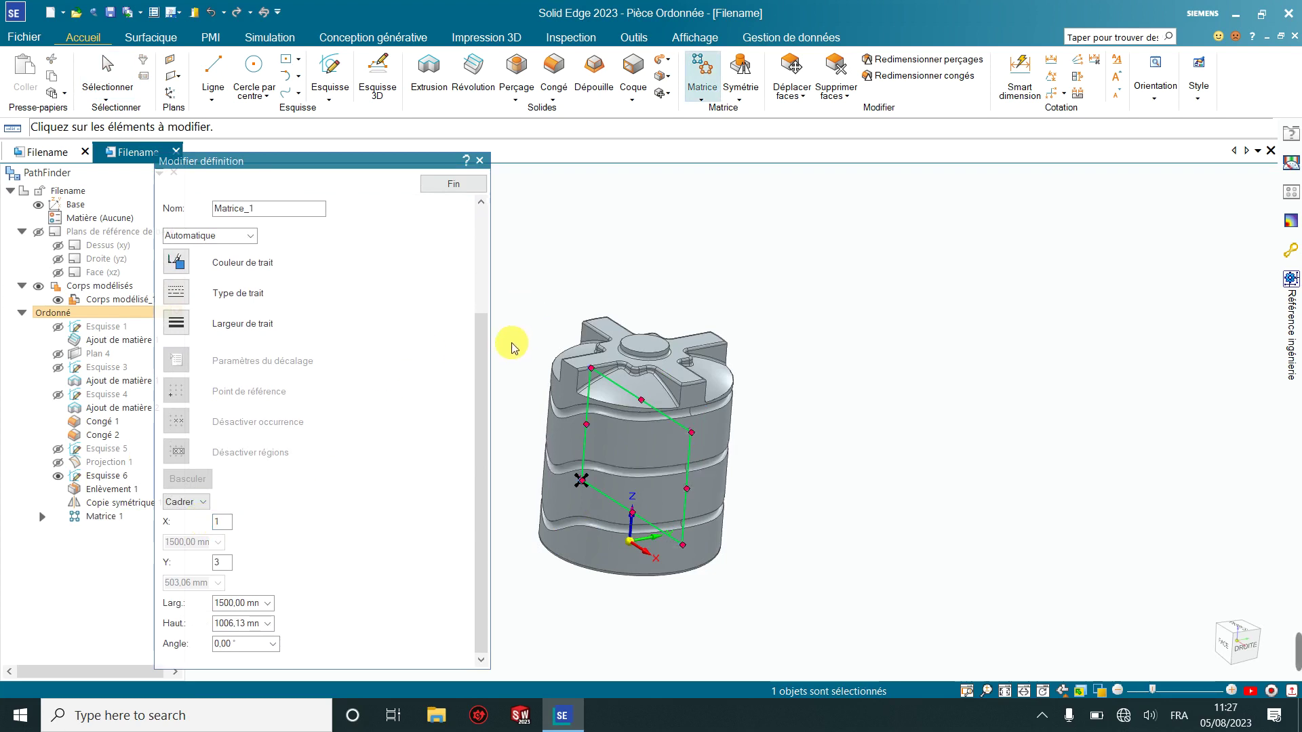
click(479, 162)
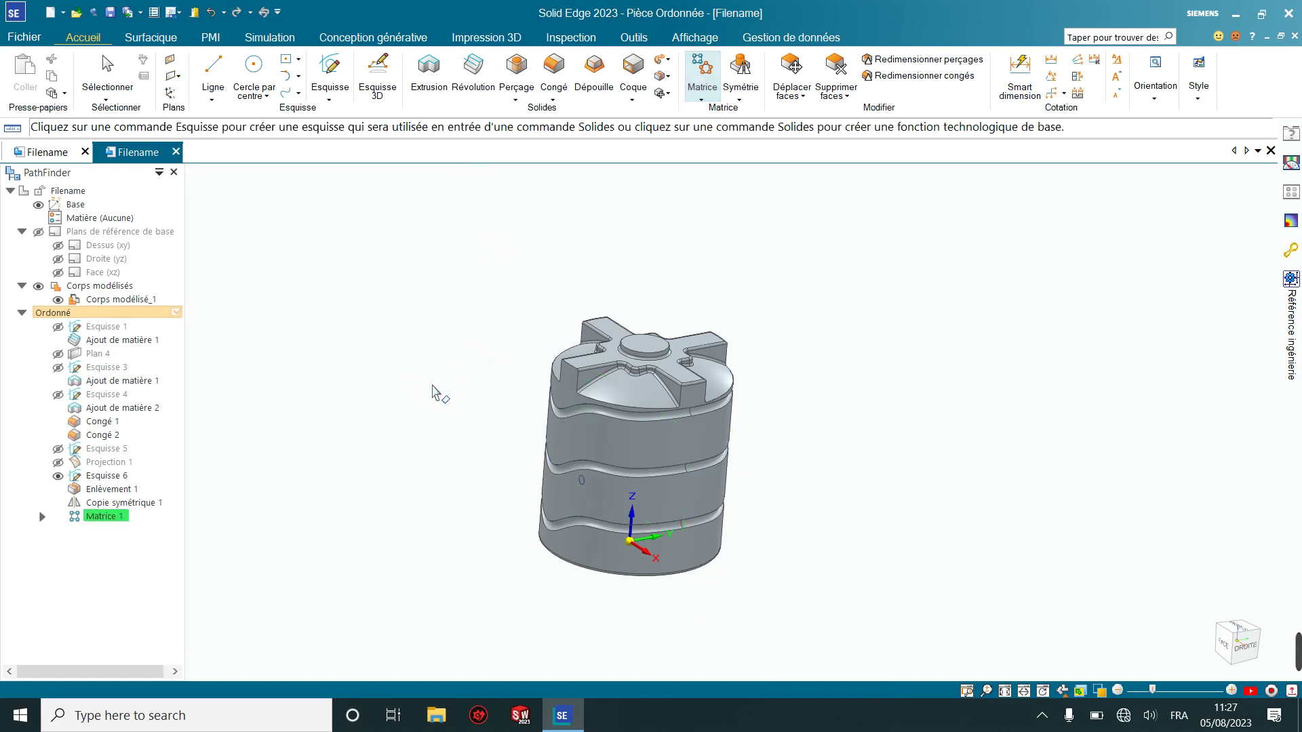
mouse_move(436, 393)
middle_down()
mouse_move(566, 348)
mouse_move(755, 378)
middle_up()
mouse_move(677, 363)
middle_down()
mouse_move(663, 349)
mouse_move(686, 416)
middle_up()
scroll(661, 350, up, 3)
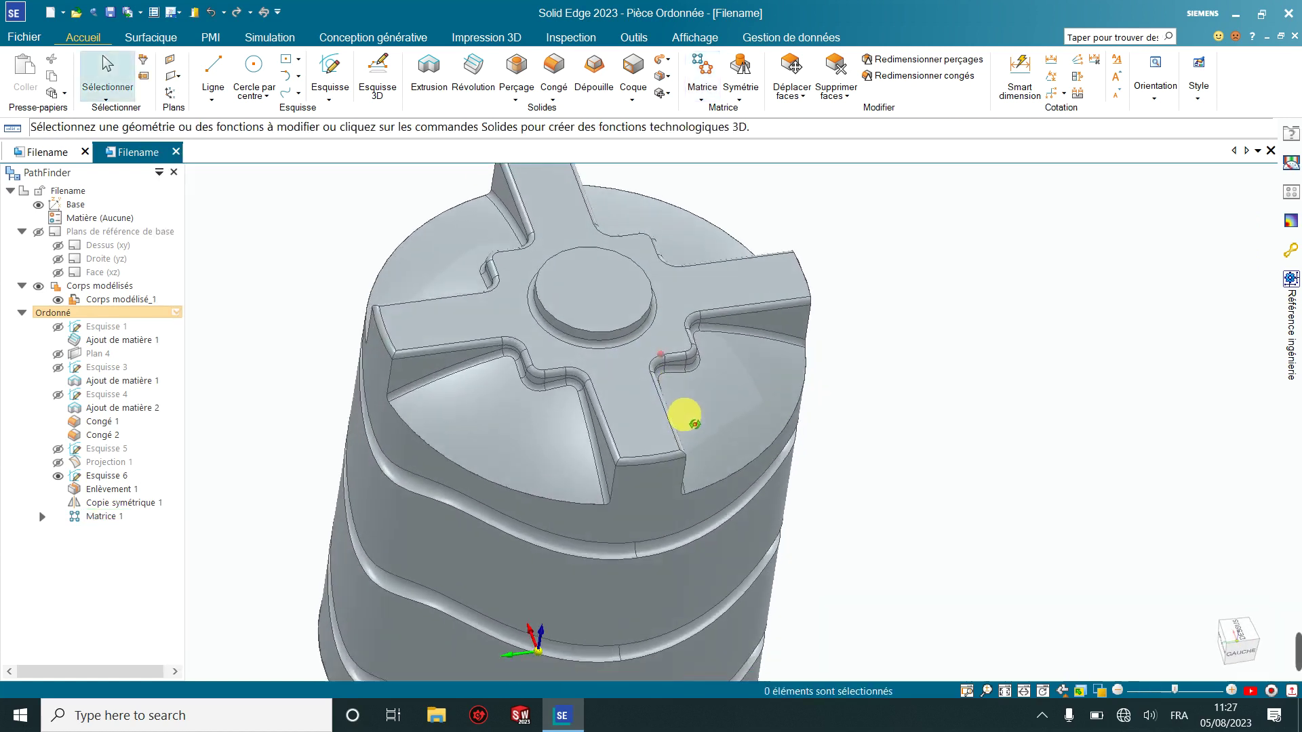
click(634, 114)
click(641, 114)
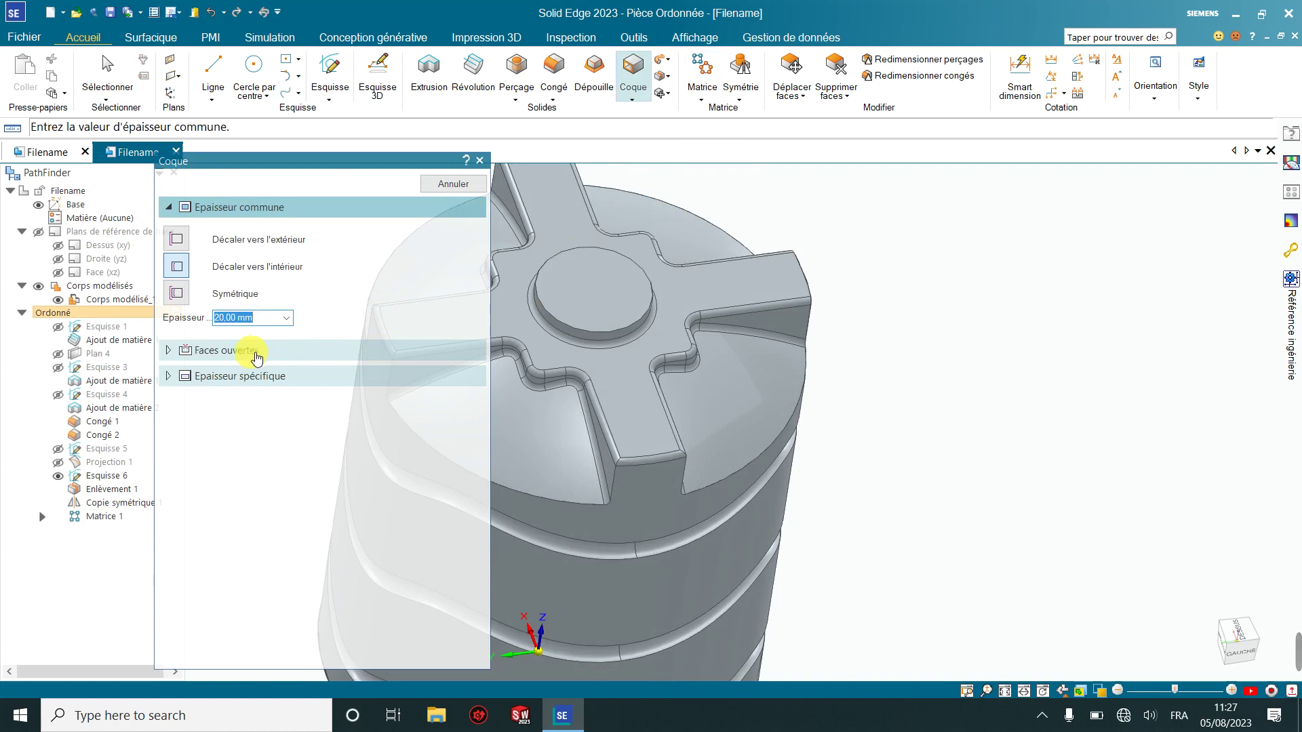
click(256, 350)
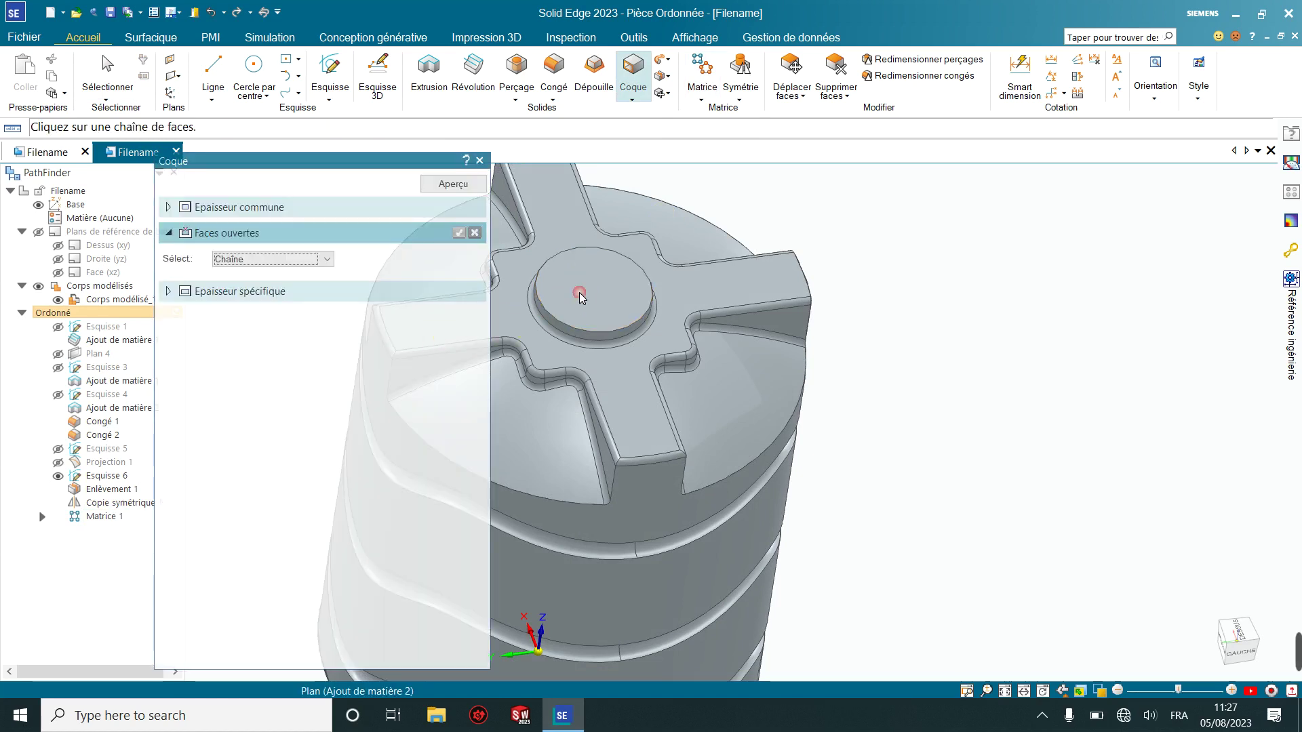
click(580, 296)
click(460, 233)
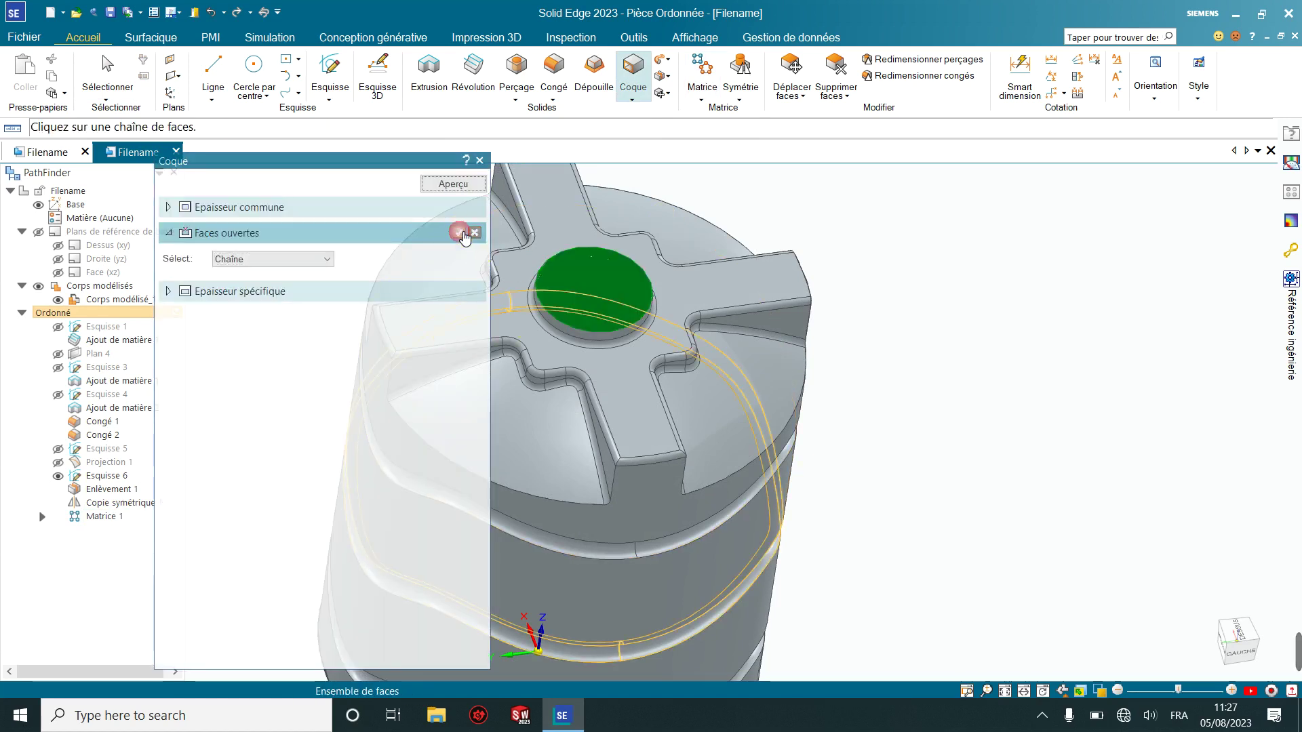
click(452, 184)
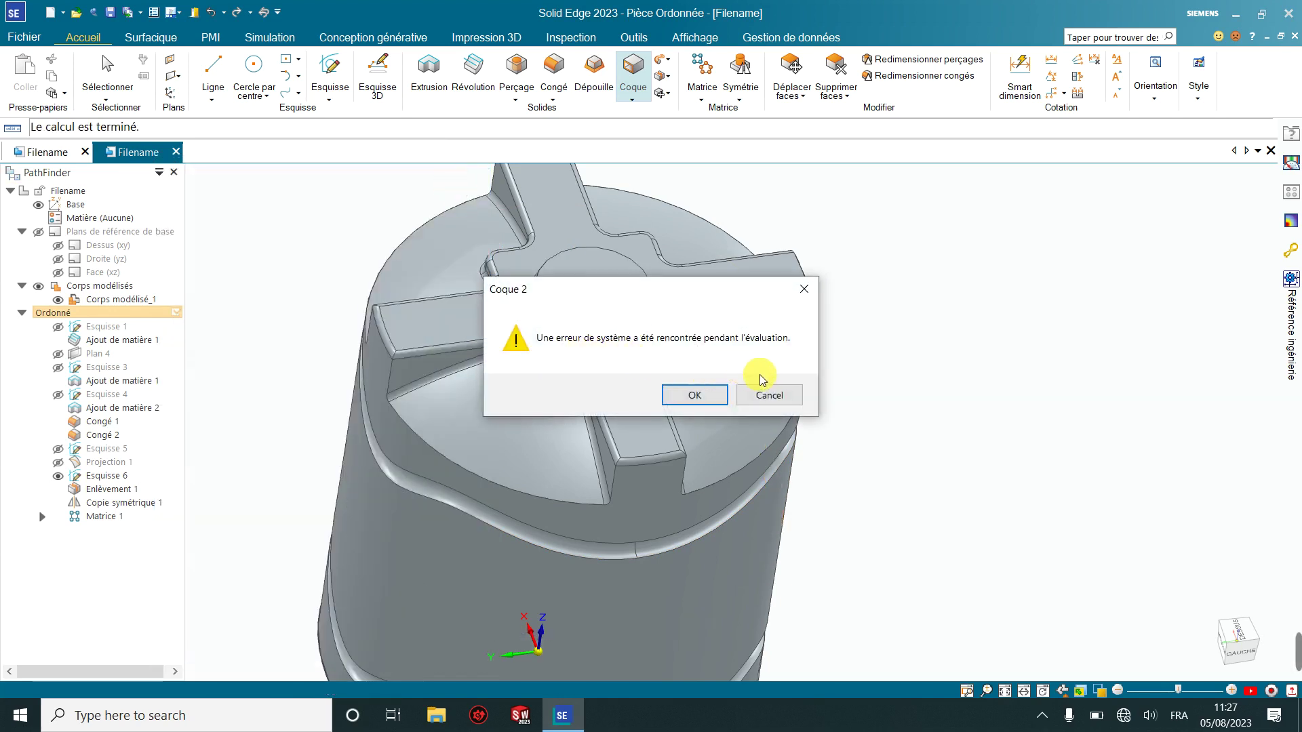
click(716, 397)
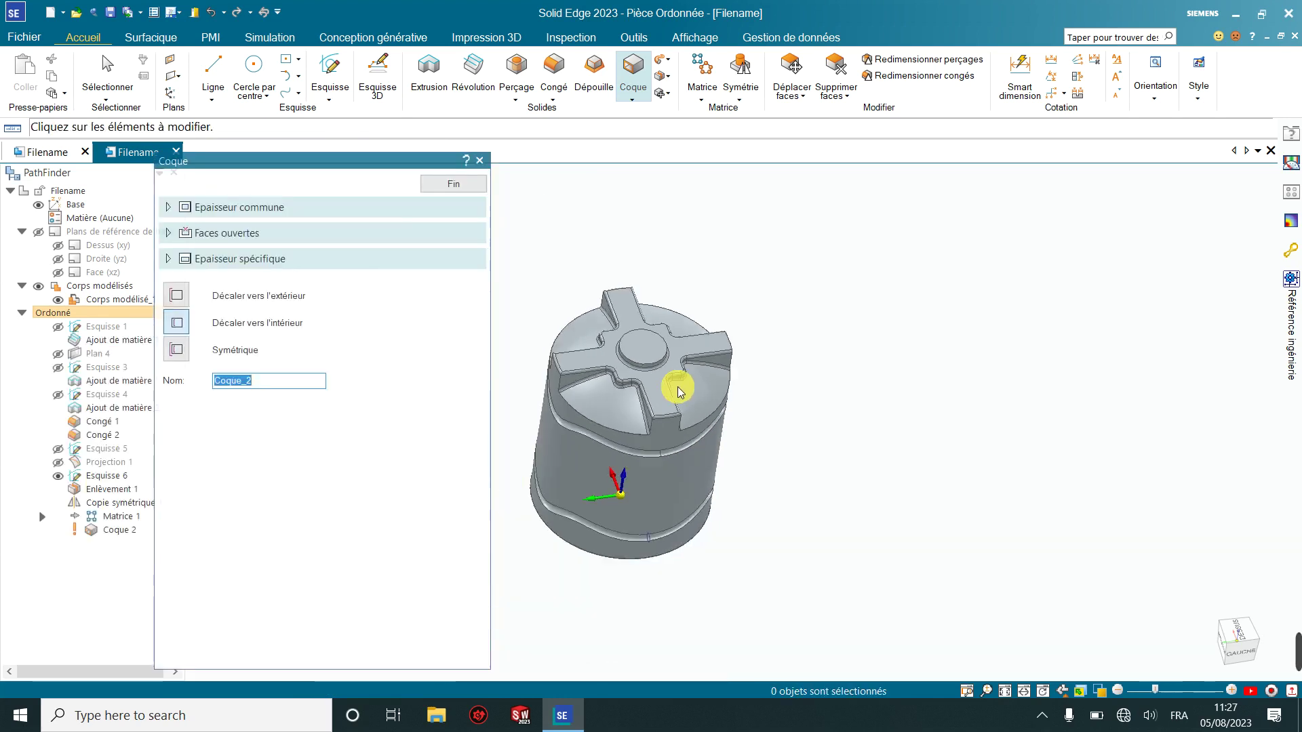
middle_drag(678, 369, 822, 343)
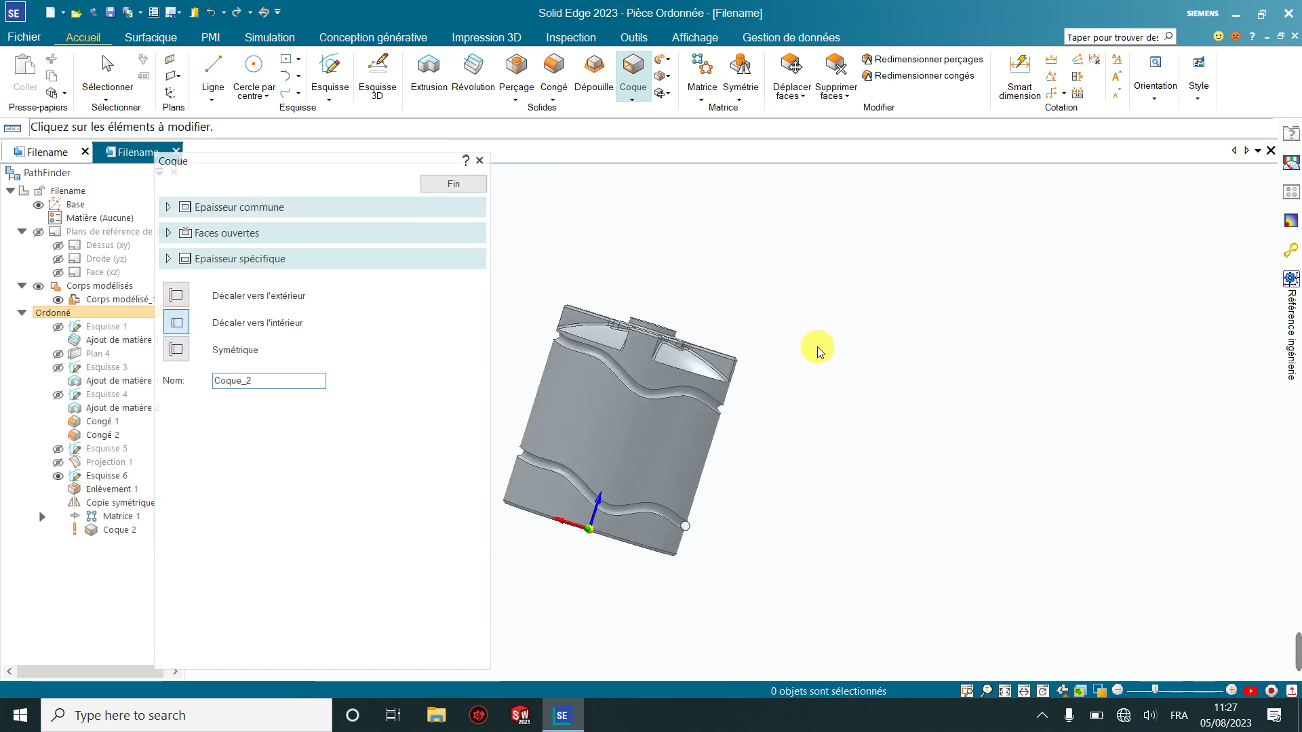
click(481, 162)
Show the other tank document, whose tree ends in a finished Coque 1, in front view
scroll(476, 352, down, 2)
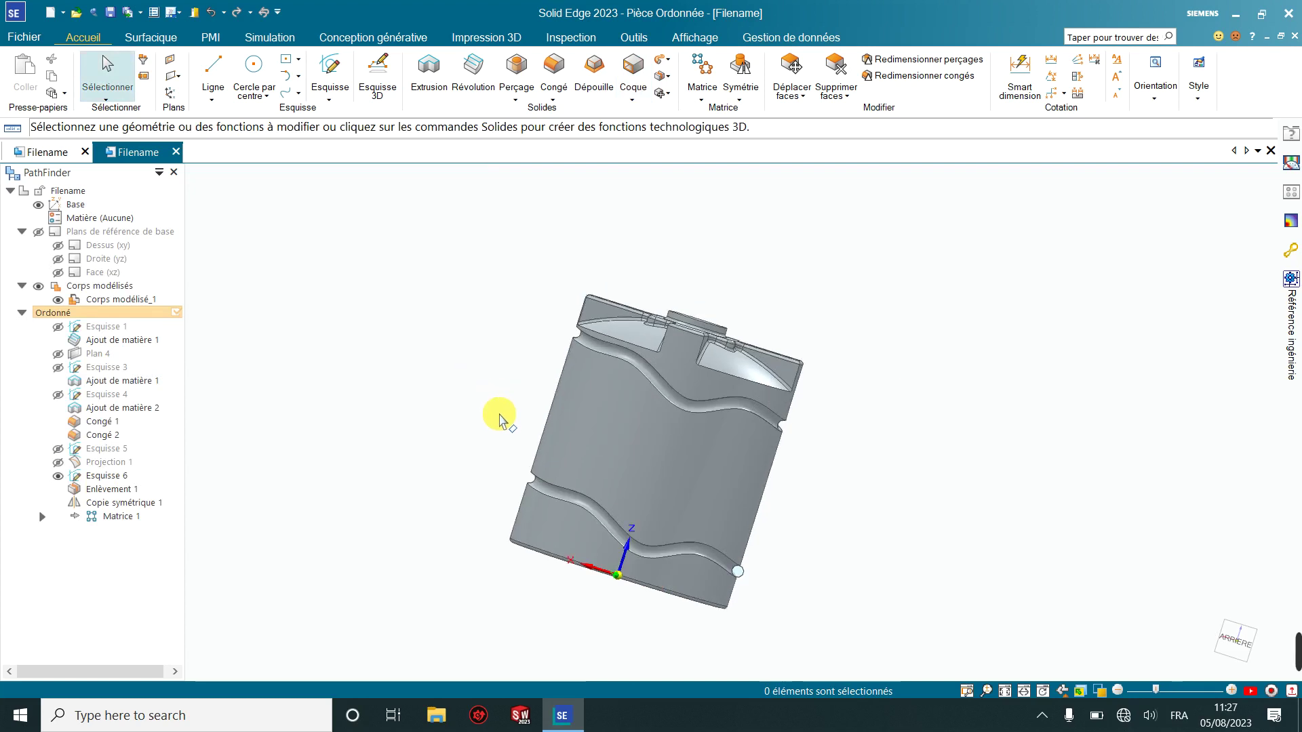
click(49, 154)
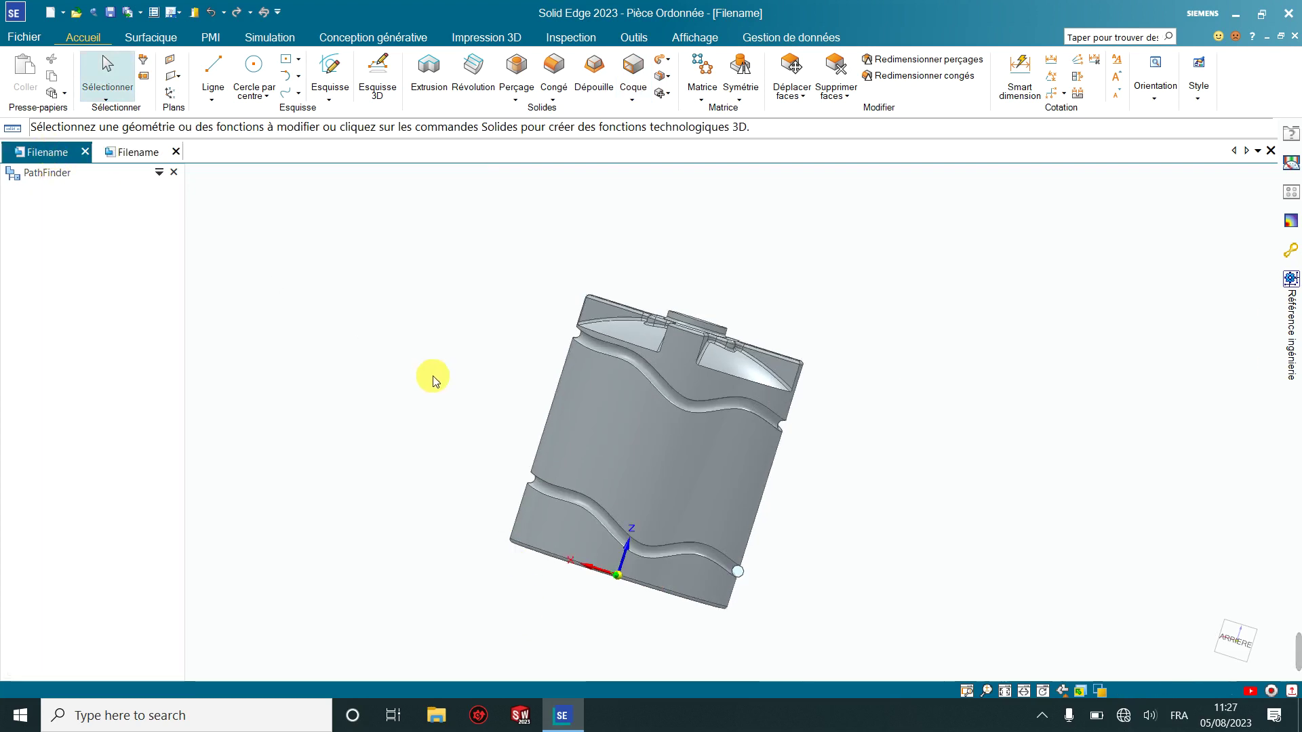
mouse_move(436, 426)
middle_down()
mouse_move(509, 430)
mouse_move(386, 314)
mouse_move(305, 415)
mouse_move(324, 417)
middle_up()
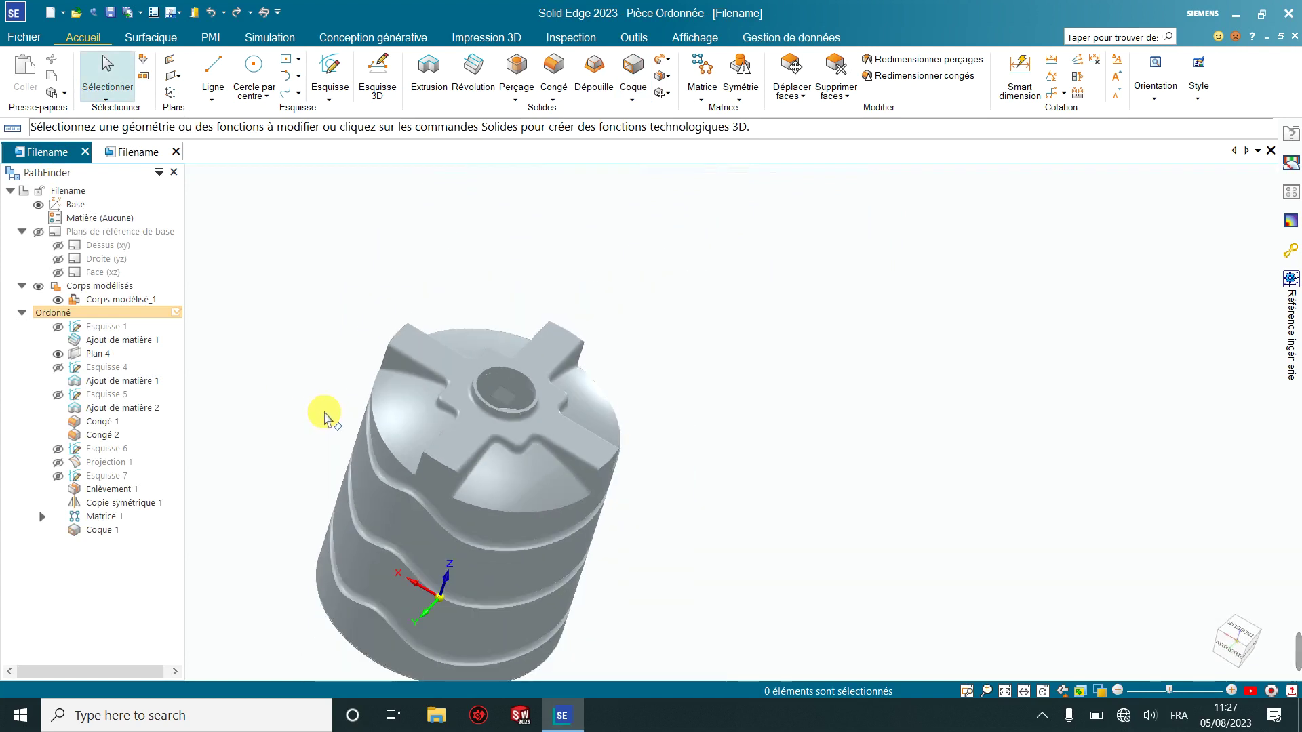
key(ctrl+f)
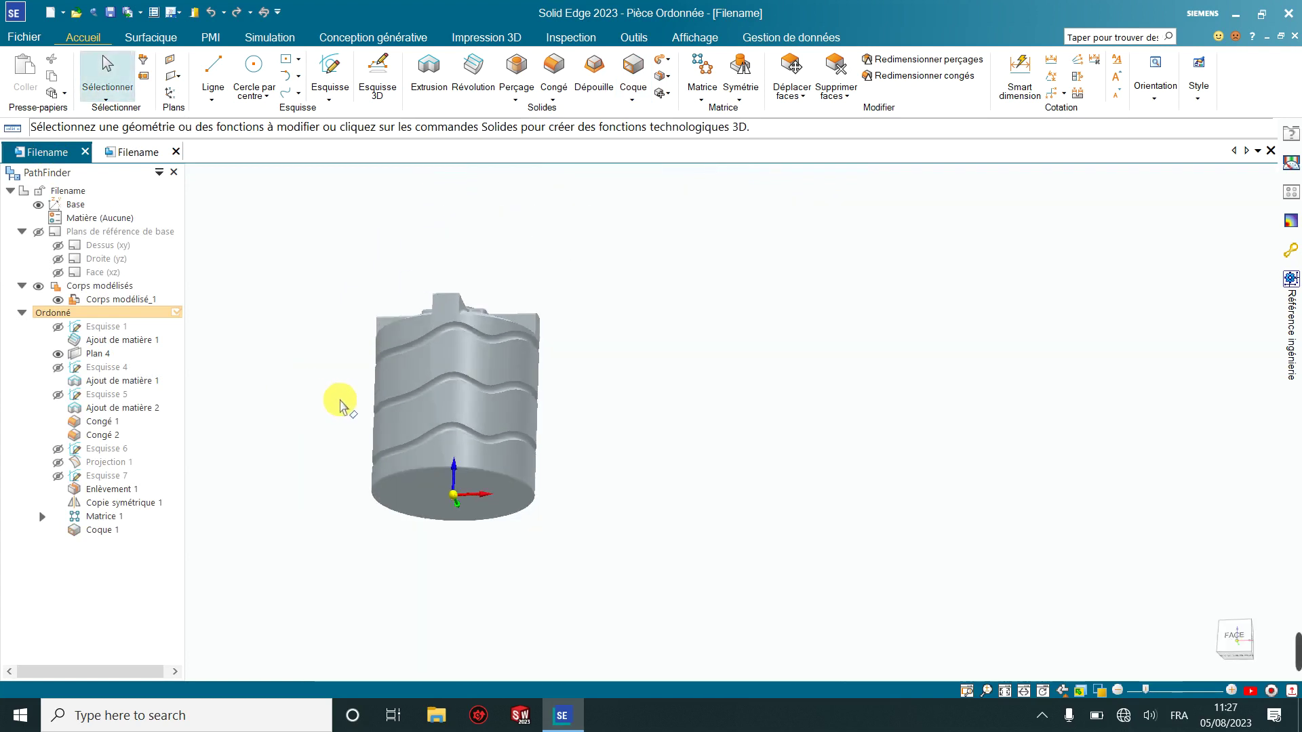